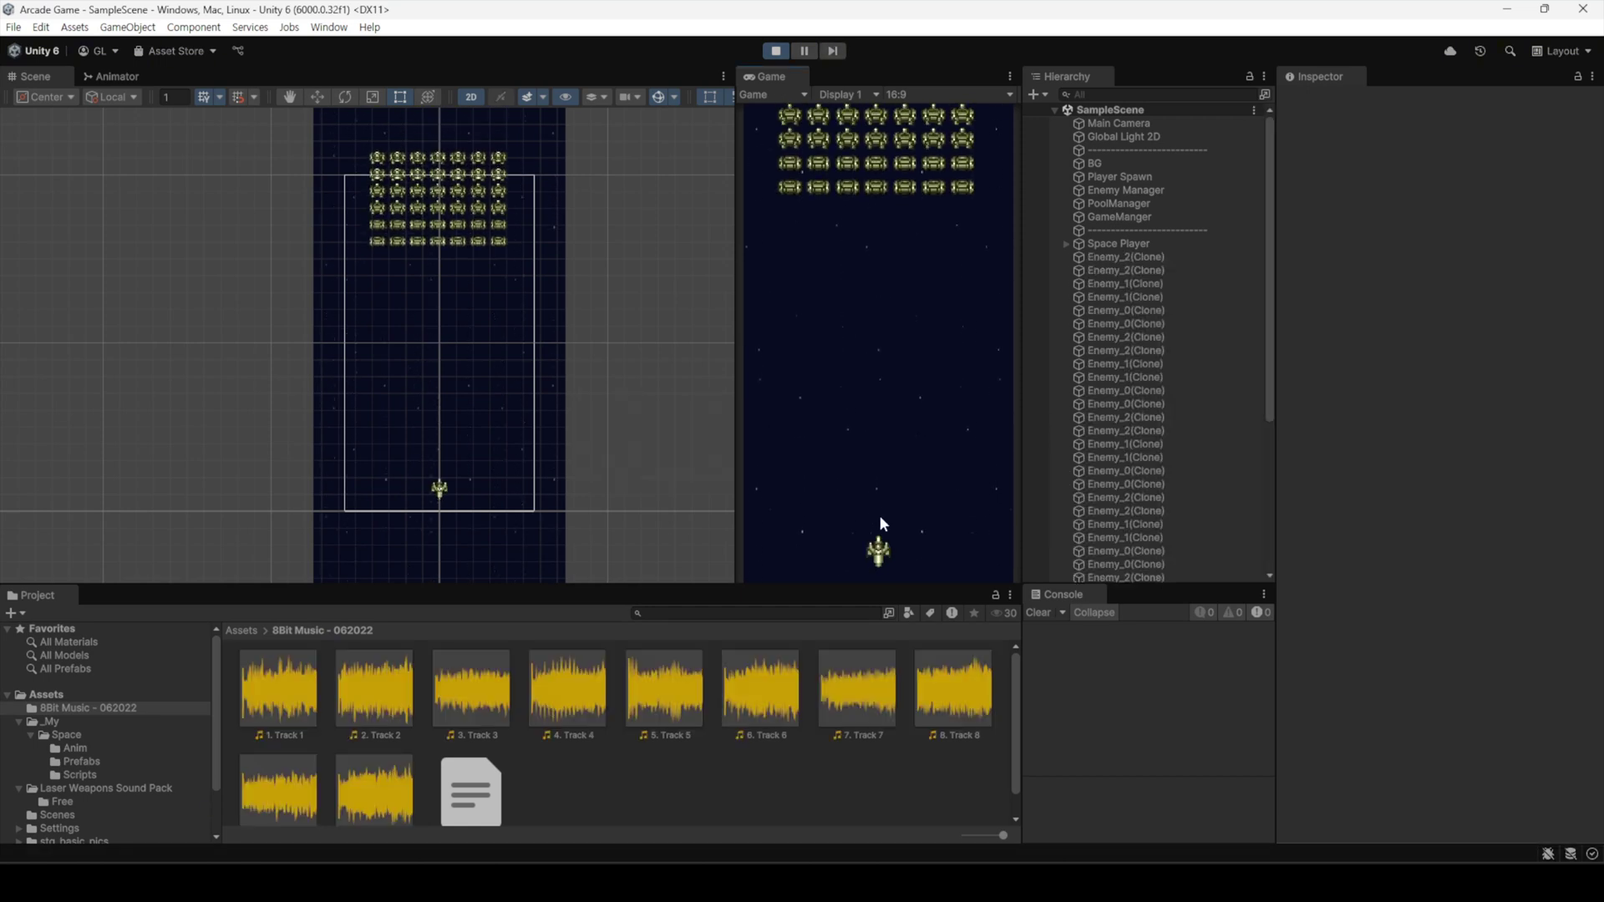
# - Play-test the shooter, steering the ship left and right while firing at enemies
pyautogui.press('Right')
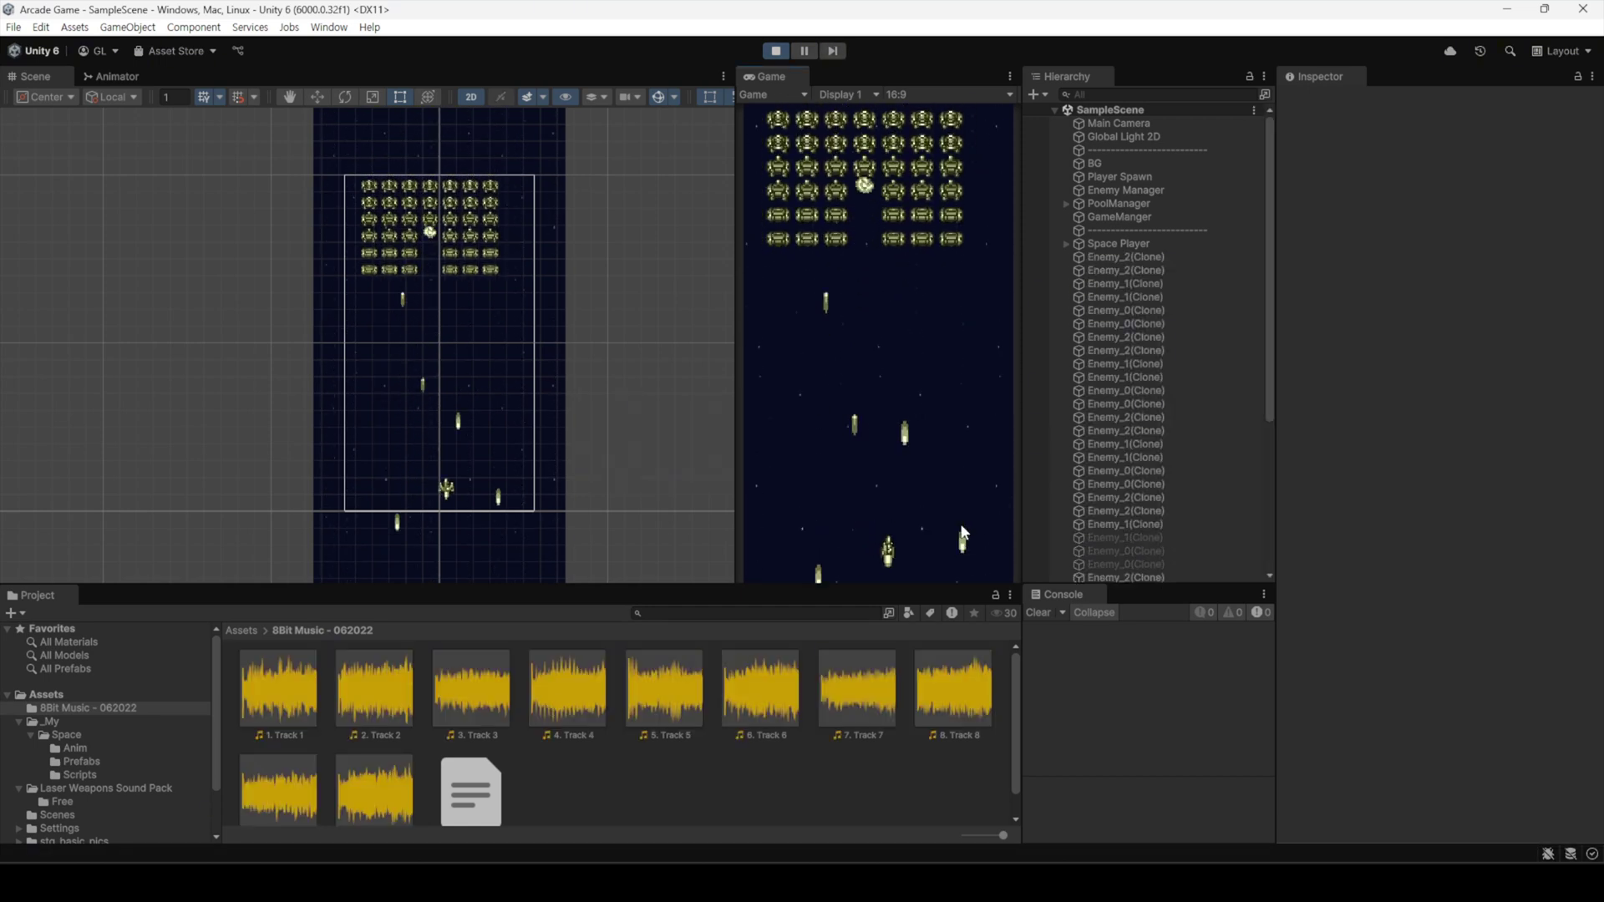
pyautogui.press('Left')
pyautogui.press('Right')
pyautogui.press('Right')
pyautogui.press('Left')
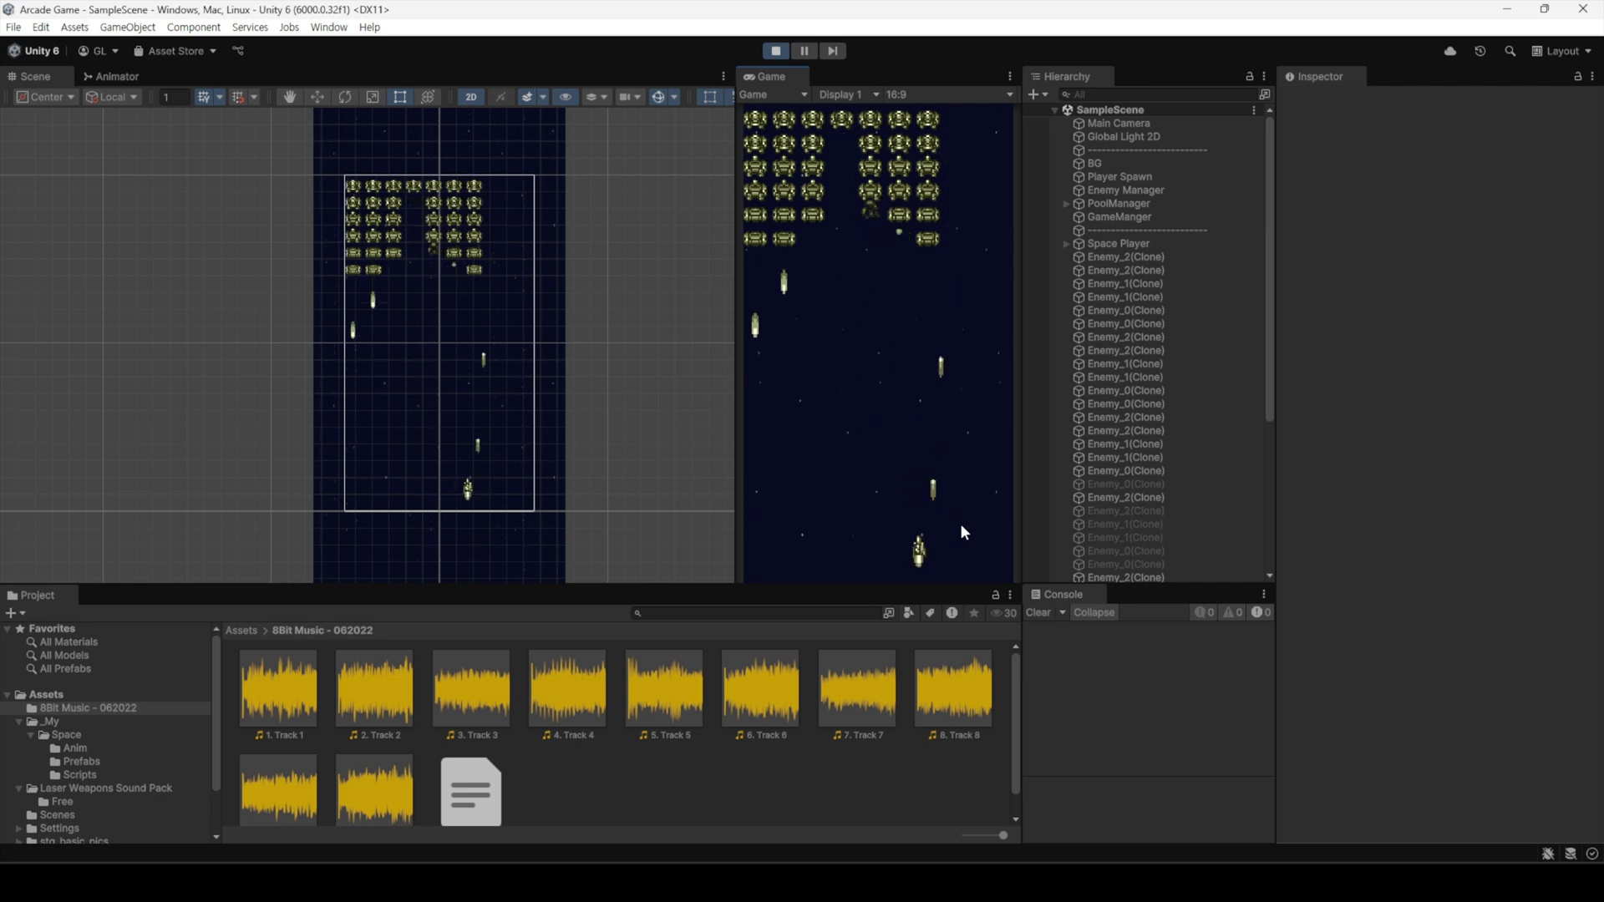
pyautogui.press('Left')
pyautogui.press('Right')
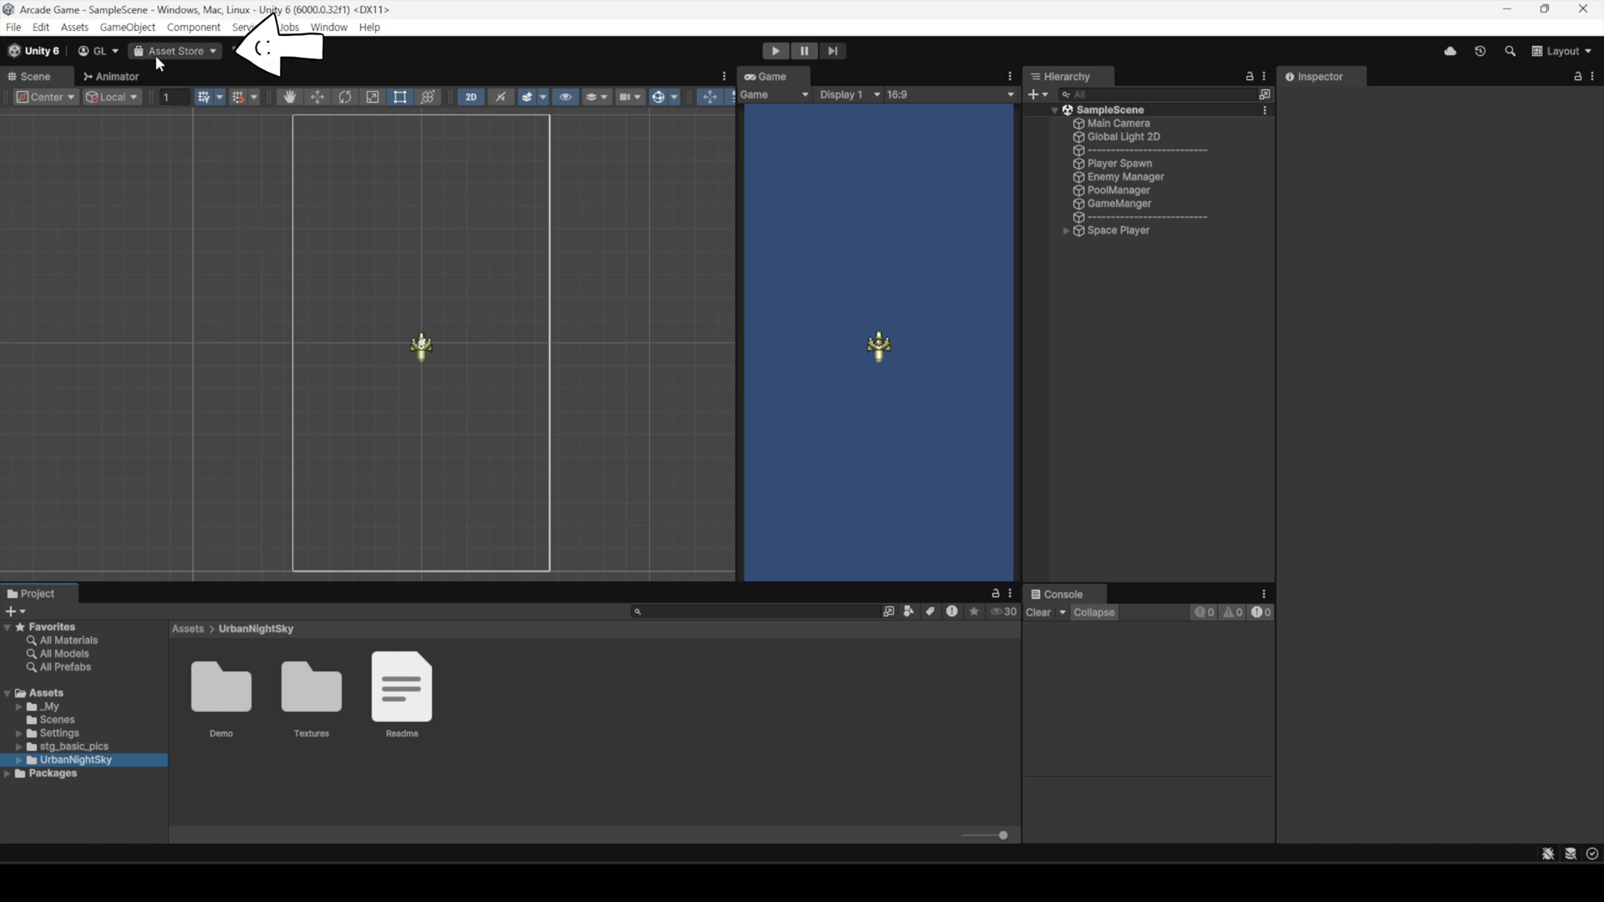
pyautogui.click(209, 51)
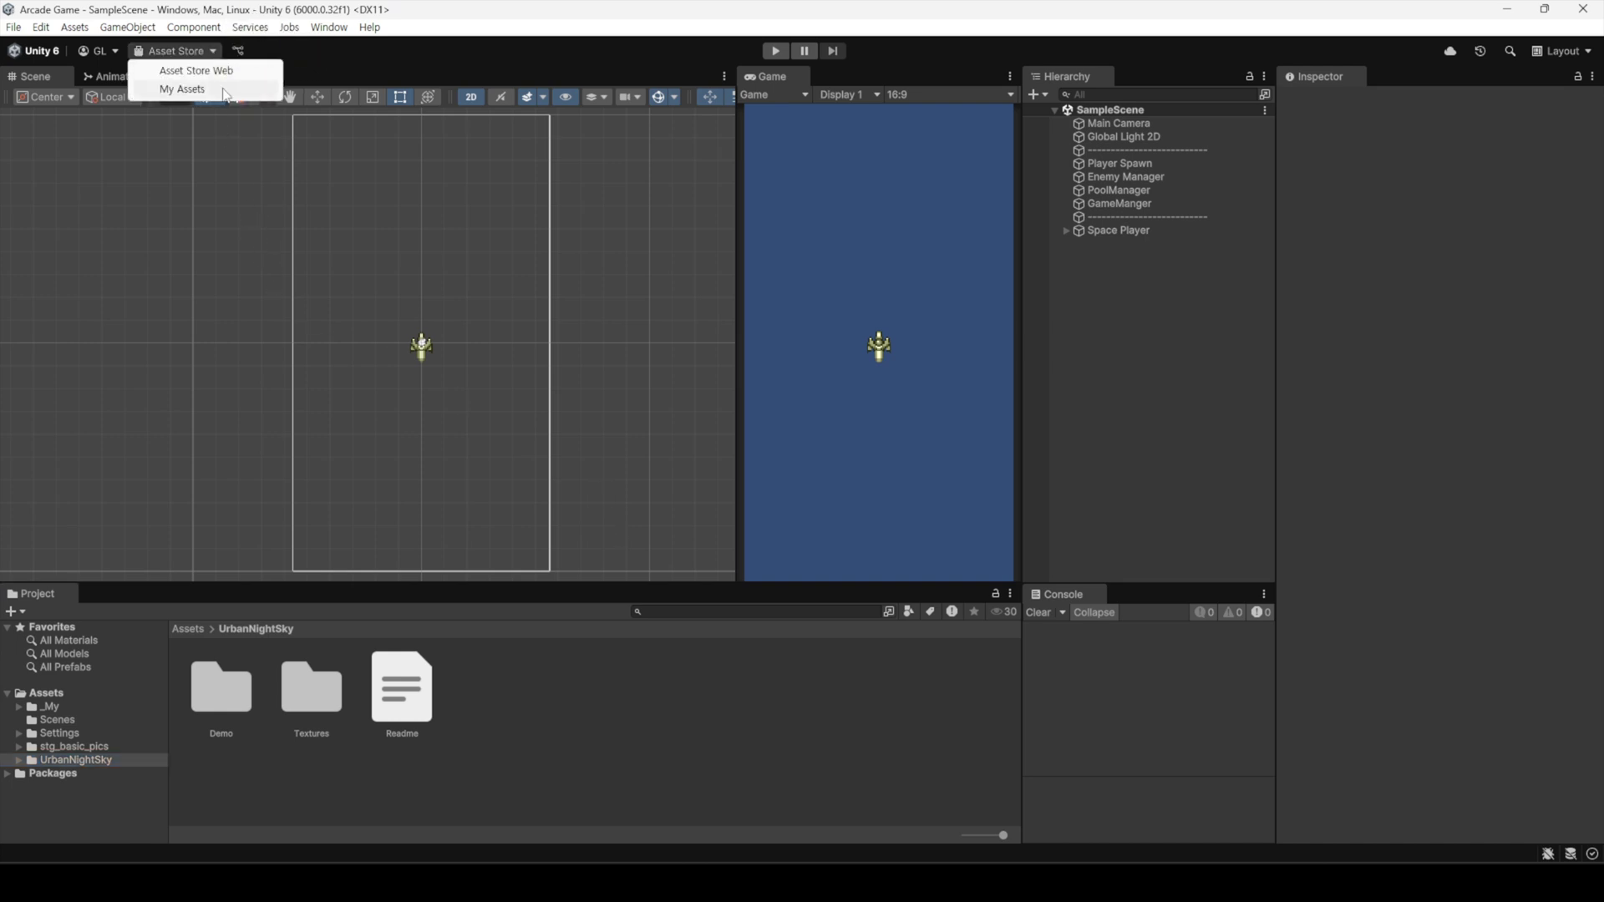
pyautogui.click(329, 27)
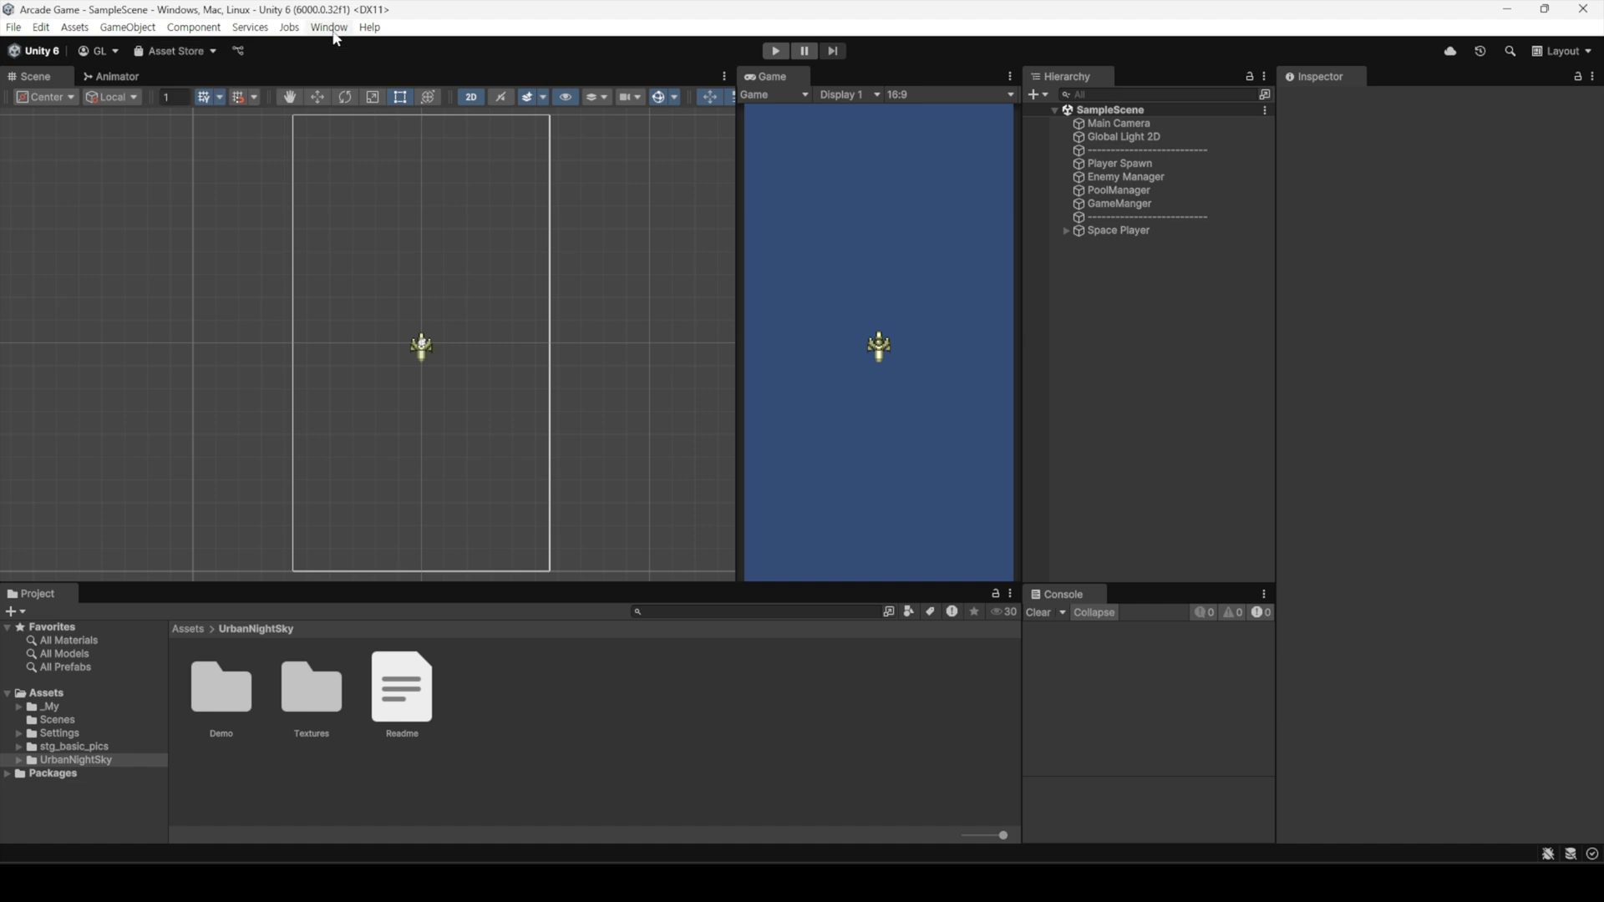
pyautogui.click(329, 27)
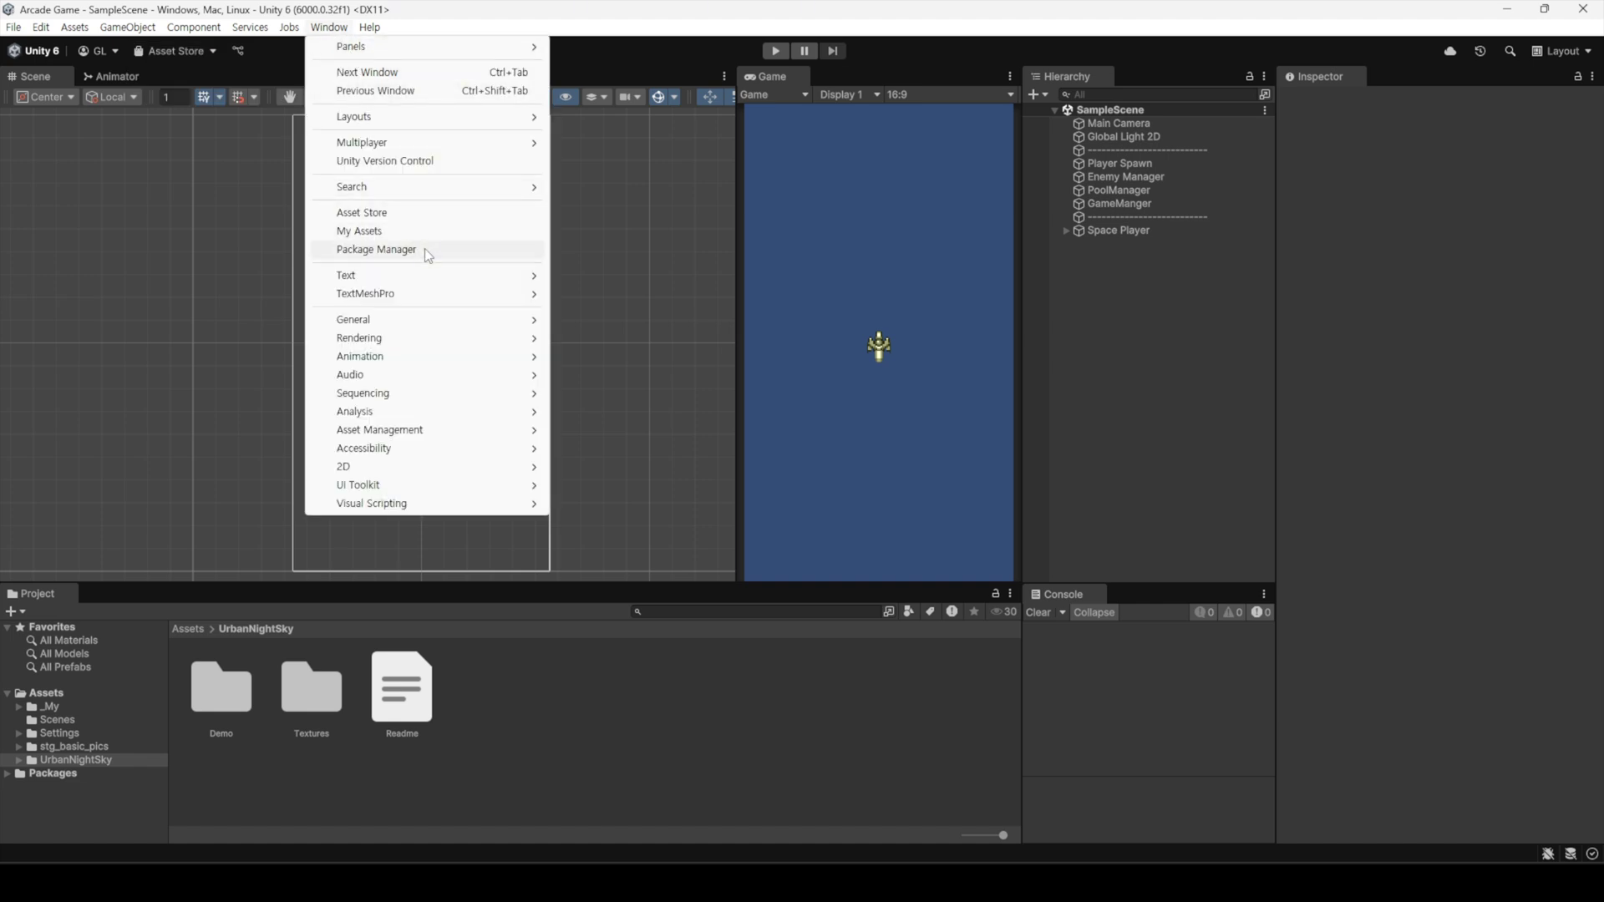
pyautogui.click(376, 250)
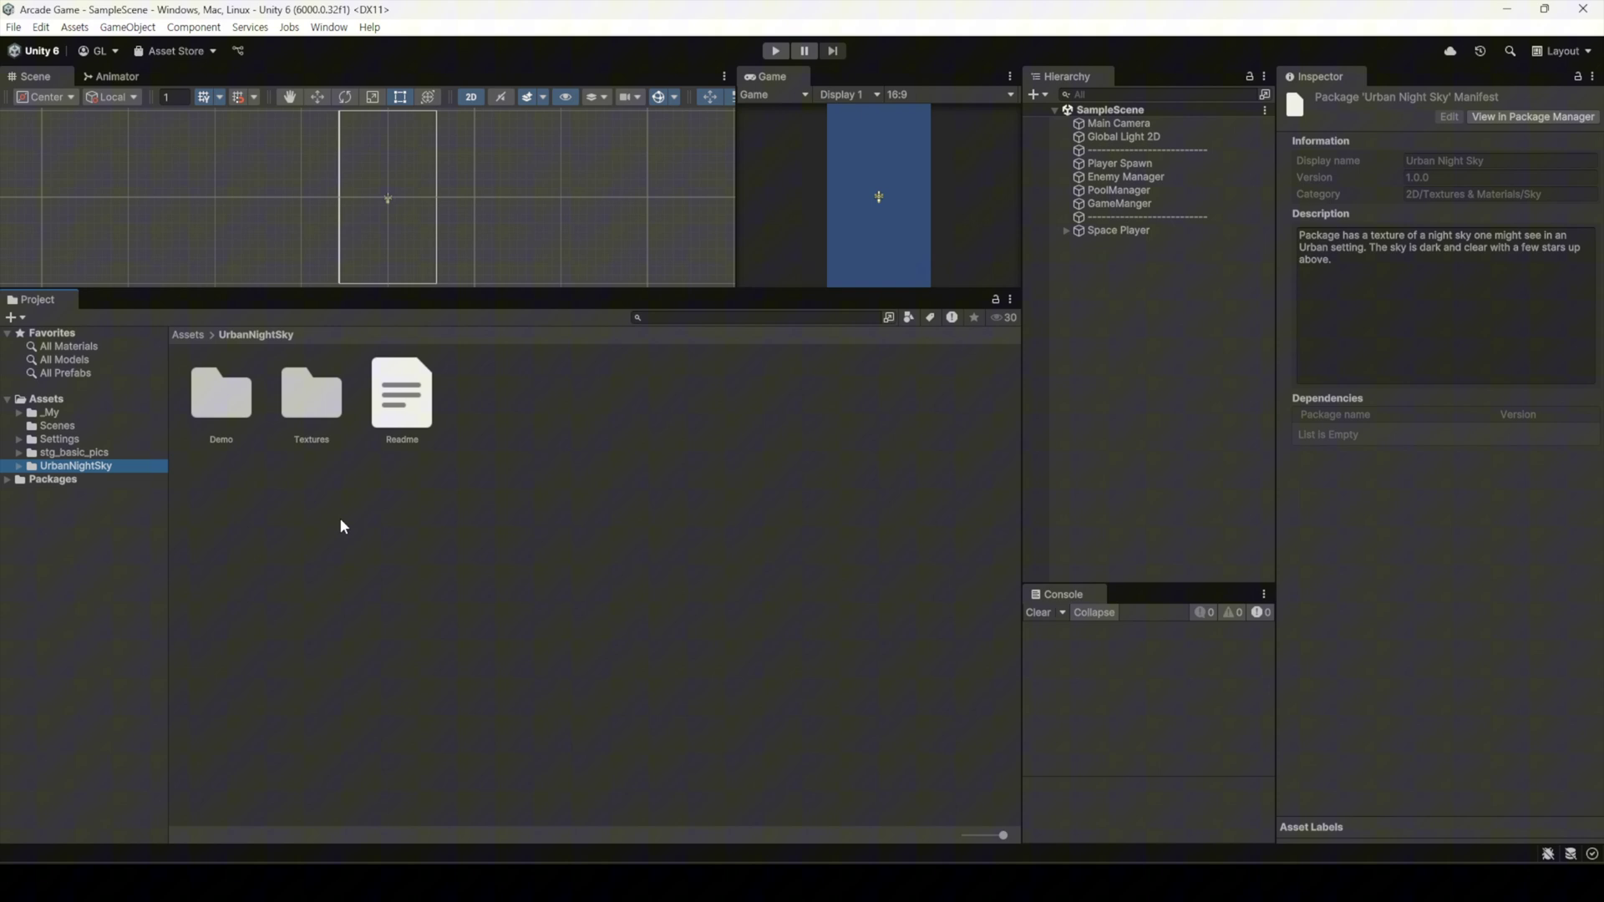
# - Leave the Package Manager and open the UrbanNightSky Textures folder
pyautogui.click(183, 489)
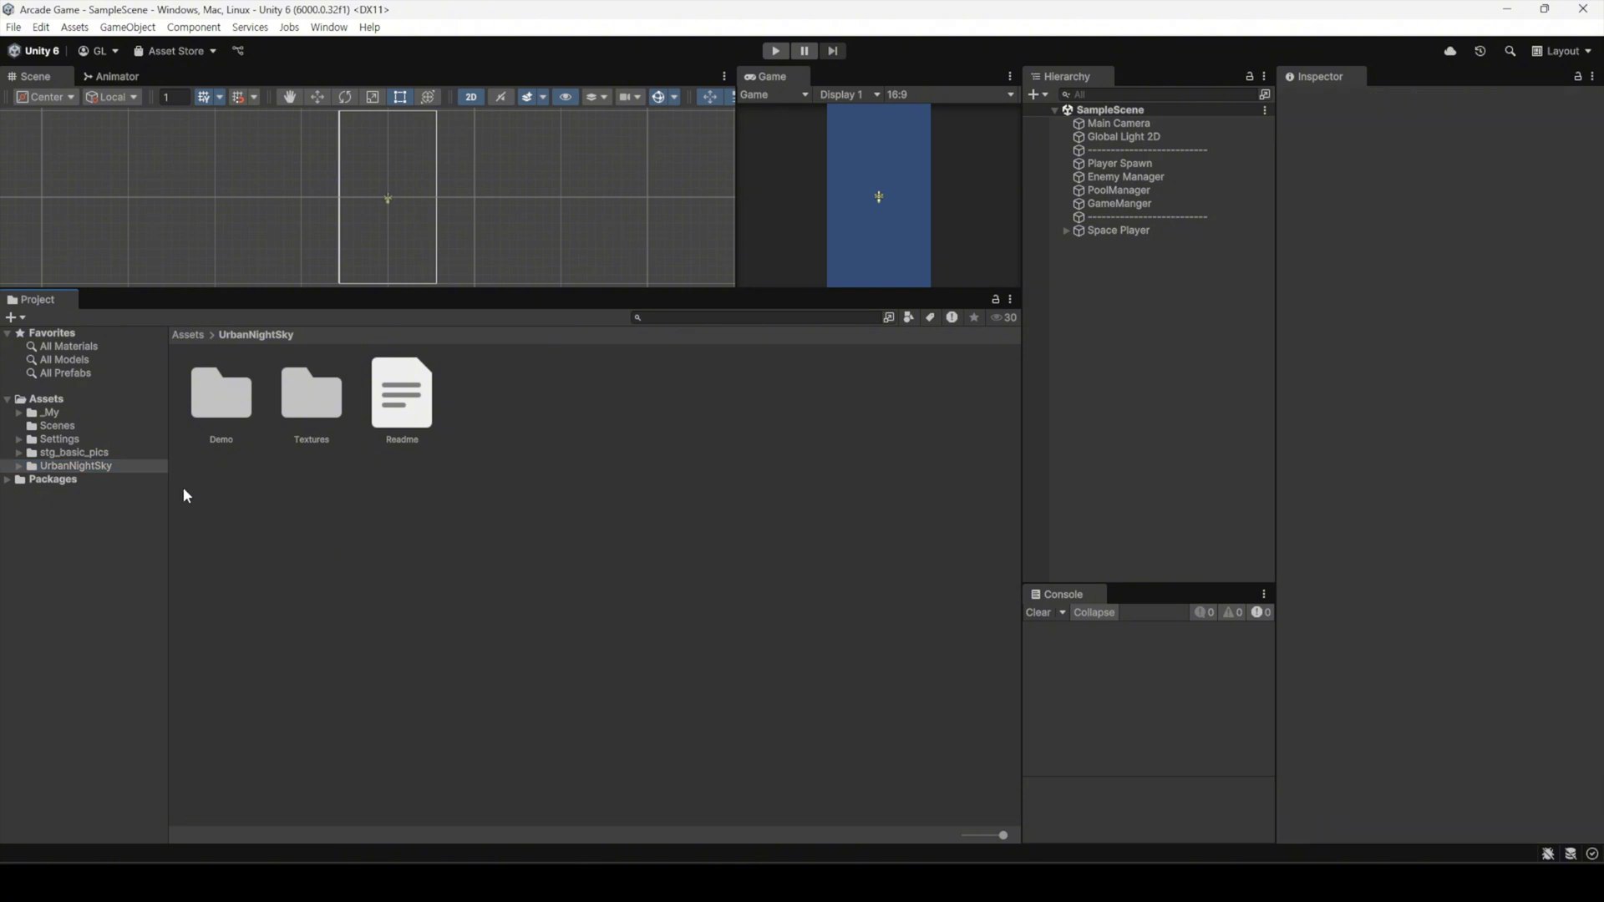
pyautogui.click(92, 469)
pyautogui.click(20, 466)
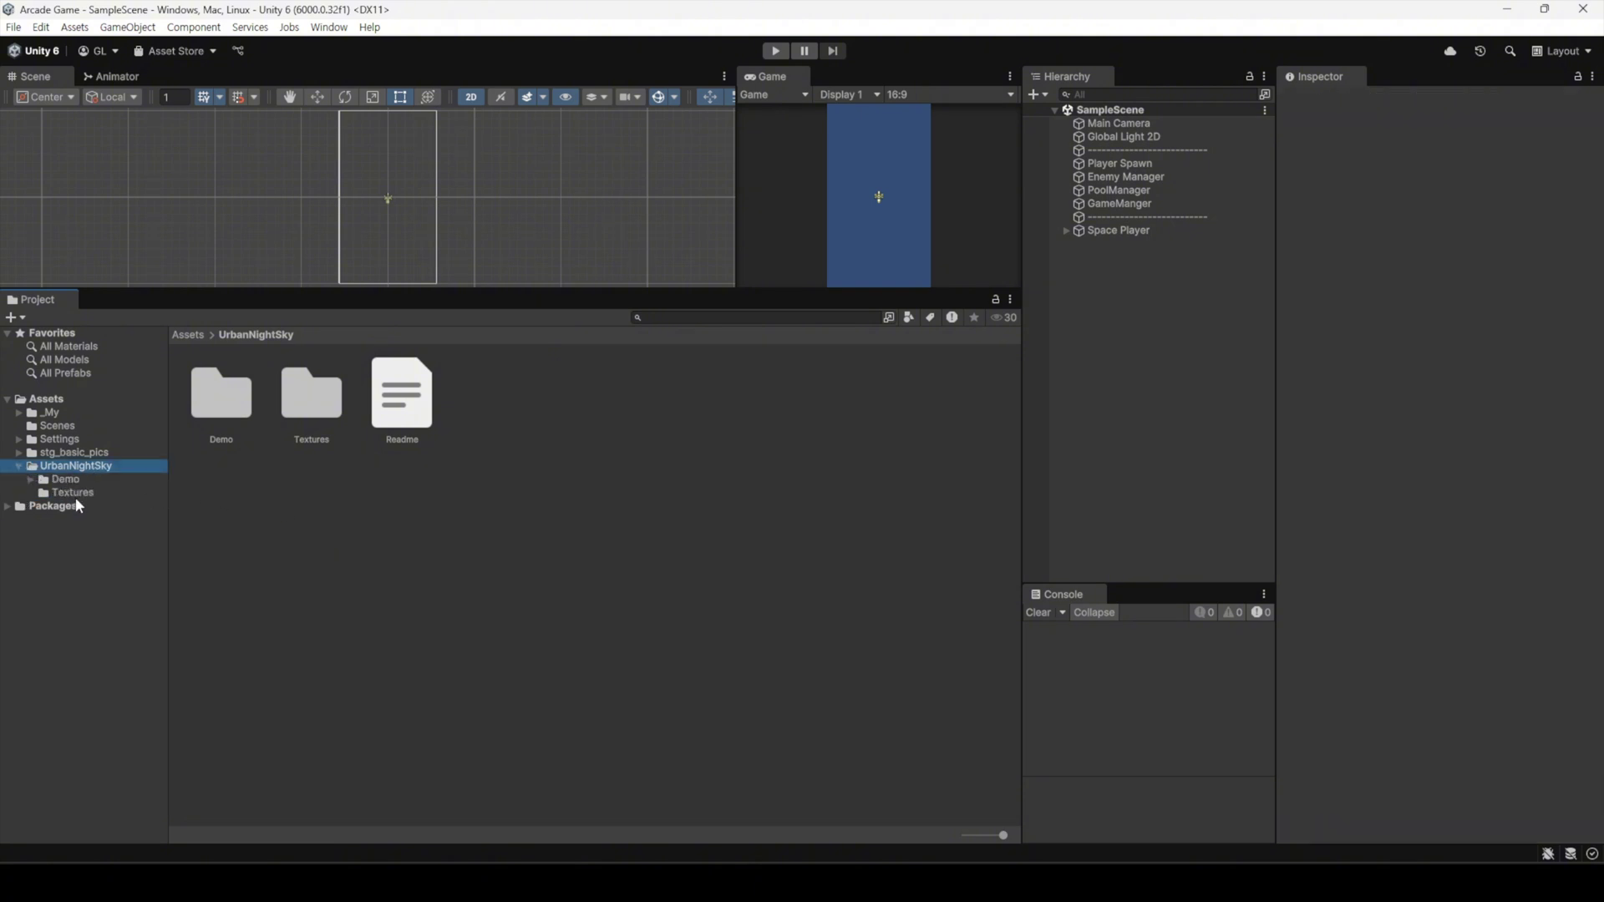
pyautogui.click(73, 494)
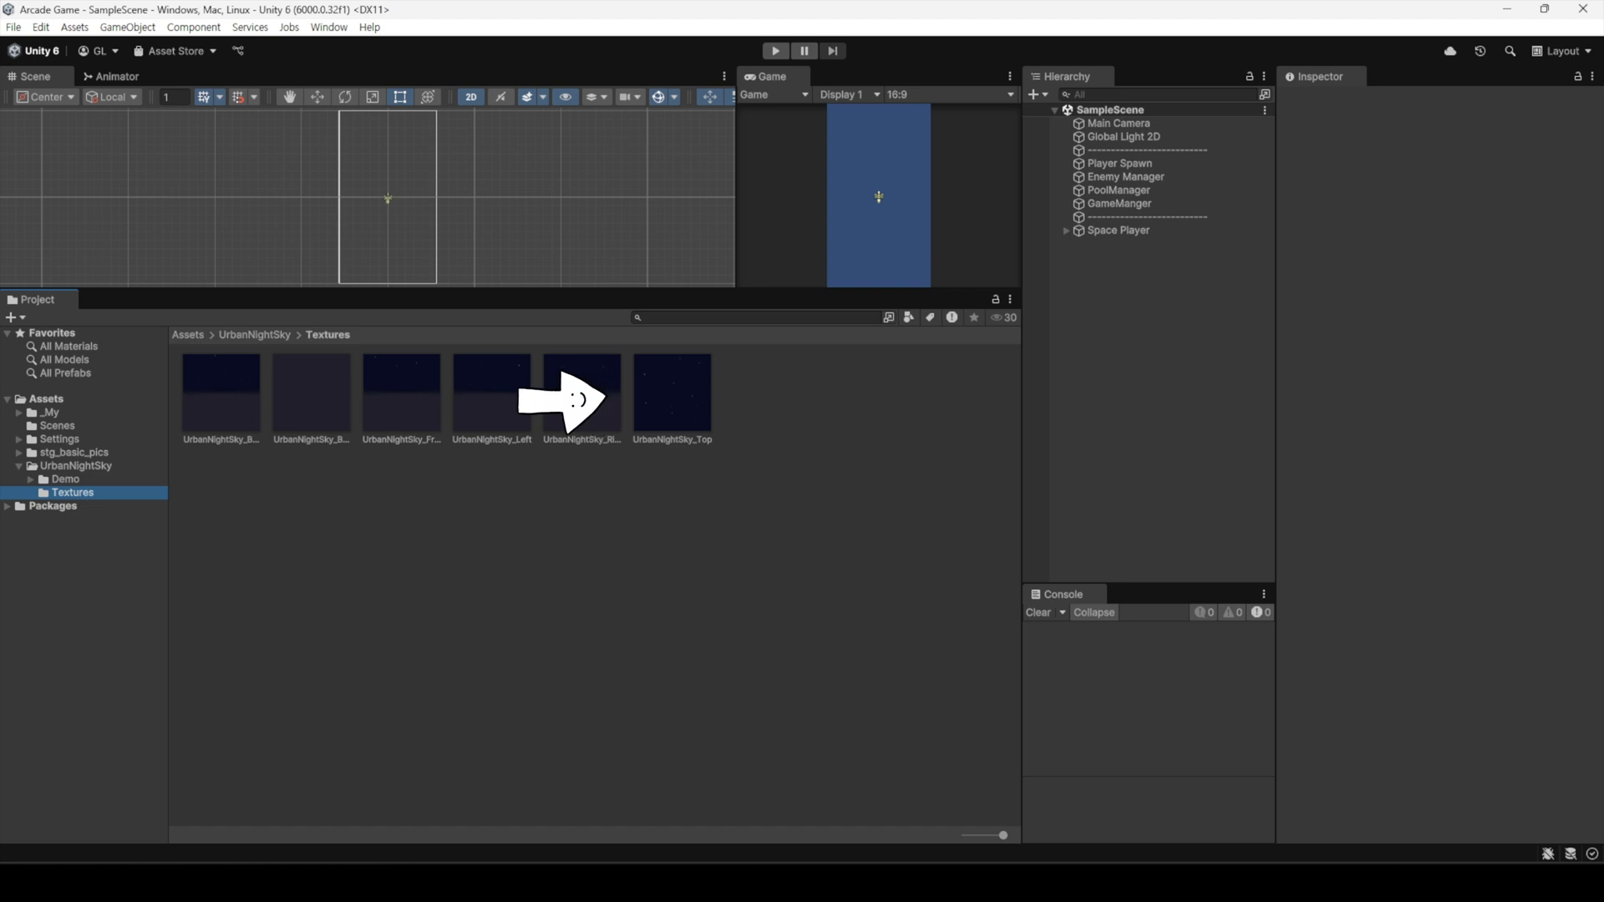
# - Confirm UrbanNightSky_Top's Wrap Mode stays Repeat, then enlarge the scene and game views
pyautogui.click(675, 415)
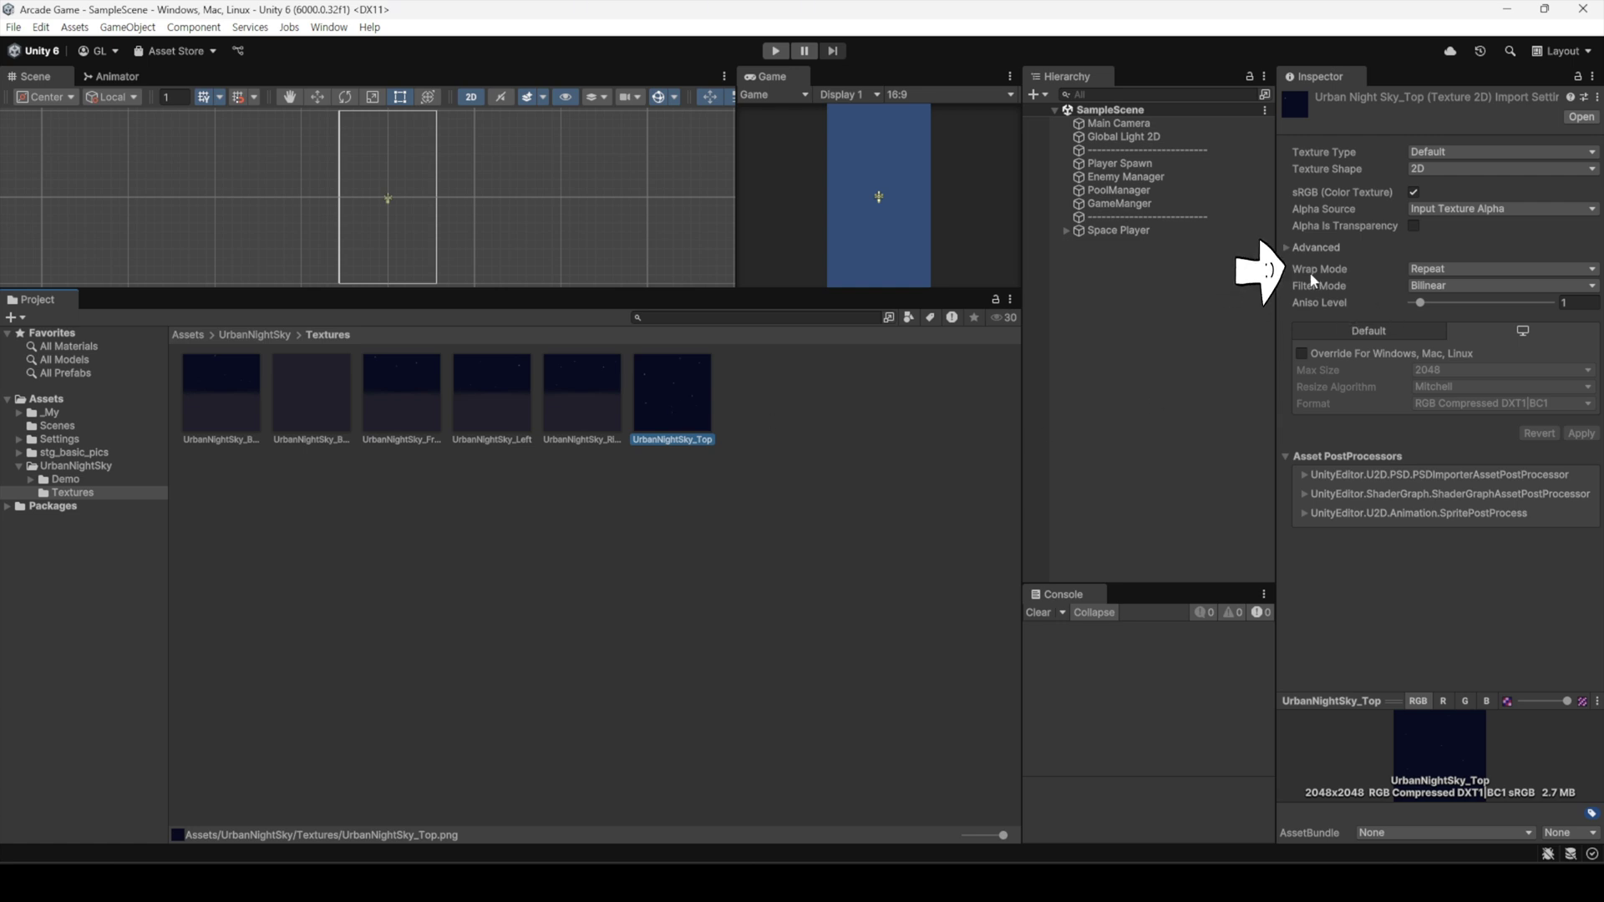
pyautogui.click(1456, 271)
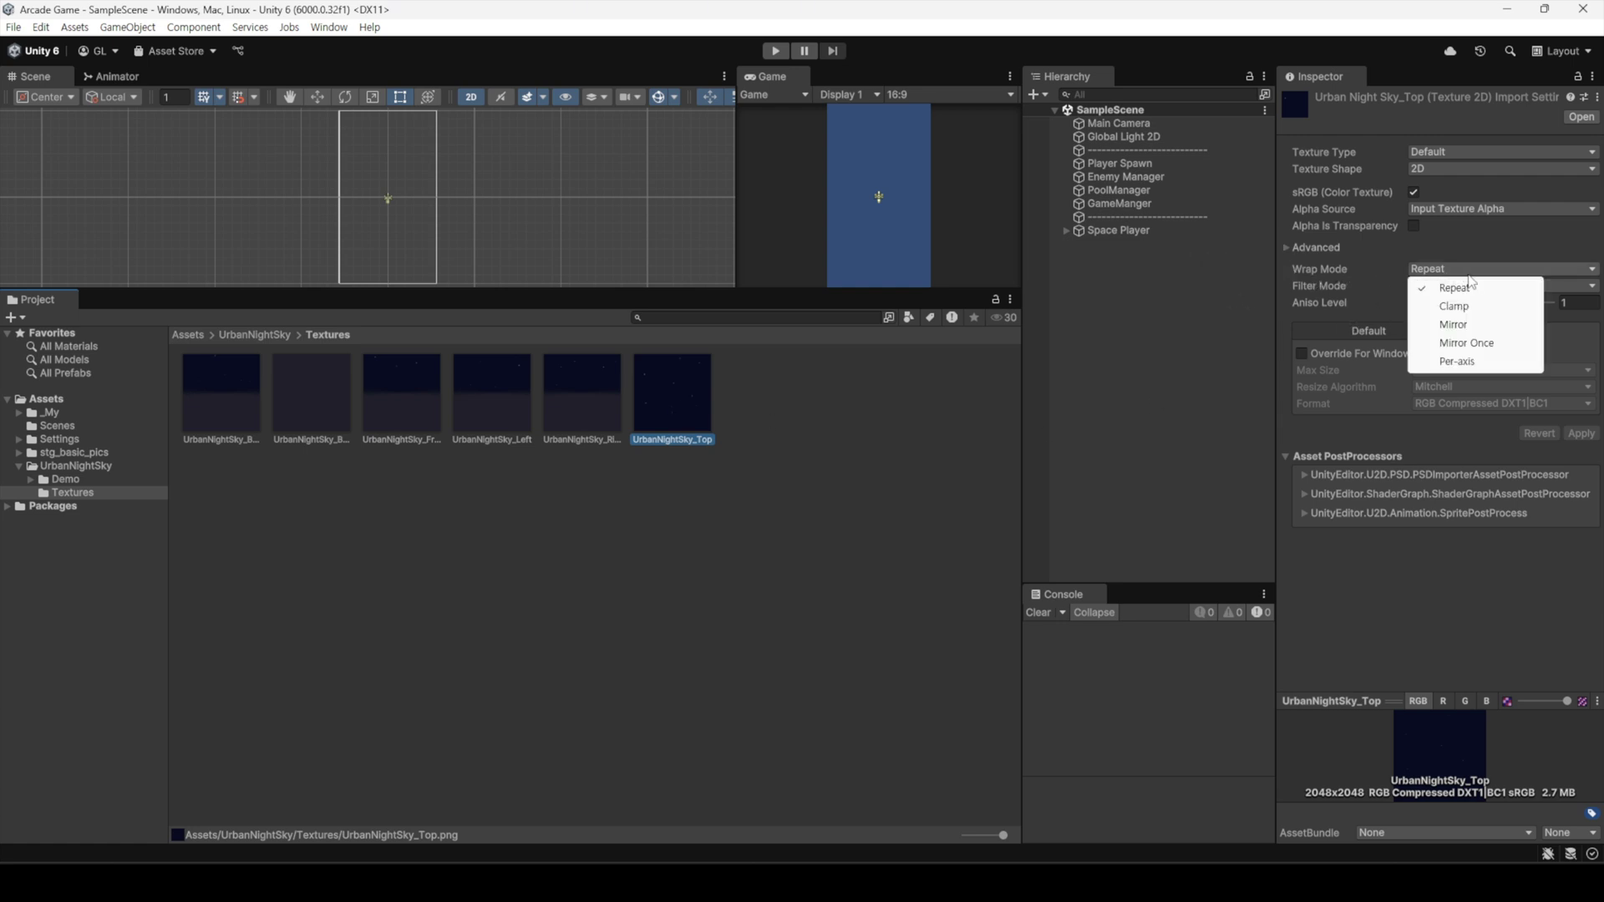
pyautogui.click(1489, 297)
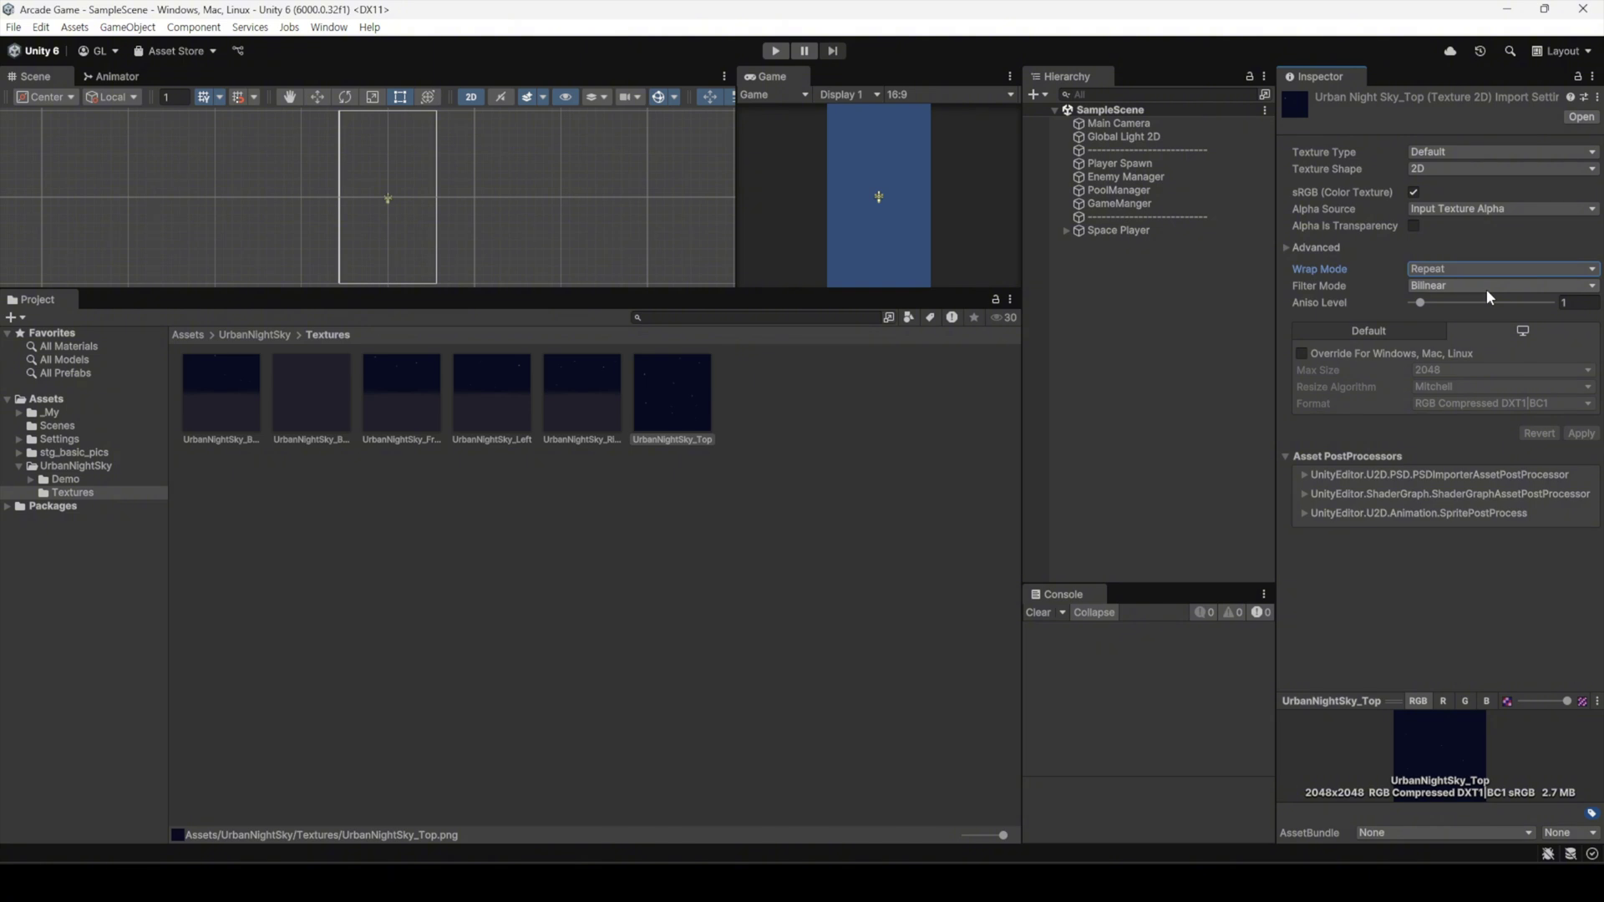
pyautogui.moveTo(792, 295); pyautogui.dragTo(775, 585)
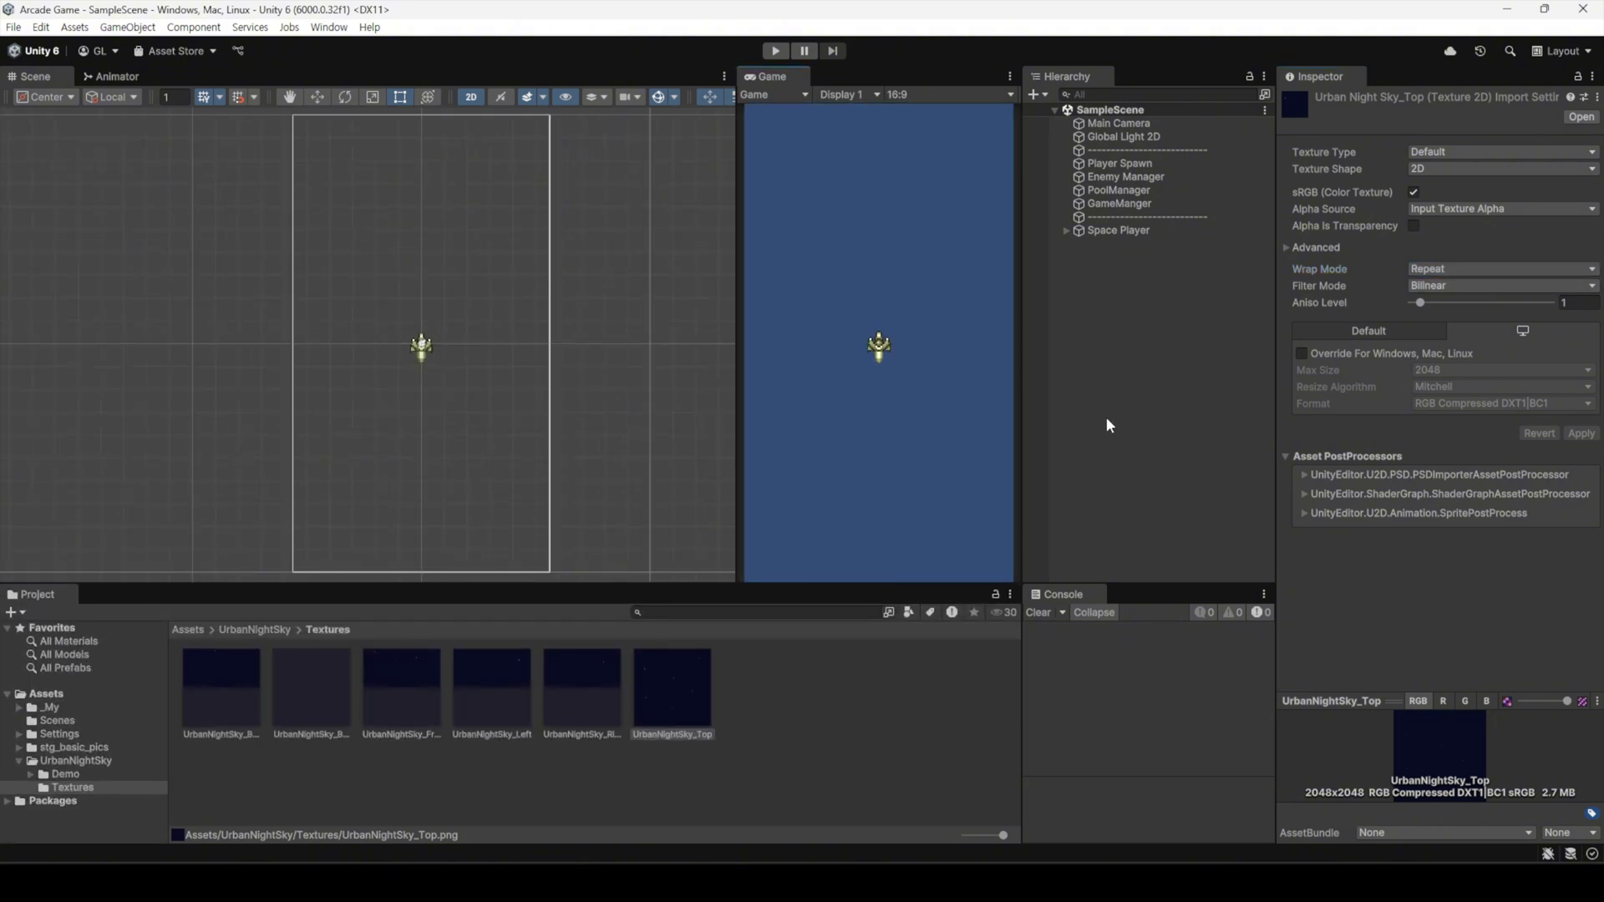
pyautogui.click(1108, 426)
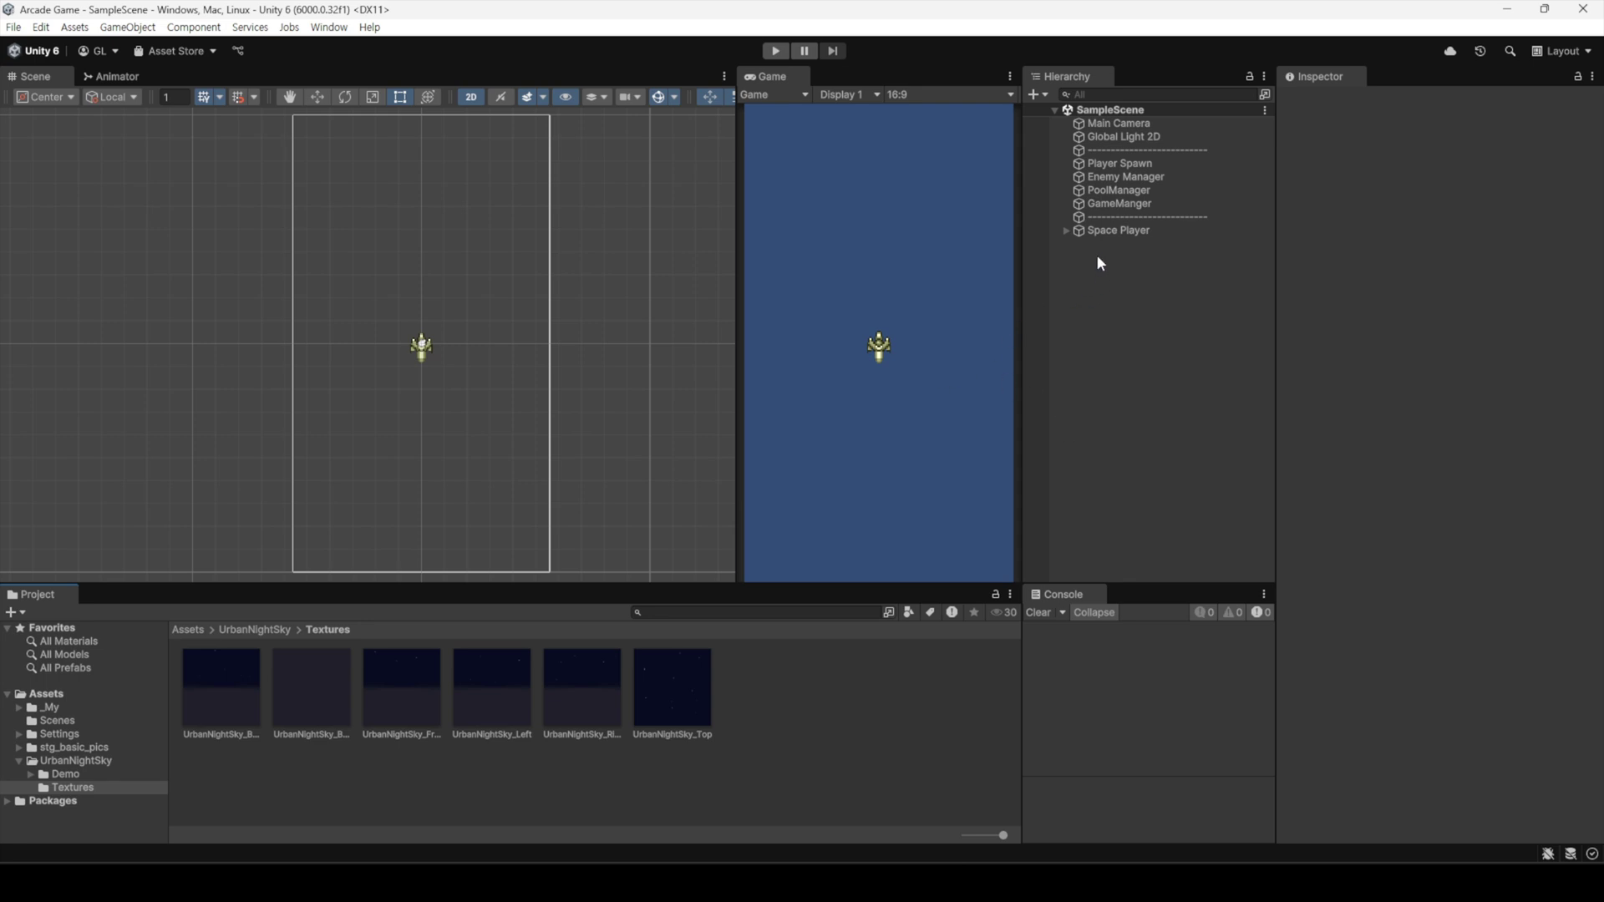
# - Add a 3D Plane to the scene and name it BG
pyautogui.click(1040, 94)
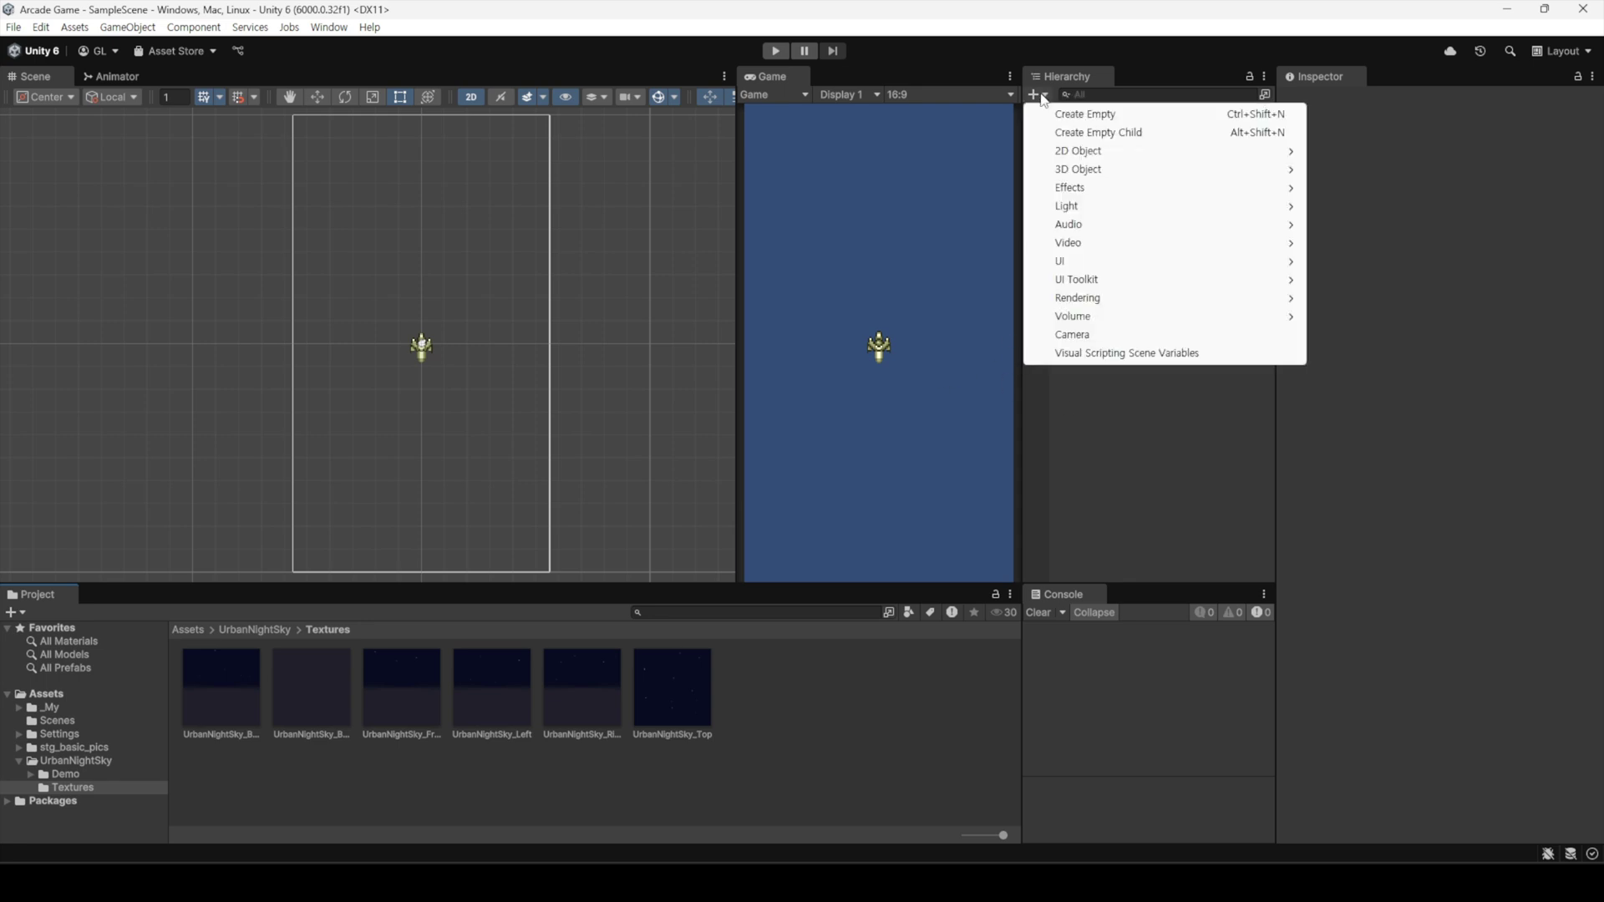
pyautogui.moveTo(1078, 177)
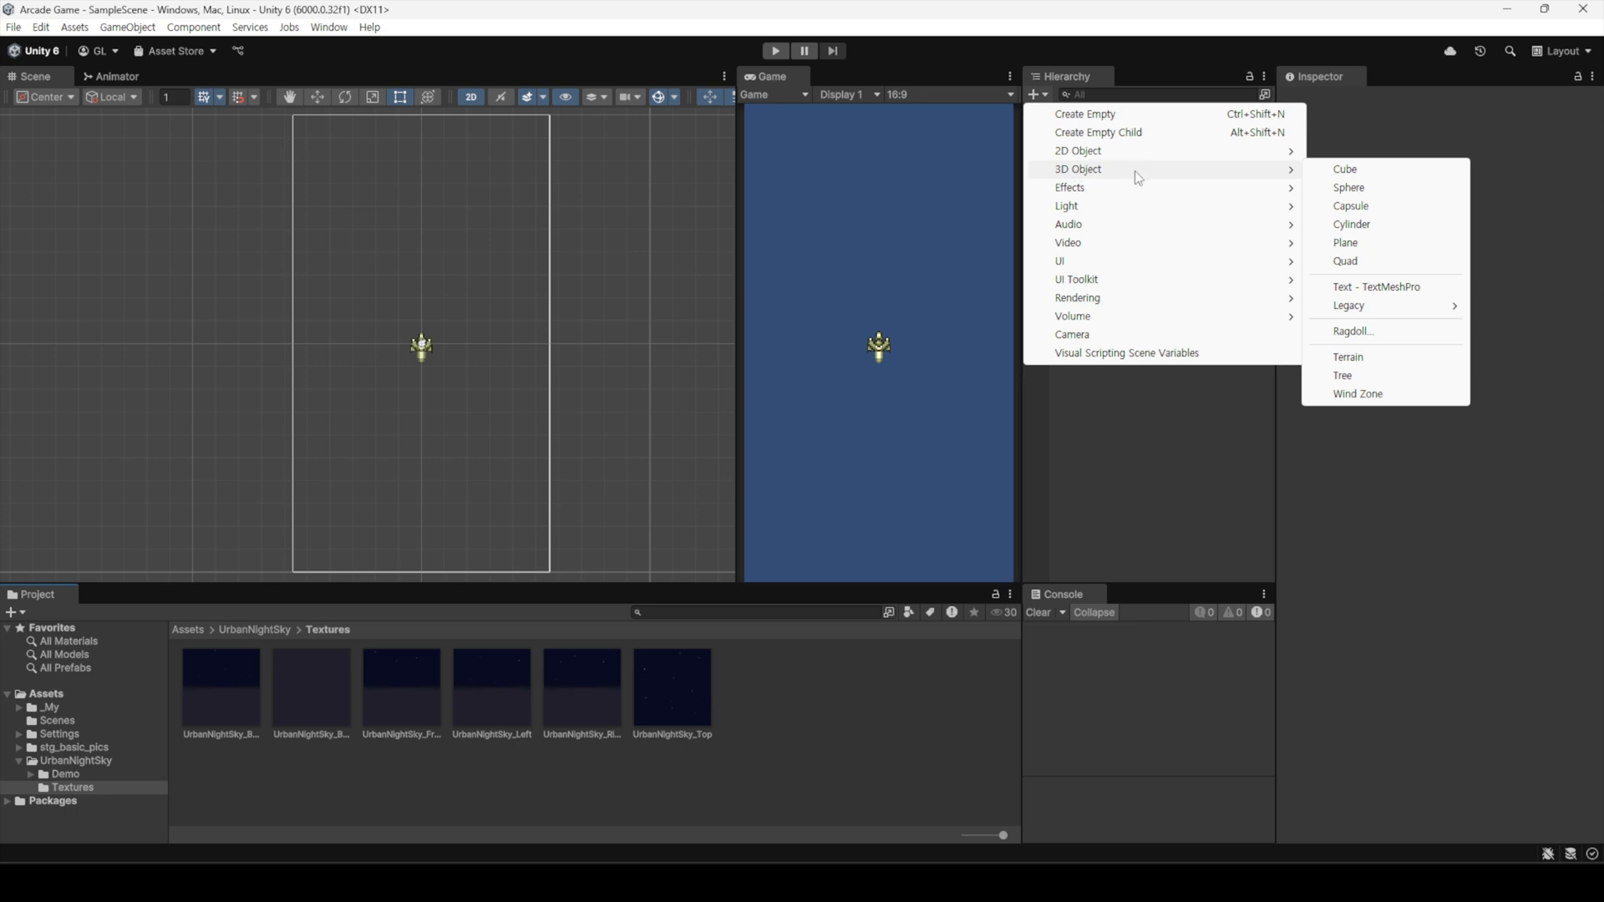
pyautogui.click(1368, 253)
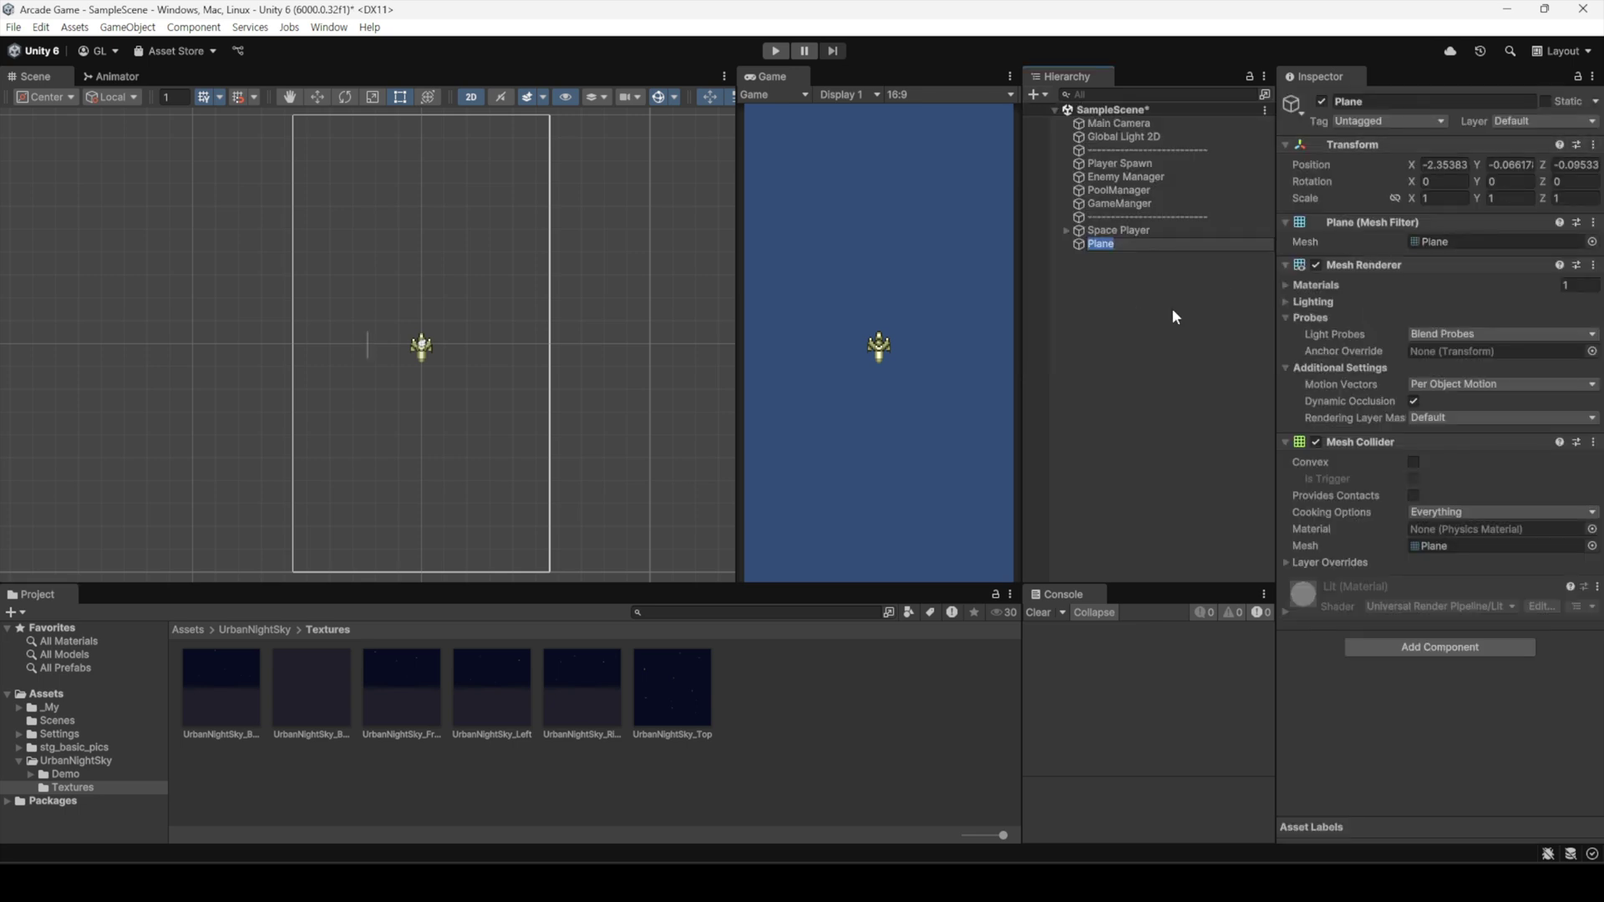
pyautogui.write('BG')
pyautogui.press('Return')
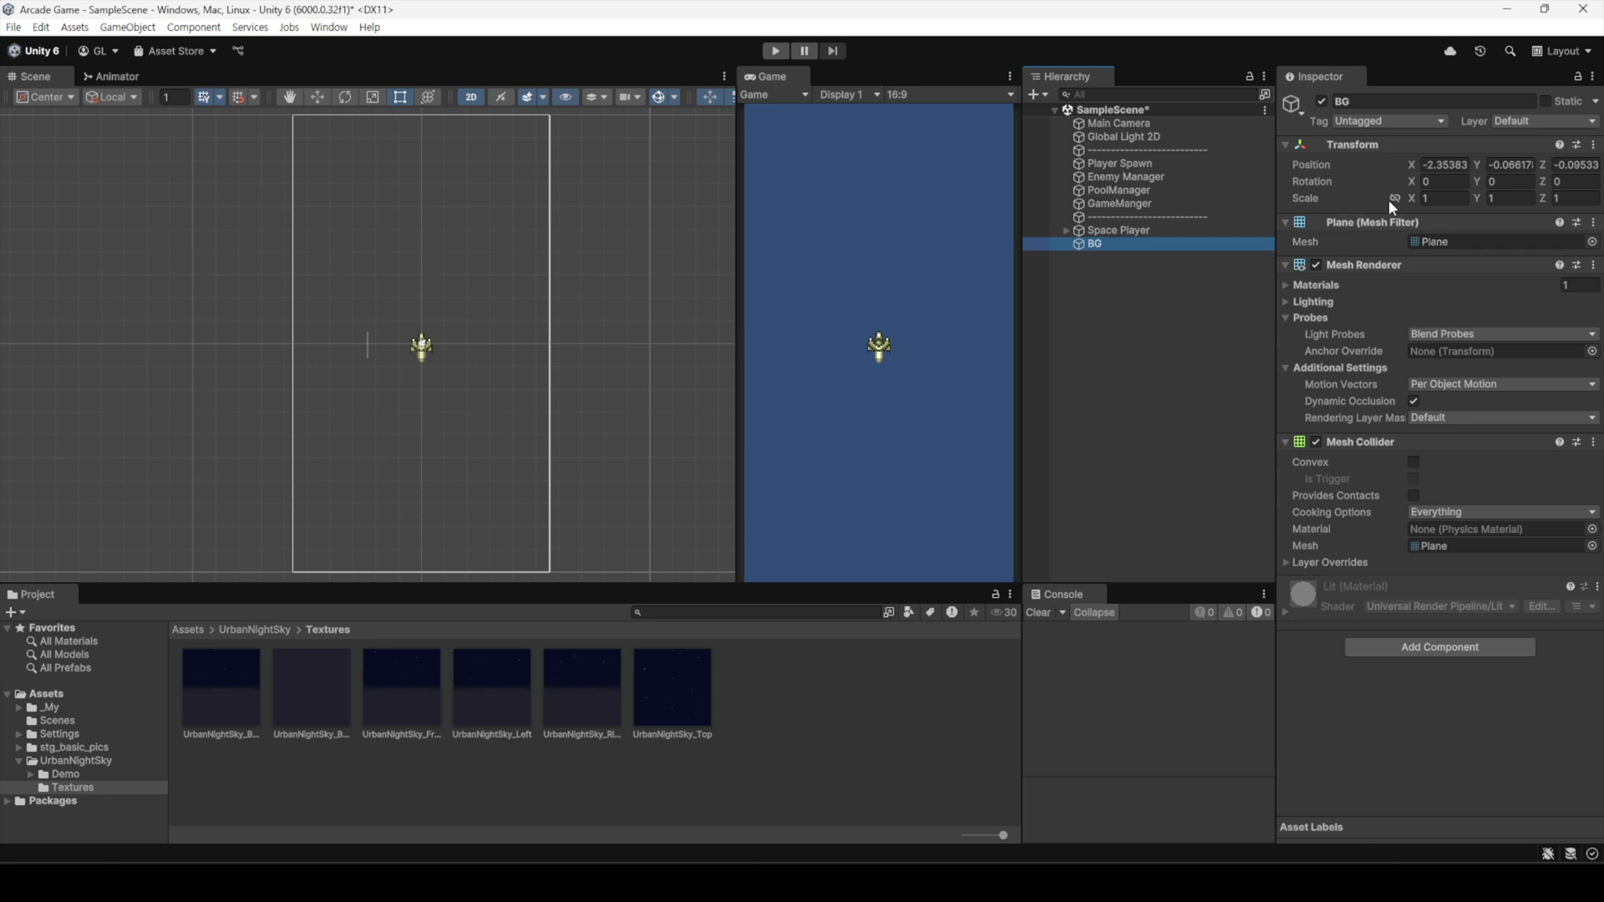
# - Reset BG's Transform, then set Rotation X 270 and Scale X 1.5, Z 3
pyautogui.click(1593, 145)
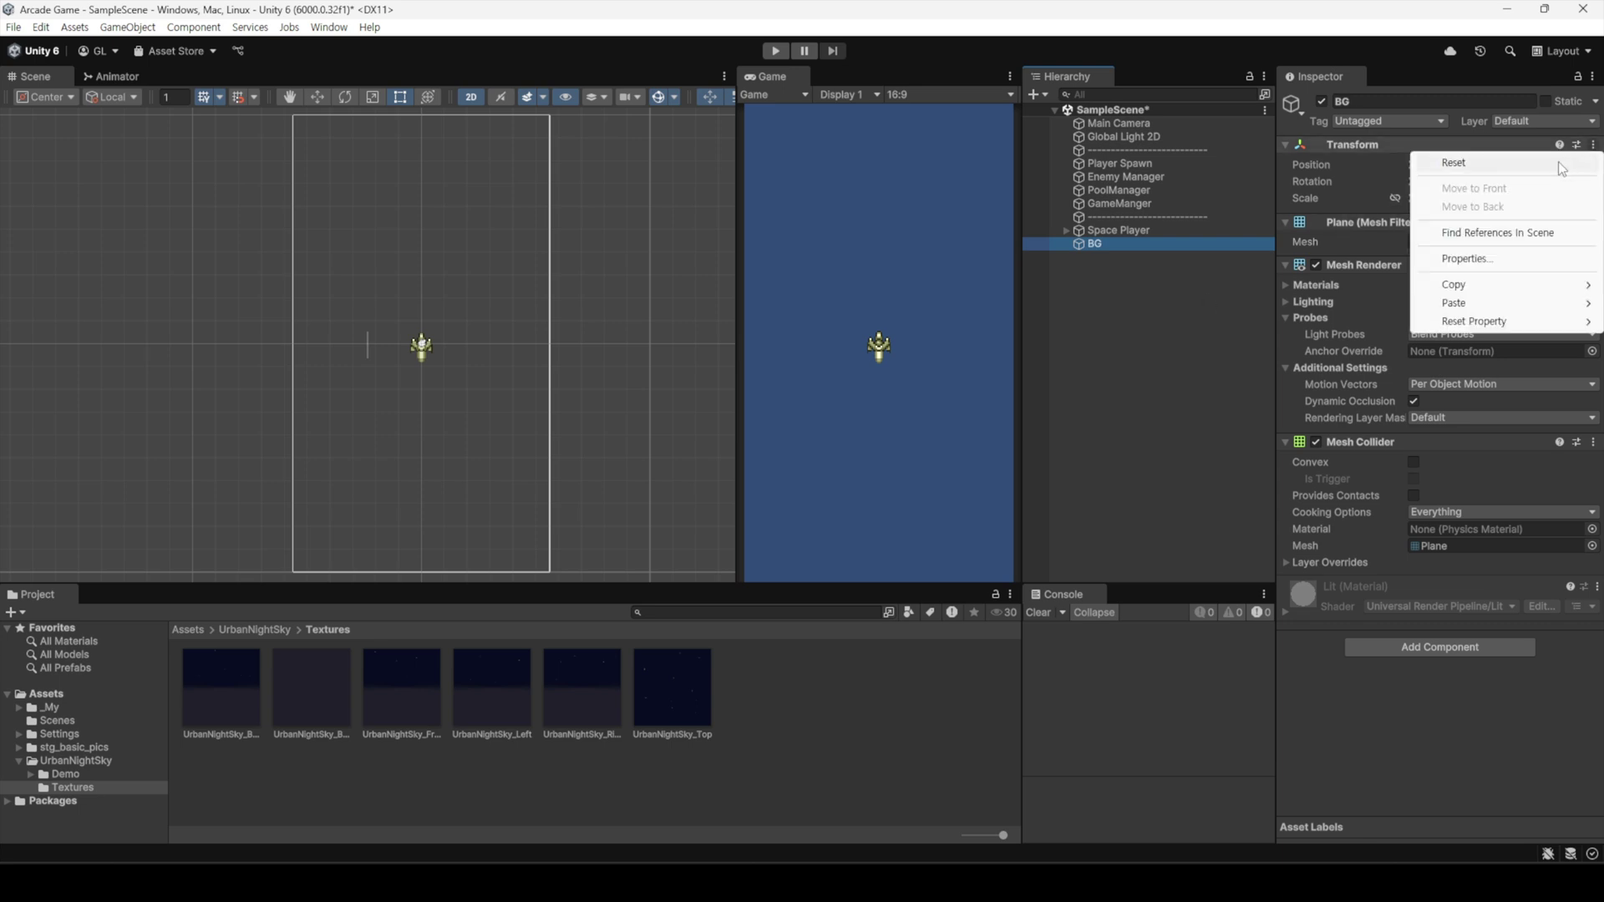
pyautogui.click(1558, 162)
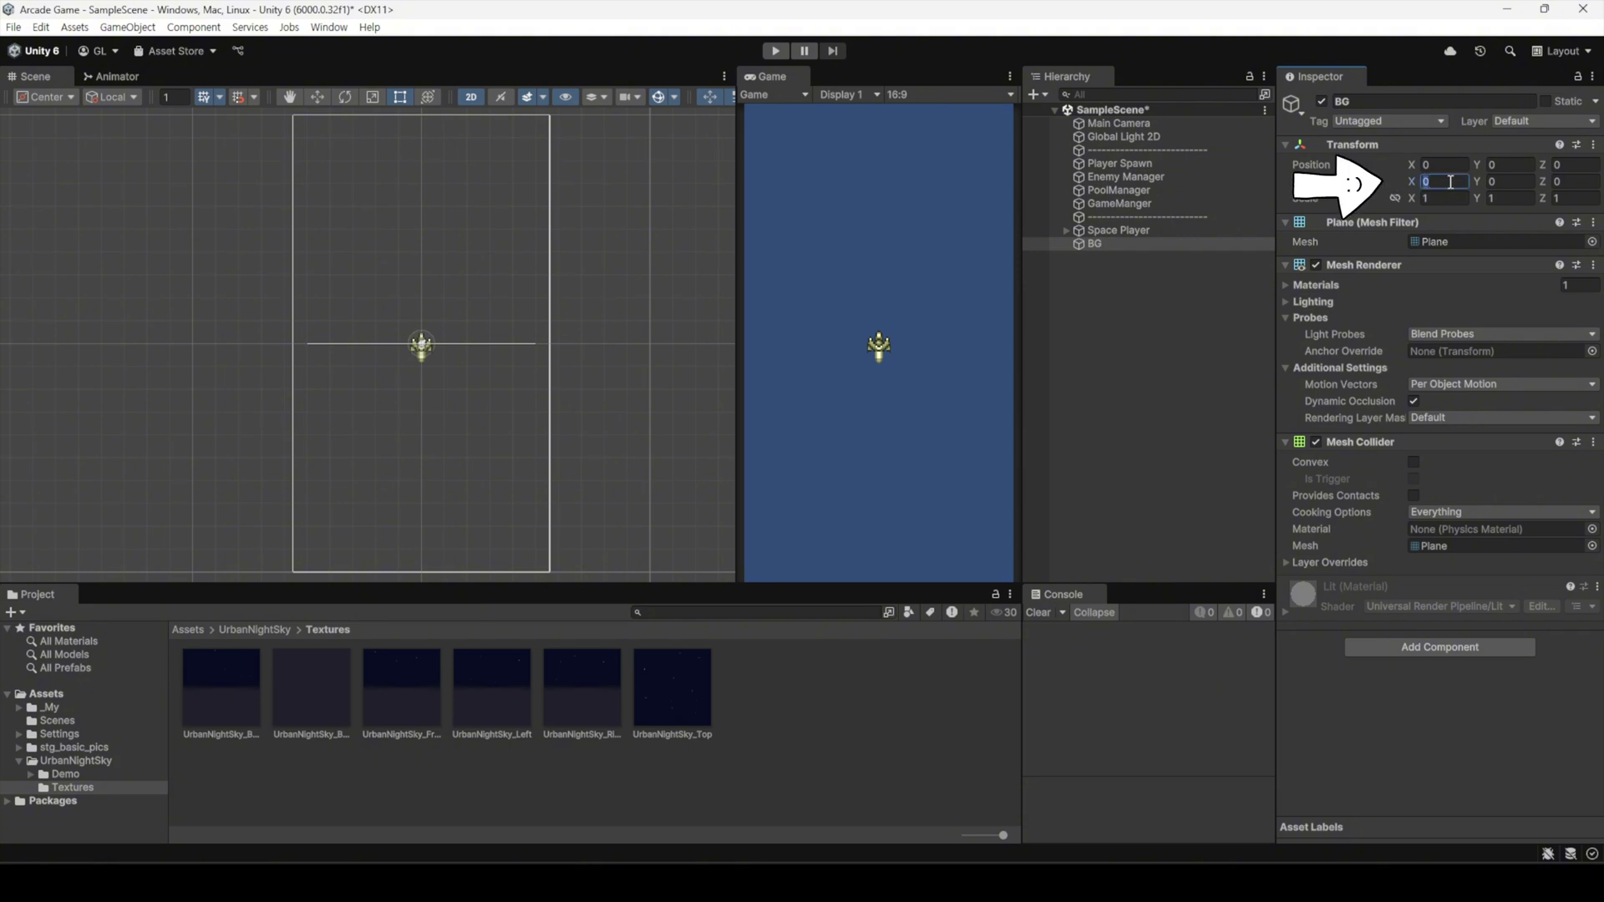
pyautogui.write('27')
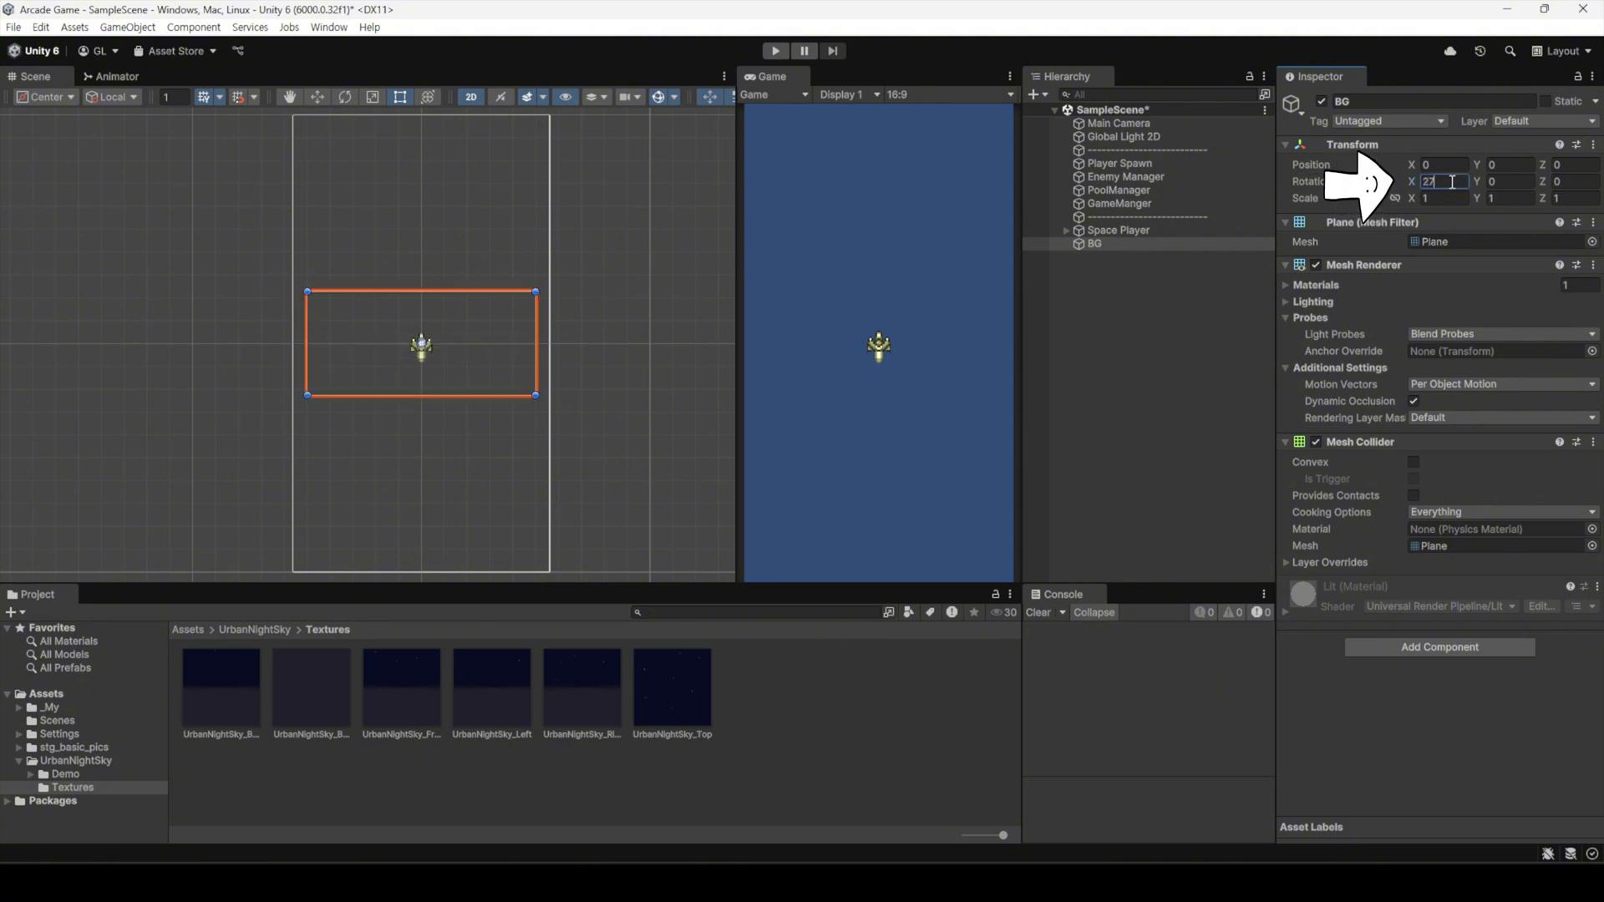
pyautogui.write('0')
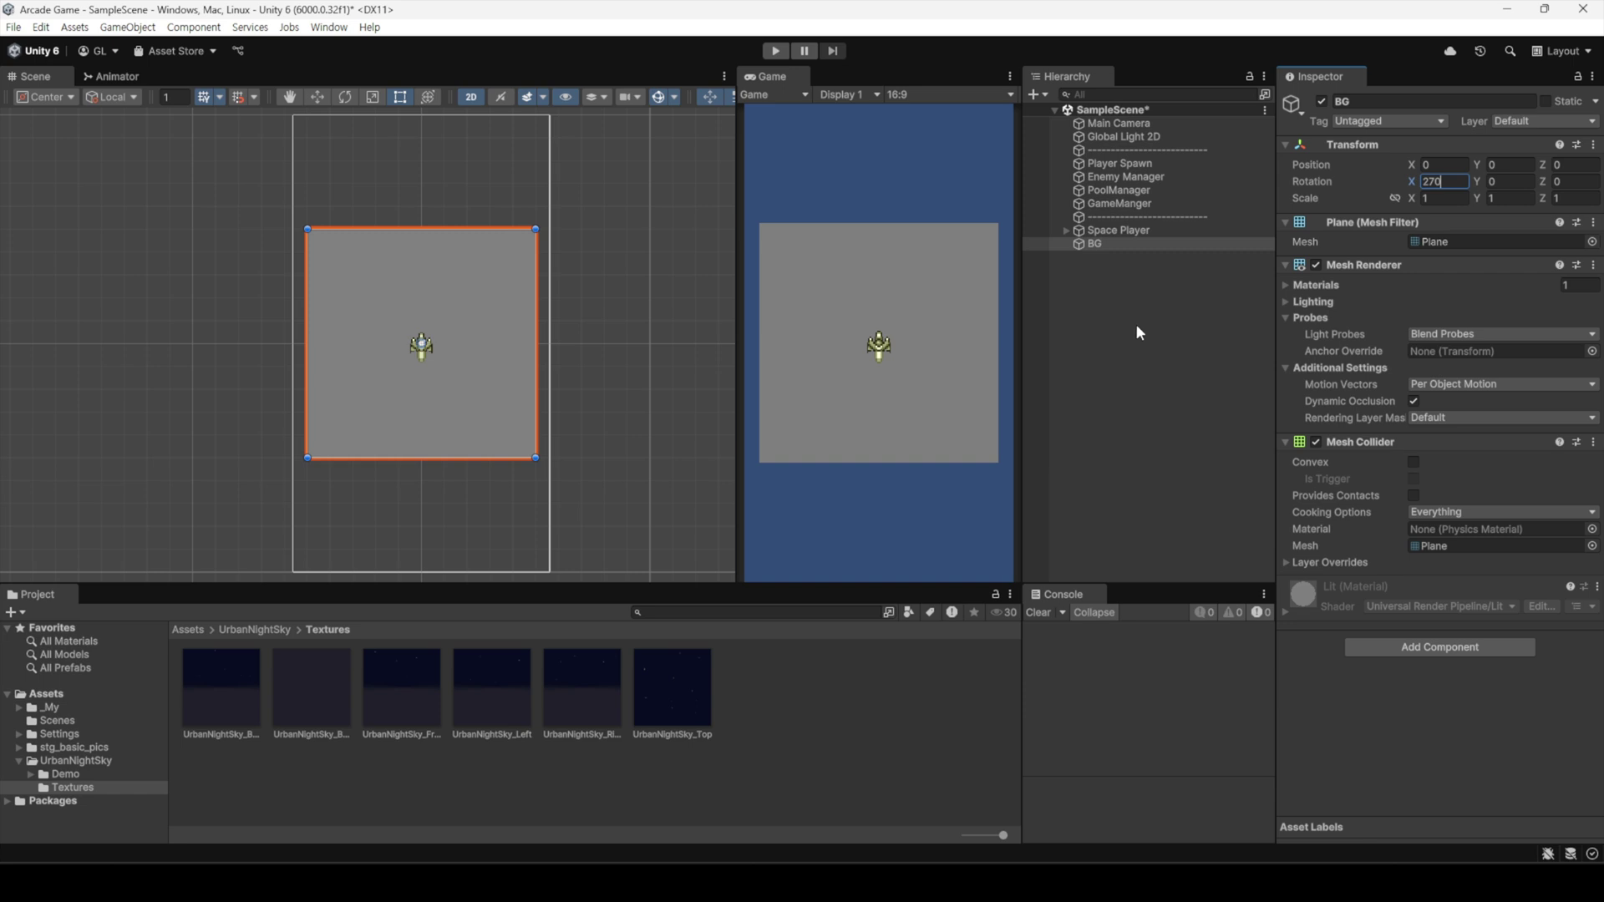
pyautogui.click(1436, 199)
pyautogui.write('1.5')
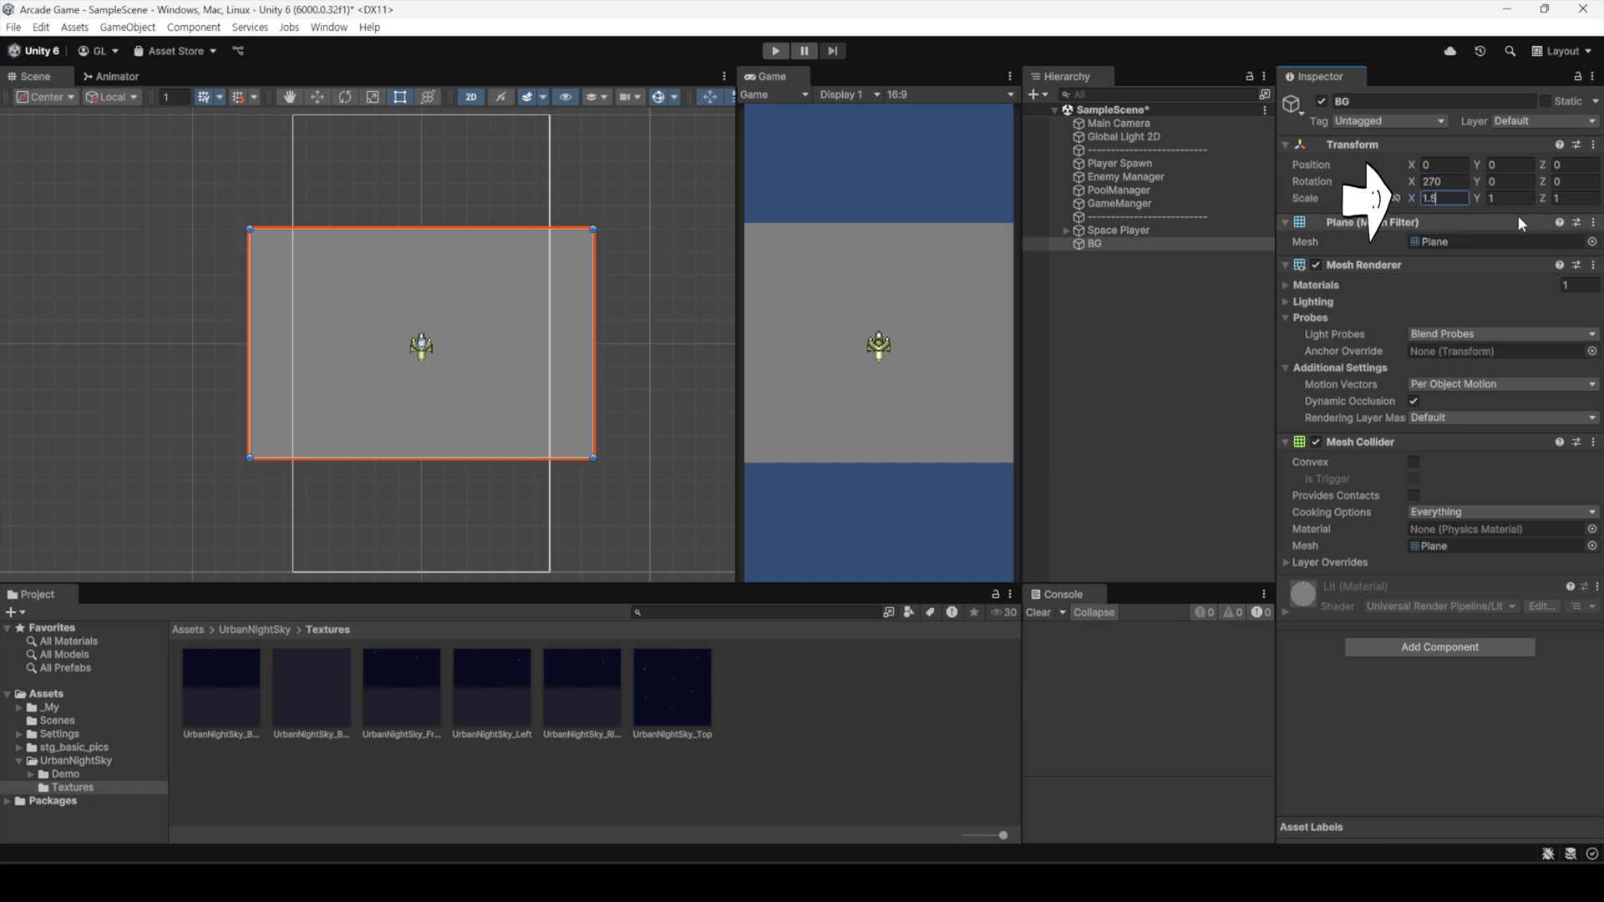
pyautogui.click(1556, 198)
pyautogui.write('2')
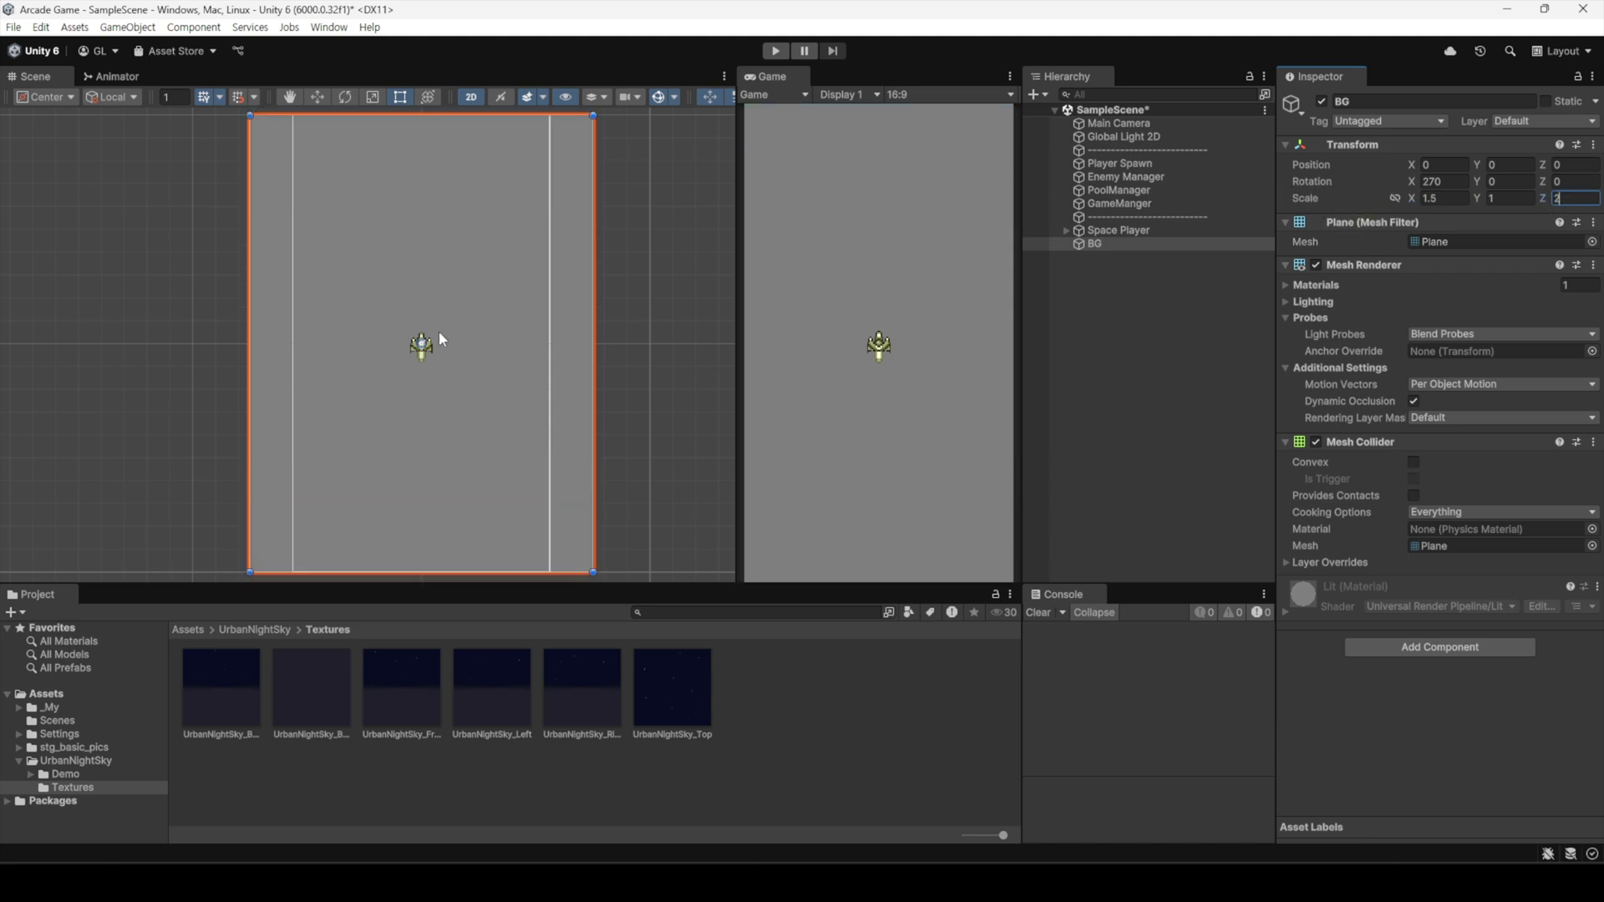
pyautogui.scroll(-2, 496, 348)
pyautogui.write('3')
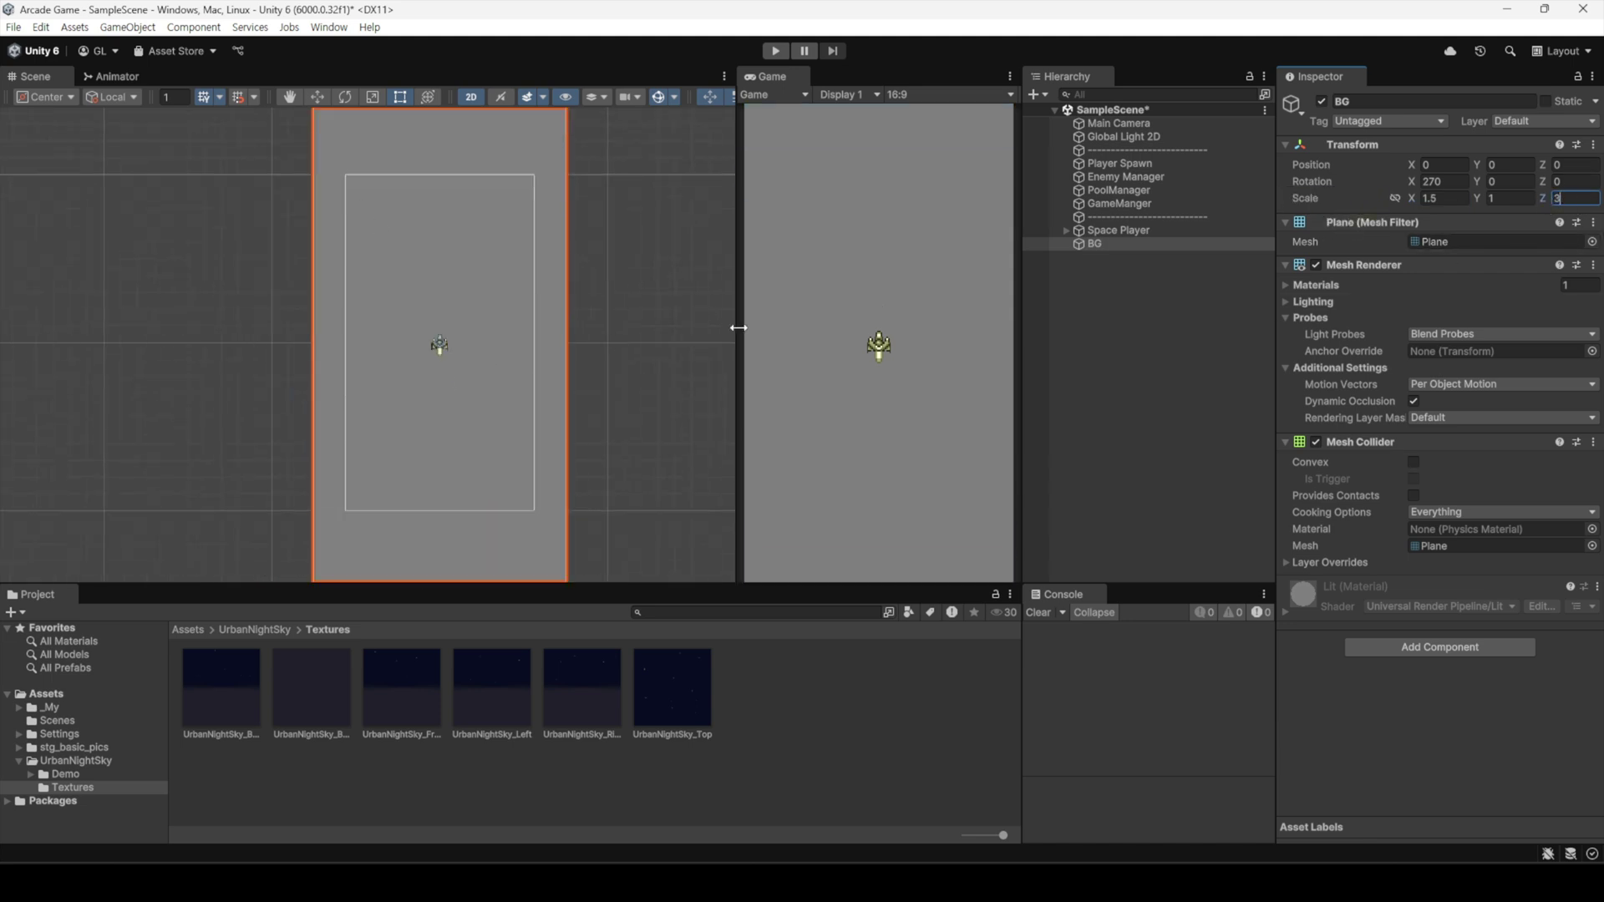
pyautogui.click(1120, 367)
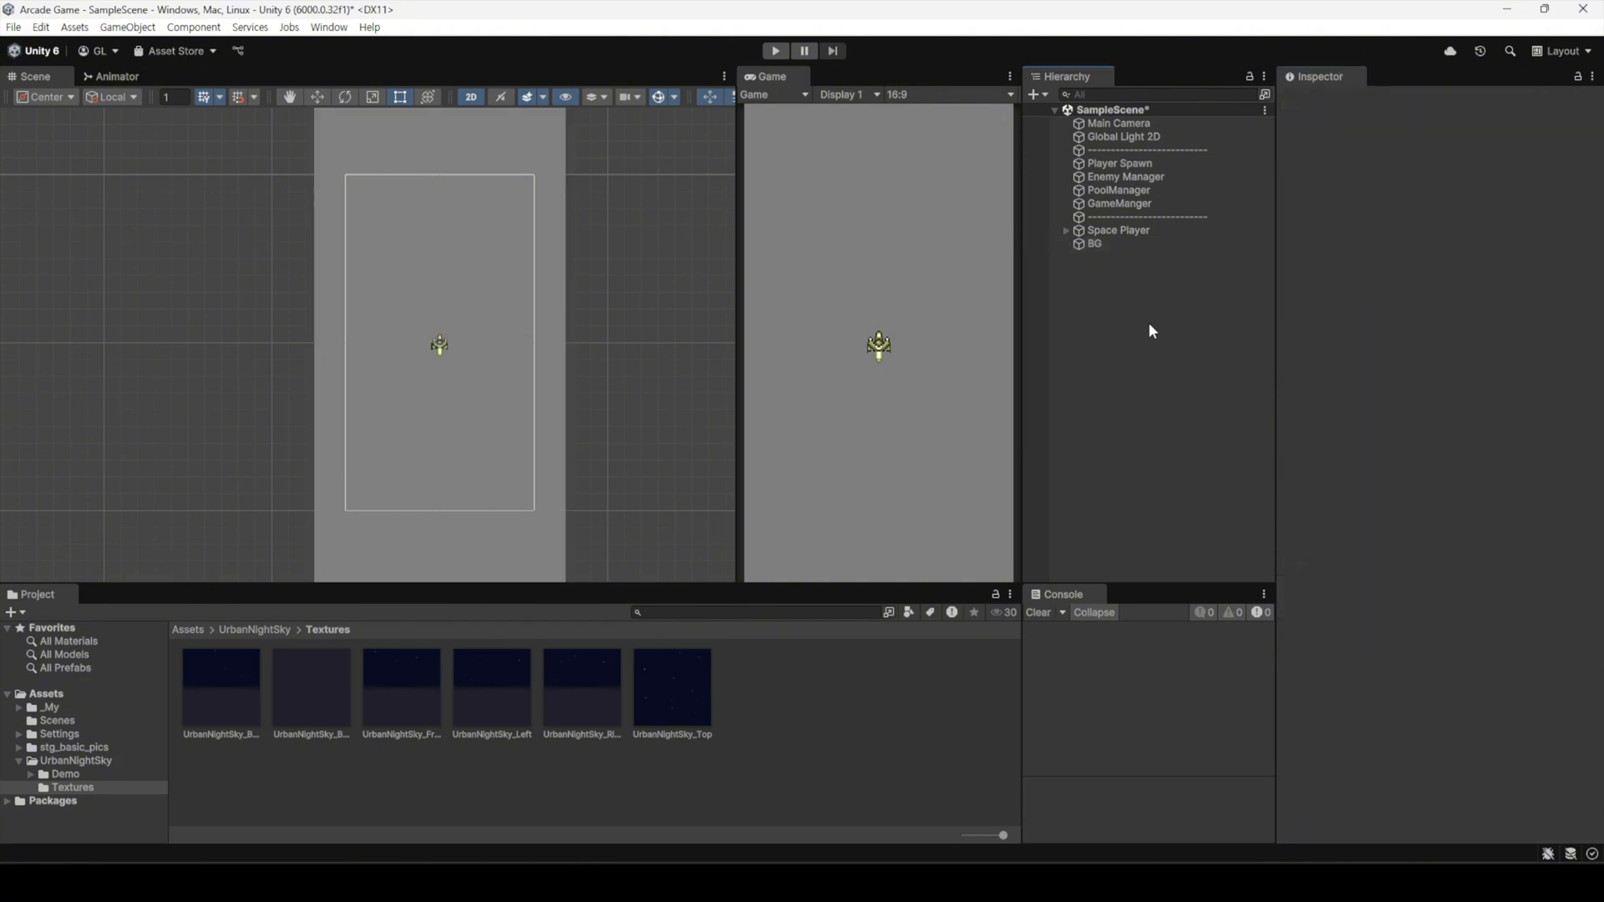
pyautogui.click(1111, 246)
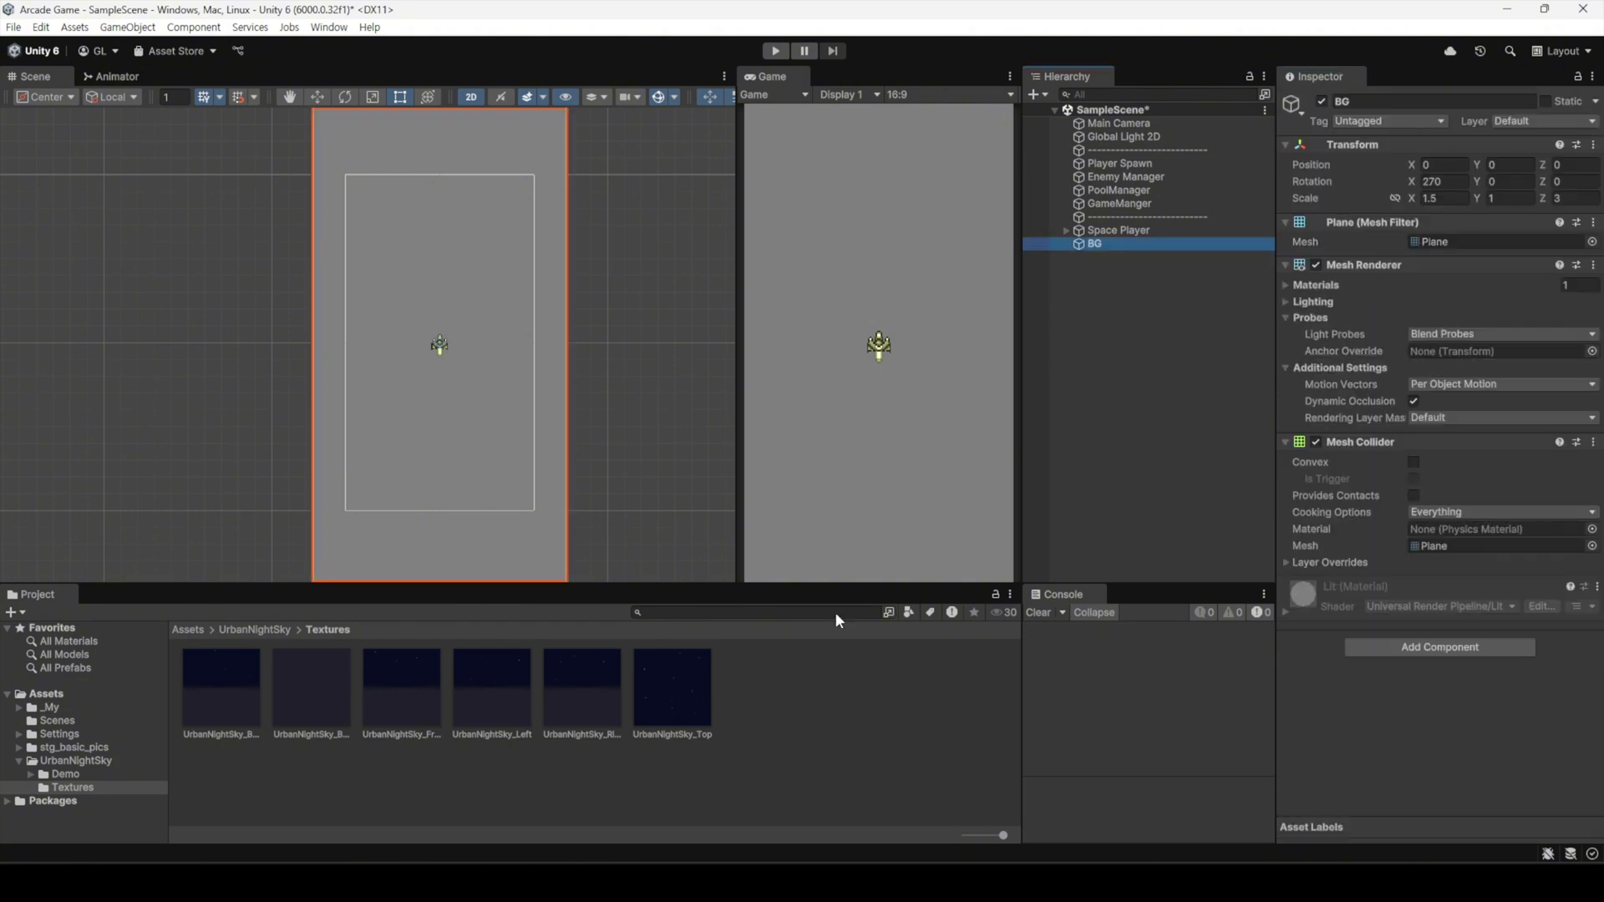
# - Create a new material named BG Material in the _My folder
pyautogui.click(57, 709)
pyautogui.rightClick(389, 696)
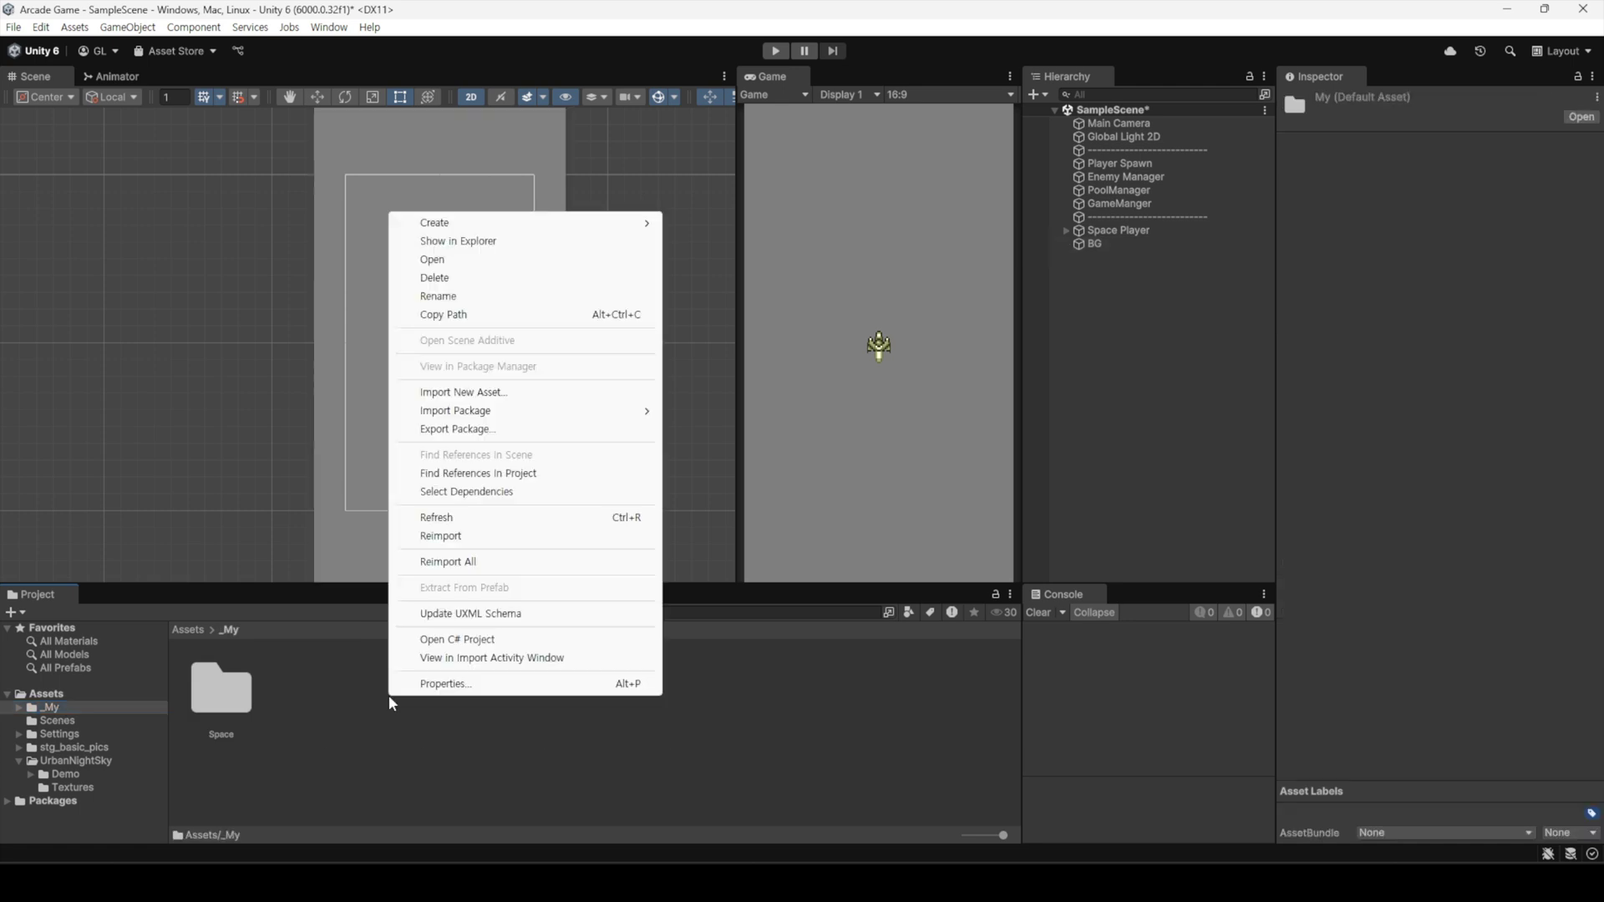
pyautogui.moveTo(614, 228)
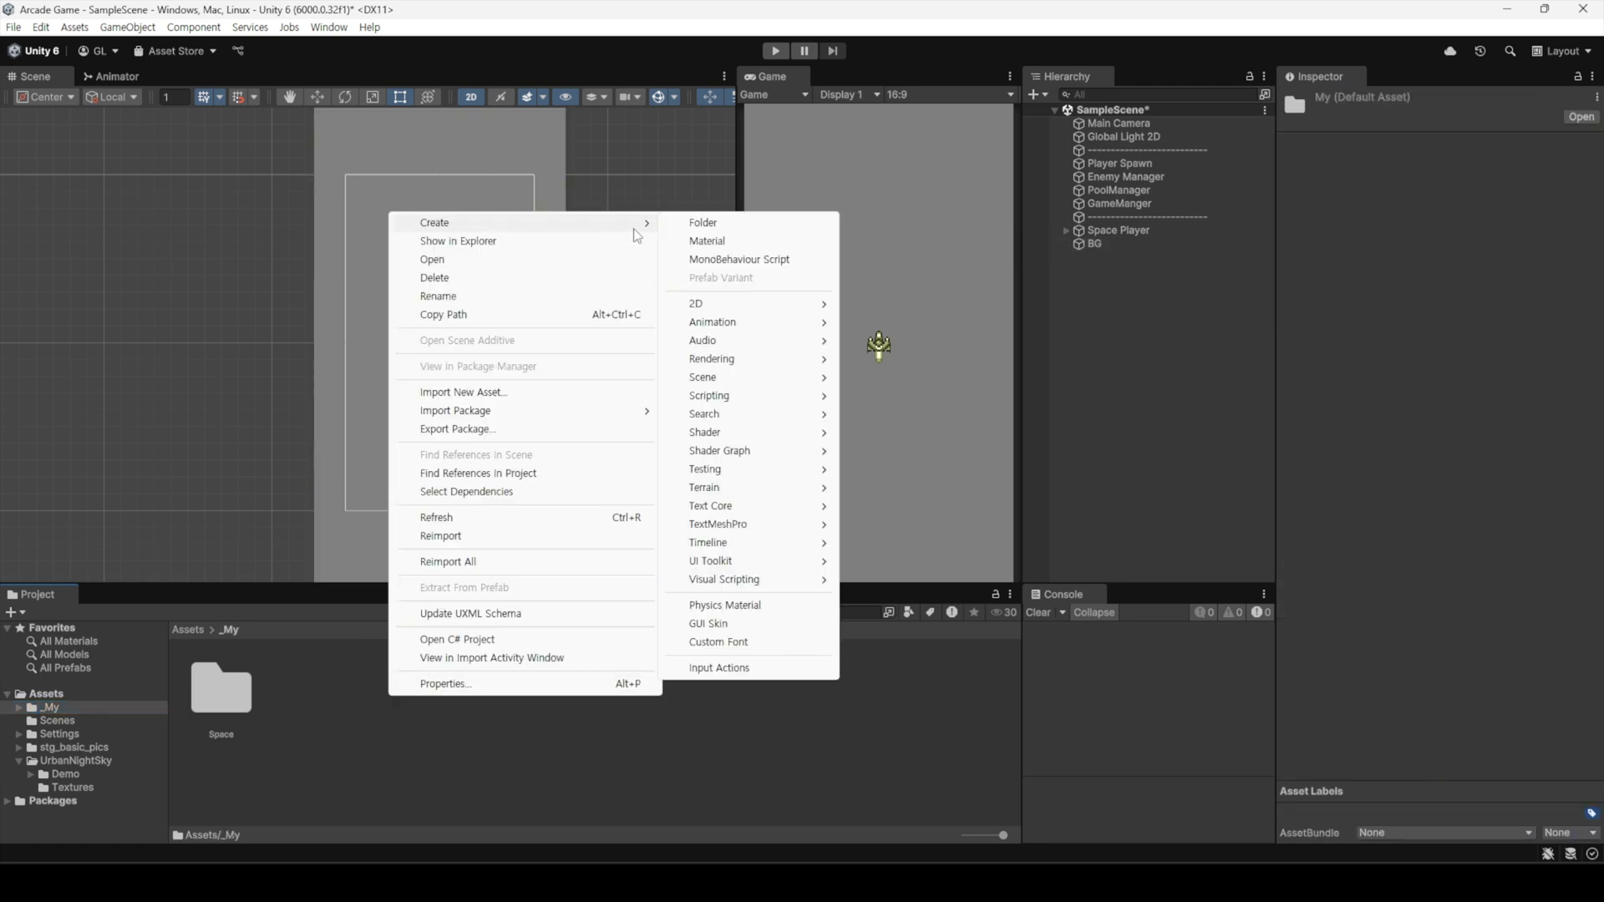
pyautogui.click(747, 242)
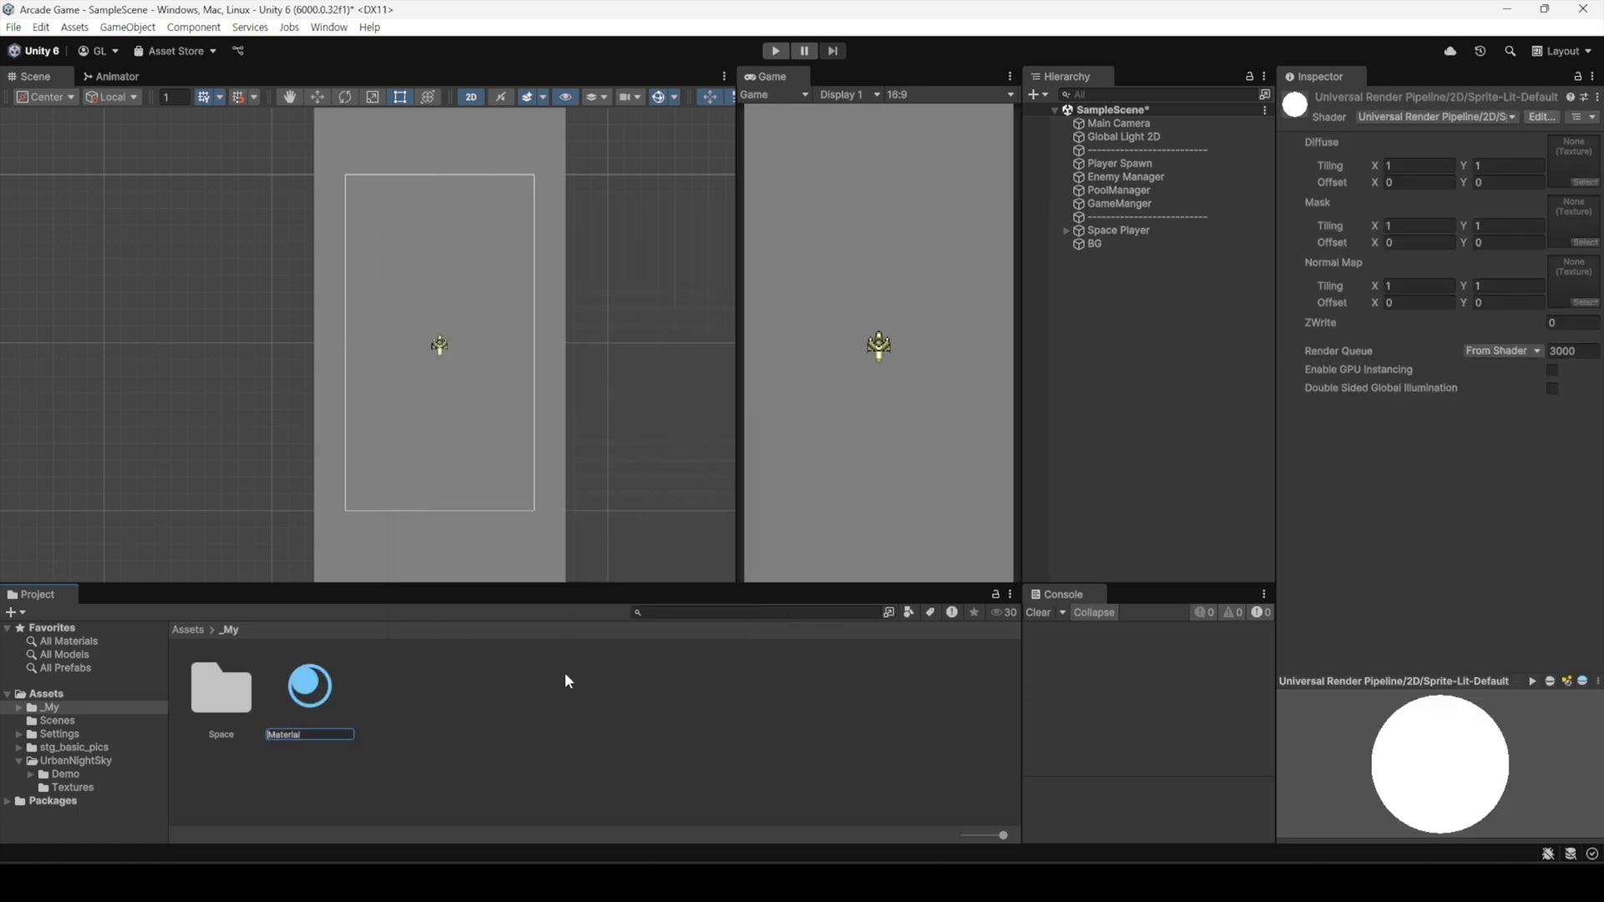
pyautogui.write('BG')
pyautogui.press('Return')
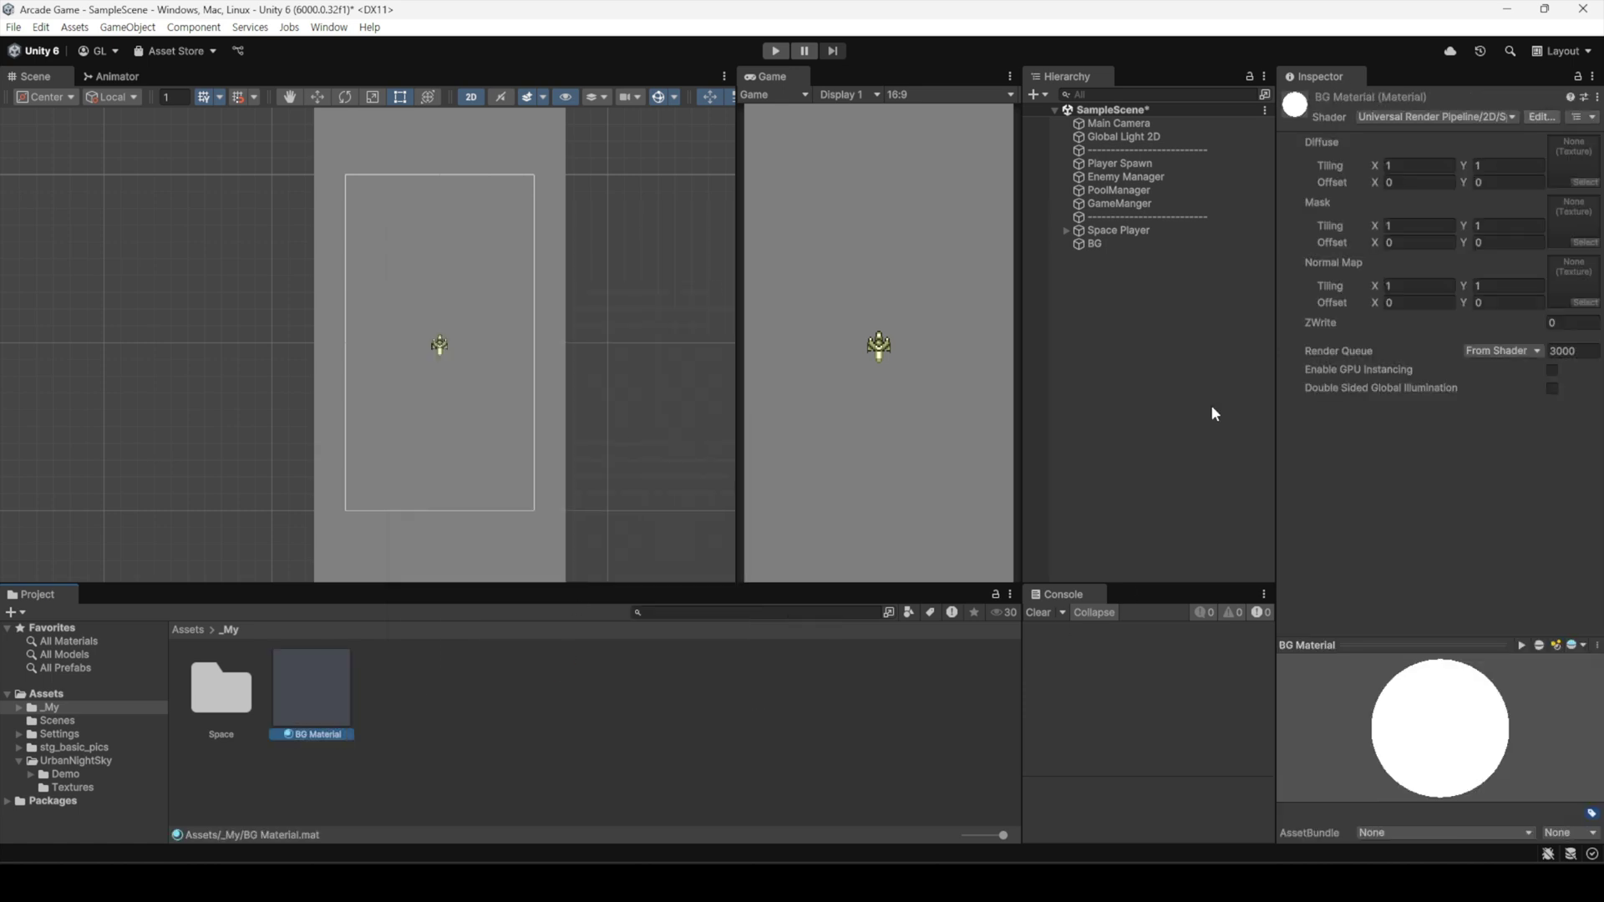
# - Switch BG Material's shader to Universal Render Pipeline/Unlit
pyautogui.click(1397, 115)
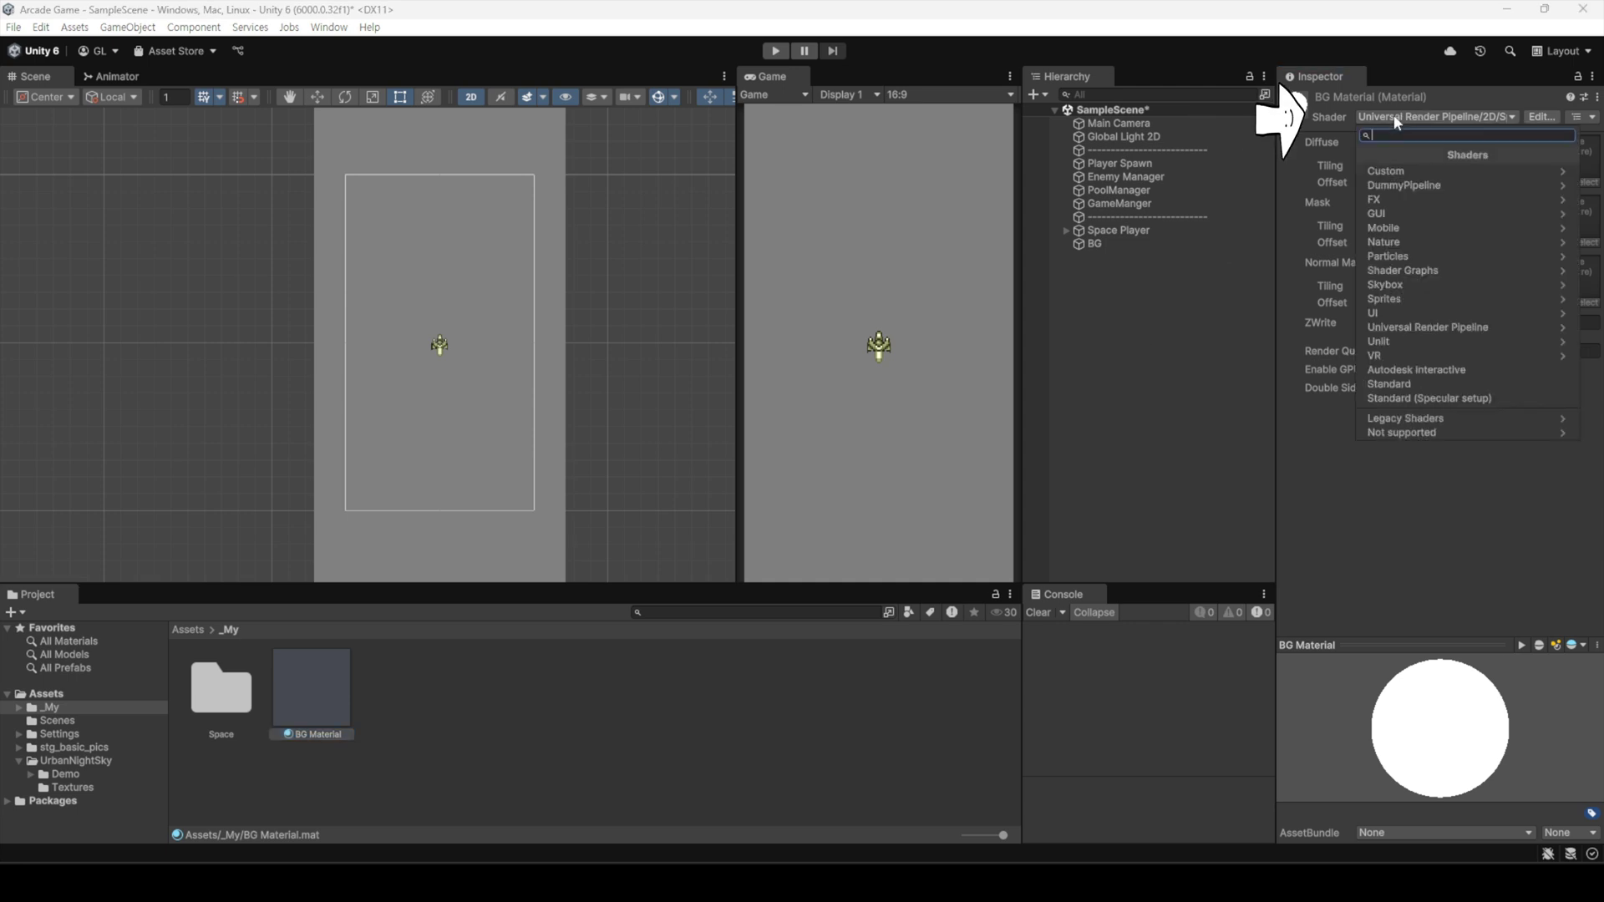
pyautogui.click(1414, 329)
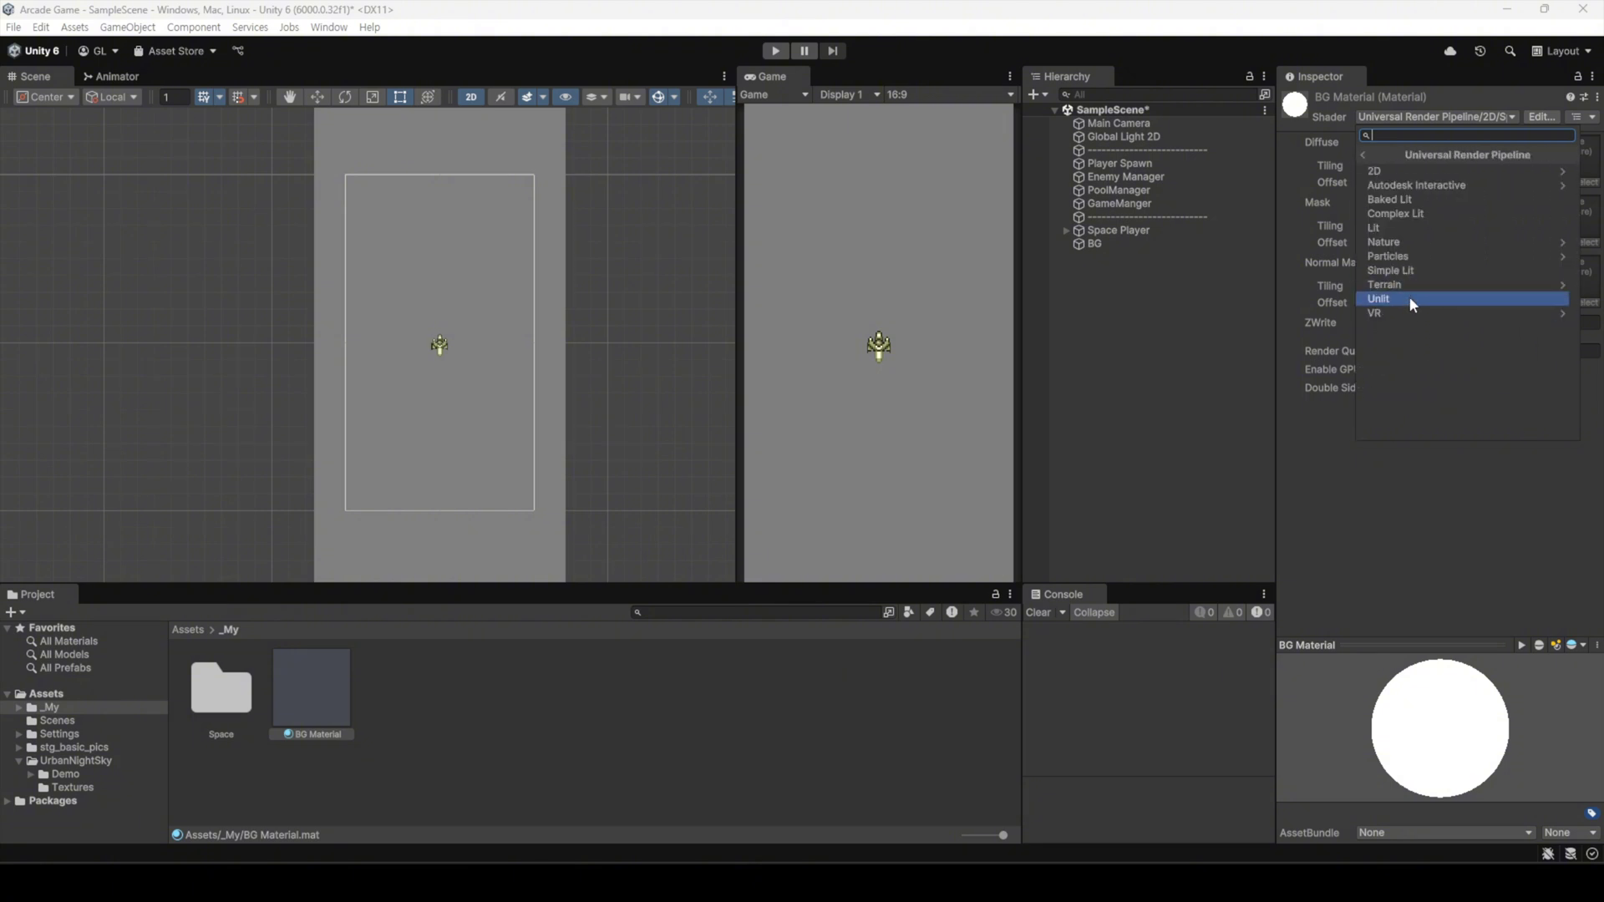
pyautogui.click(1410, 299)
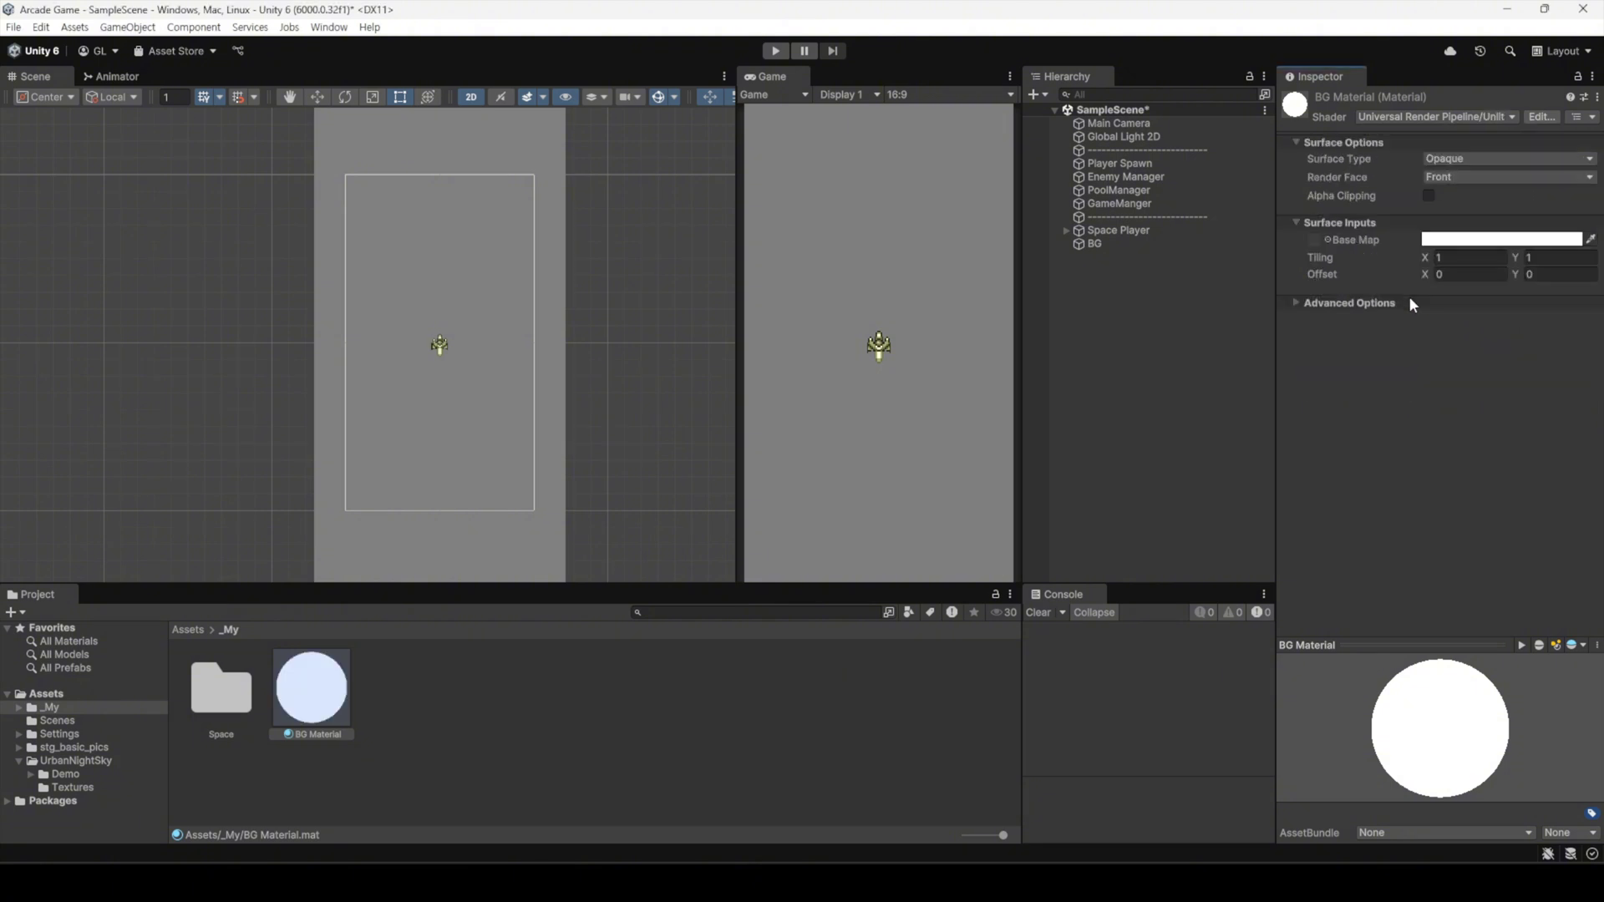
# - Apply BG Material to the BG plane and use UrbanNightSky_Top as its Base Map
pyautogui.click(1141, 244)
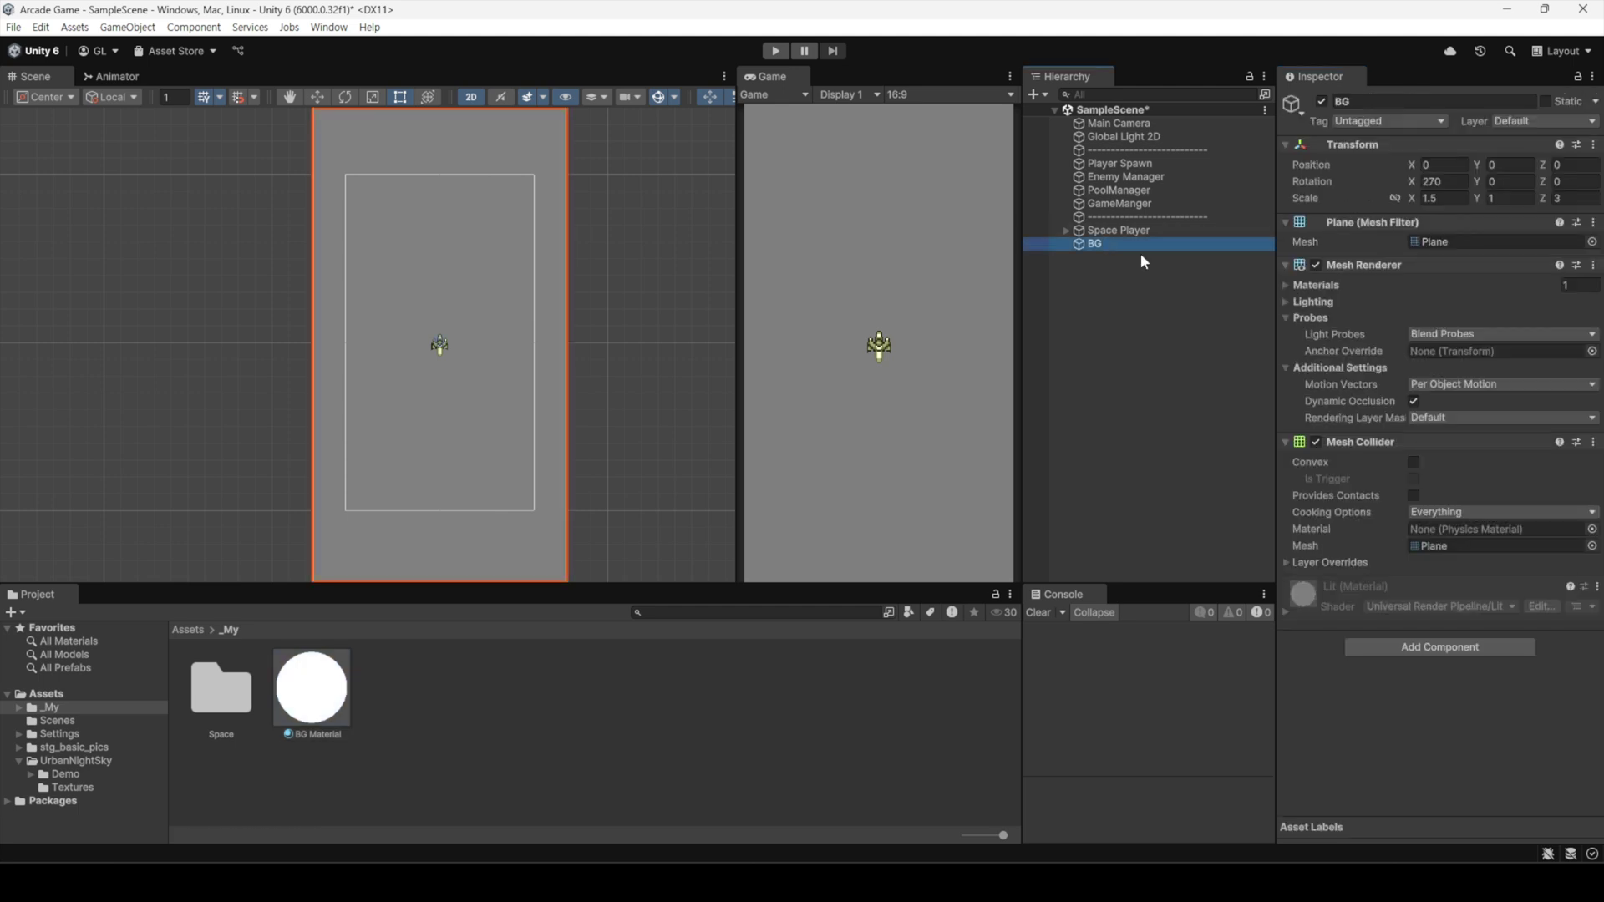
pyautogui.click(1285, 287)
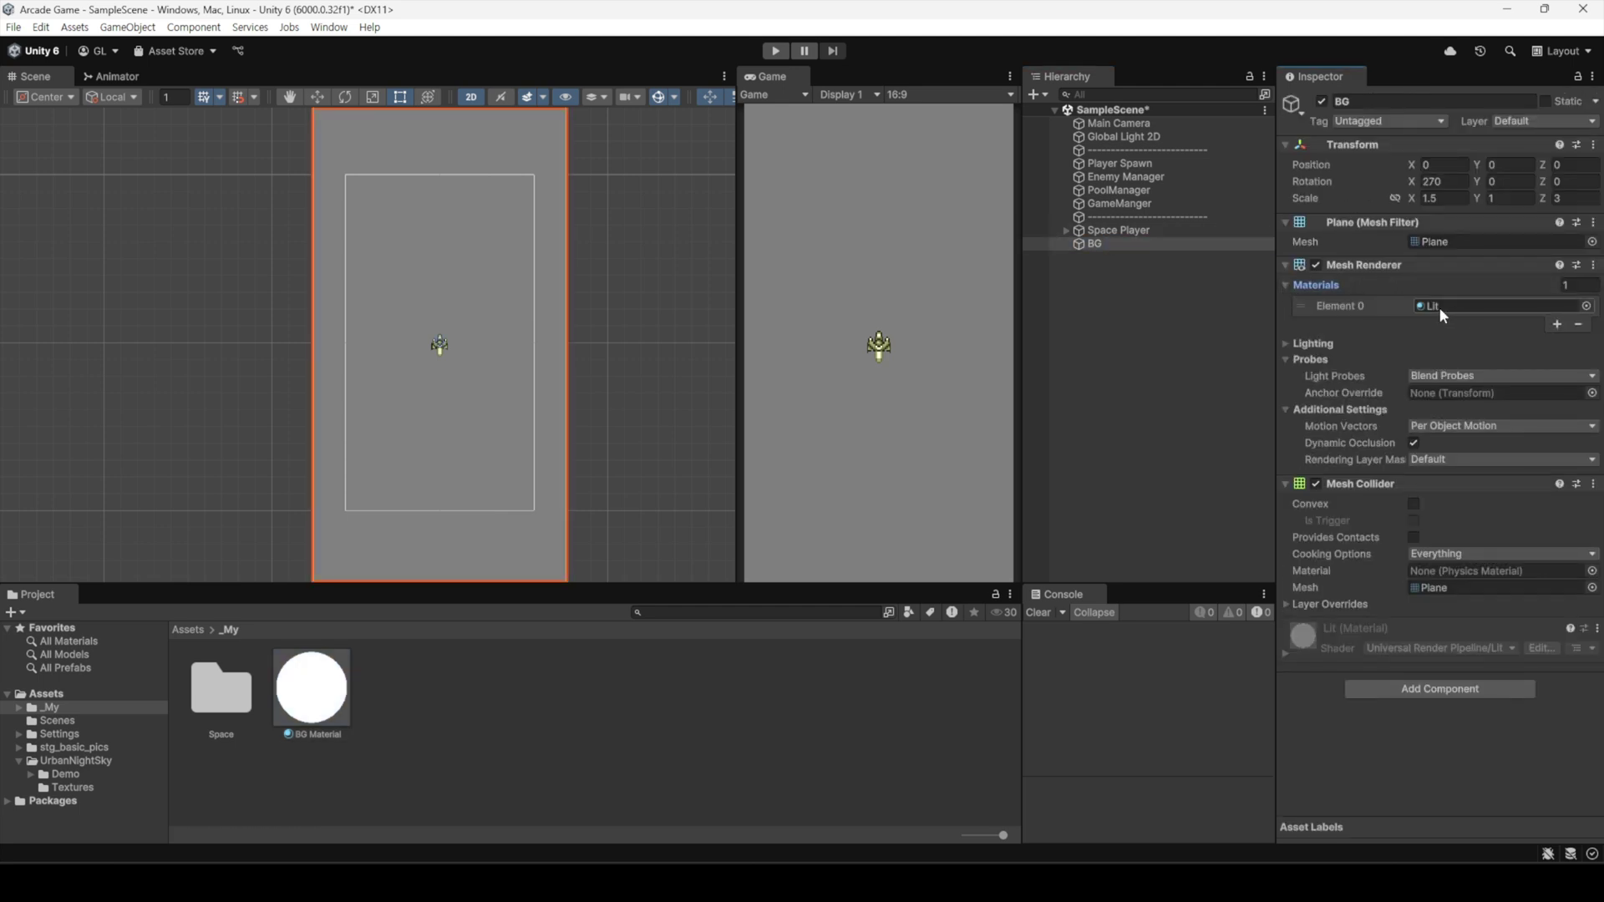
pyautogui.moveTo(1401, 292); pyautogui.dragTo(1441, 304)
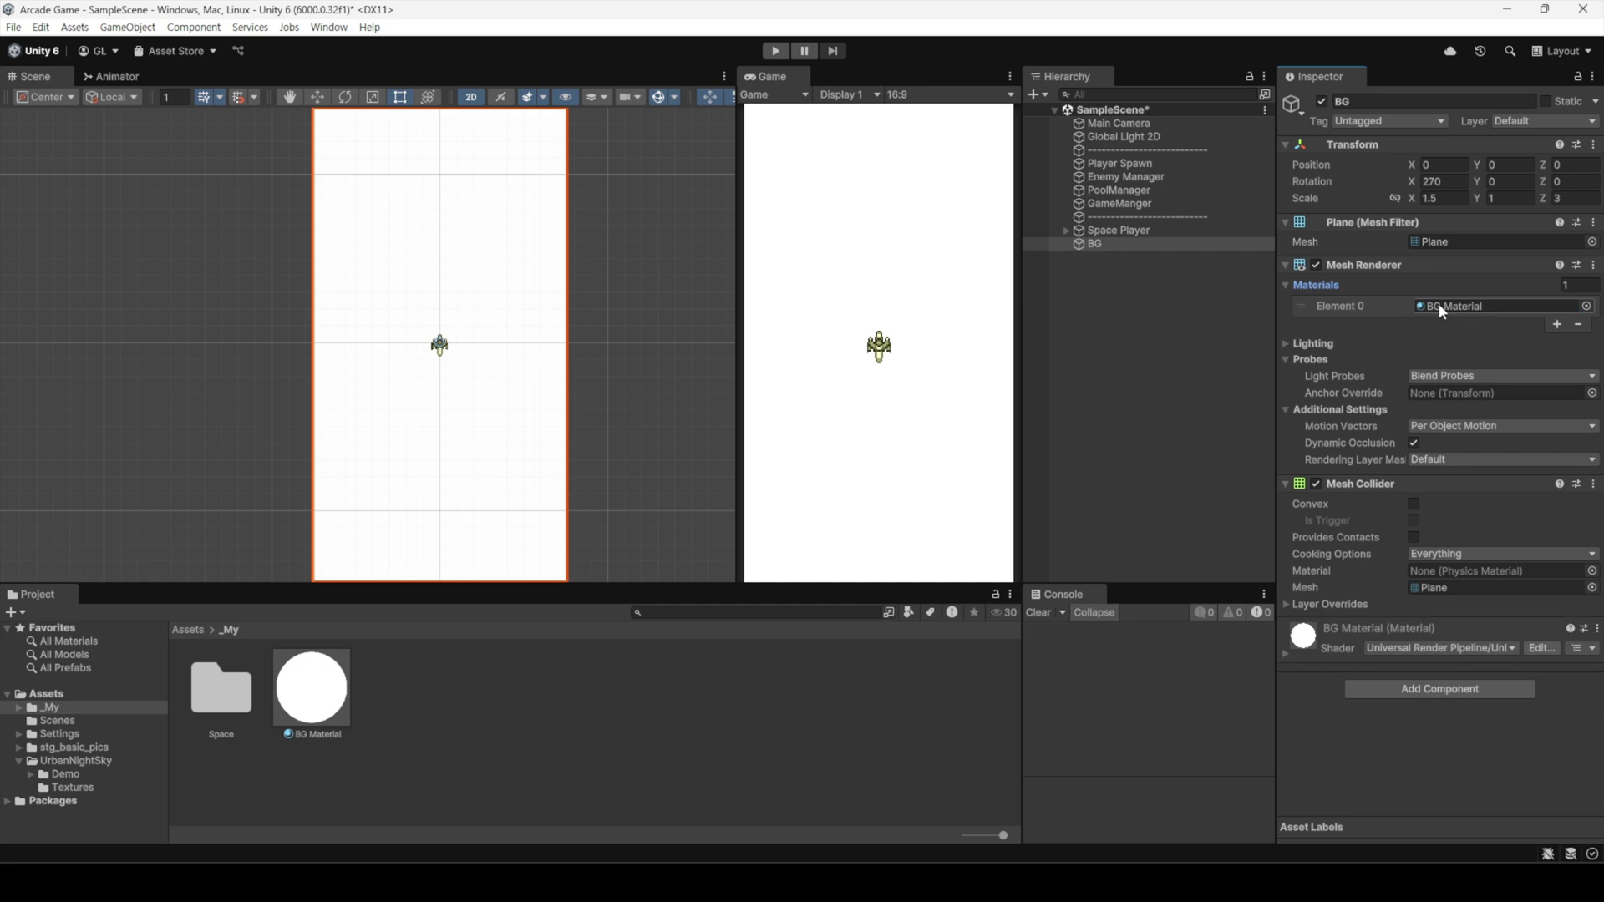
pyautogui.click(1035, 361)
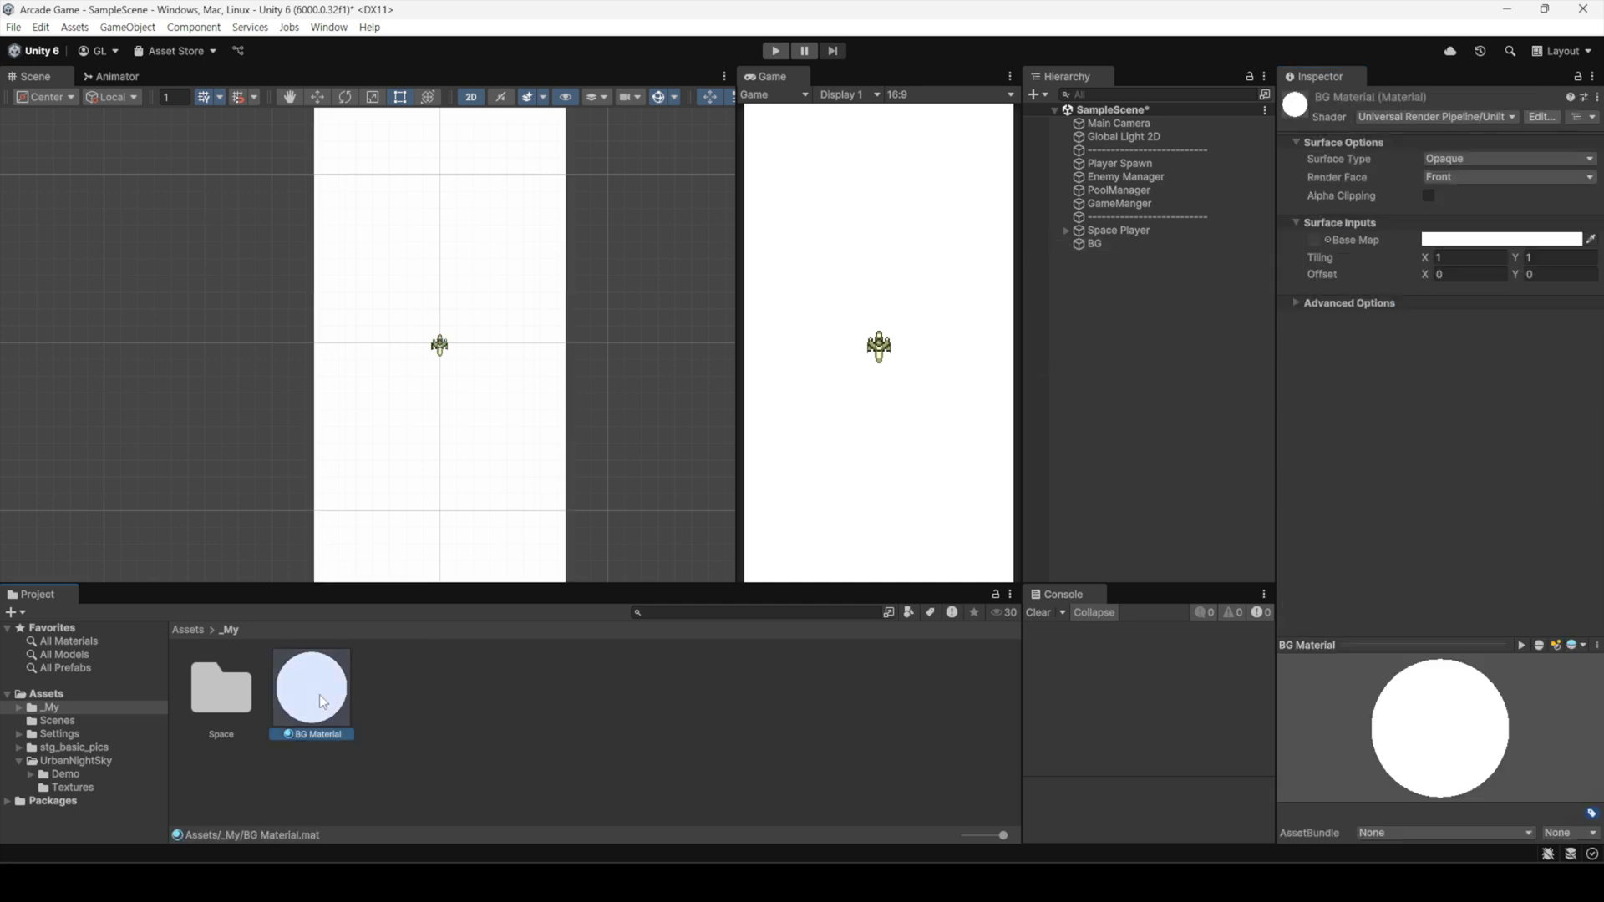
pyautogui.click(73, 787)
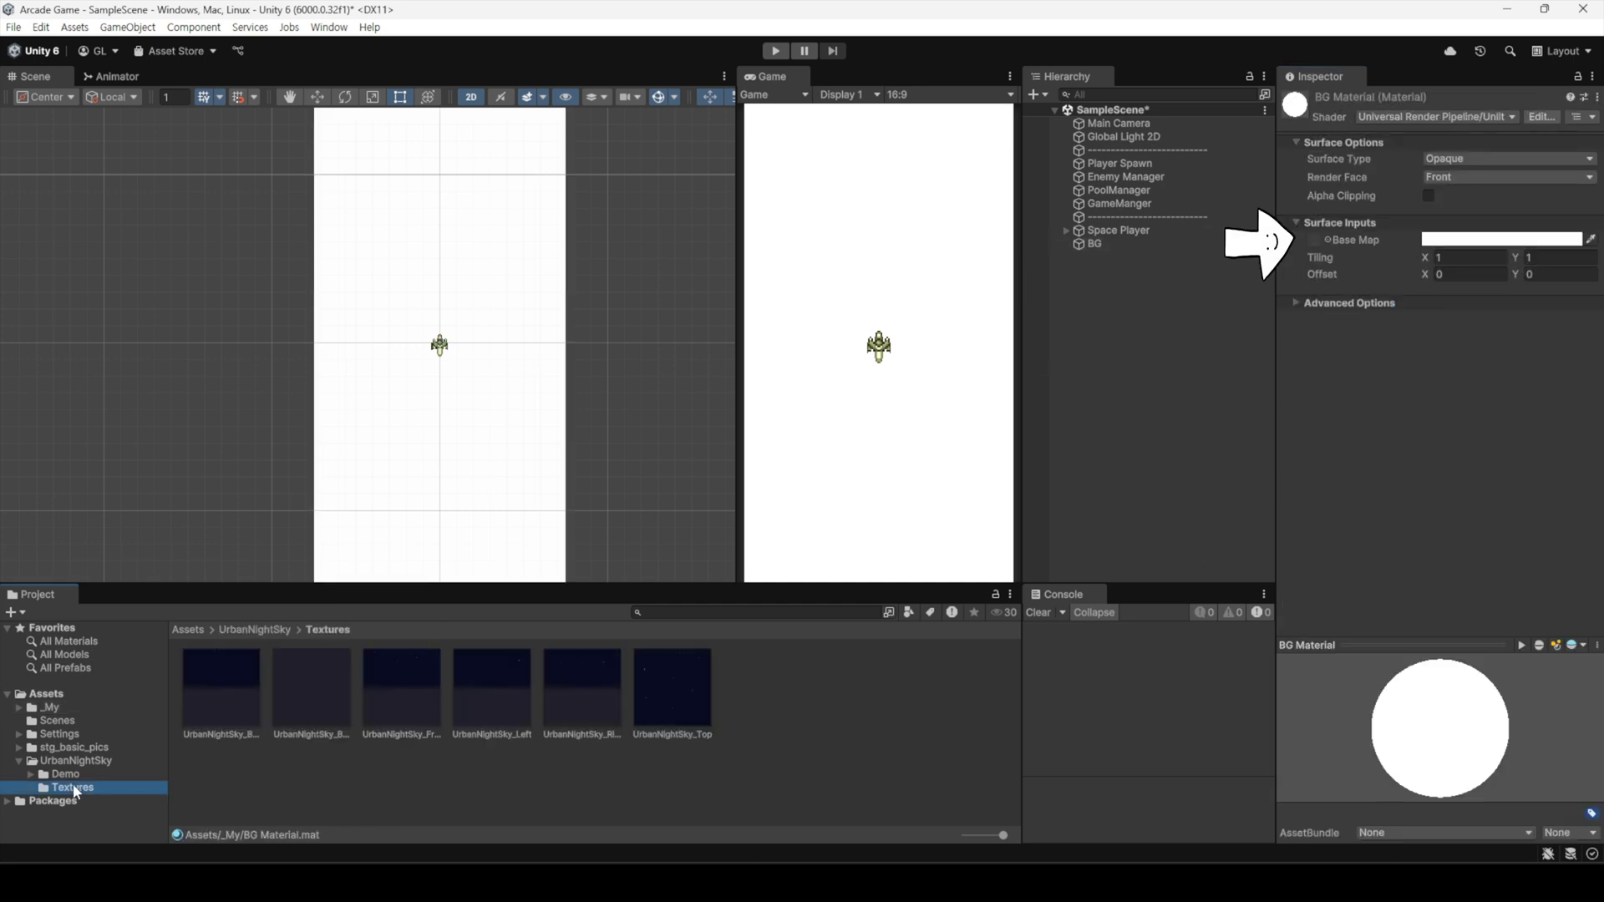
pyautogui.moveTo(651, 698); pyautogui.dragTo(1318, 241)
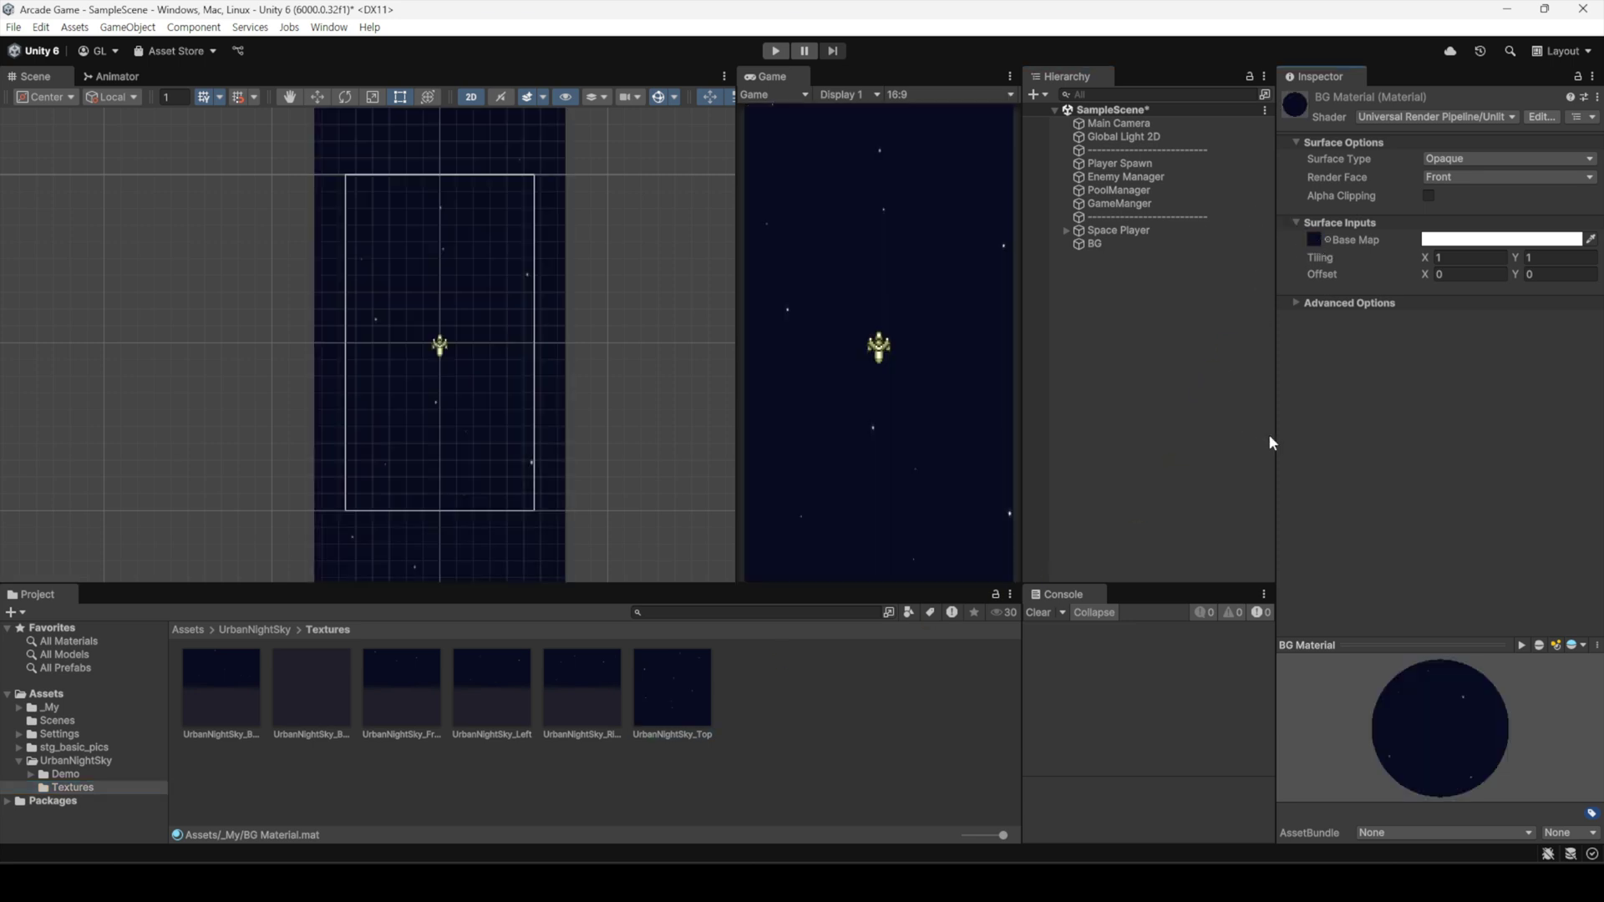
# - Set the material's Tiling to X 3 and begin setting Y to 2
pyautogui.click(1446, 257)
pyautogui.write('1.75')
pyautogui.moveTo(1495, 264); pyautogui.dragTo(43, 273)
pyautogui.hotkey('ctrl', 'a')
pyautogui.write('3')
pyautogui.click(1516, 261)
pyautogui.moveTo(1516, 264); pyautogui.dragTo(1542, 267)
pyautogui.hotkey('ctrl', 'a')
# - Finish Tiling Y at 2, preview scrolling by scrubbing Offset, then restore Offset to 0
pyautogui.write('2')
pyautogui.click(1426, 275)
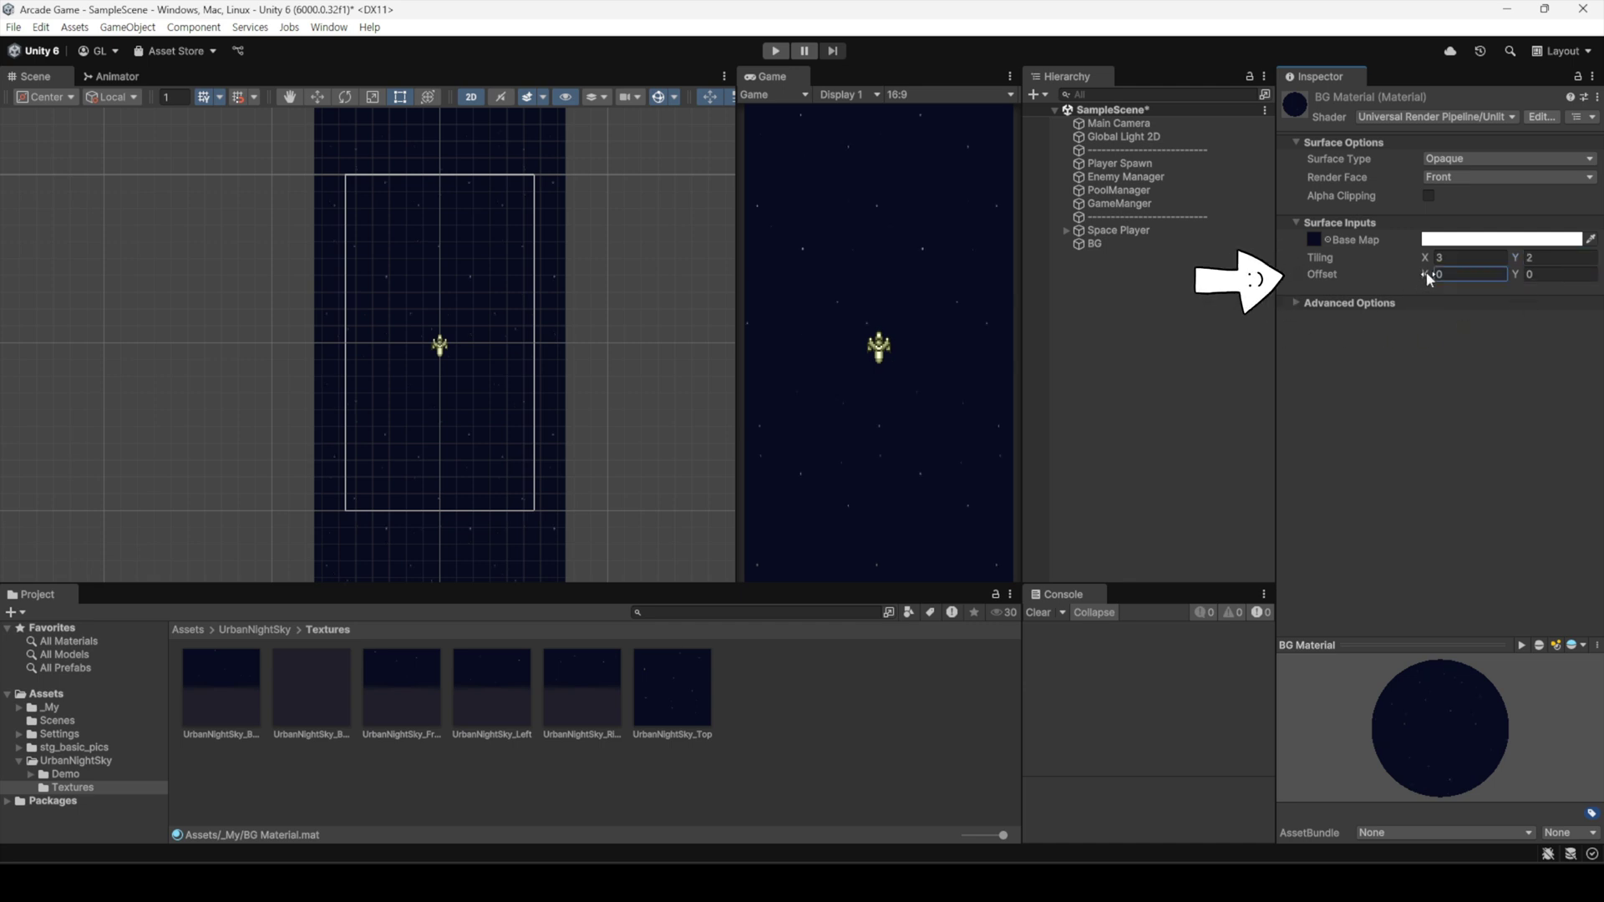
pyautogui.moveTo(1427, 272); pyautogui.dragTo(1454, 273)
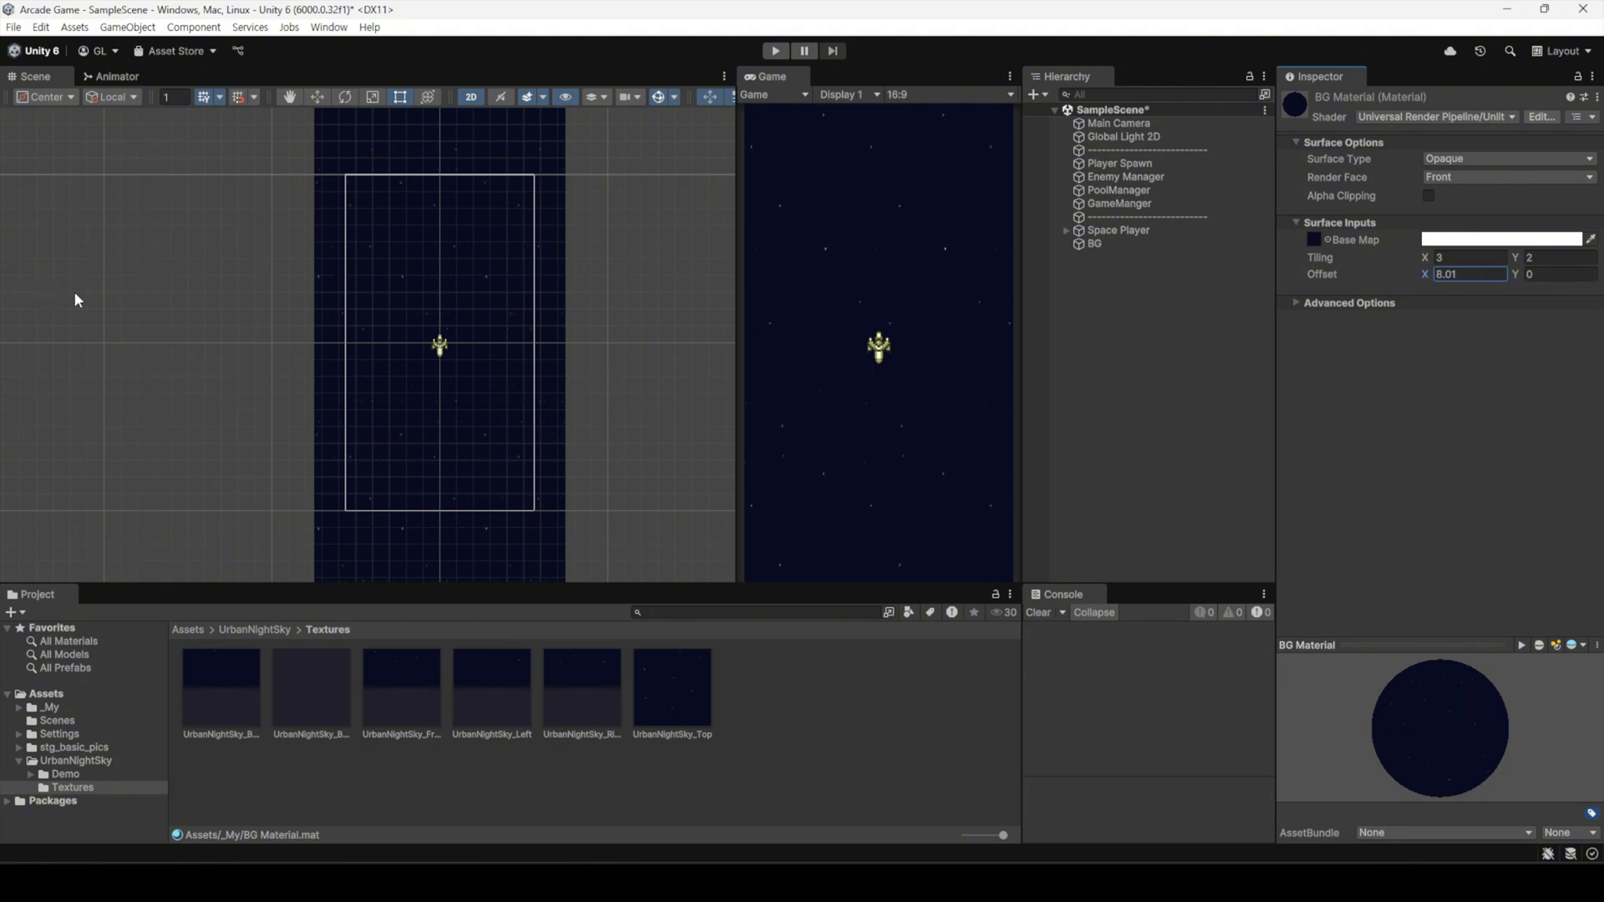
pyautogui.moveTo(75, 293); pyautogui.dragTo(1529, 291)
pyautogui.moveTo(1166, 275)
pyautogui.mouseDown()
pyautogui.moveTo(1046, 270)
pyautogui.moveTo(1392, 285)
pyautogui.mouseUp()
pyautogui.moveTo(1514, 276)
pyautogui.mouseDown()
pyautogui.moveTo(1590, 287)
pyautogui.moveTo(1566, 281)
pyautogui.mouseUp()
pyautogui.hotkey('ctrl', 'z')
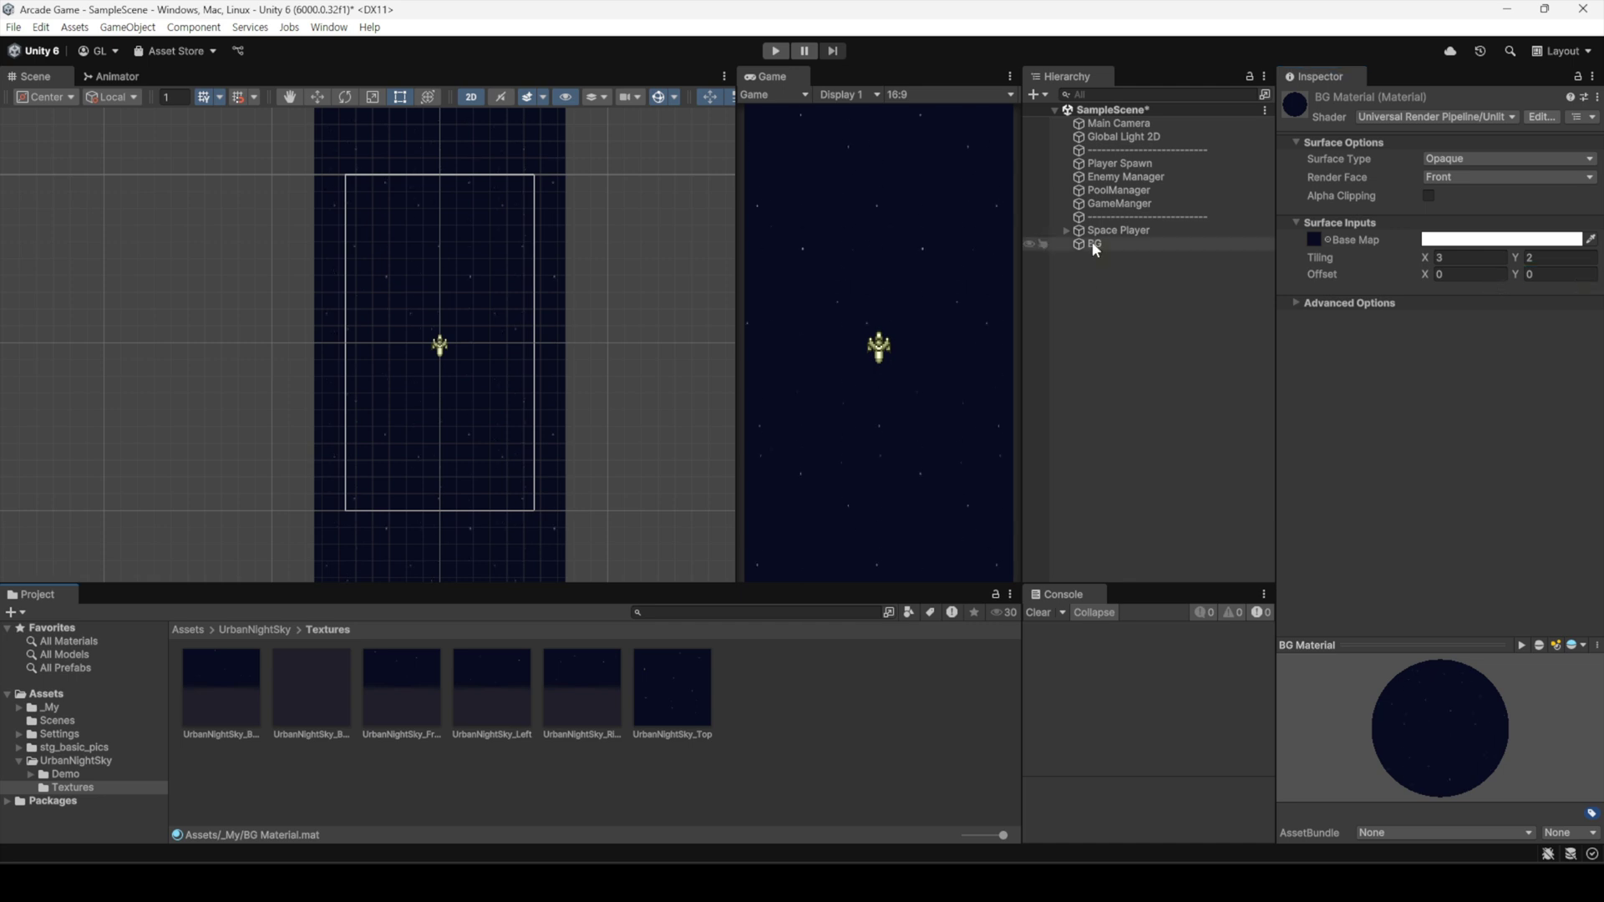
# - Move BG just below the first Hierarchy separator and select GameManager
pyautogui.moveTo(1098, 242); pyautogui.dragTo(1097, 158)
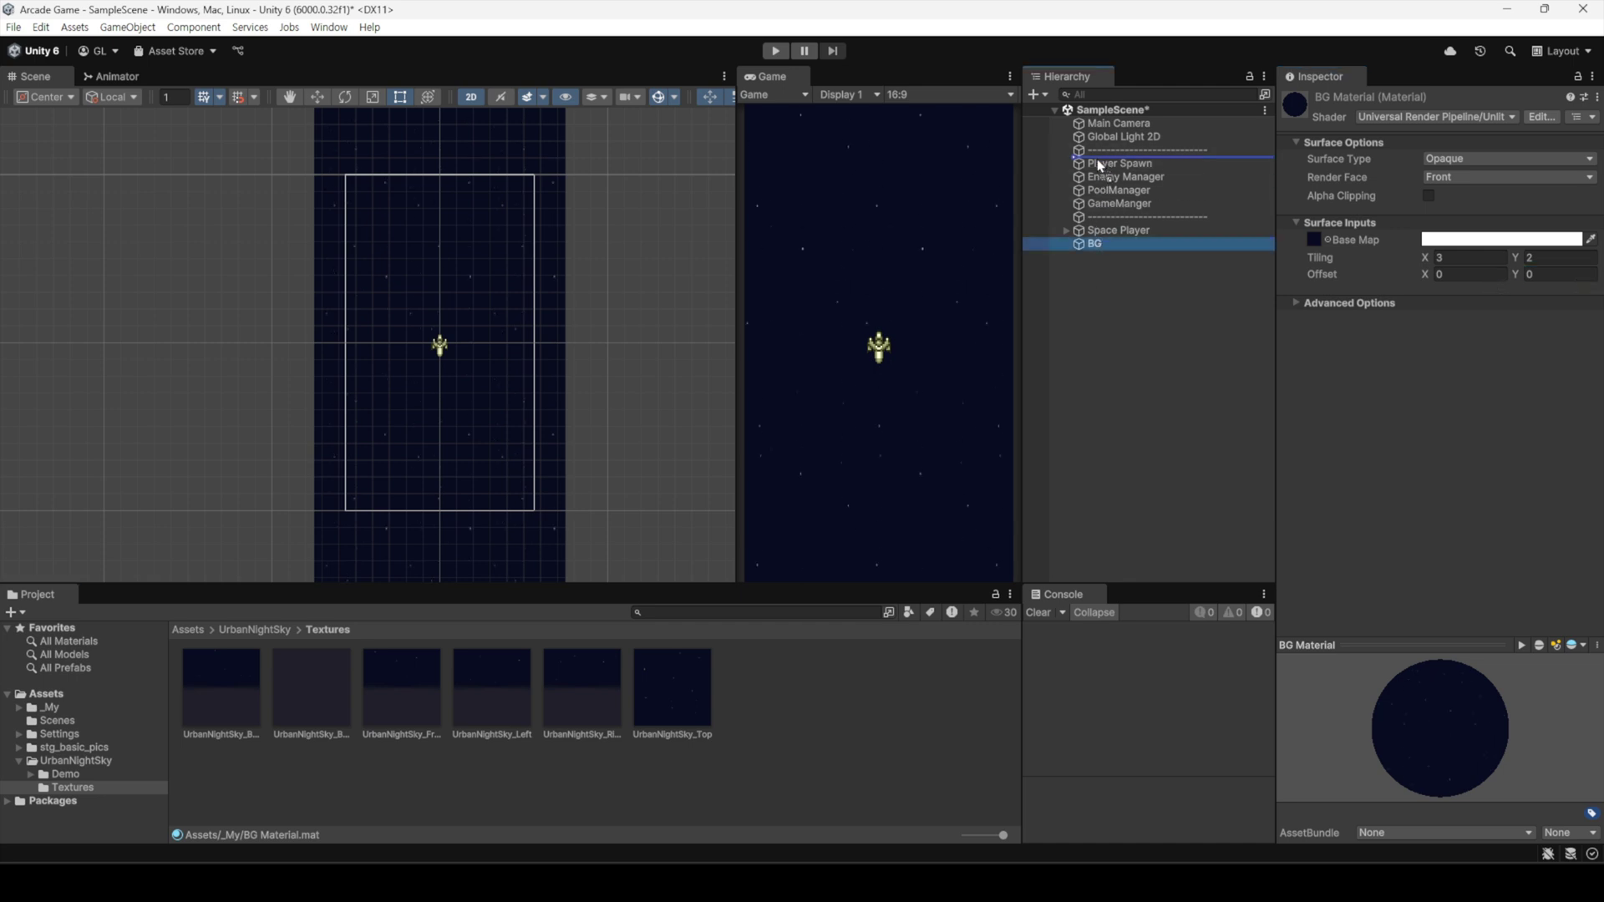
pyautogui.click(1094, 320)
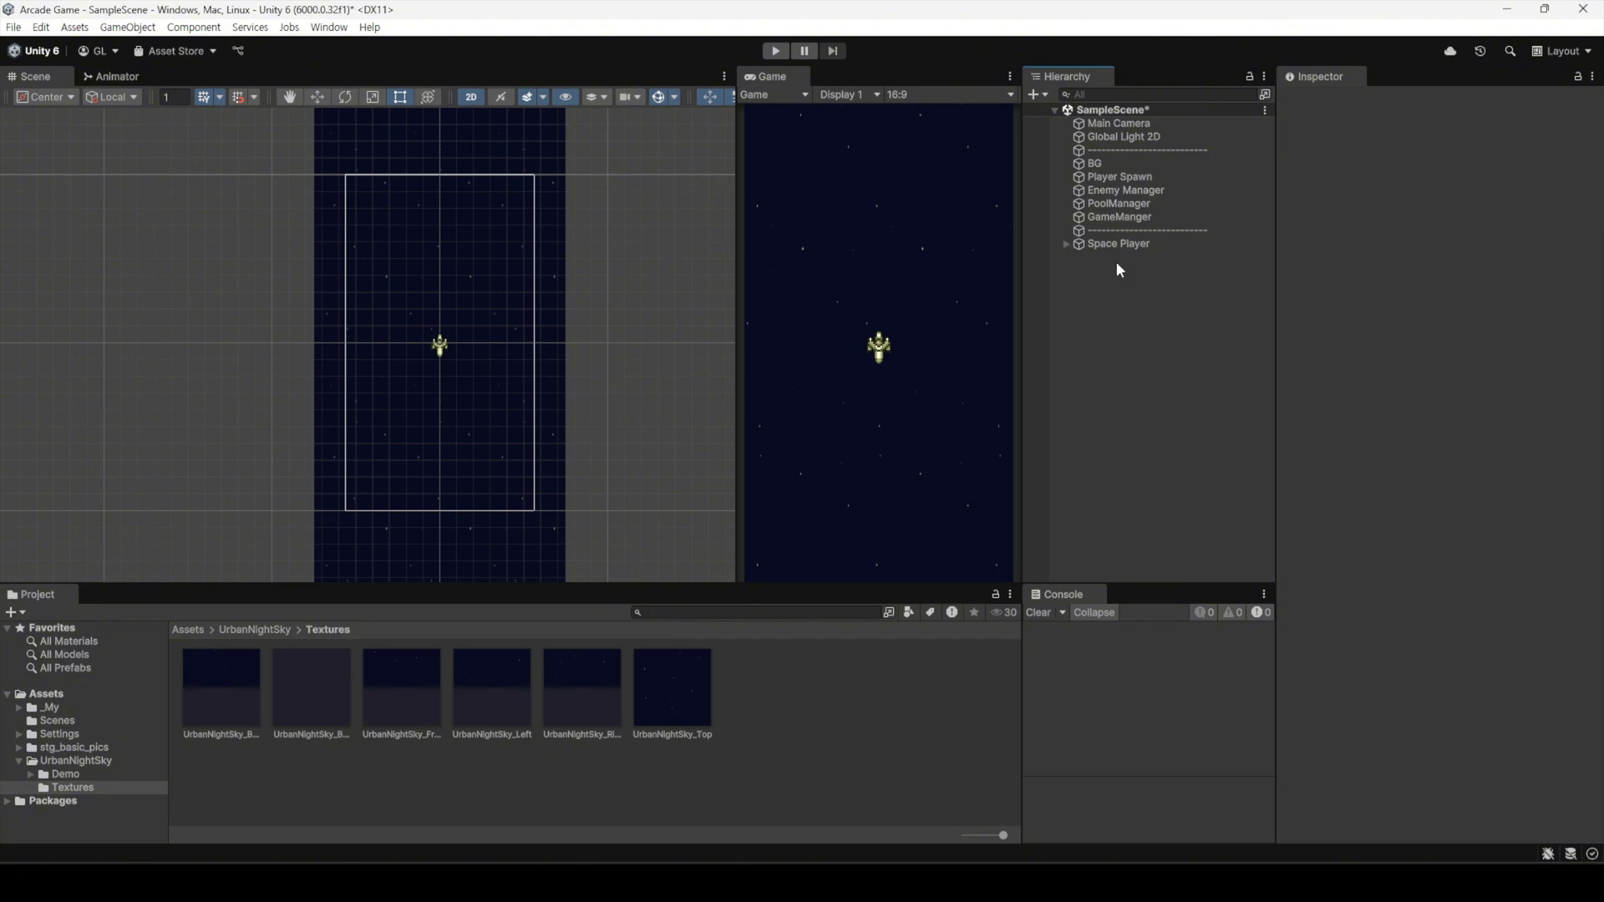
pyautogui.click(1119, 218)
# - In GameManager.cs add [SerializeField] Renderer bgRenderer and [SerializeField] float bgSpeed = 1 below poolManager
pyautogui.doubleClick(1450, 244)
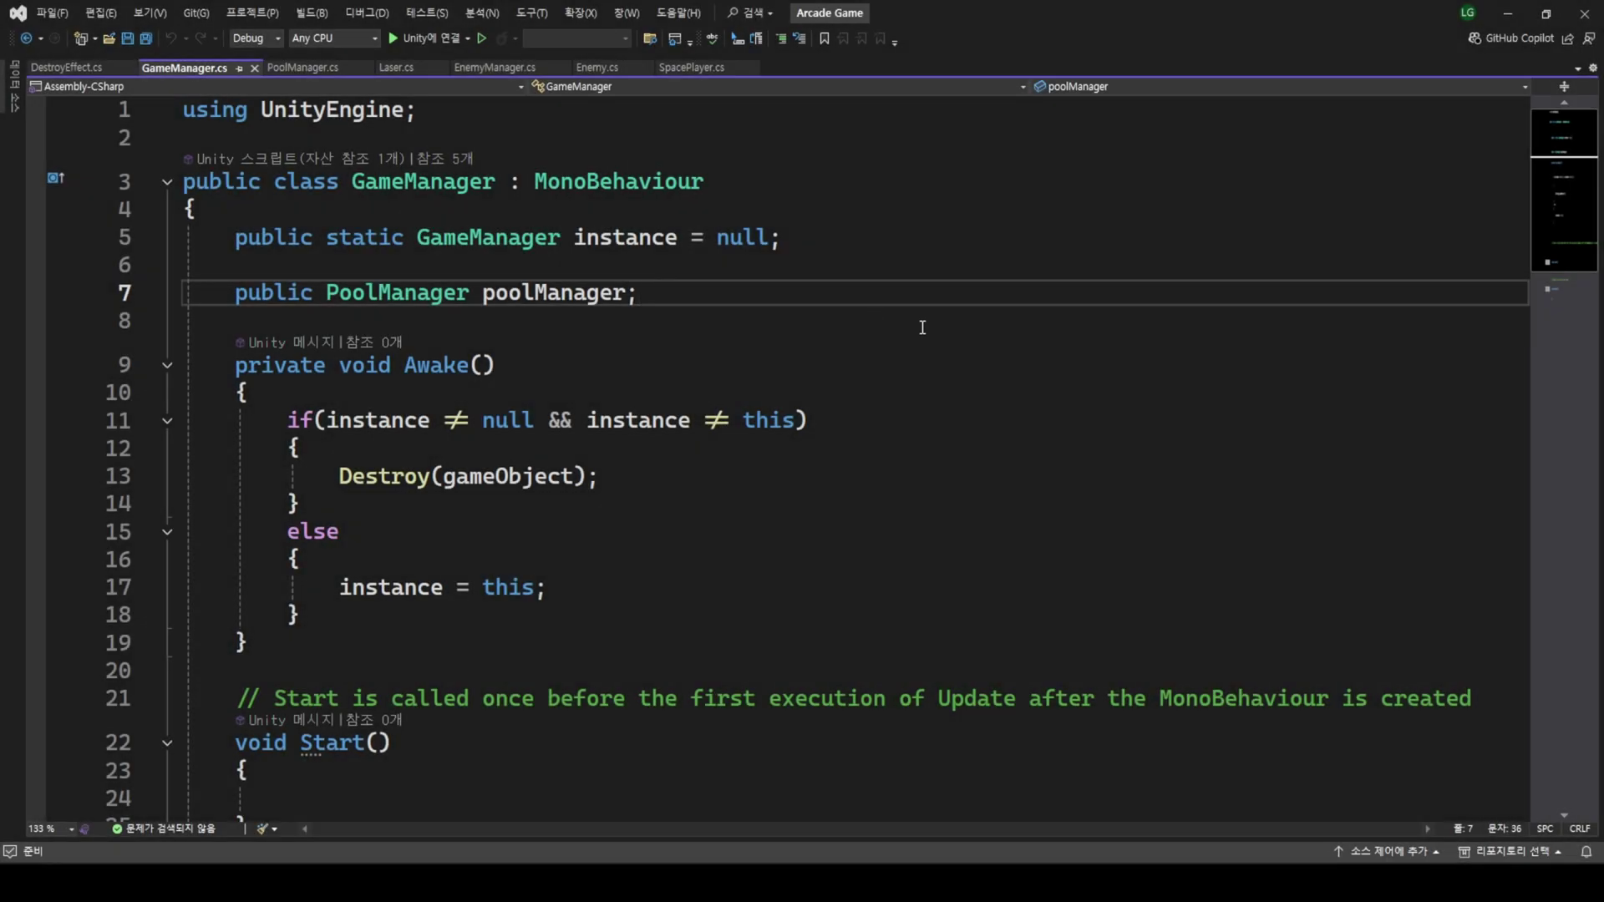
pyautogui.press('Return')
pyautogui.press('Return')
pyautogui.write('[')
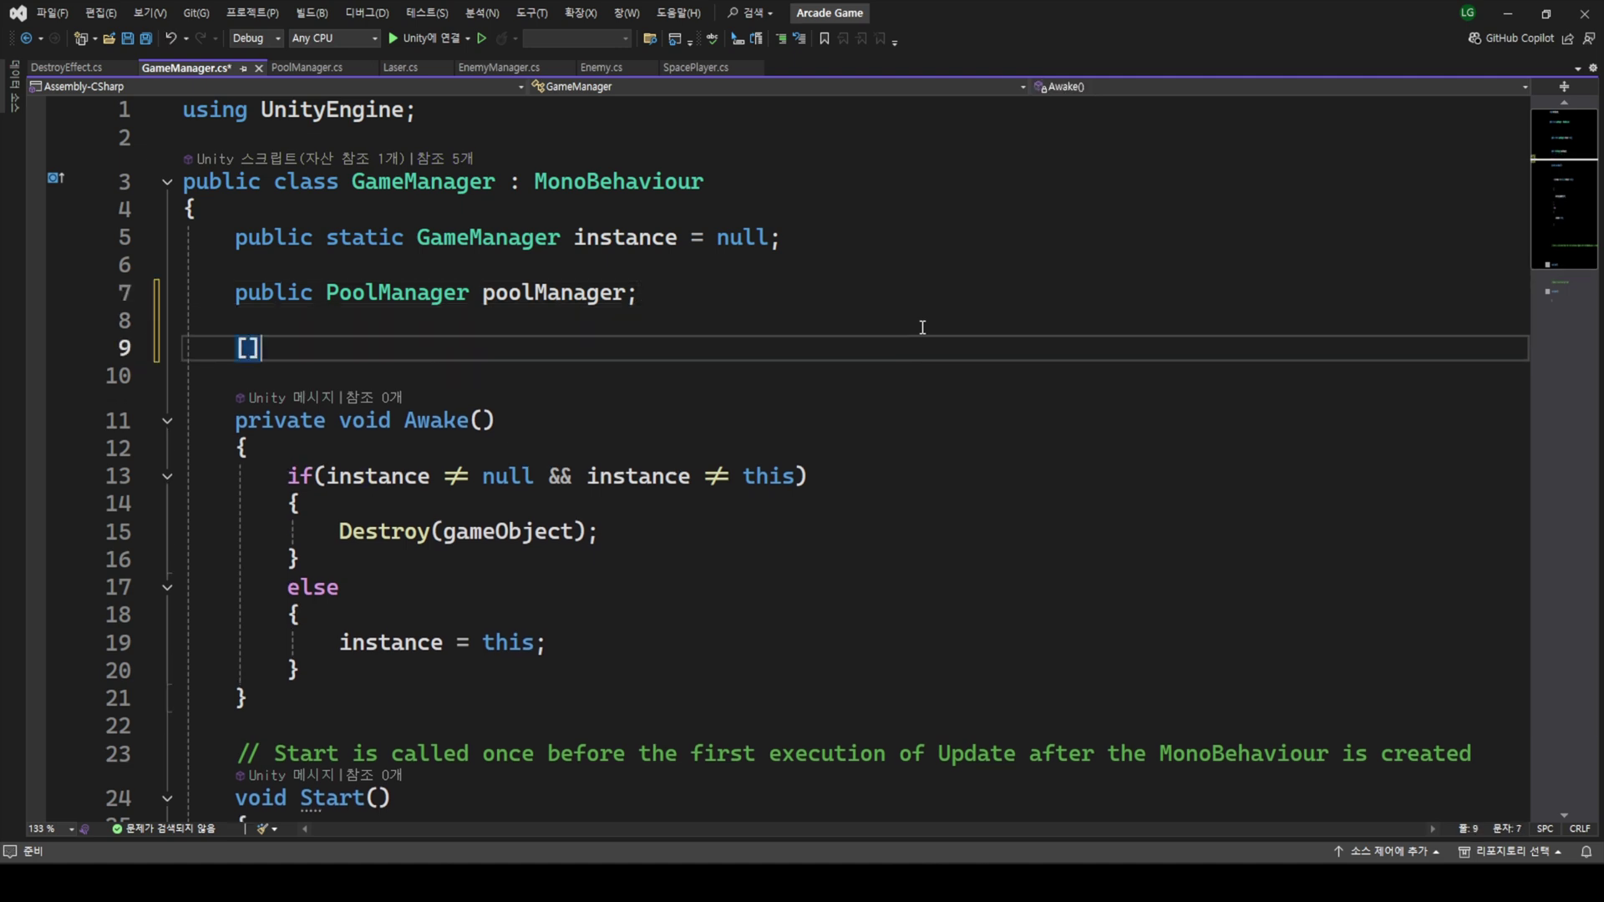
pyautogui.write('se')
pyautogui.press('Down')
pyautogui.press('Tab')
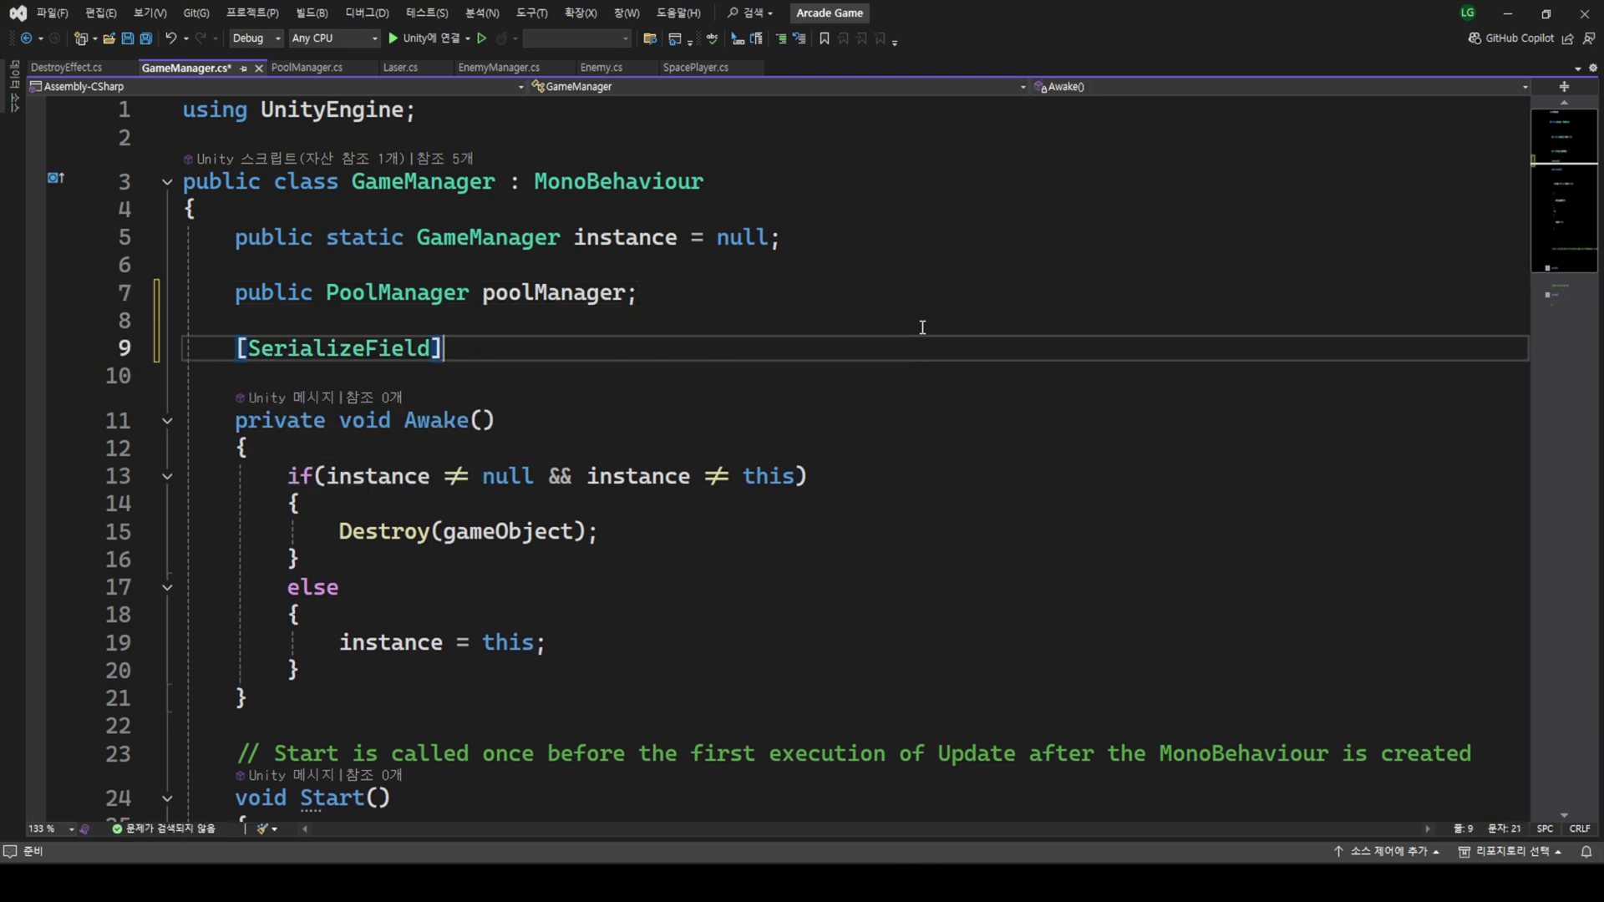
pyautogui.write(' Renderer')
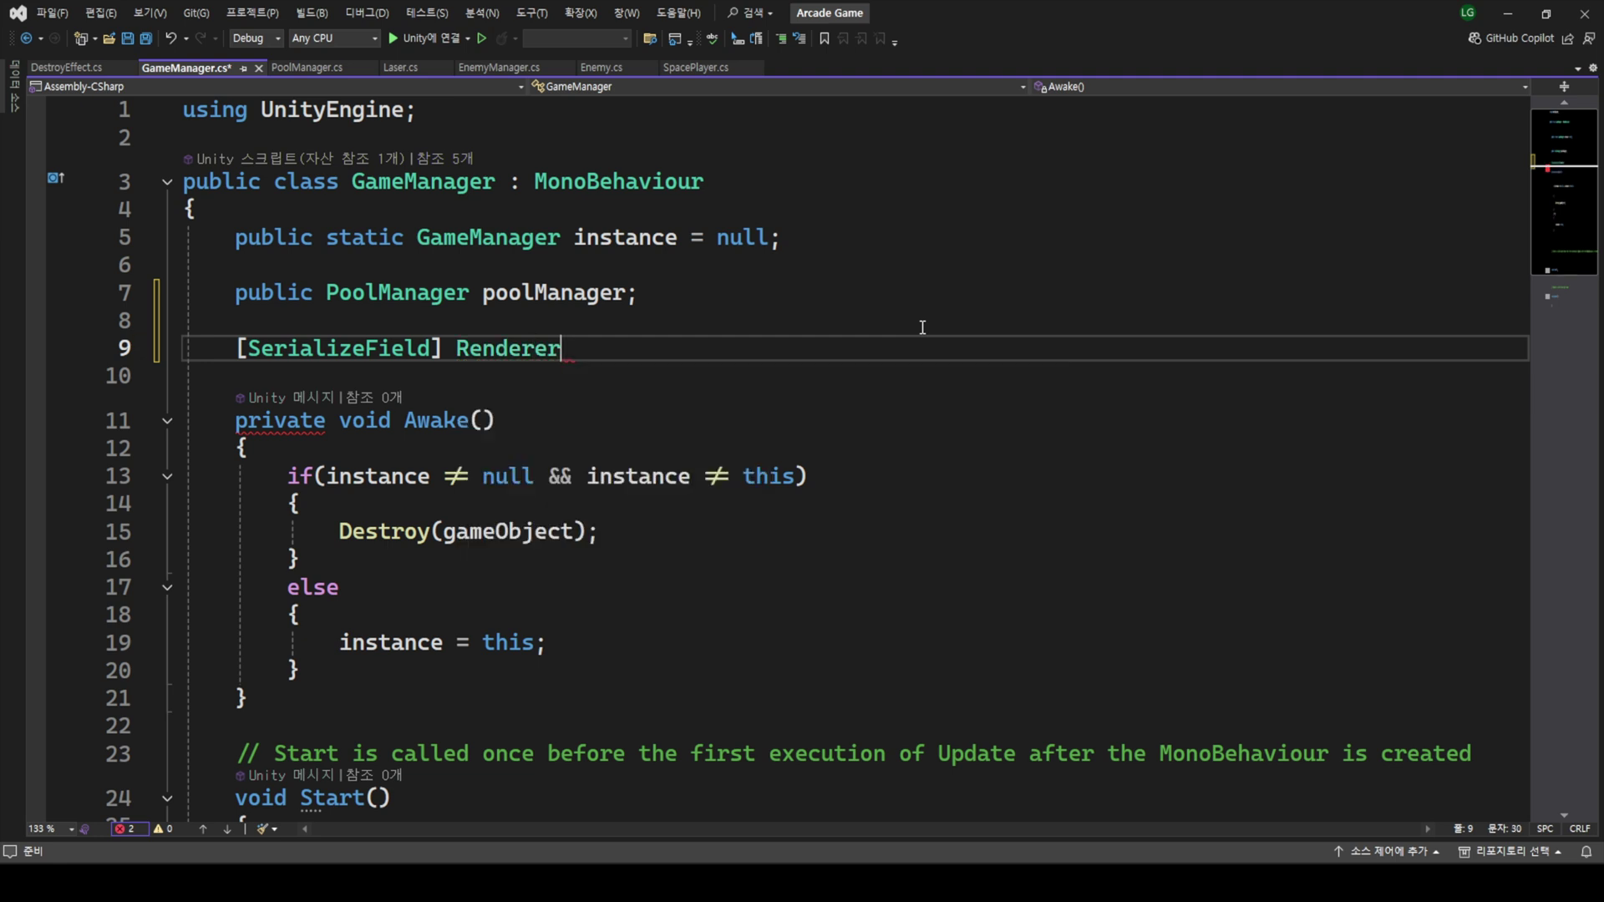
pyautogui.write(' bgRenderer;')
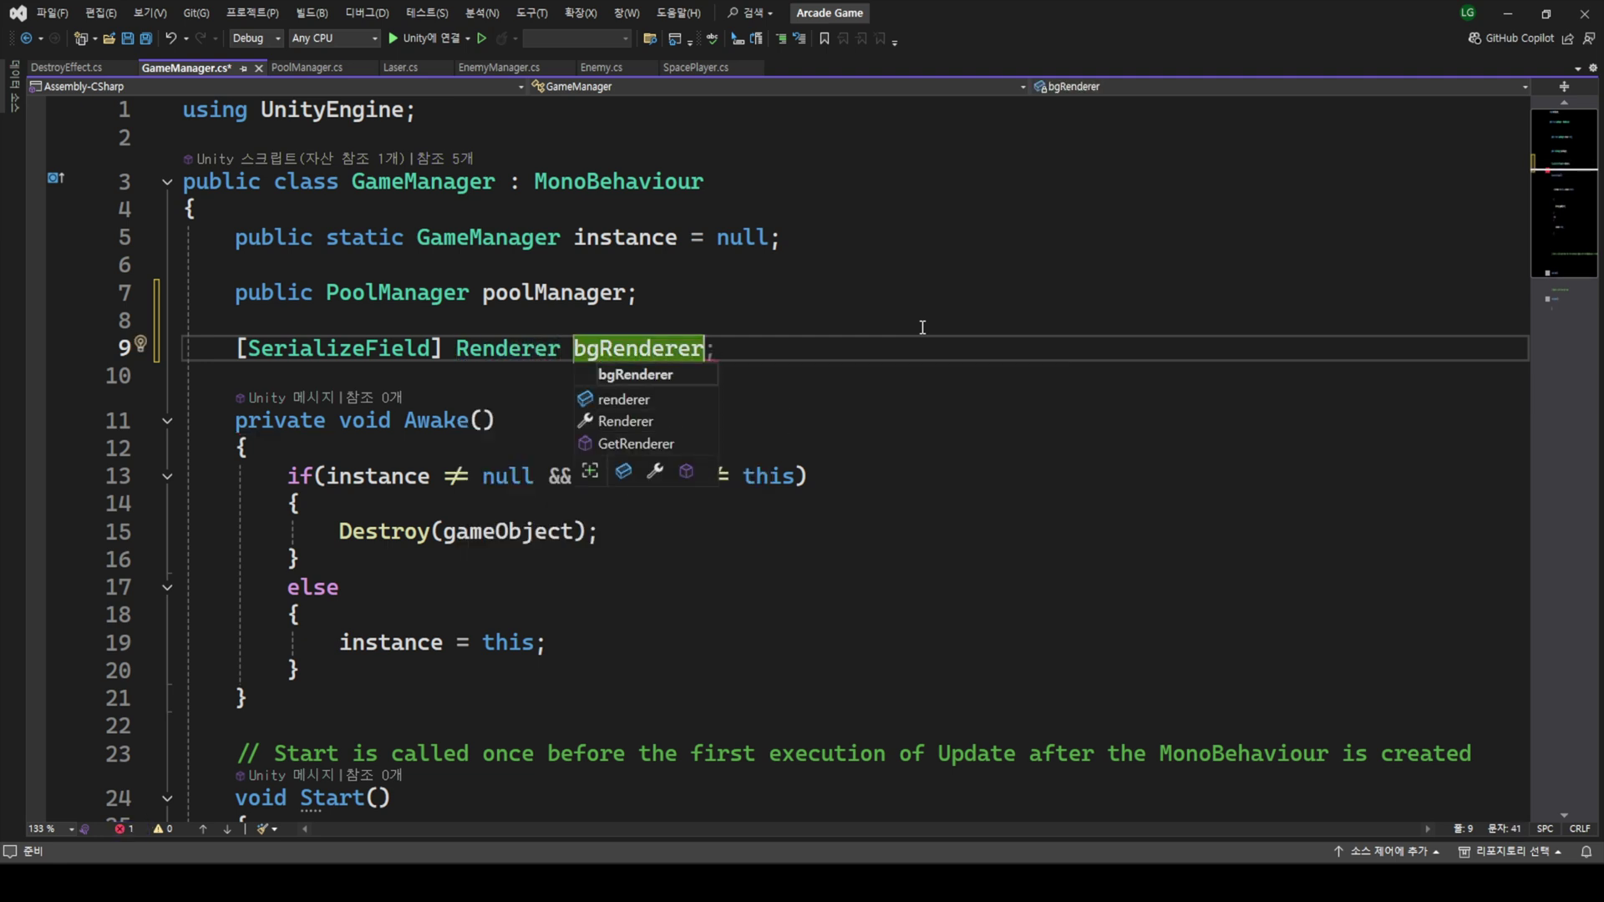
pyautogui.press('Return')
pyautogui.write('[se')
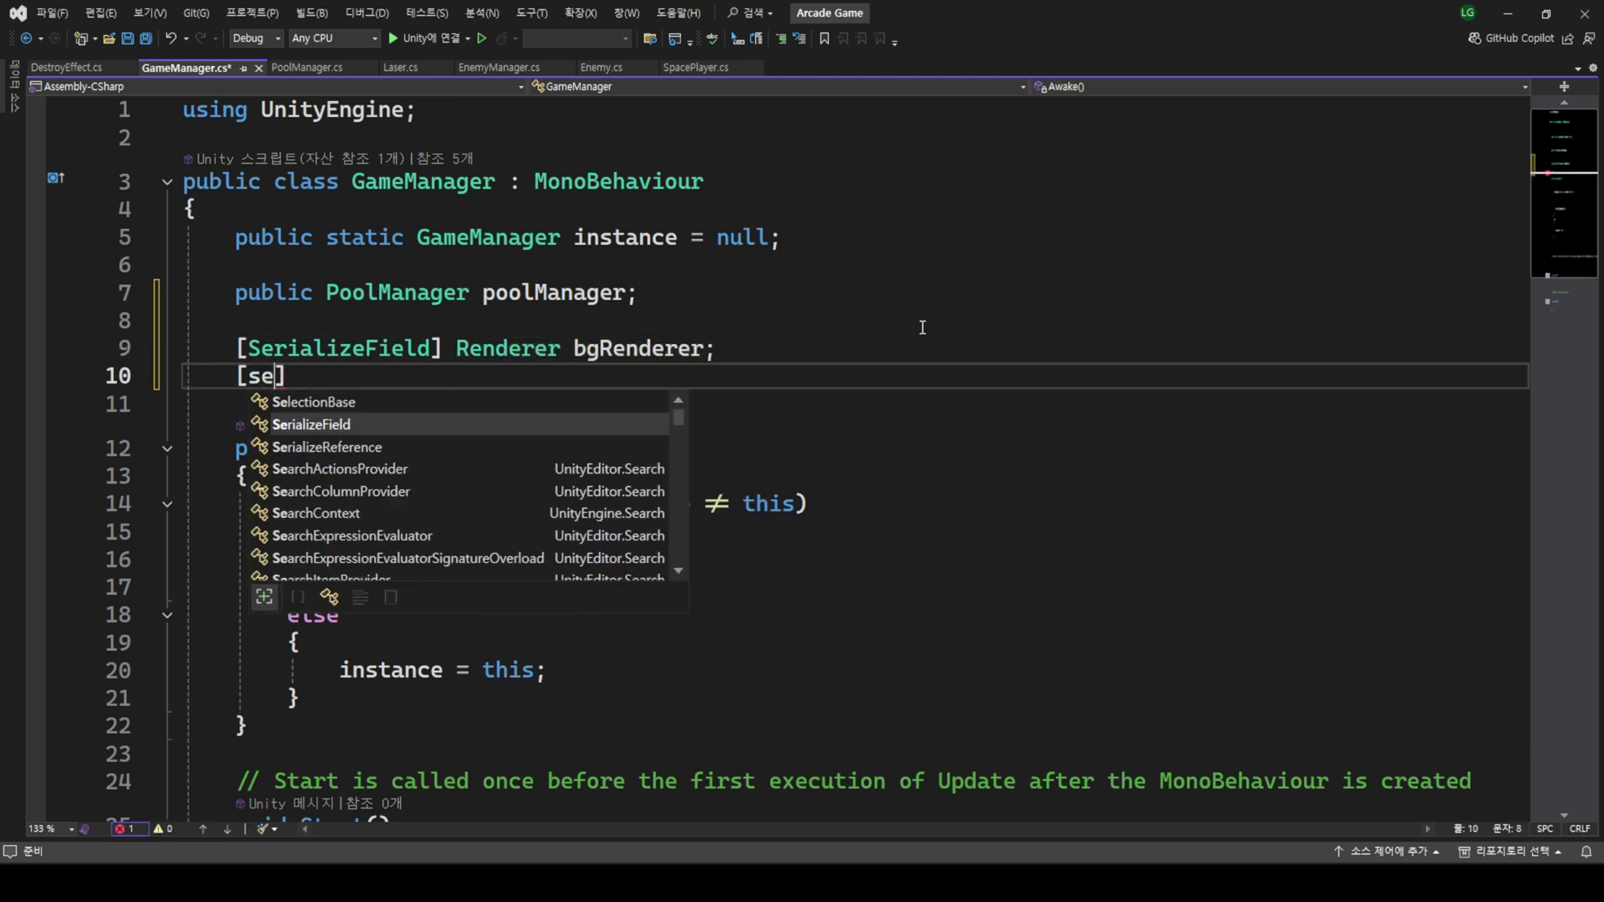
pyautogui.press('Tab')
pyautogui.write('] float')
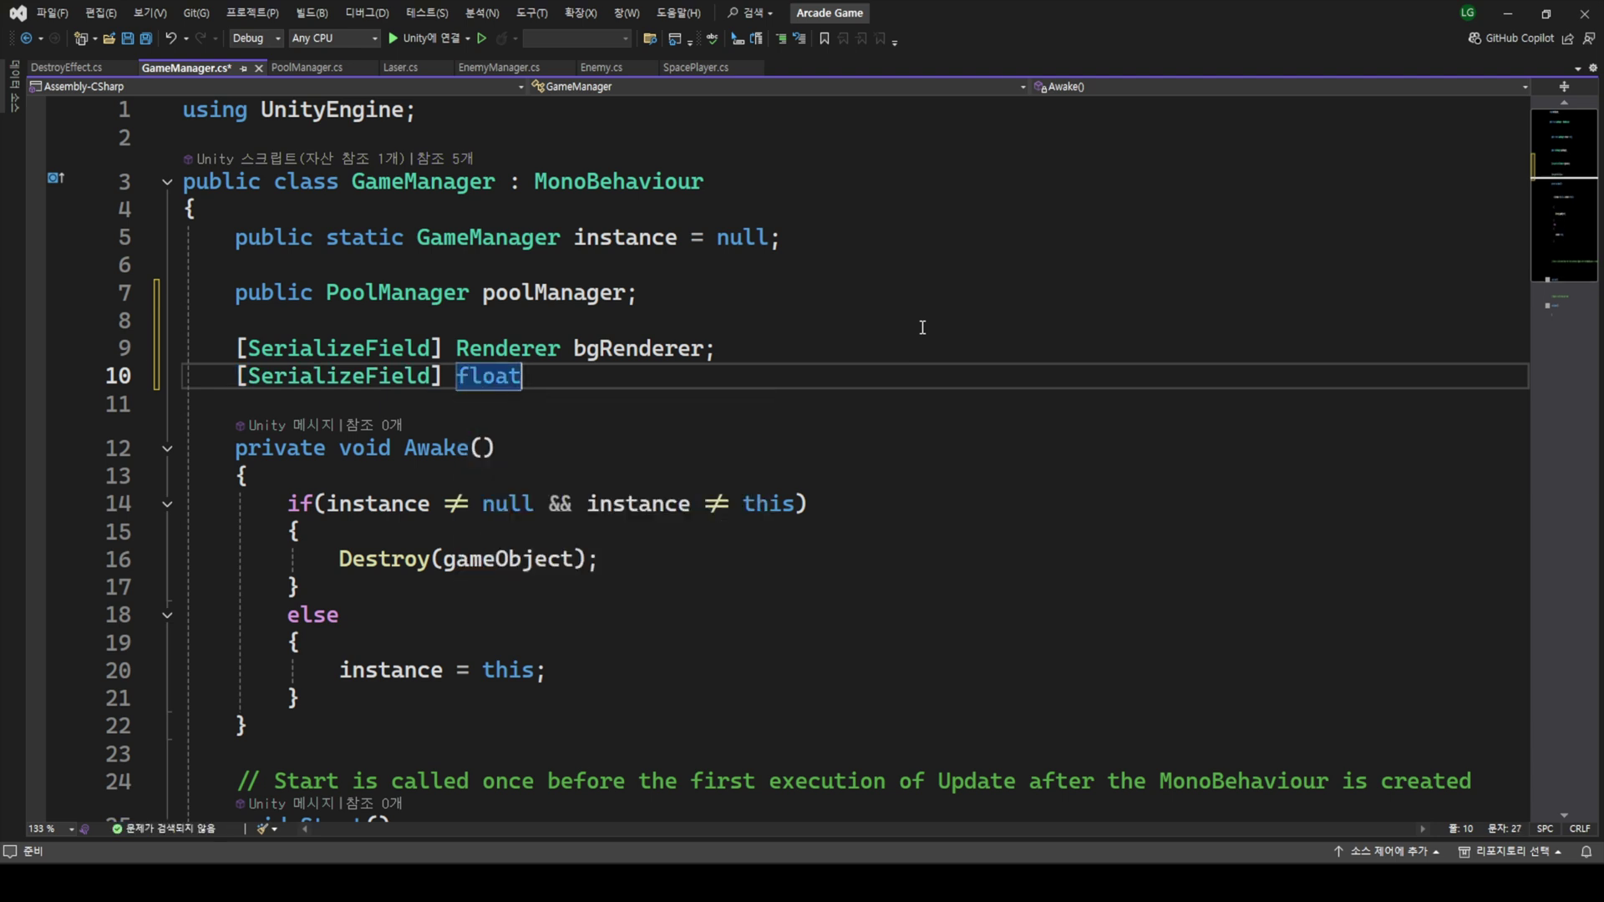
pyautogui.write(' bgSpeed')
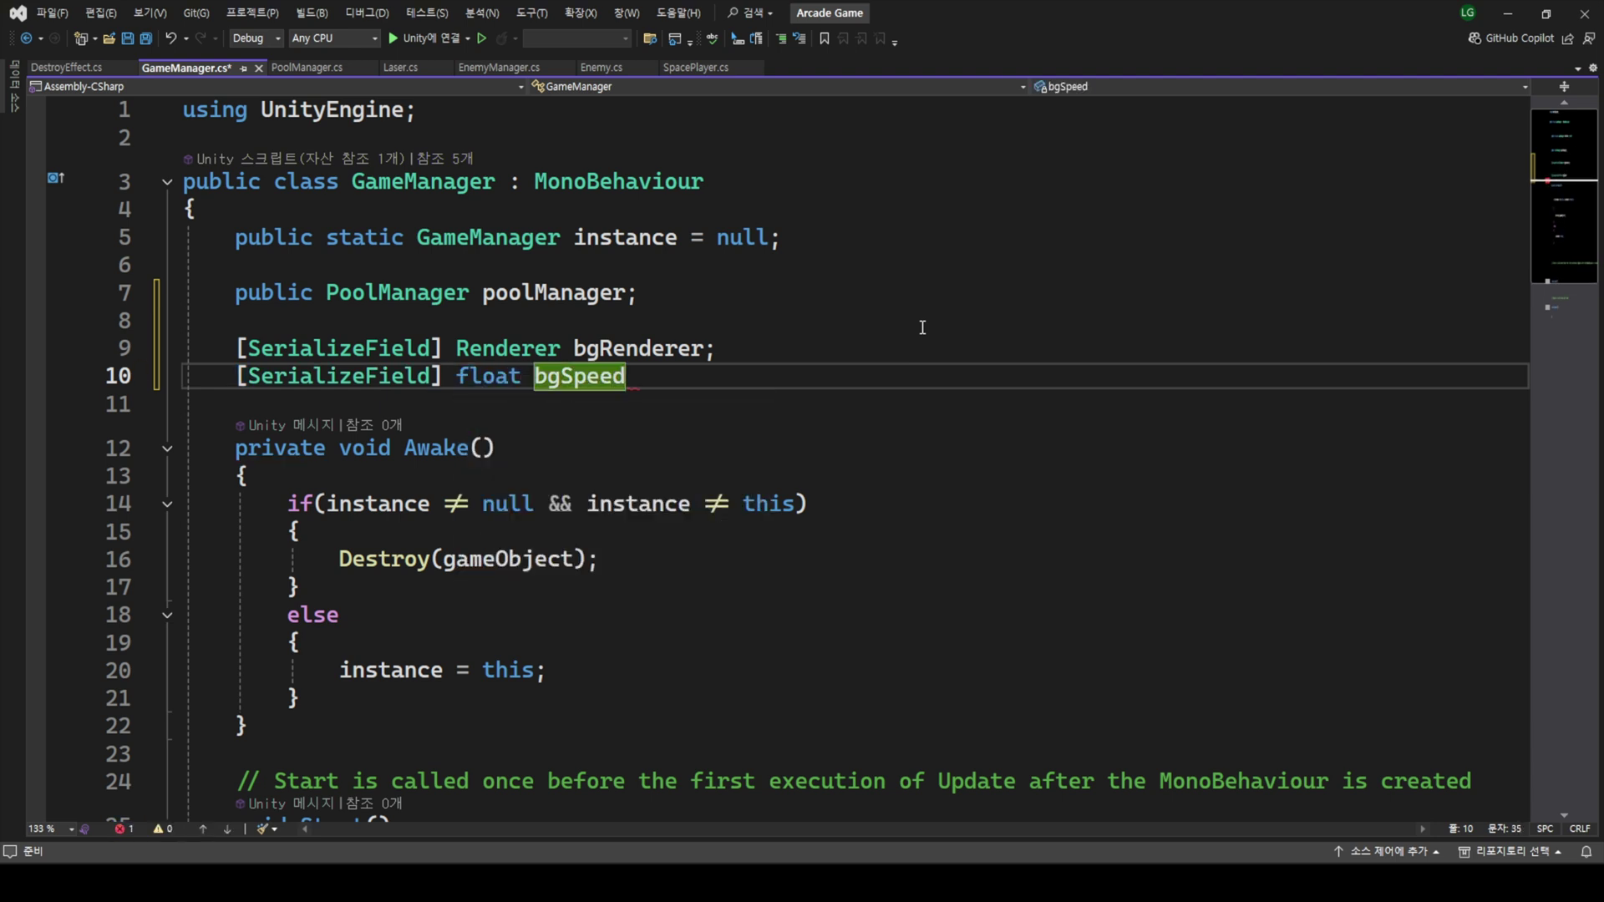
pyautogui.write(' = 1;')
# - Add a private void BGScrolling() method computing float move = Time.deltaTime * bgSpeed
pyautogui.scroll(-6, 923, 326)
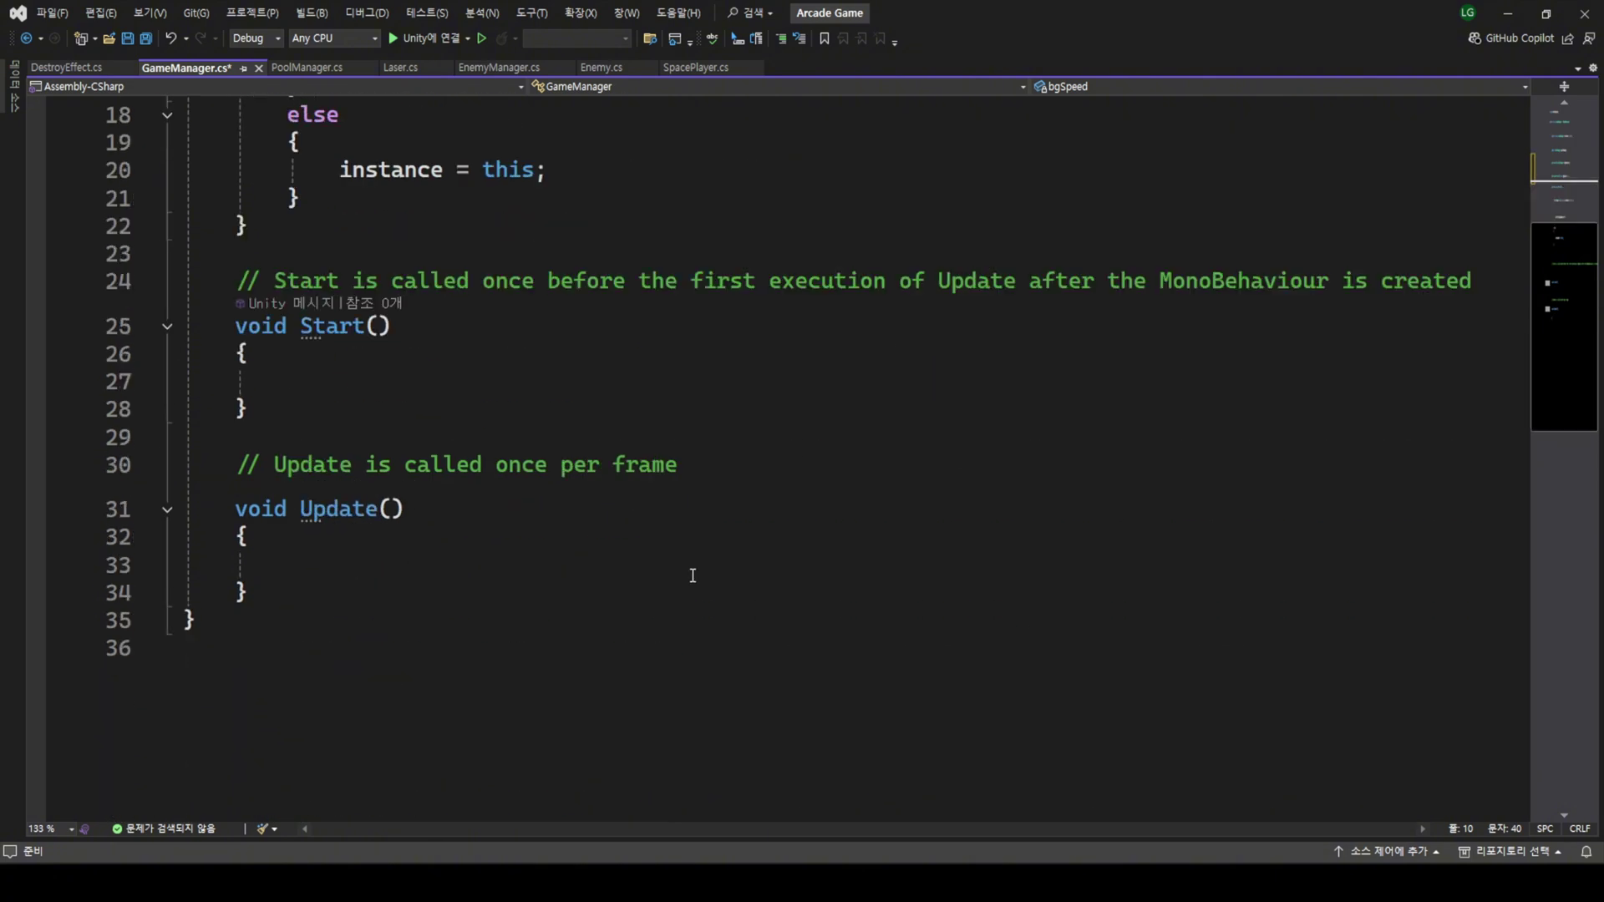
pyautogui.click(694, 584)
pyautogui.press('Return')
pyautogui.press('Return')
pyautogui.scroll(-4, 476, 746)
pyautogui.scroll(-1, 476, 746)
pyautogui.write('pri')
pyautogui.press('Tab')
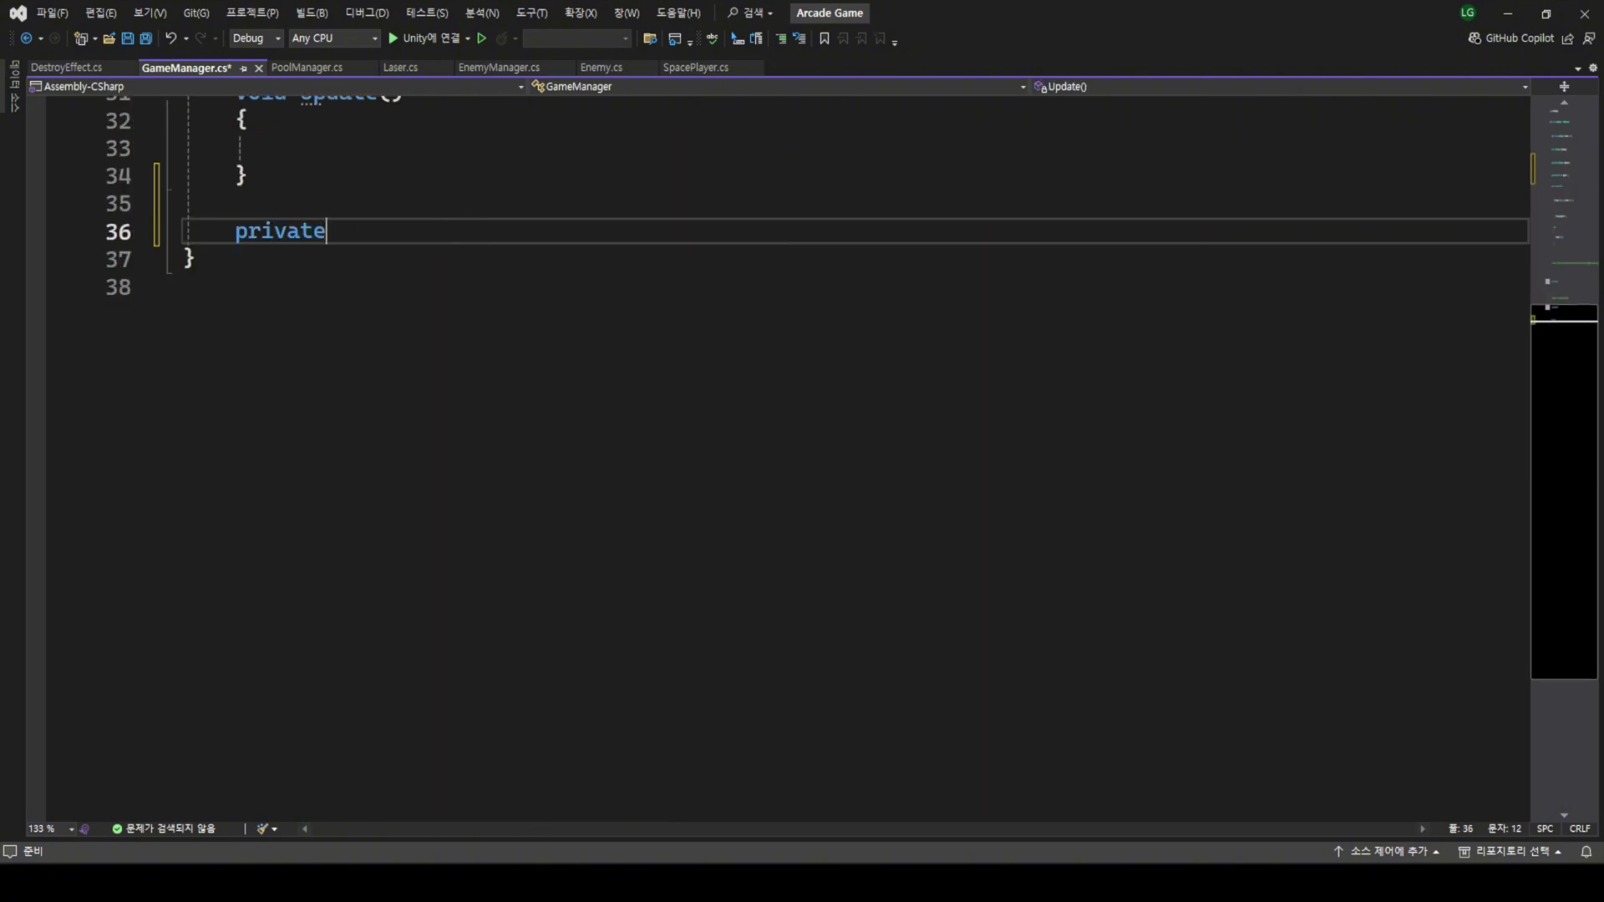
pyautogui.write(' void BGSc')
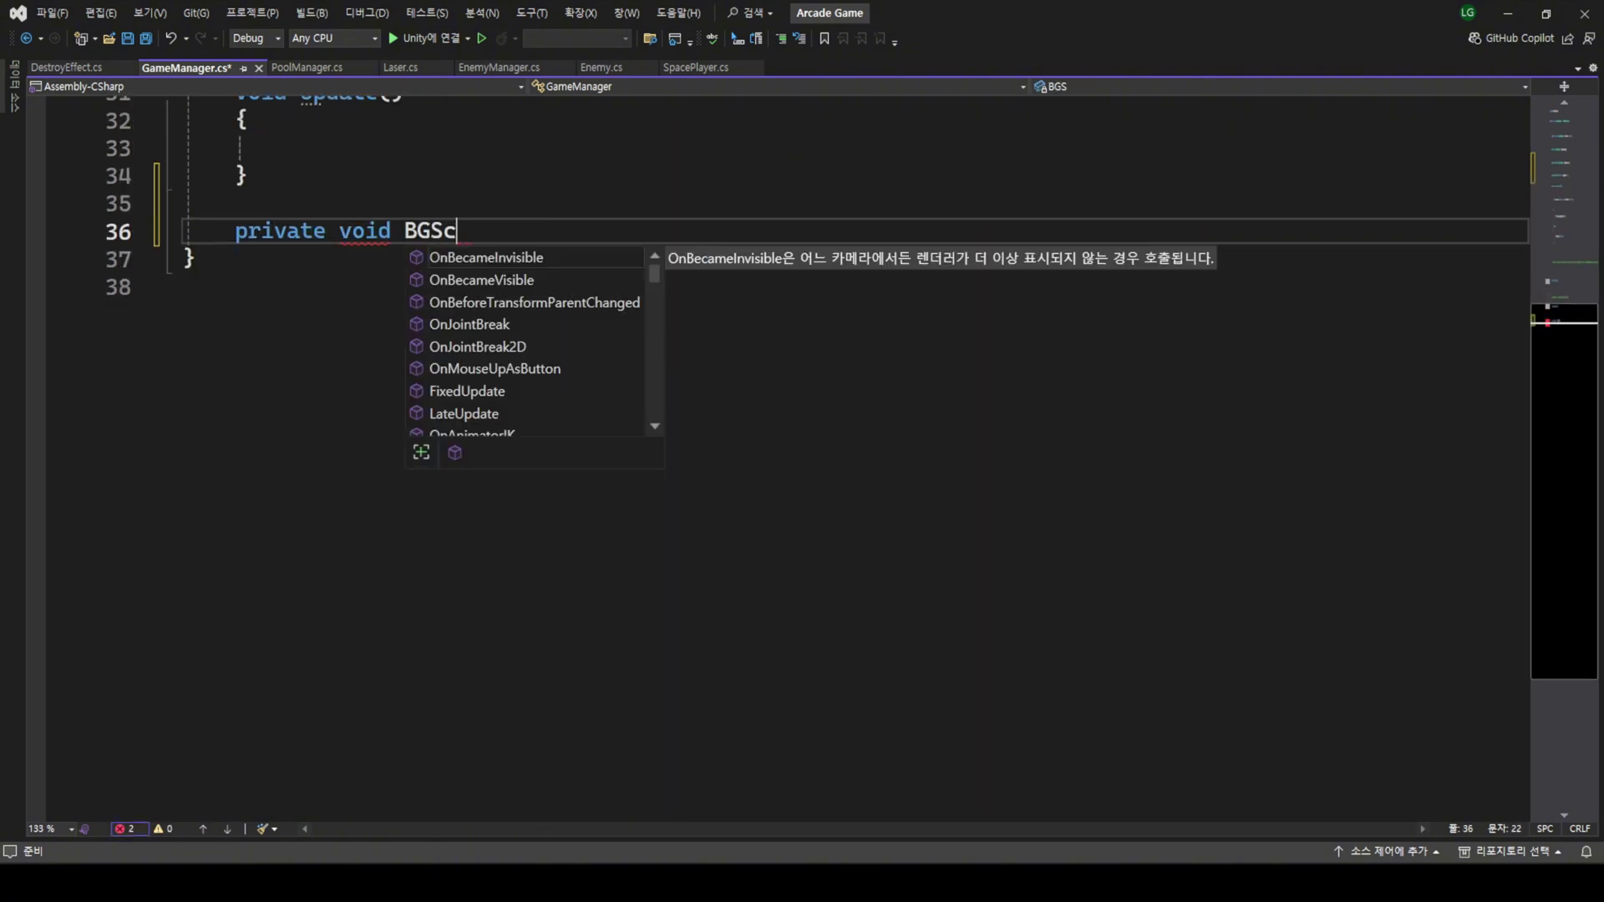
pyautogui.write('rolling()')
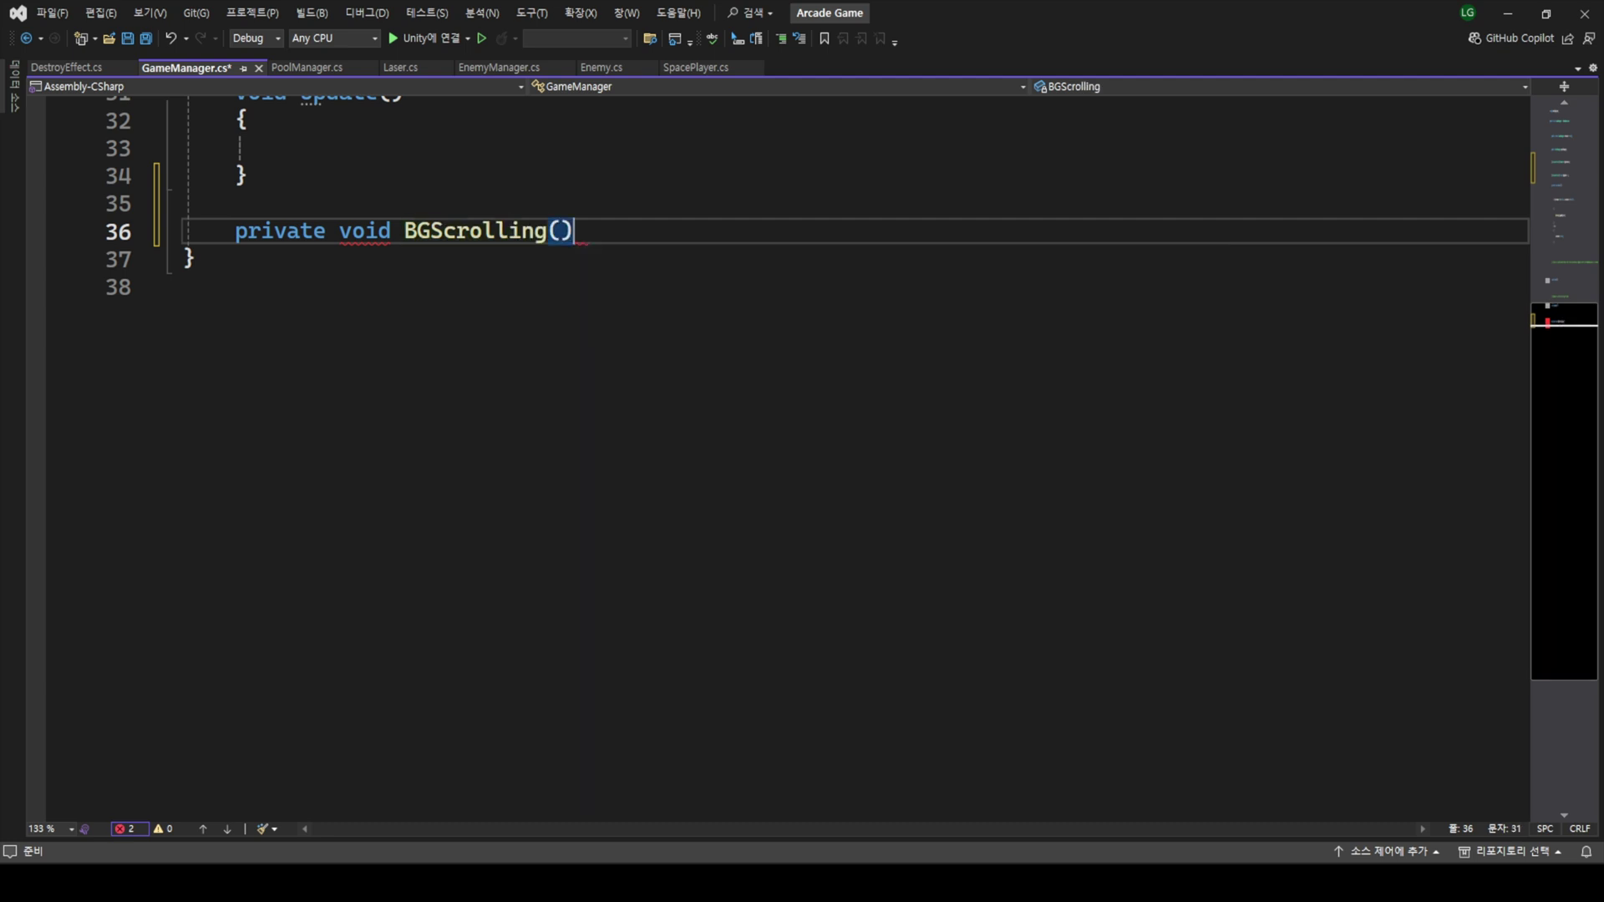
pyautogui.press('Return')
pyautogui.write('{')
pyautogui.press('Return')
pyautogui.write('float ')
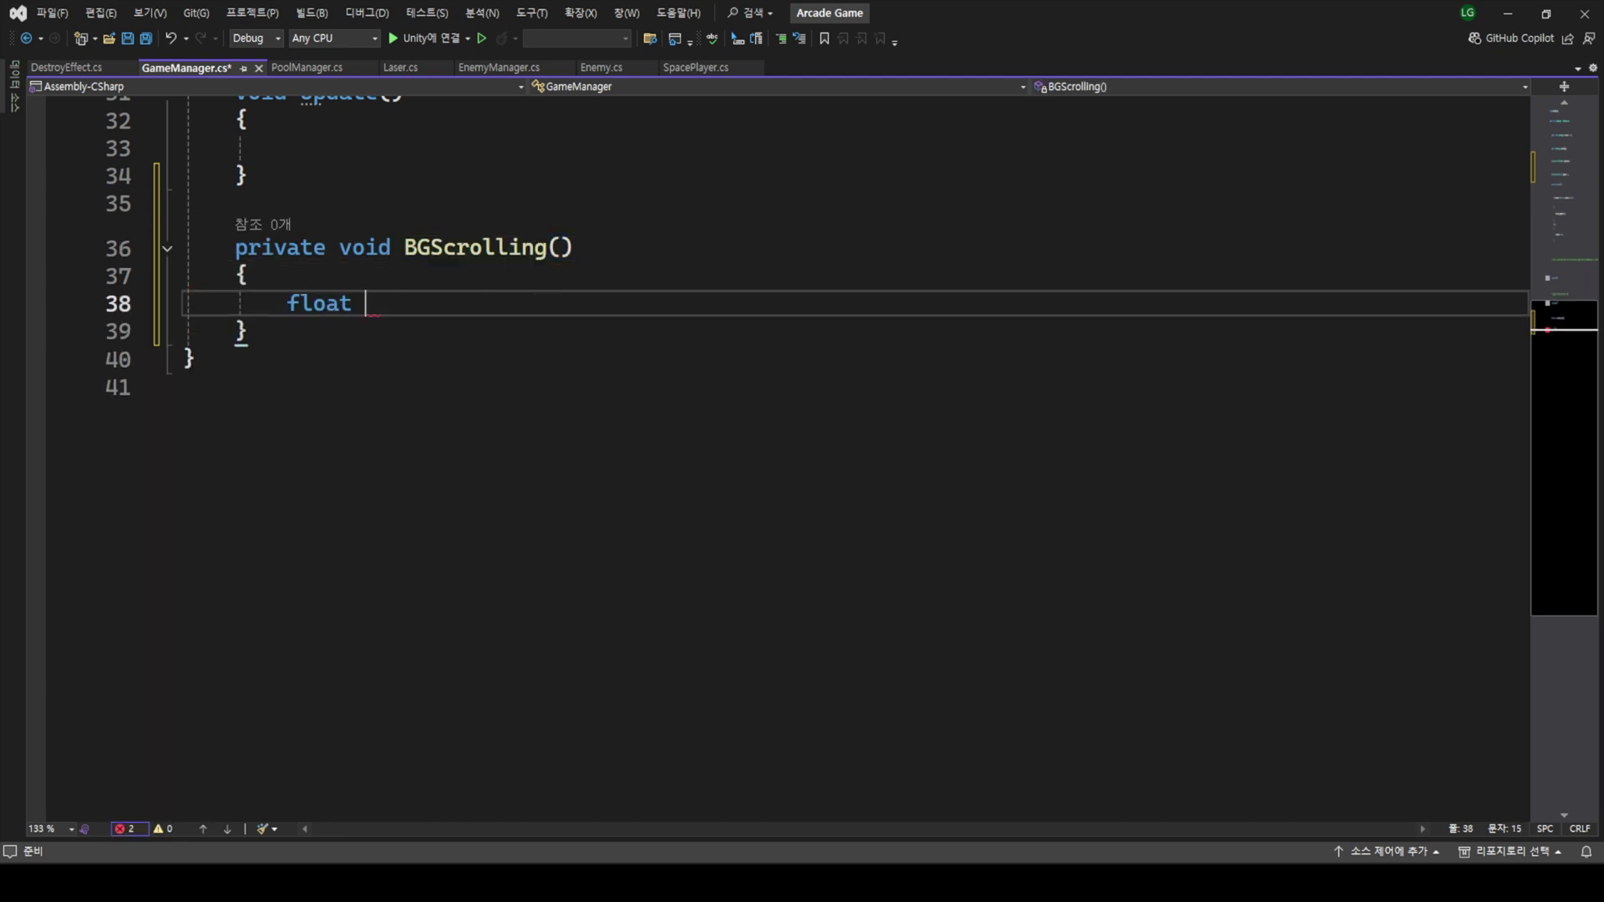
pyautogui.write('move = Time.deltaTime;')
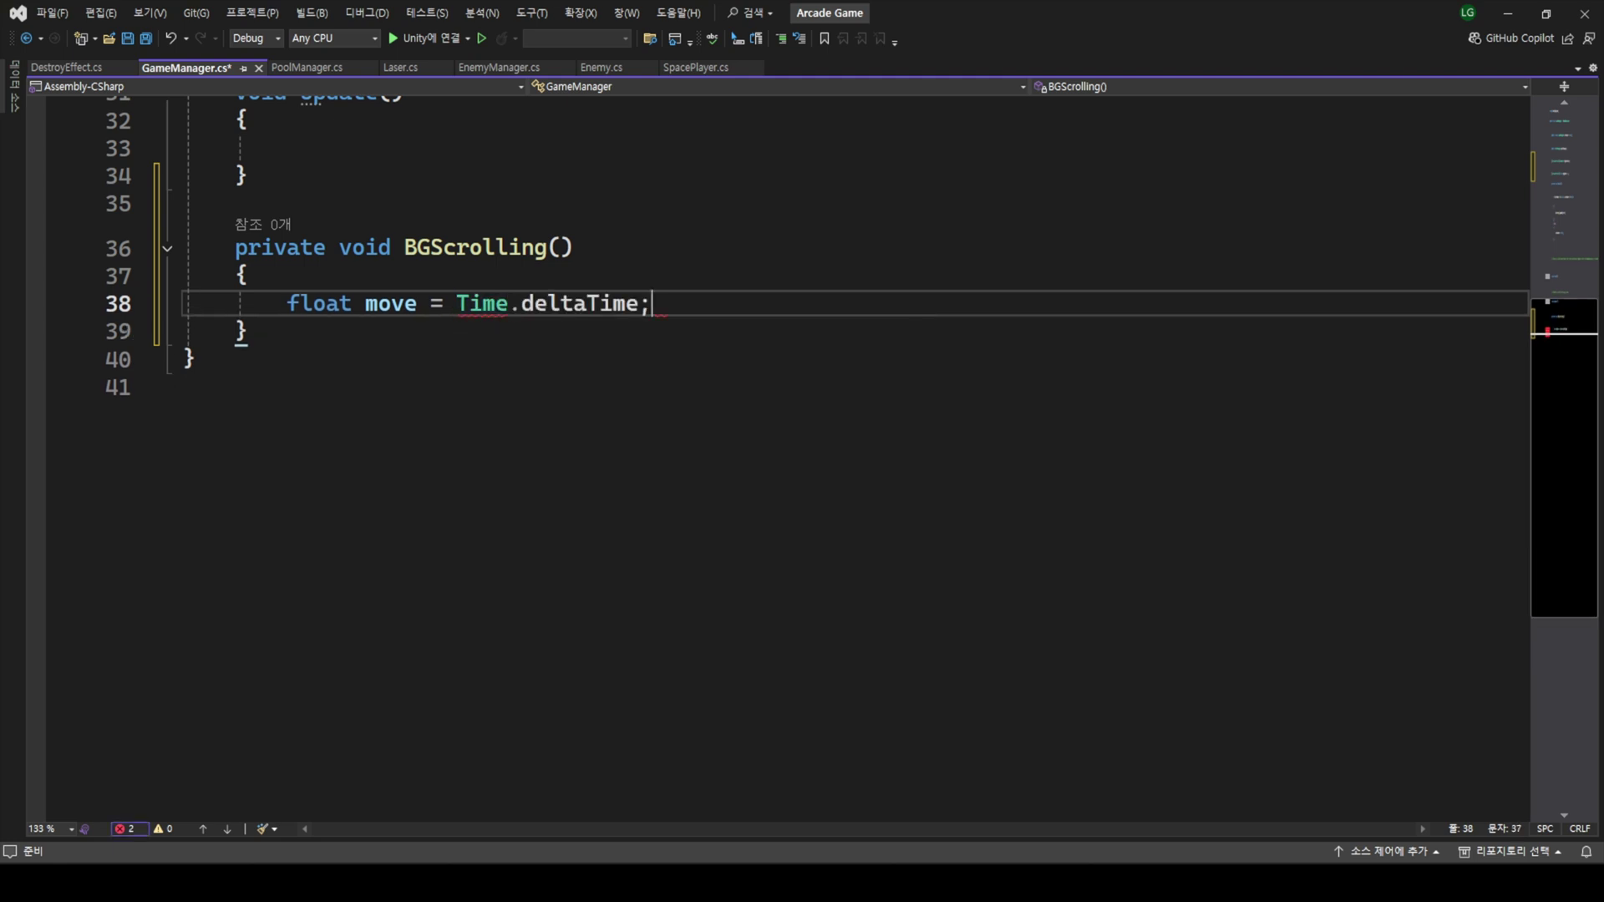
pyautogui.press('Tab')
pyautogui.write('*')
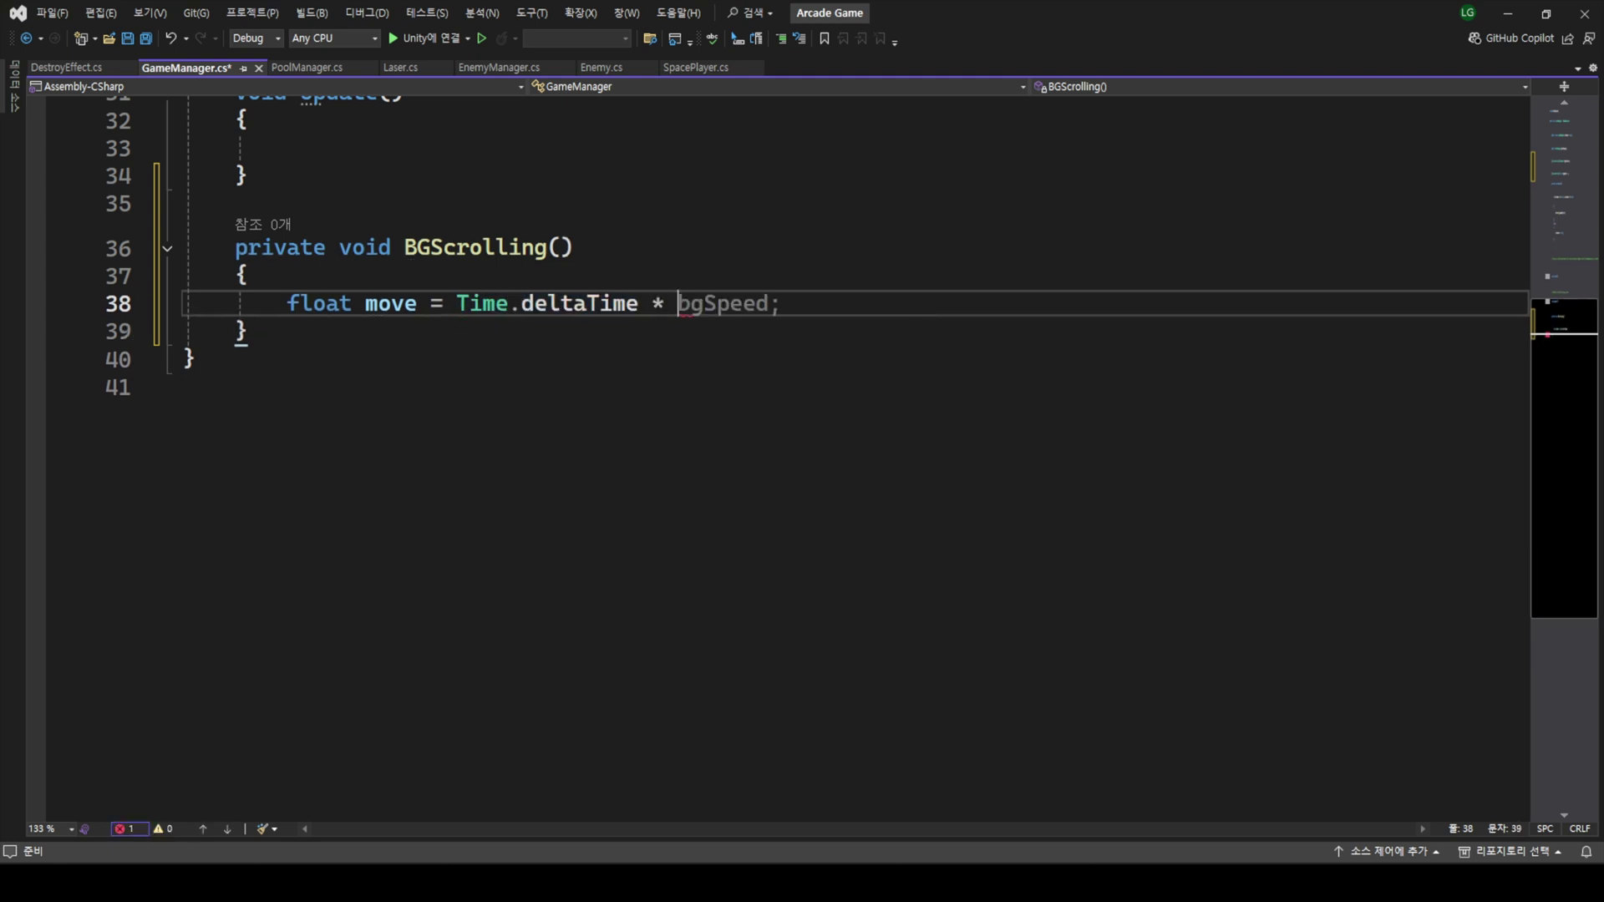
pyautogui.press('Tab')
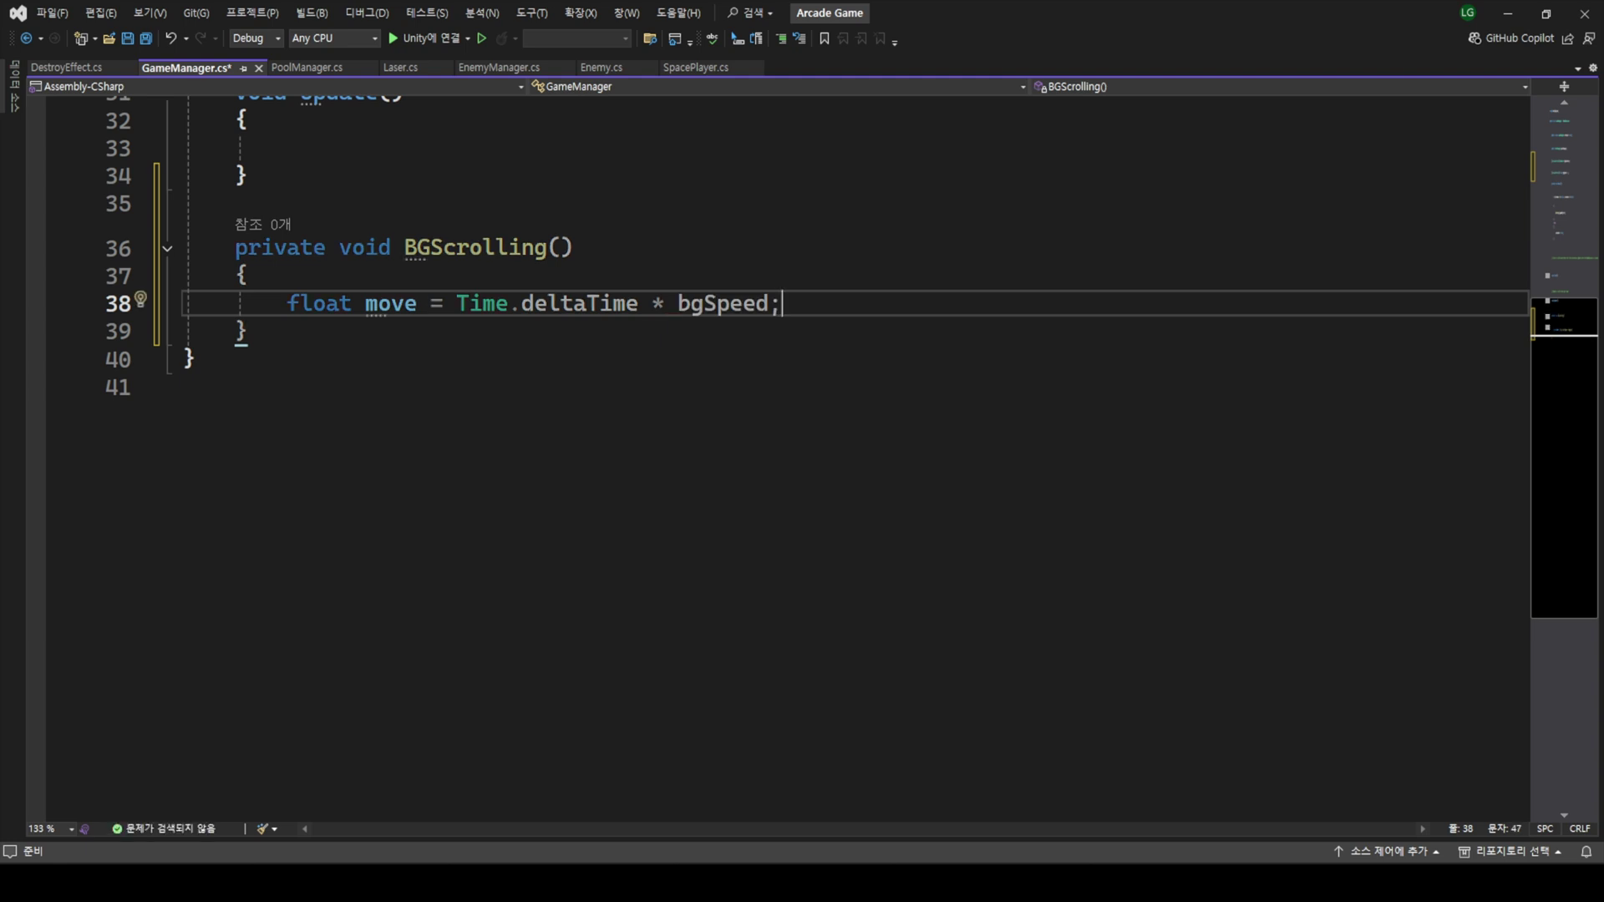
pyautogui.press('Return')
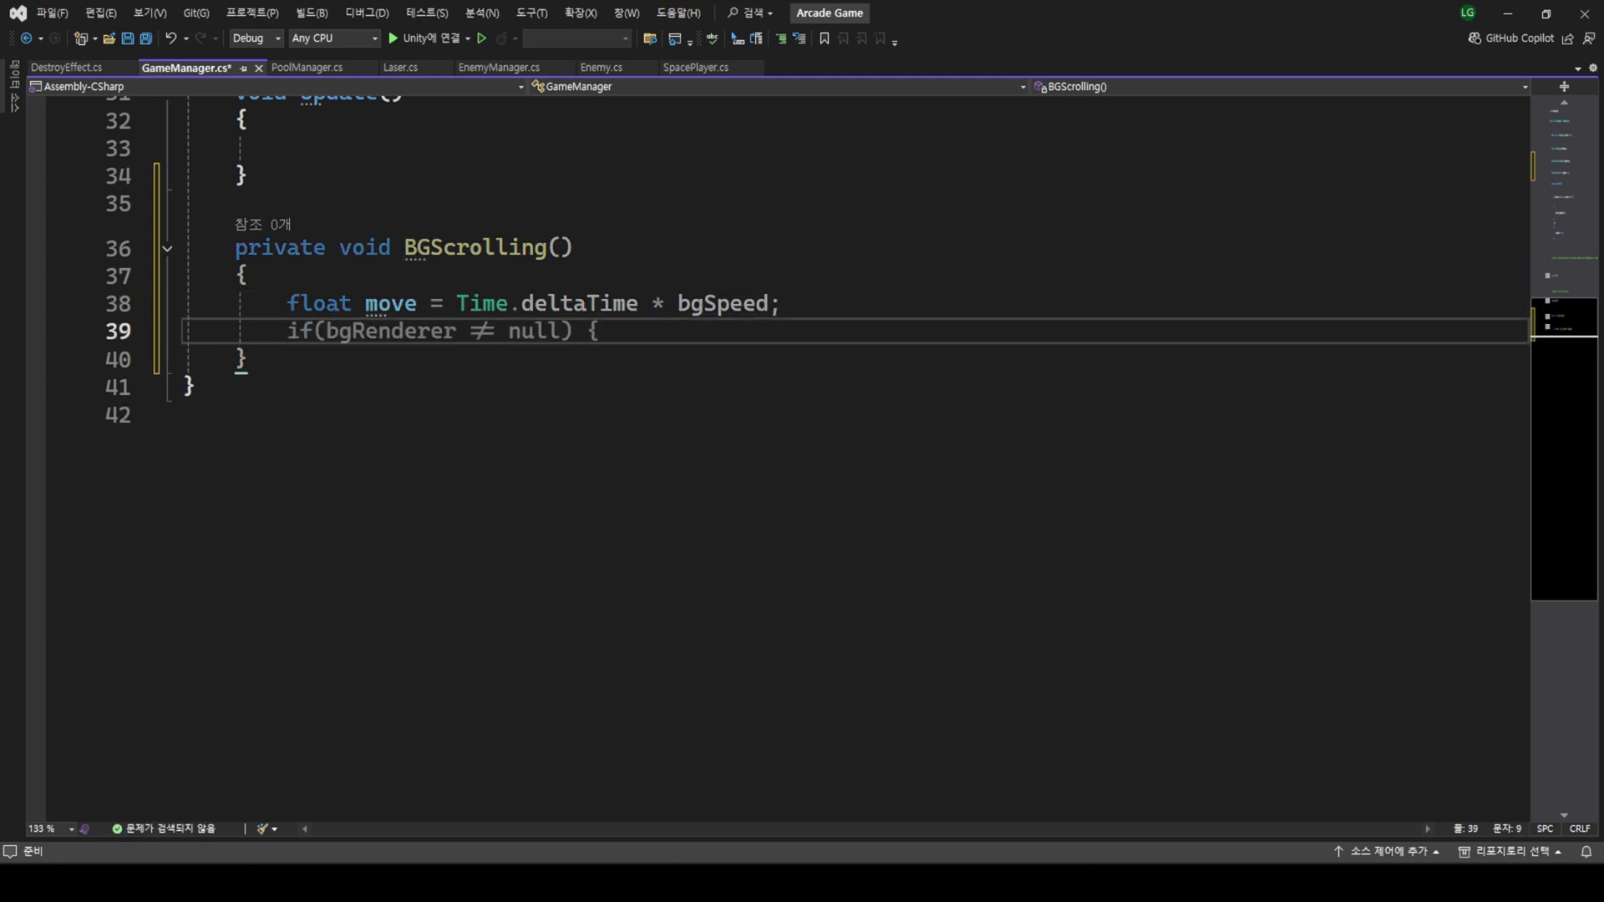
pyautogui.press('Return')
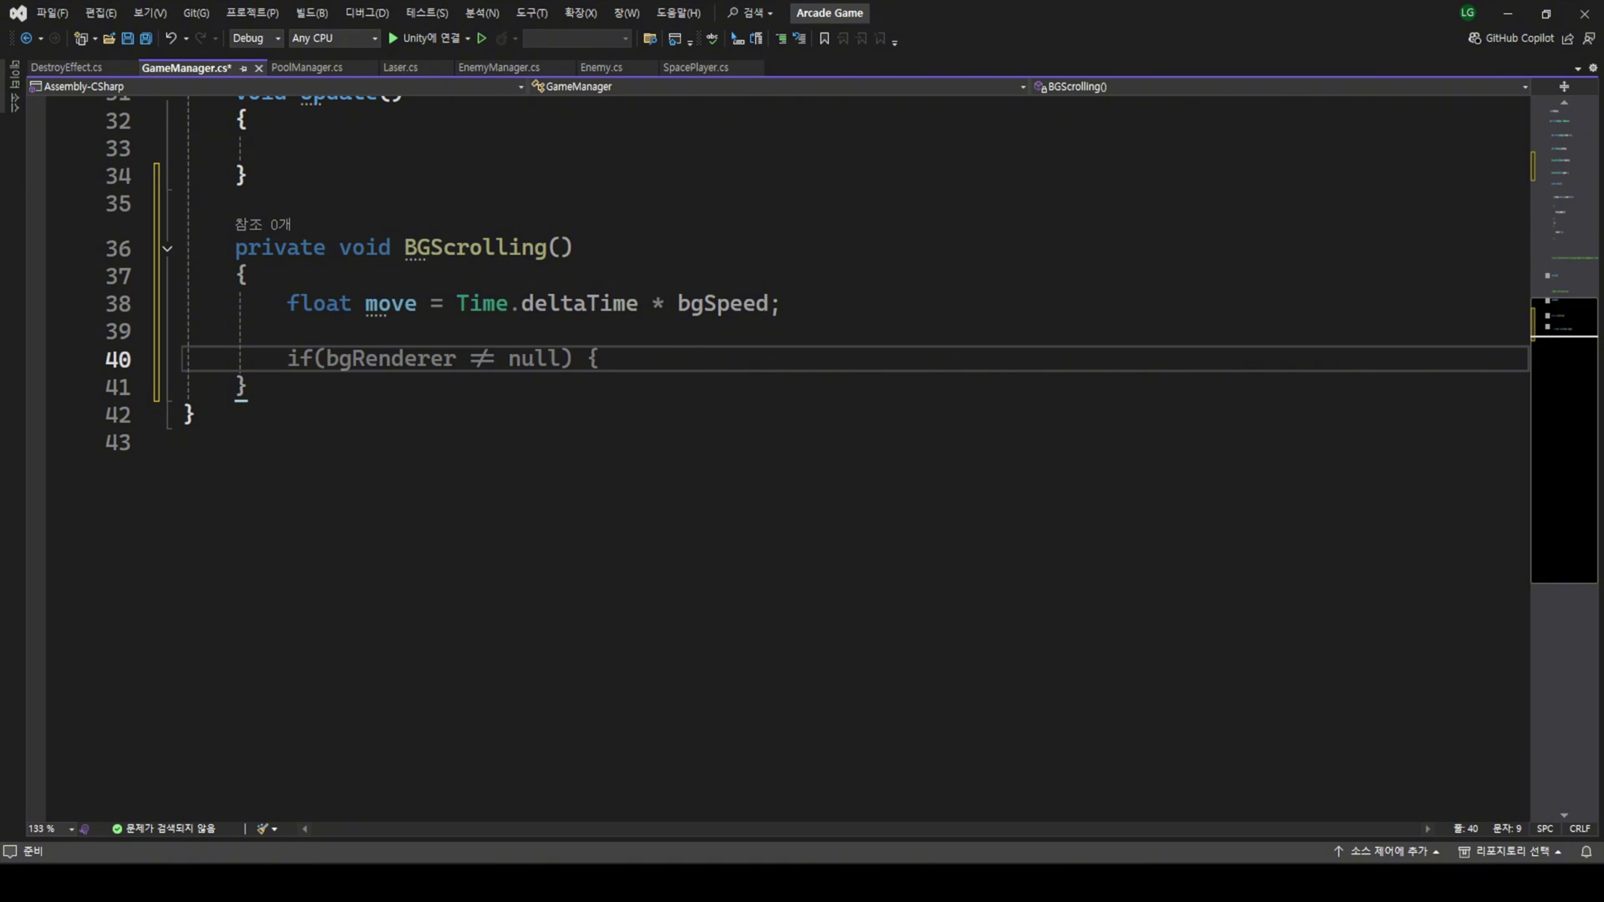
# - Add bgRenderer.material.mainTextureOffset += Vector2.down * move; inside BGScrolling
pyautogui.write('bg')
pyautogui.press('Tab')
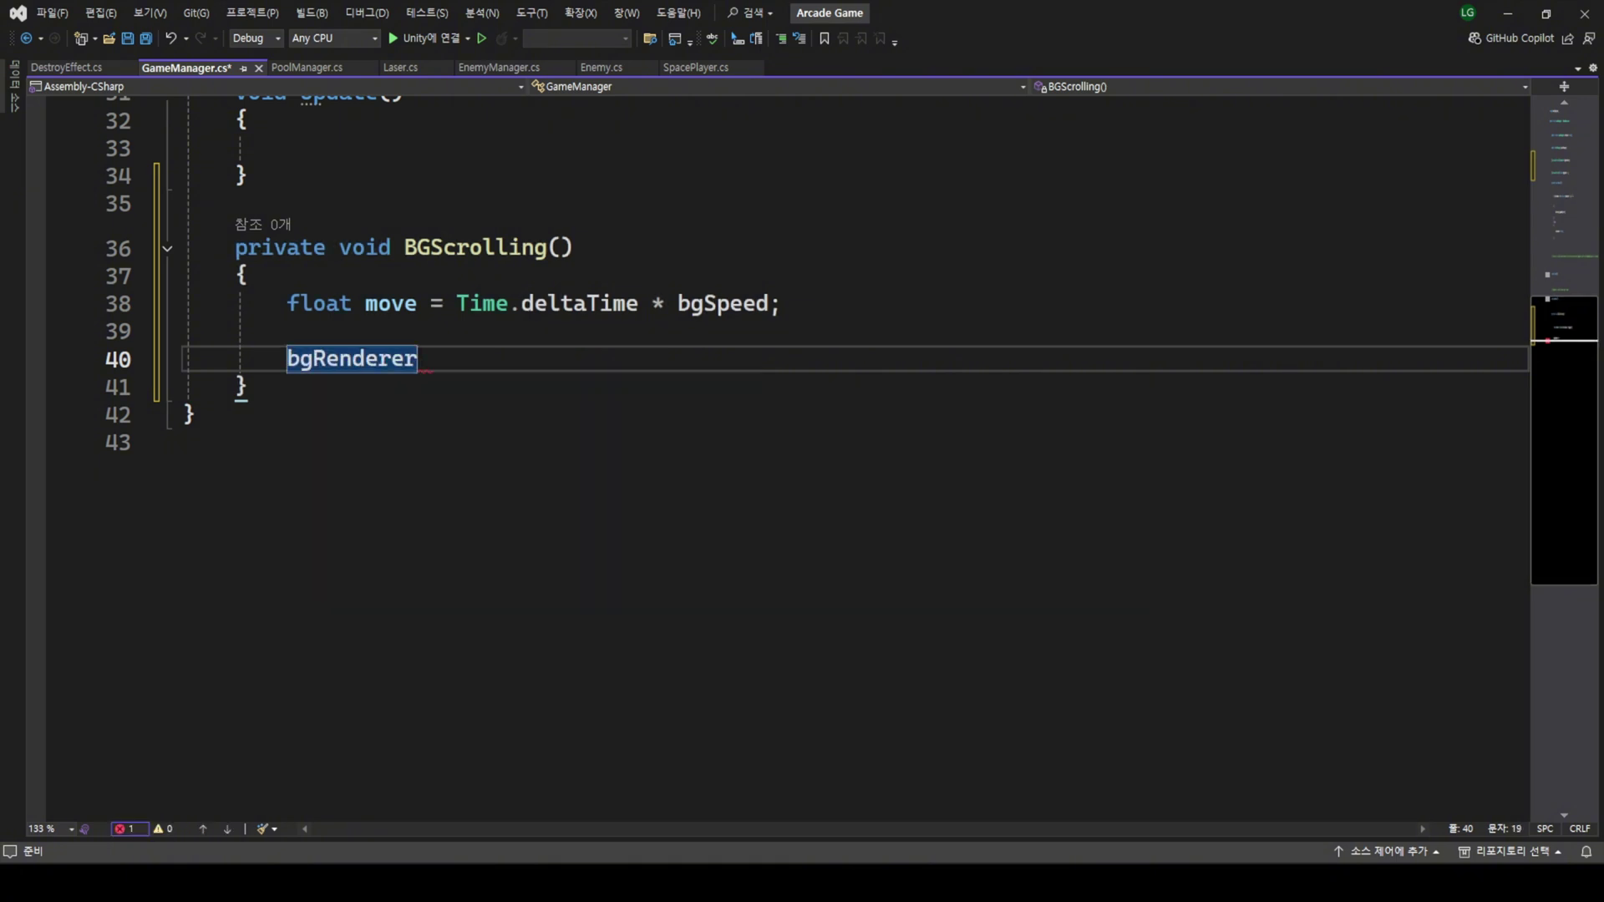
pyautogui.write('.ma')
pyautogui.press('Tab')
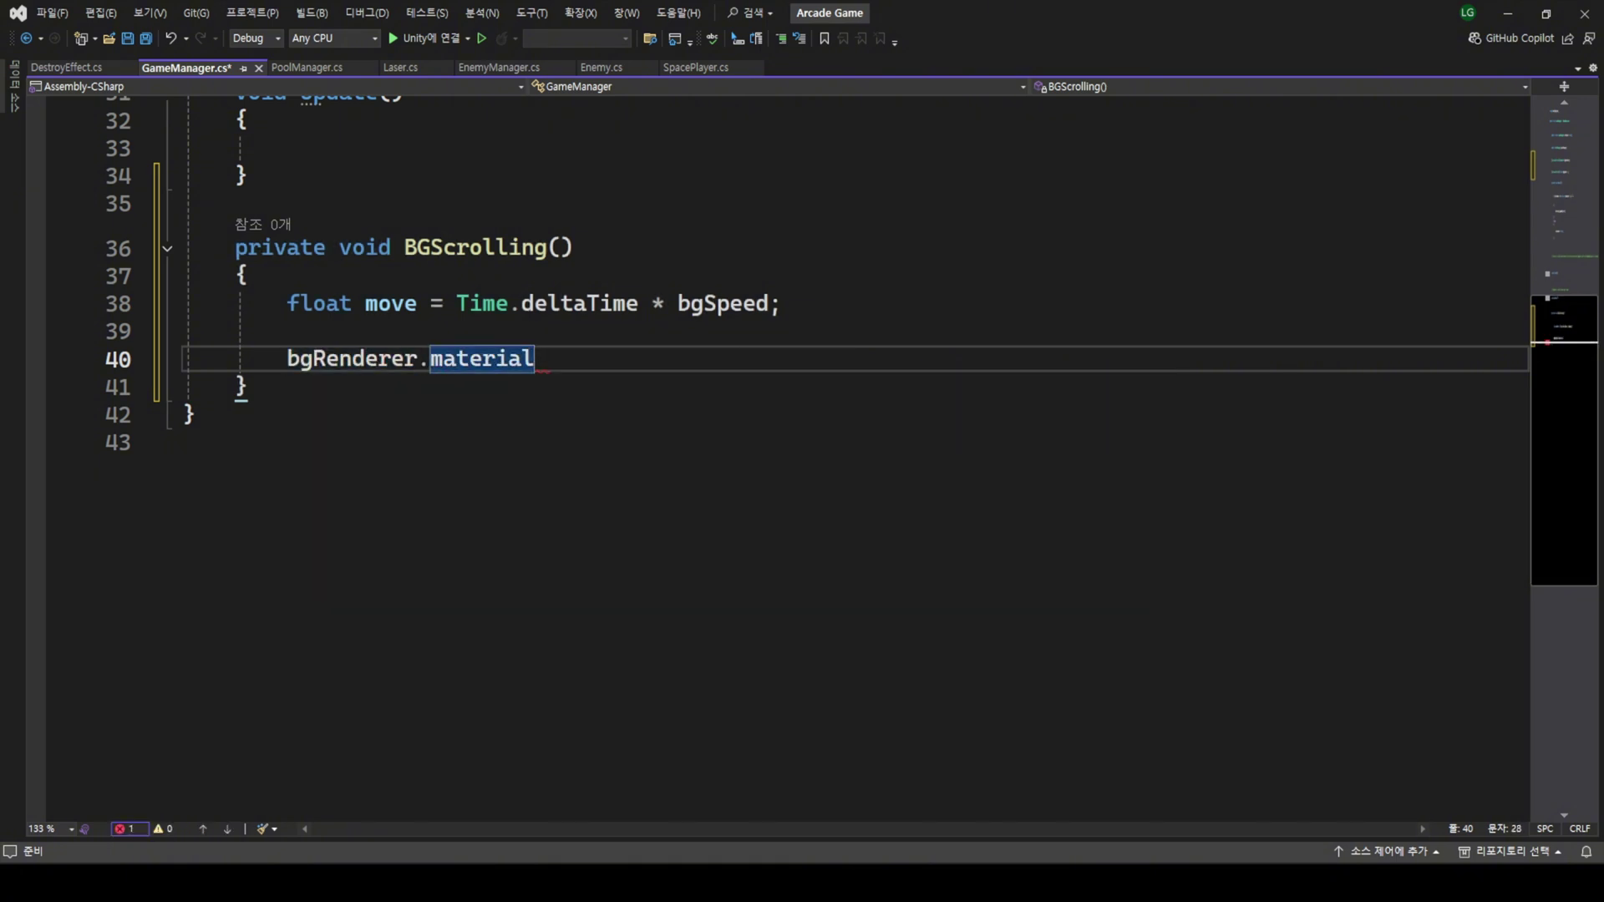
pyautogui.write('.')
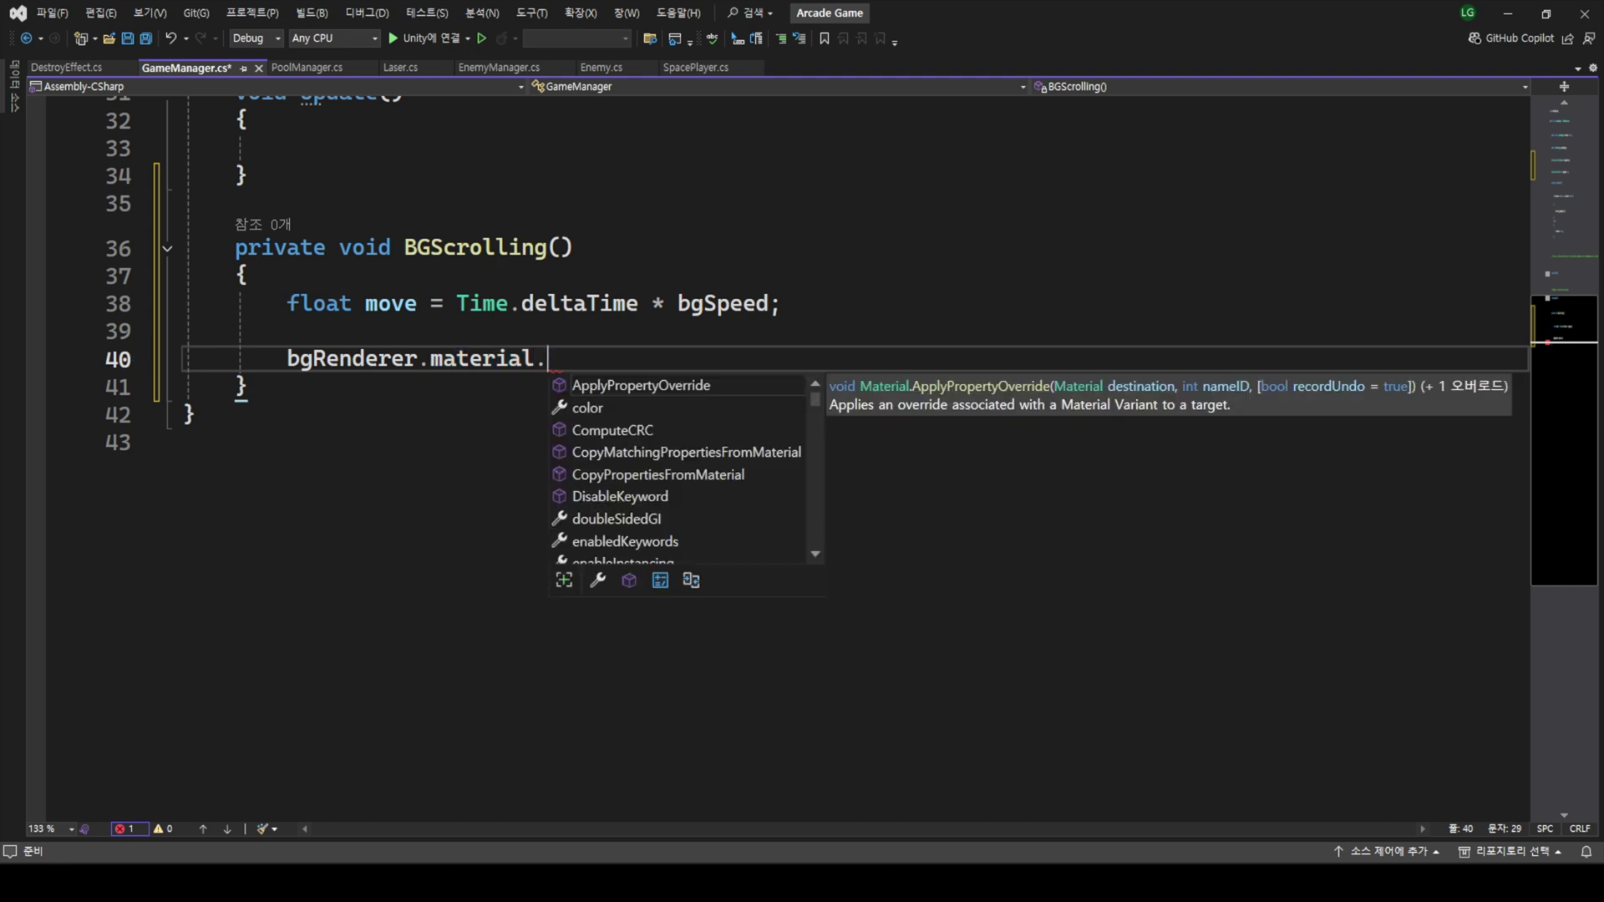
pyautogui.write('main')
pyautogui.press('Down')
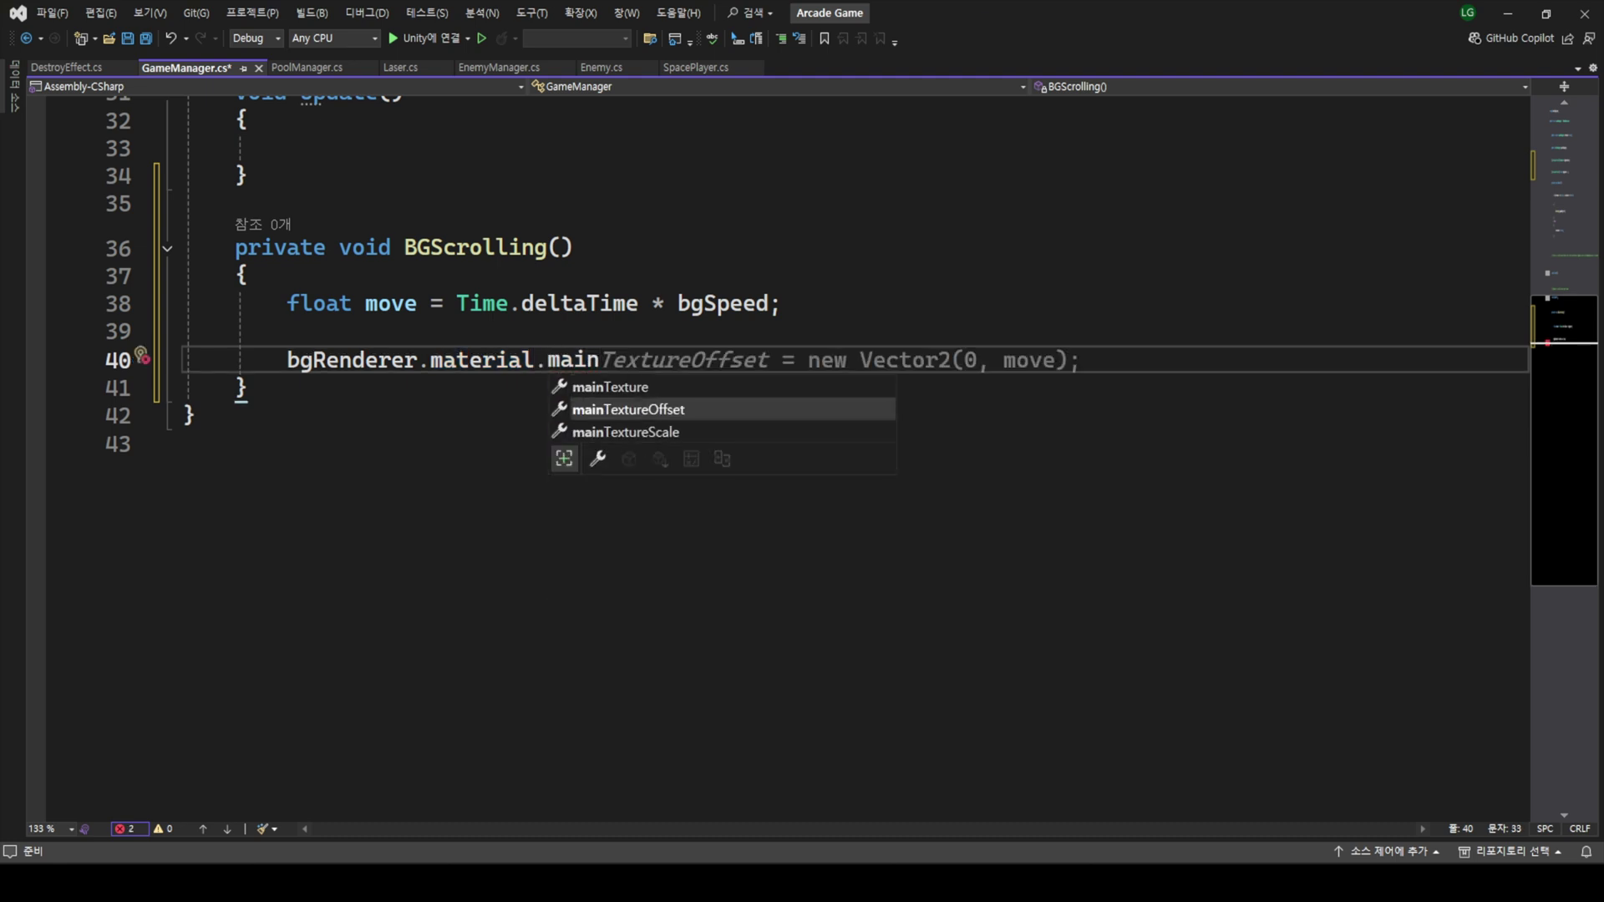
pyautogui.press('Tab')
pyautogui.write('+=')
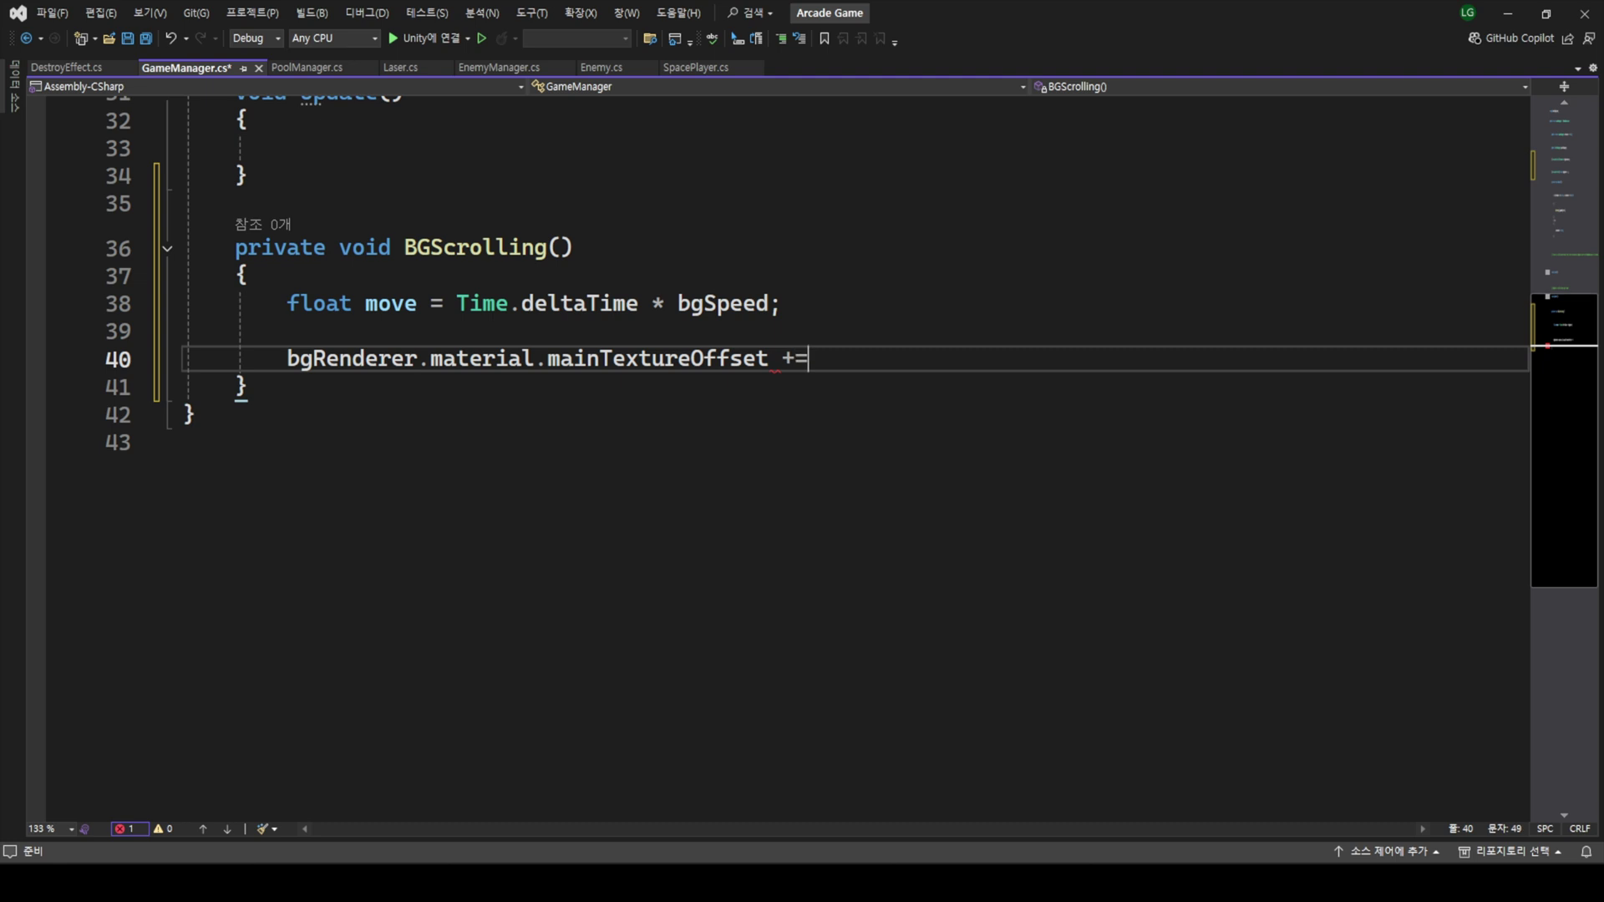
pyautogui.write(' Ve')
pyautogui.press('Tab')
pyautogui.write('.')
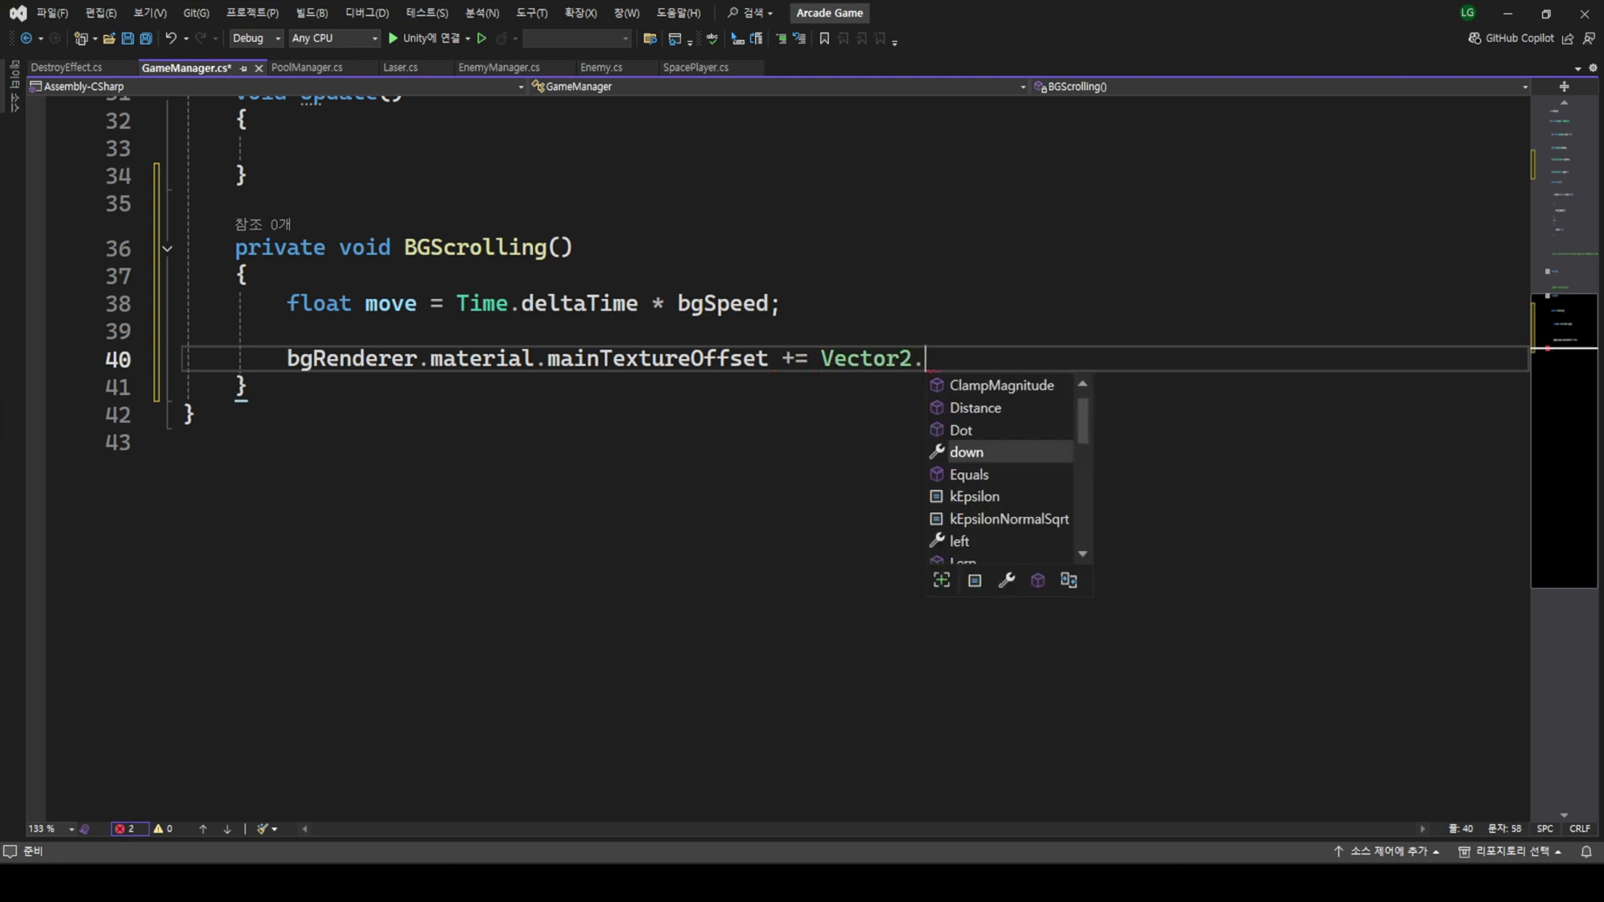
pyautogui.press('Tab')
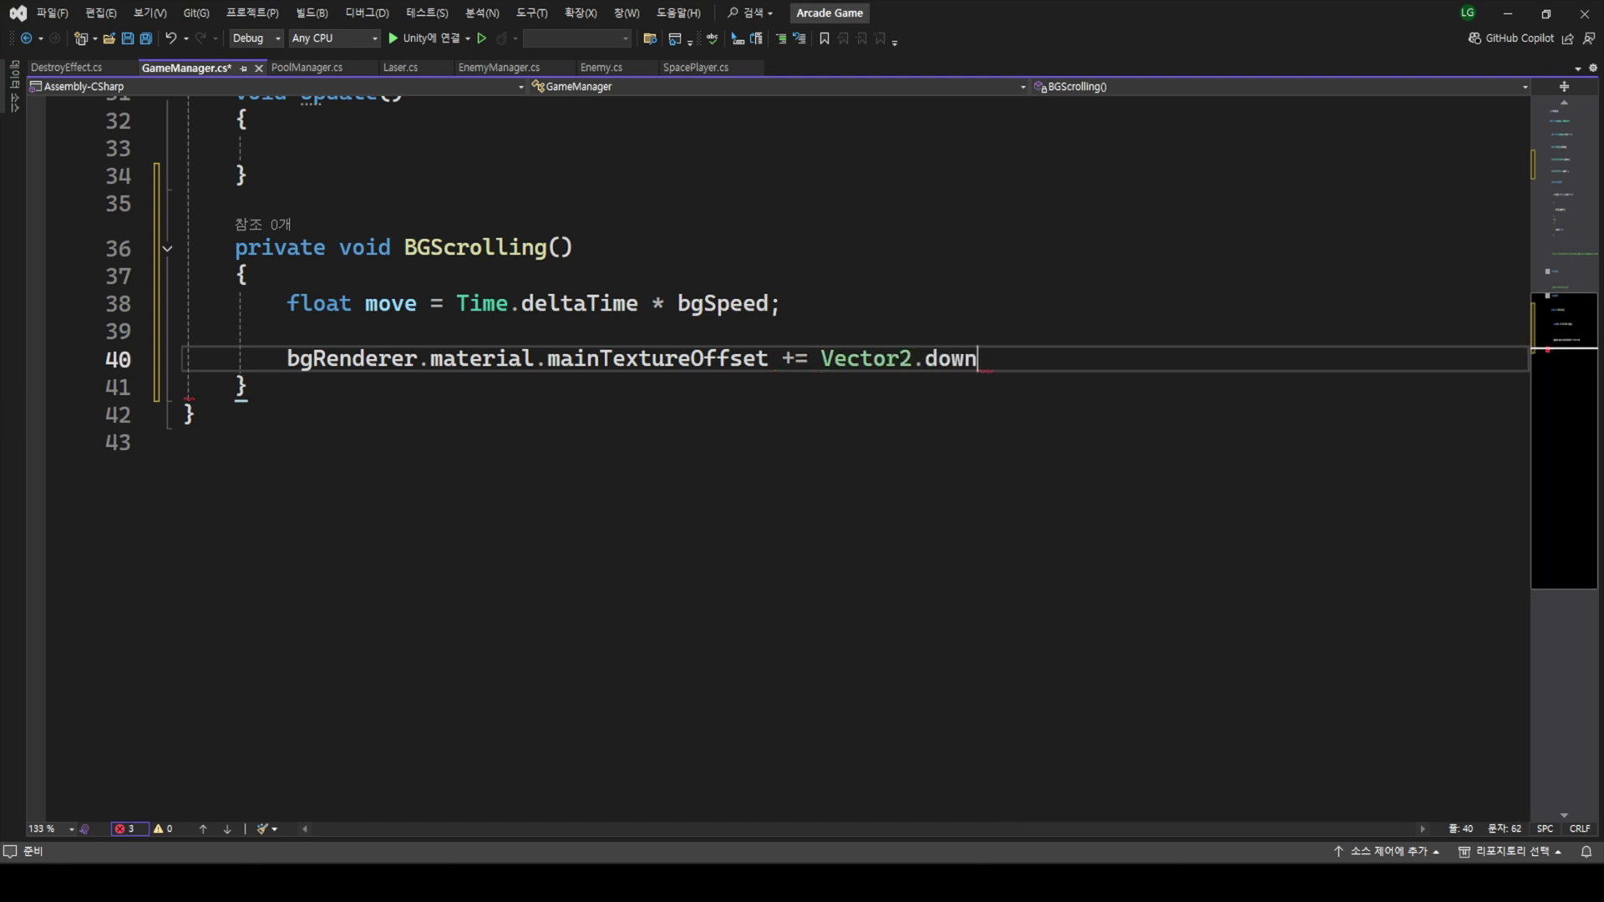
pyautogui.write('* ')
pyautogui.write('move;')
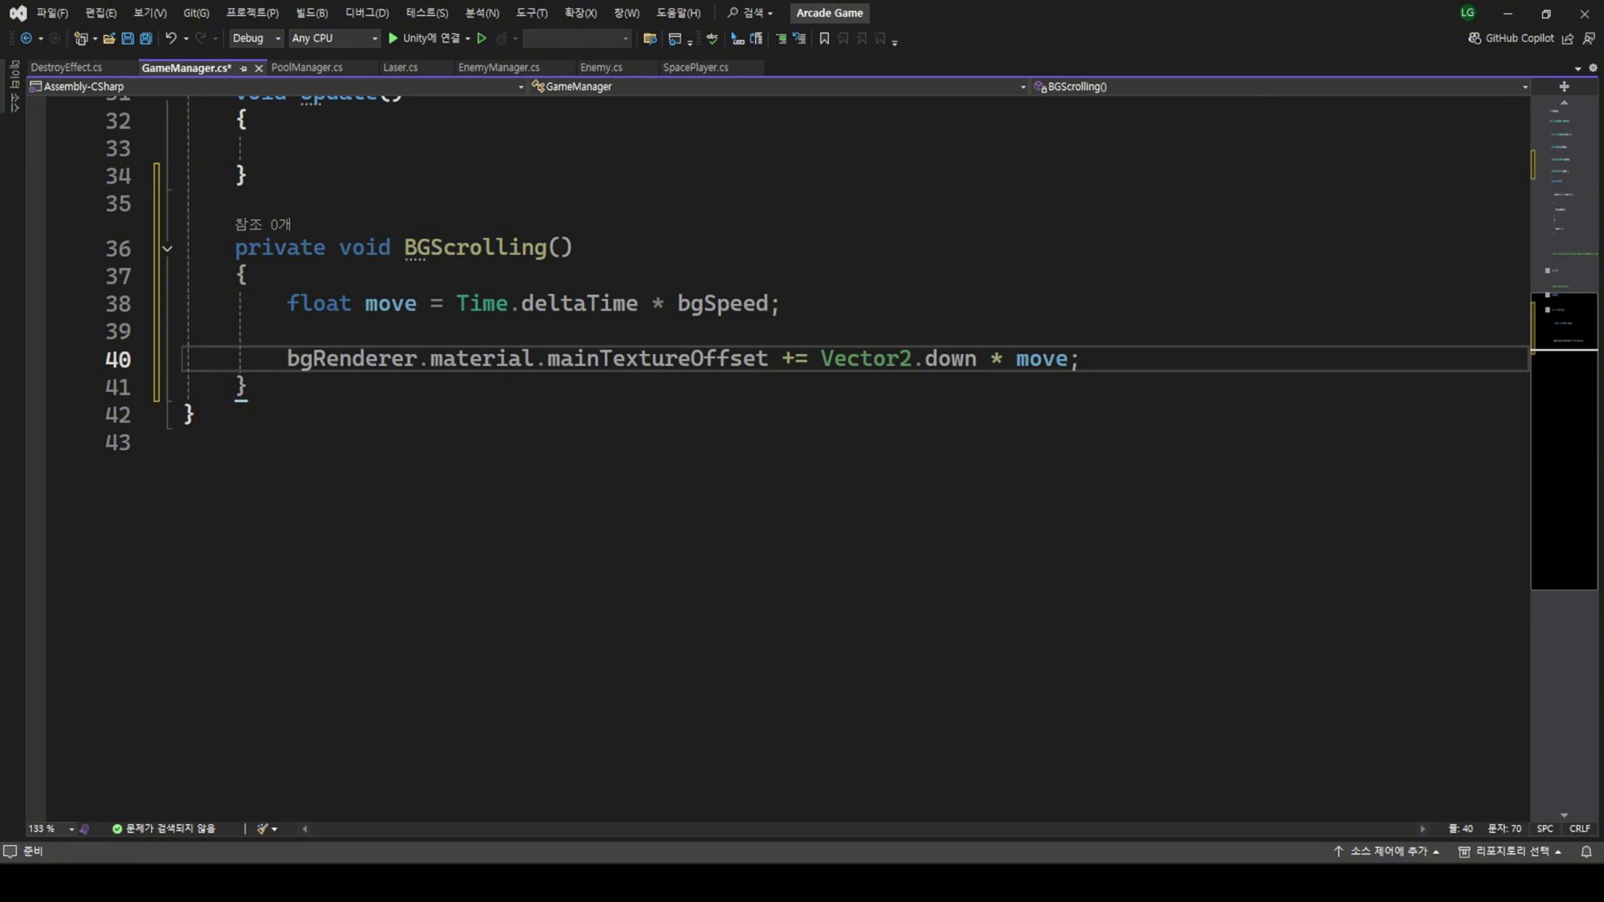
# - Call BGScrolling(); from Update and save GameManager.cs
pyautogui.doubleClick(474, 247)
pyautogui.hotkey('ctrl', 'c')
pyautogui.scroll(2, 585, 334)
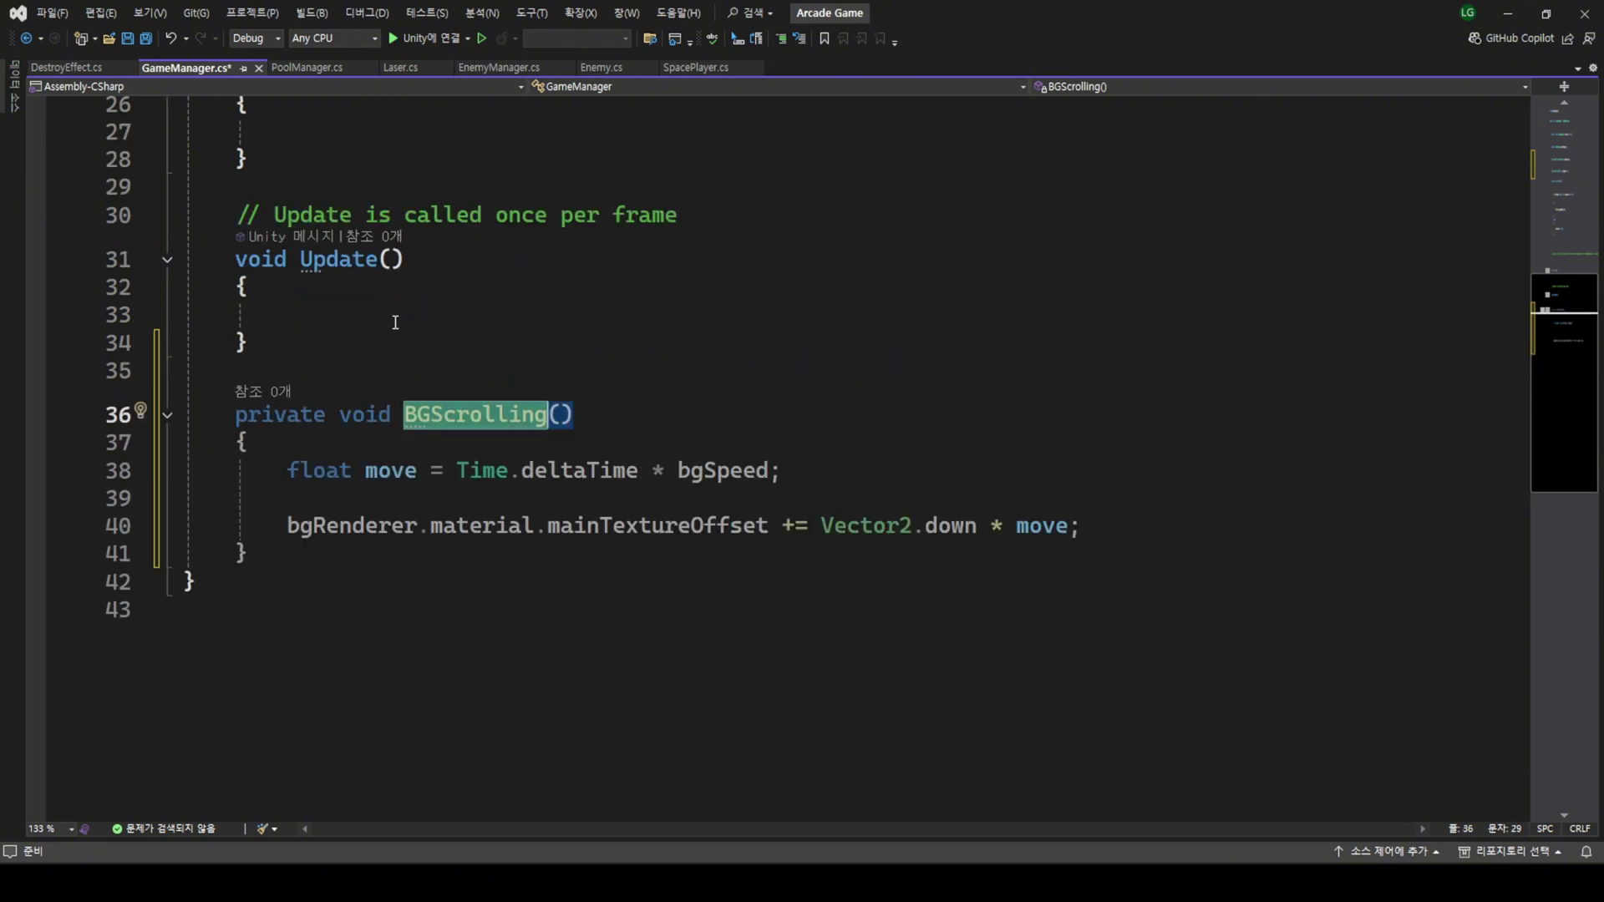
pyautogui.click(630, 329)
pyautogui.hotkey('ctrl', 'v')
pyautogui.write('();')
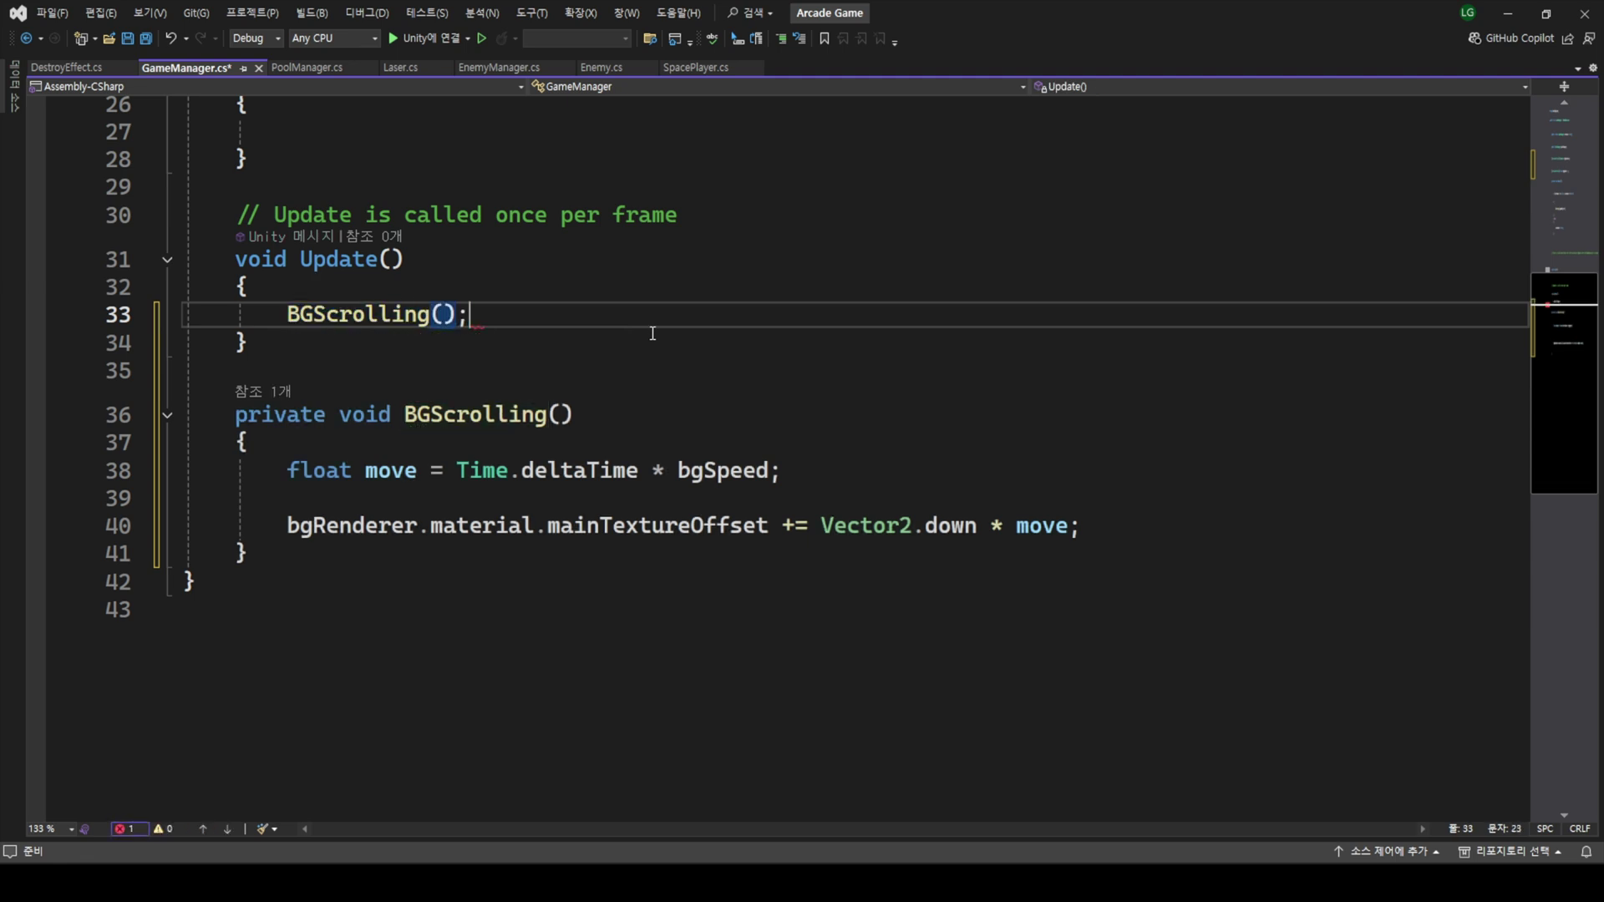
pyautogui.hotkey('ctrl', 's')
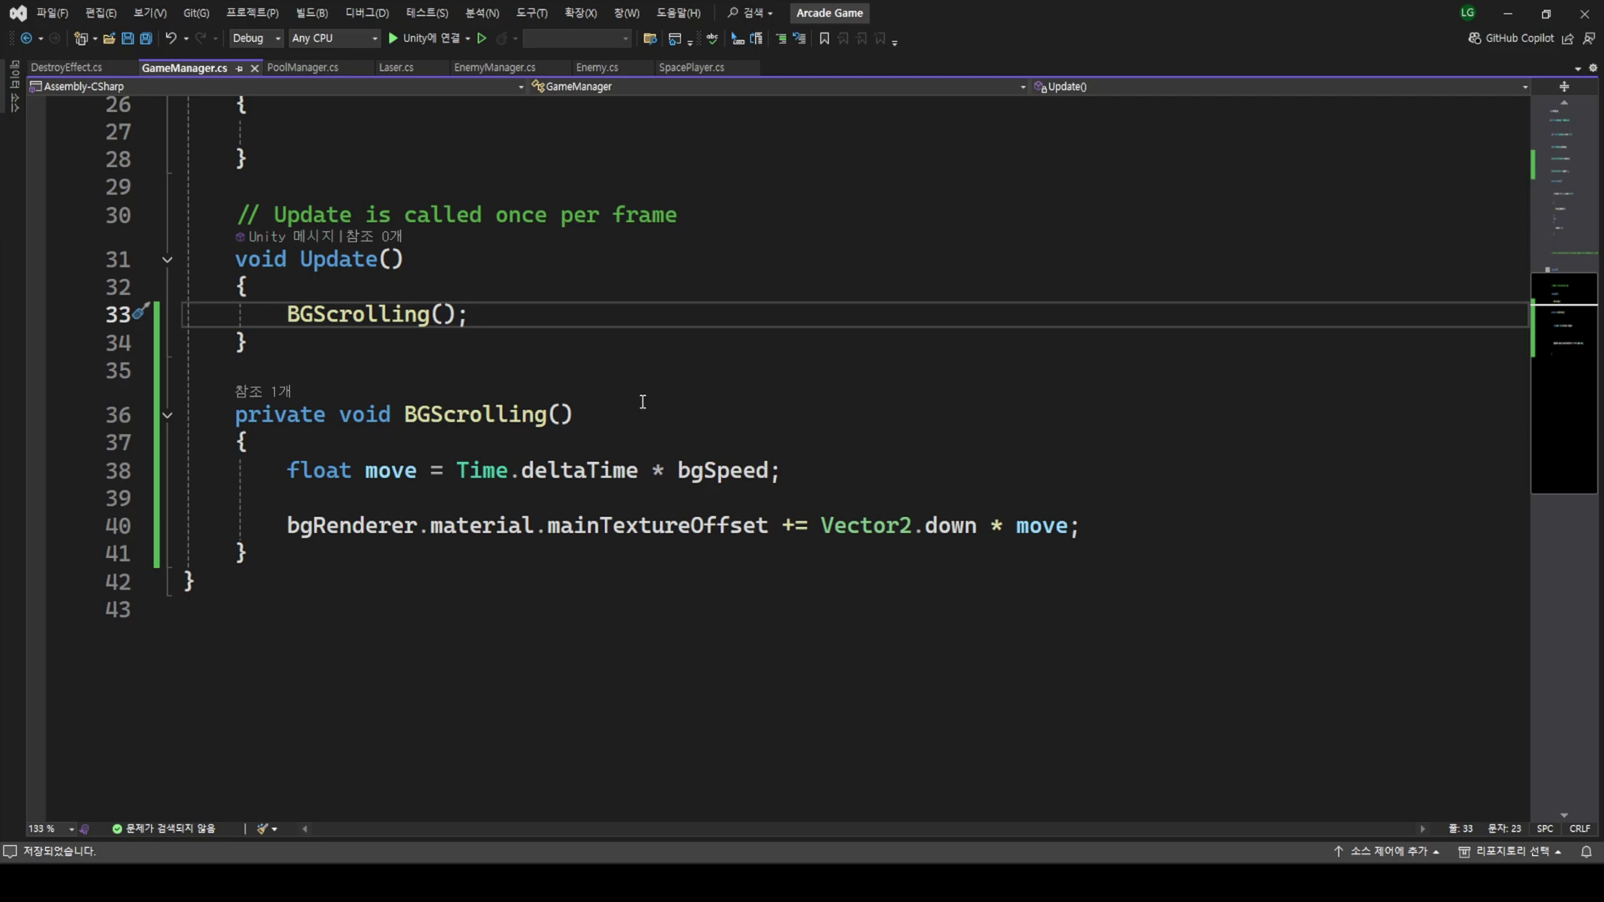
# - Back in Unity, assign the BG object to GameManager's Bg Renderer field
pyautogui.hotkey('alt', 'Tab')
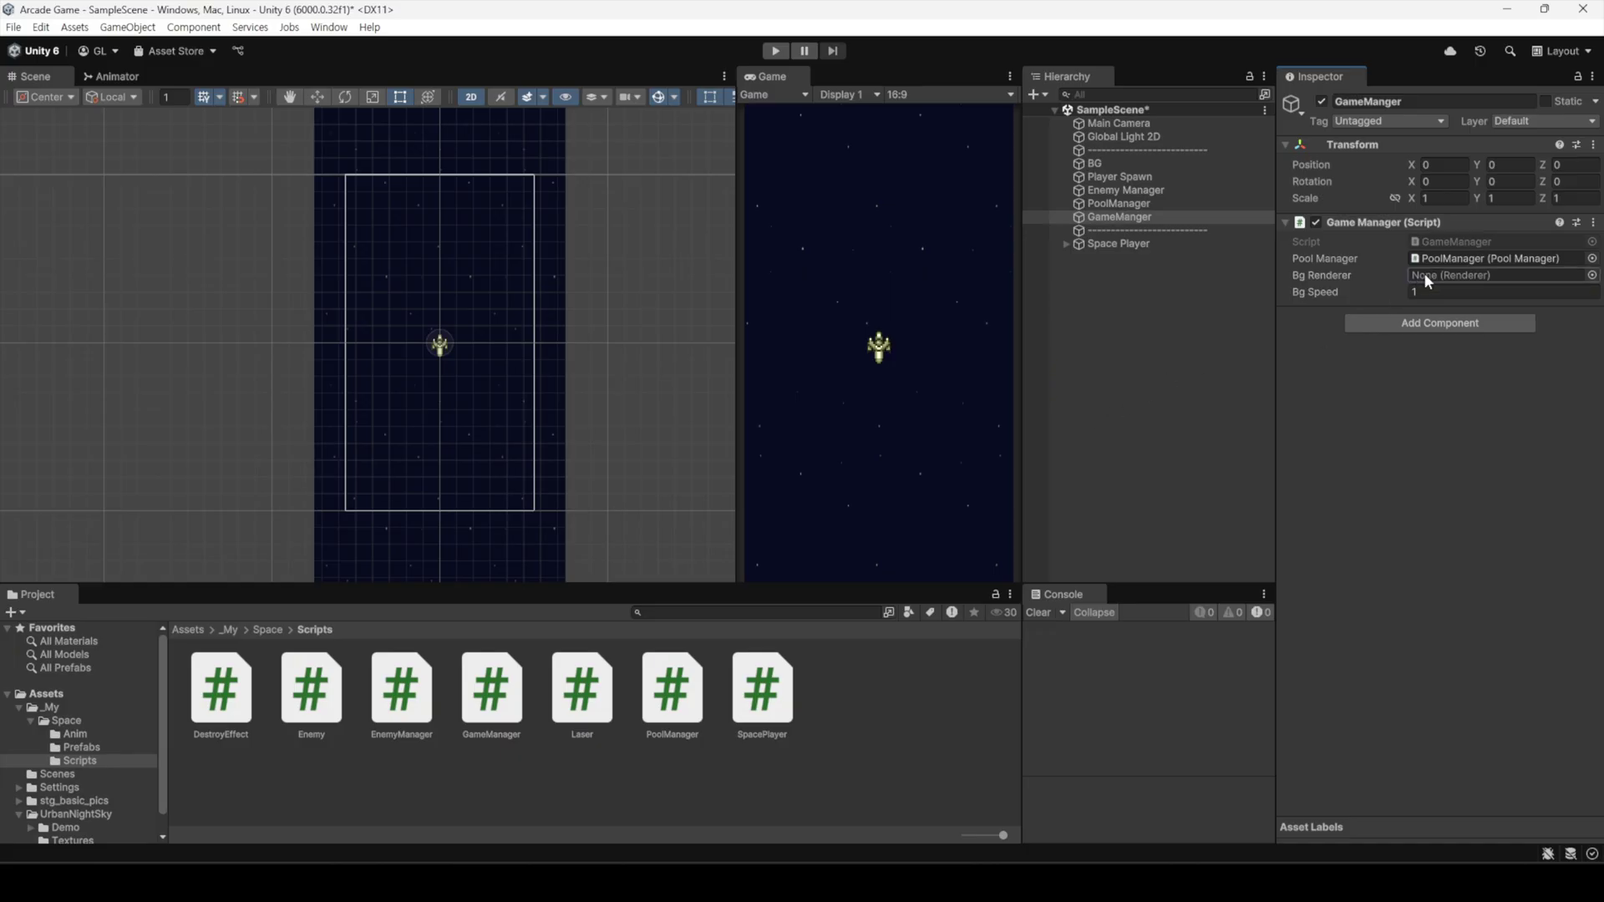
pyautogui.click(1095, 164)
pyautogui.moveTo(1096, 166); pyautogui.dragTo(1435, 282)
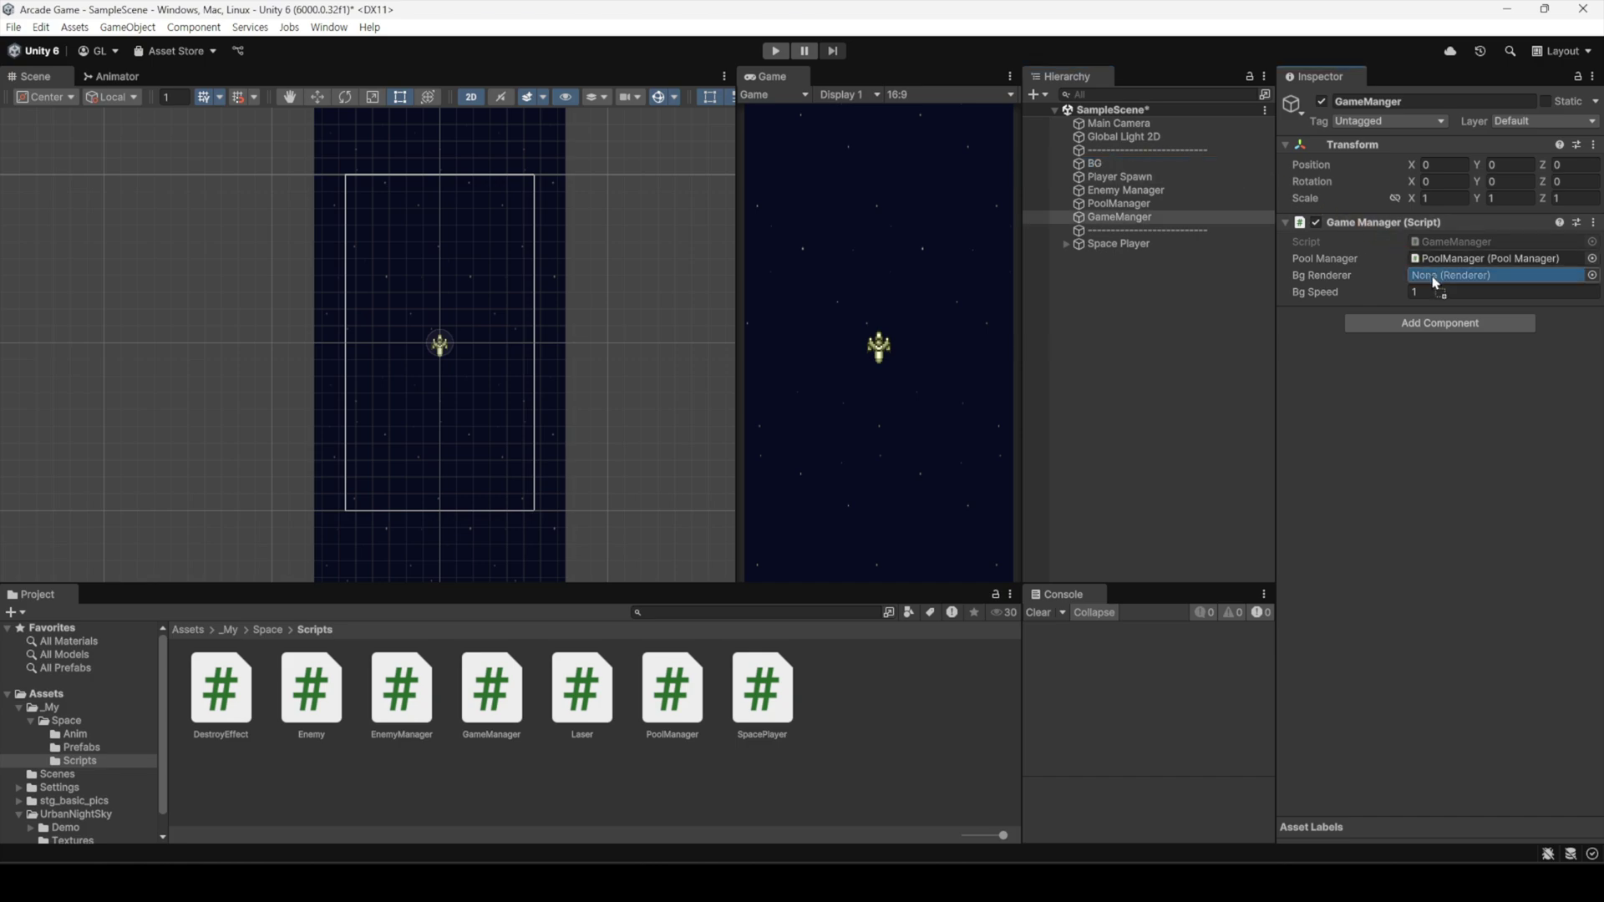
# - Play-test the scrolling background, steering the ship and lowering Bg Speed to about 0.5
pyautogui.hotkey('ctrl', 'p')
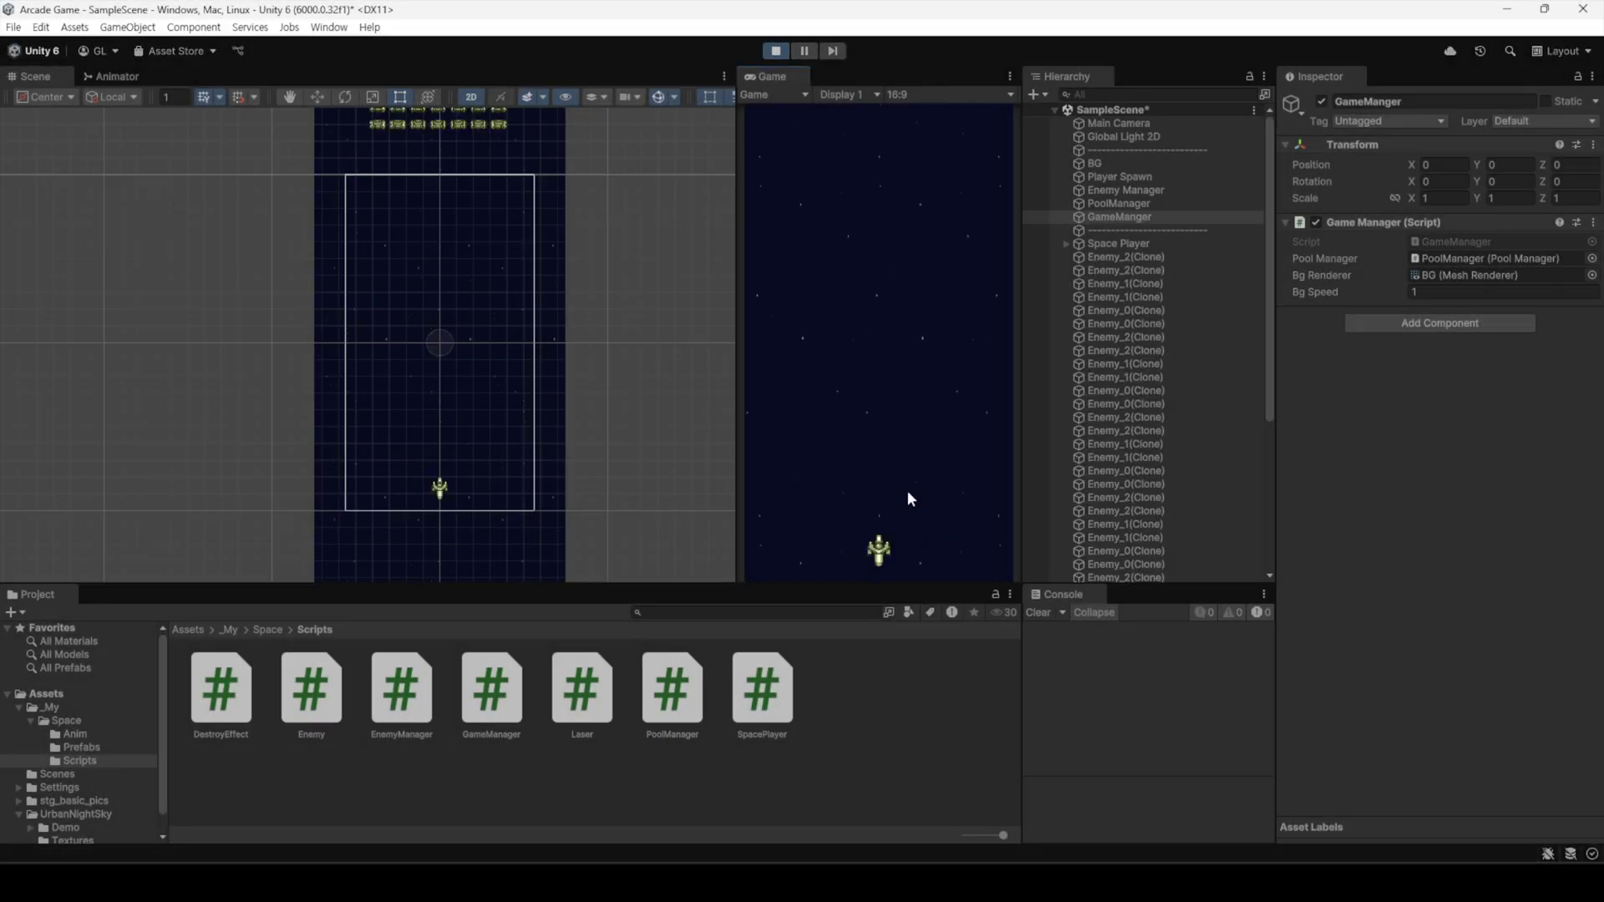
pyautogui.press('Left')
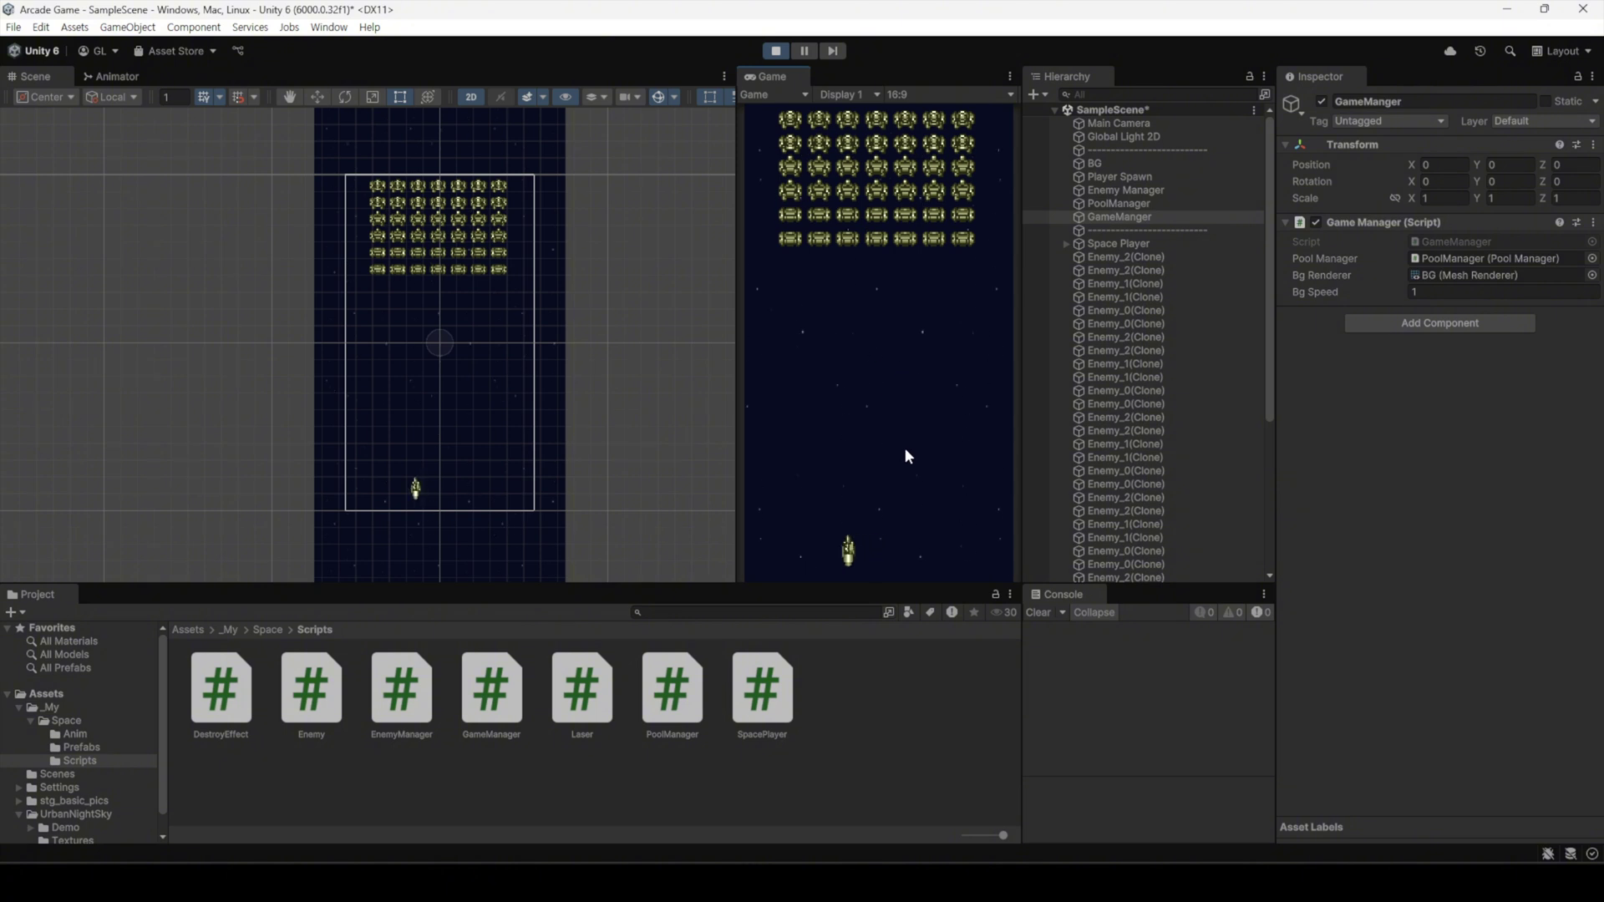
pyautogui.press('Right')
pyautogui.press('Left')
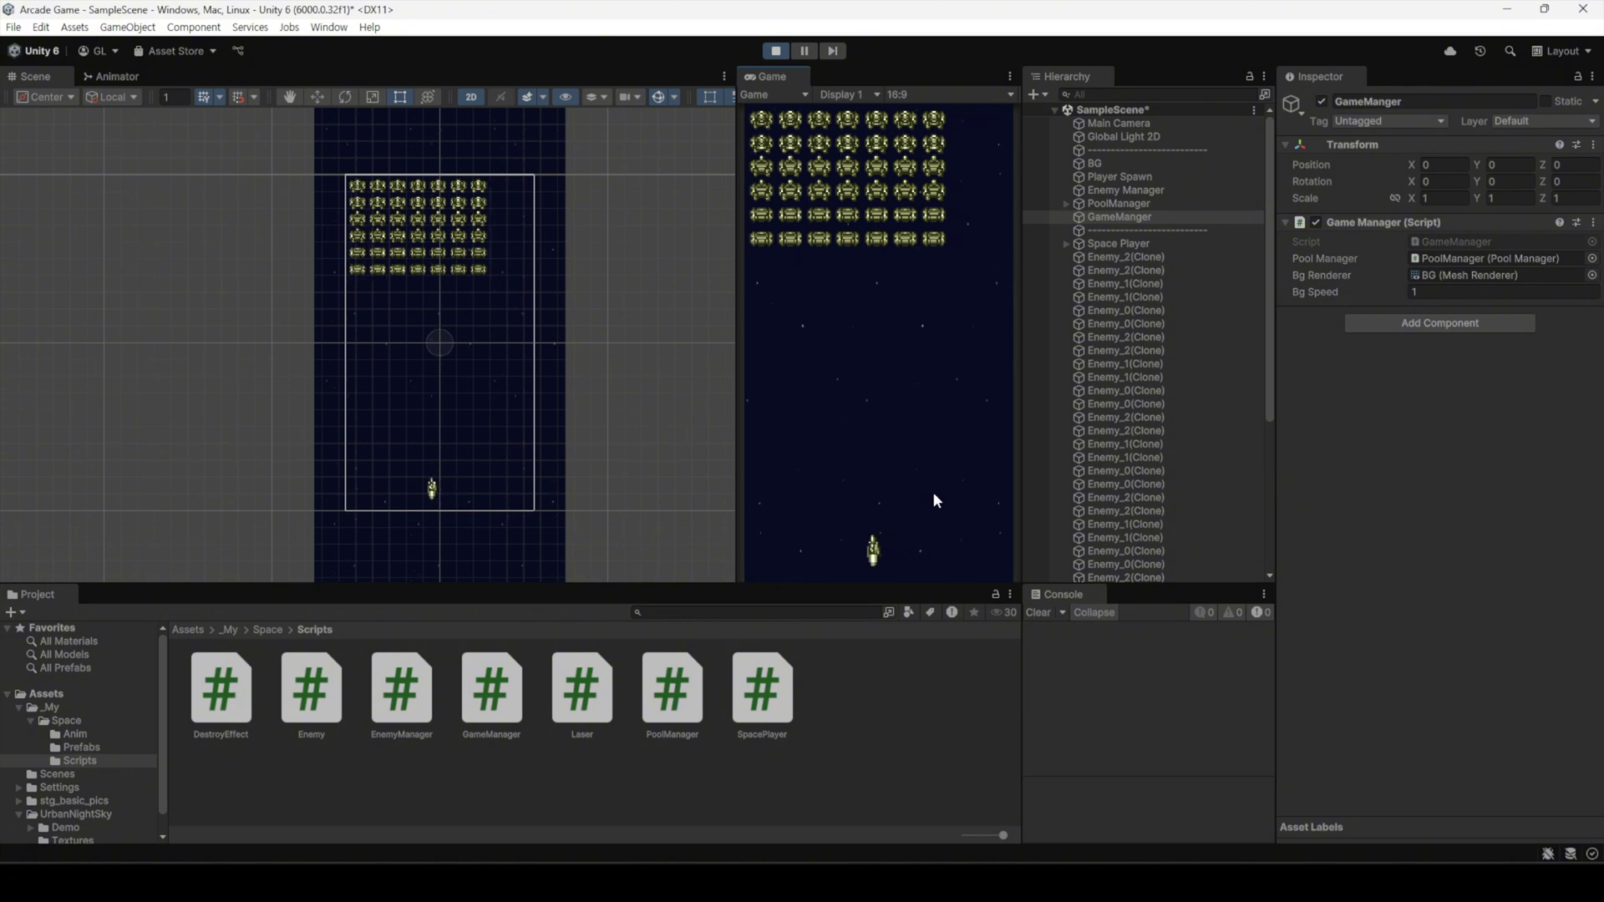
pyautogui.press('Right')
pyautogui.press('Left')
pyautogui.moveTo(1323, 293)
pyautogui.mouseDown()
pyautogui.moveTo(1296, 298)
pyautogui.moveTo(1310, 298)
pyautogui.mouseUp()
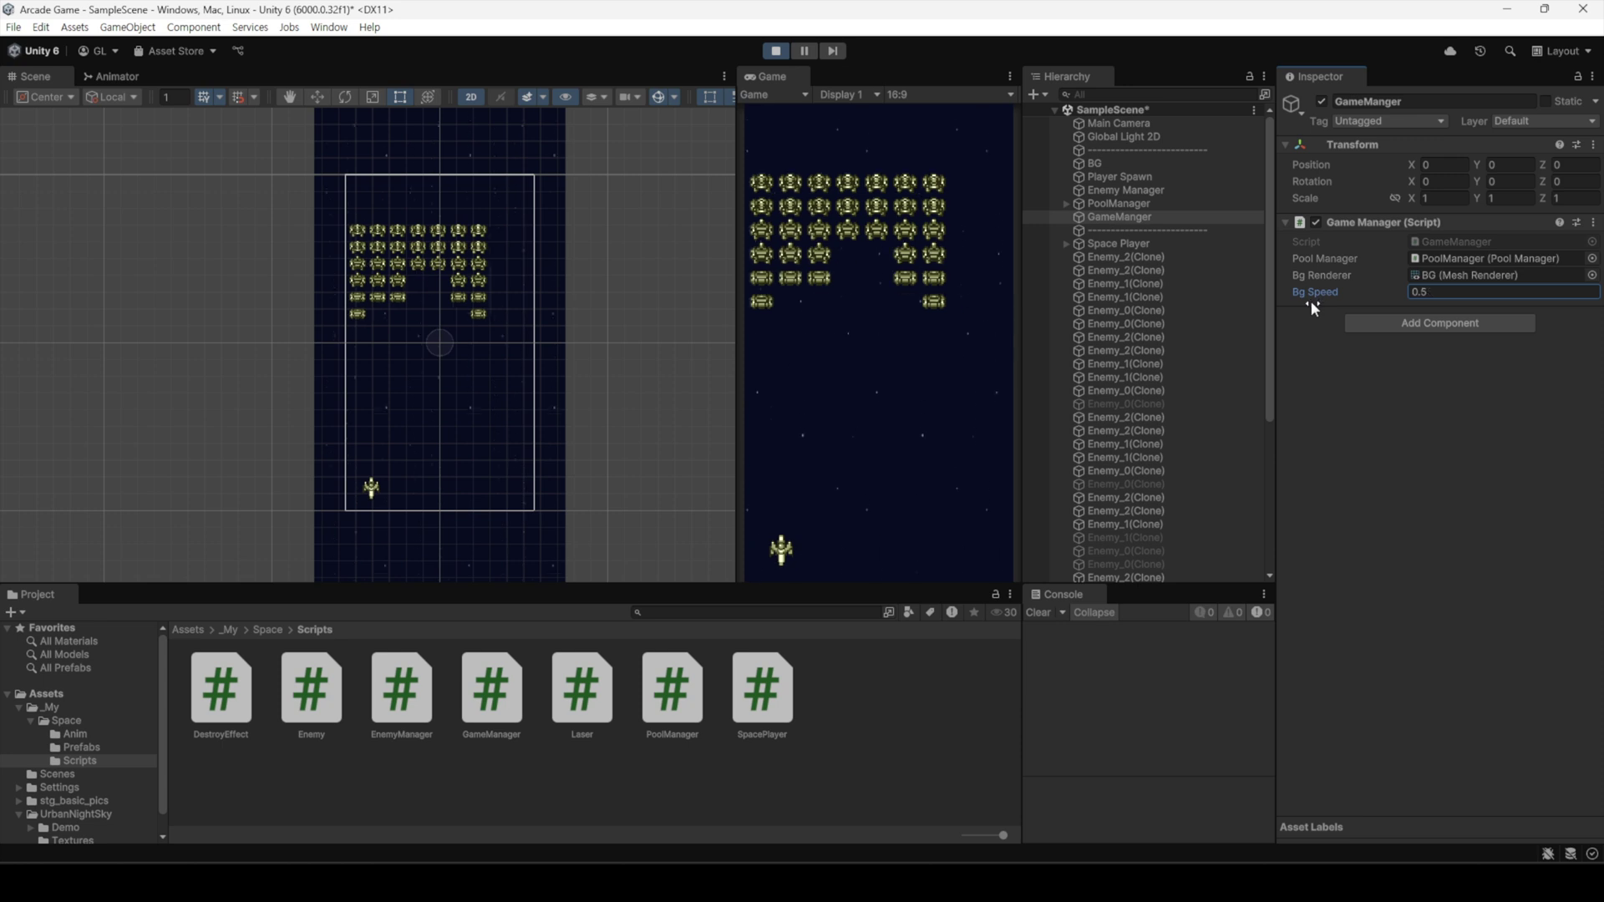
pyautogui.moveTo(1310, 299); pyautogui.dragTo(1311, 301)
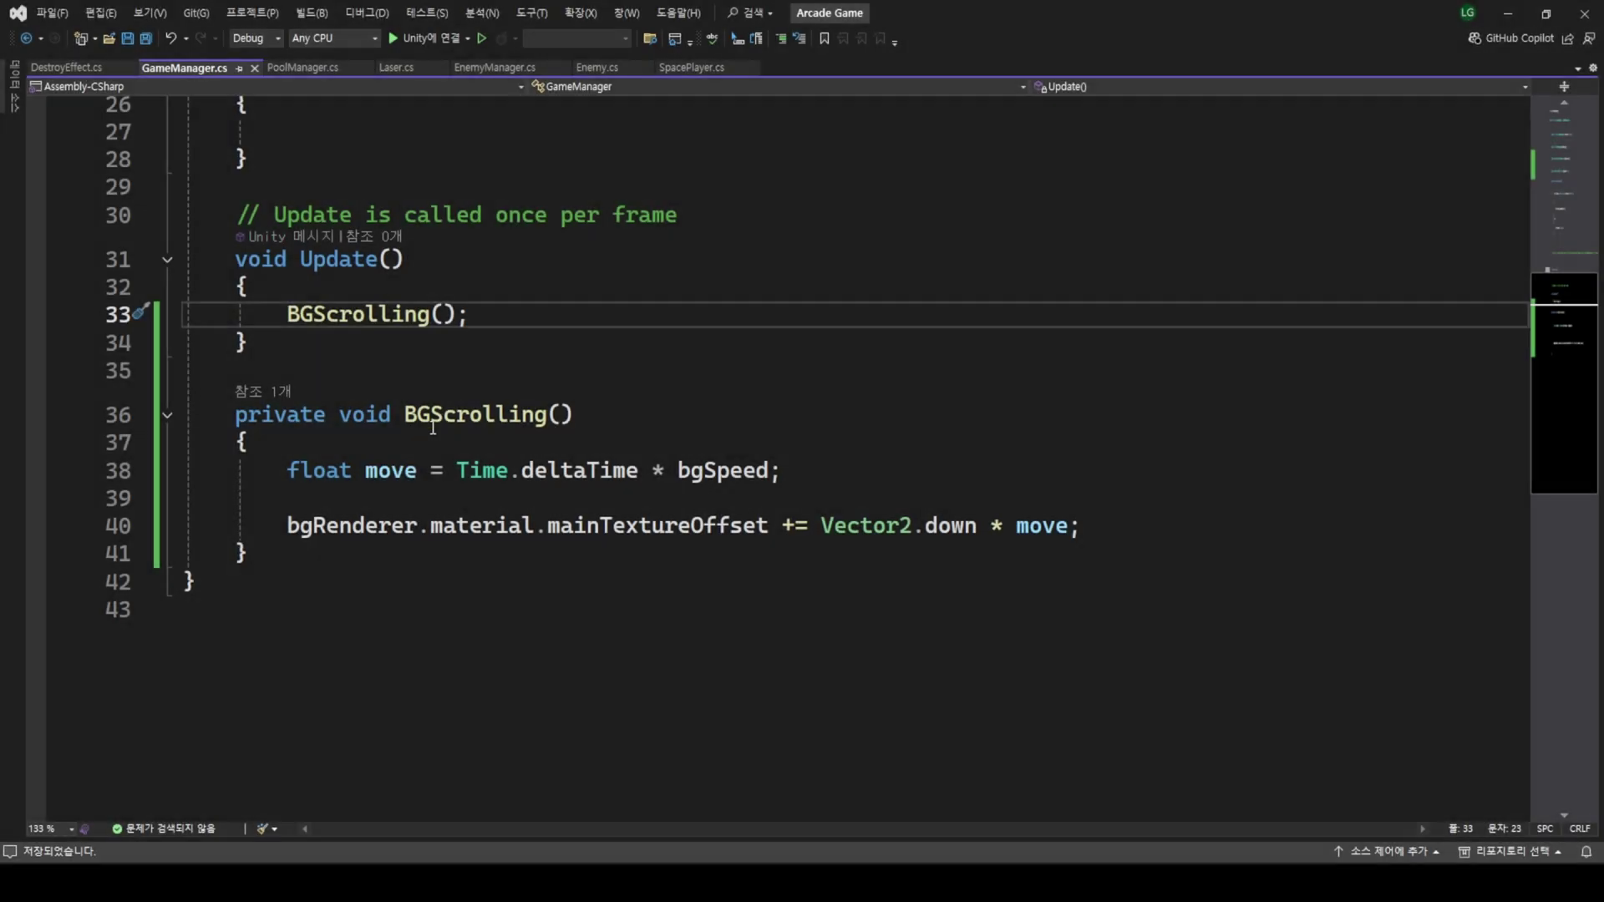
pyautogui.scroll(8, 433, 428)
# - Rewrite line 10 as const float bgSpeed = 0.5f without [SerializeField], and save
pyautogui.click(457, 376)
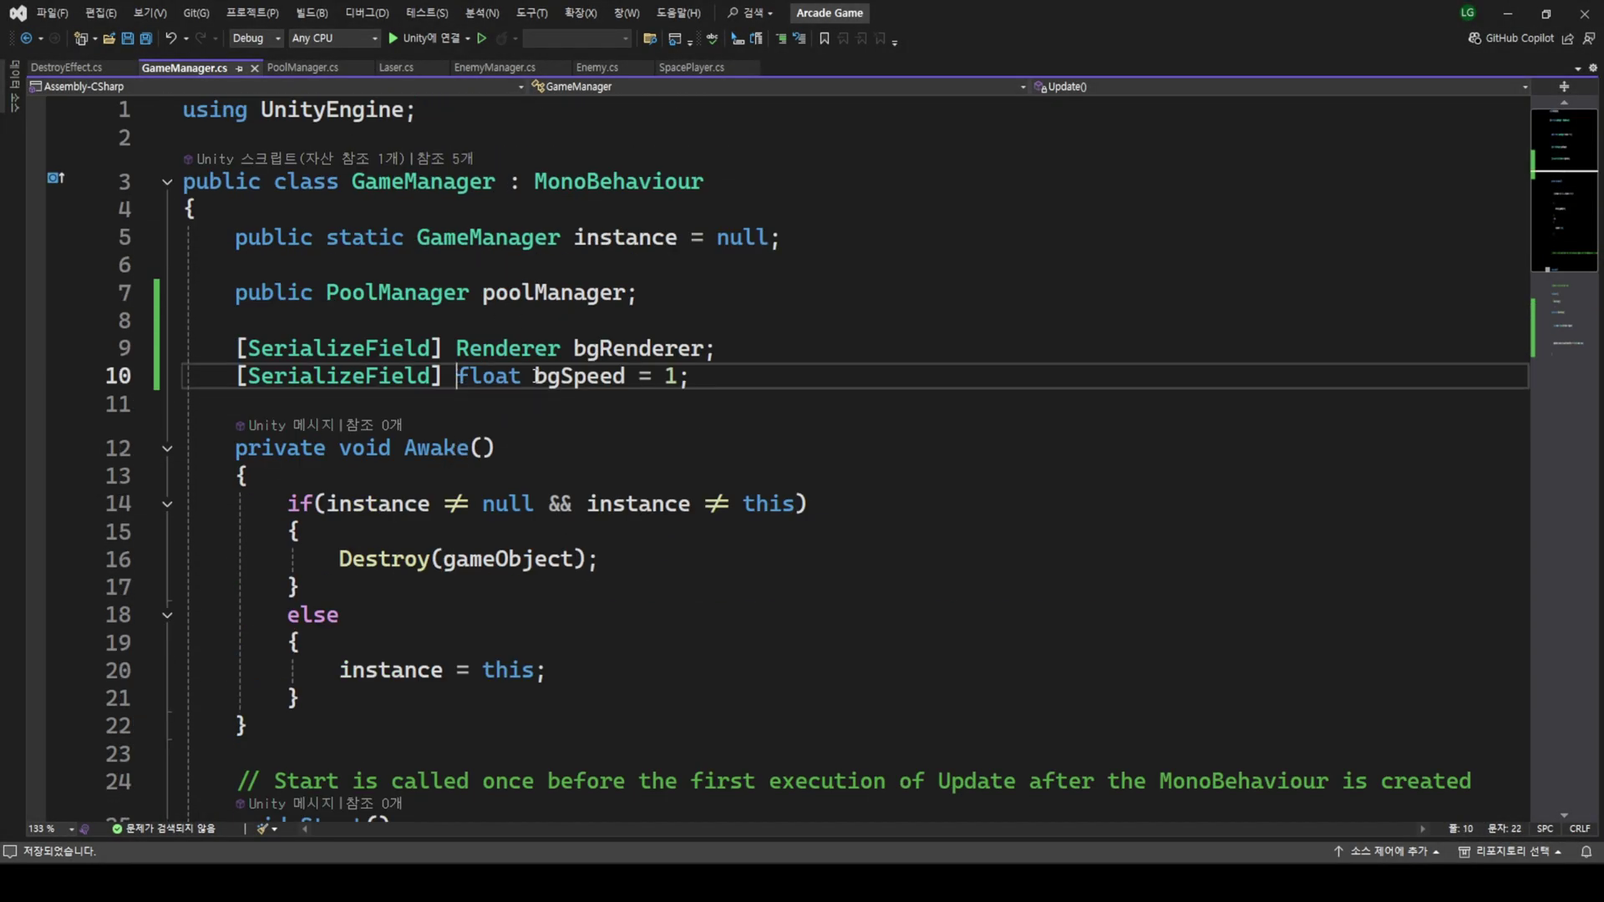
pyautogui.hotkey('shift', 'Home')
pyautogui.press('BackSpace')
pyautogui.press('End')
pyautogui.press('Left')
pyautogui.press('Left')
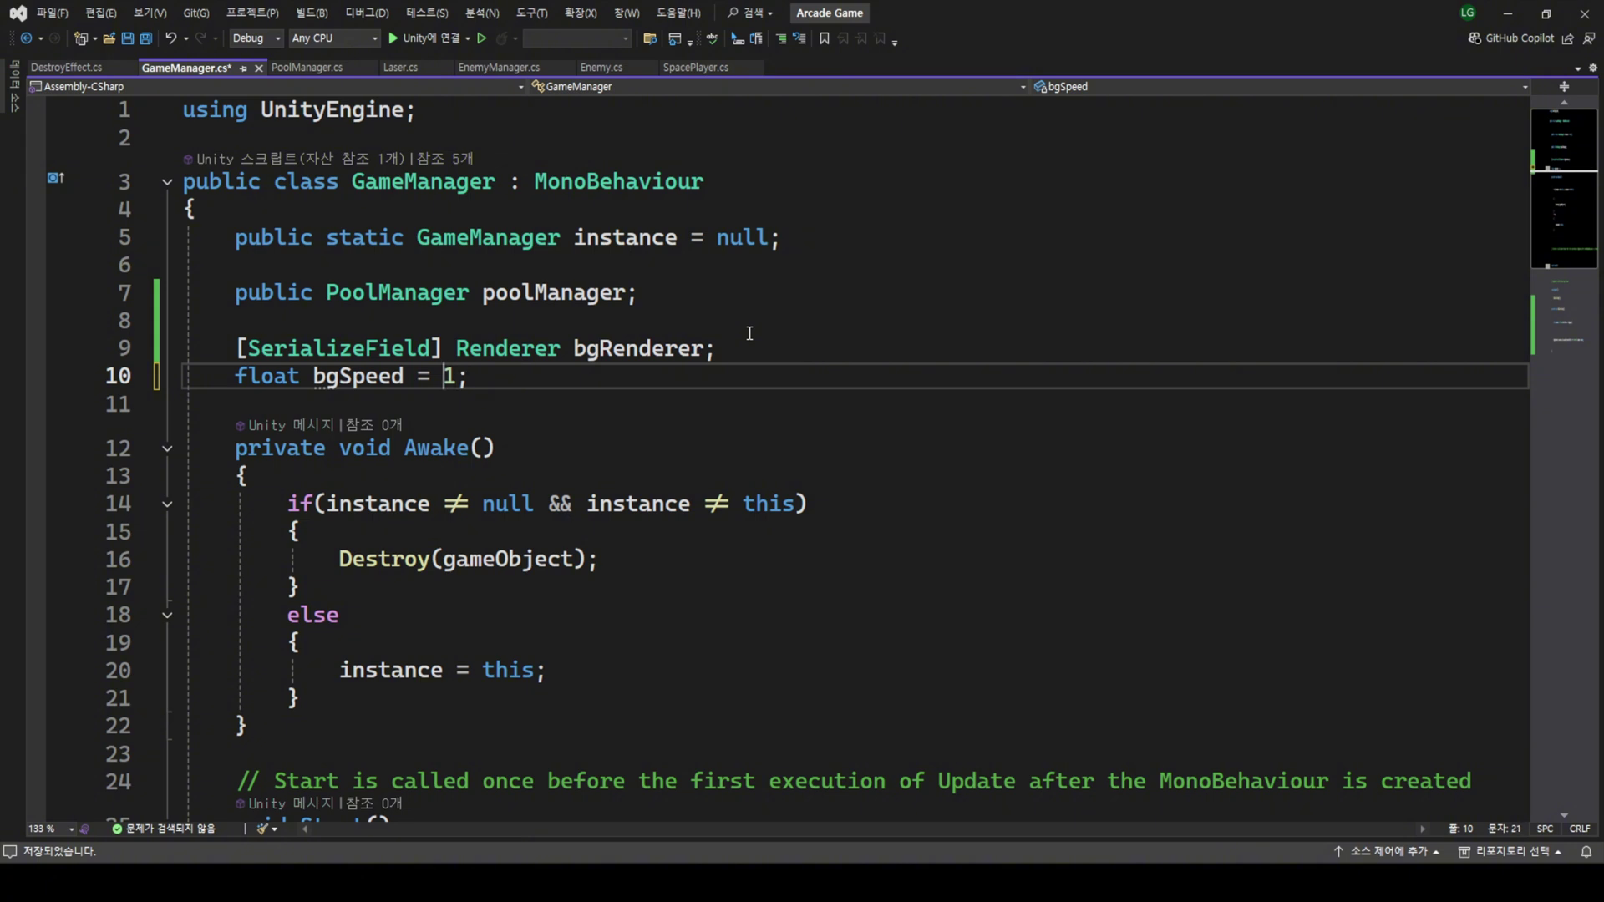
pyautogui.press('Delete')
pyautogui.write('0.5f')
pyautogui.press('Home')
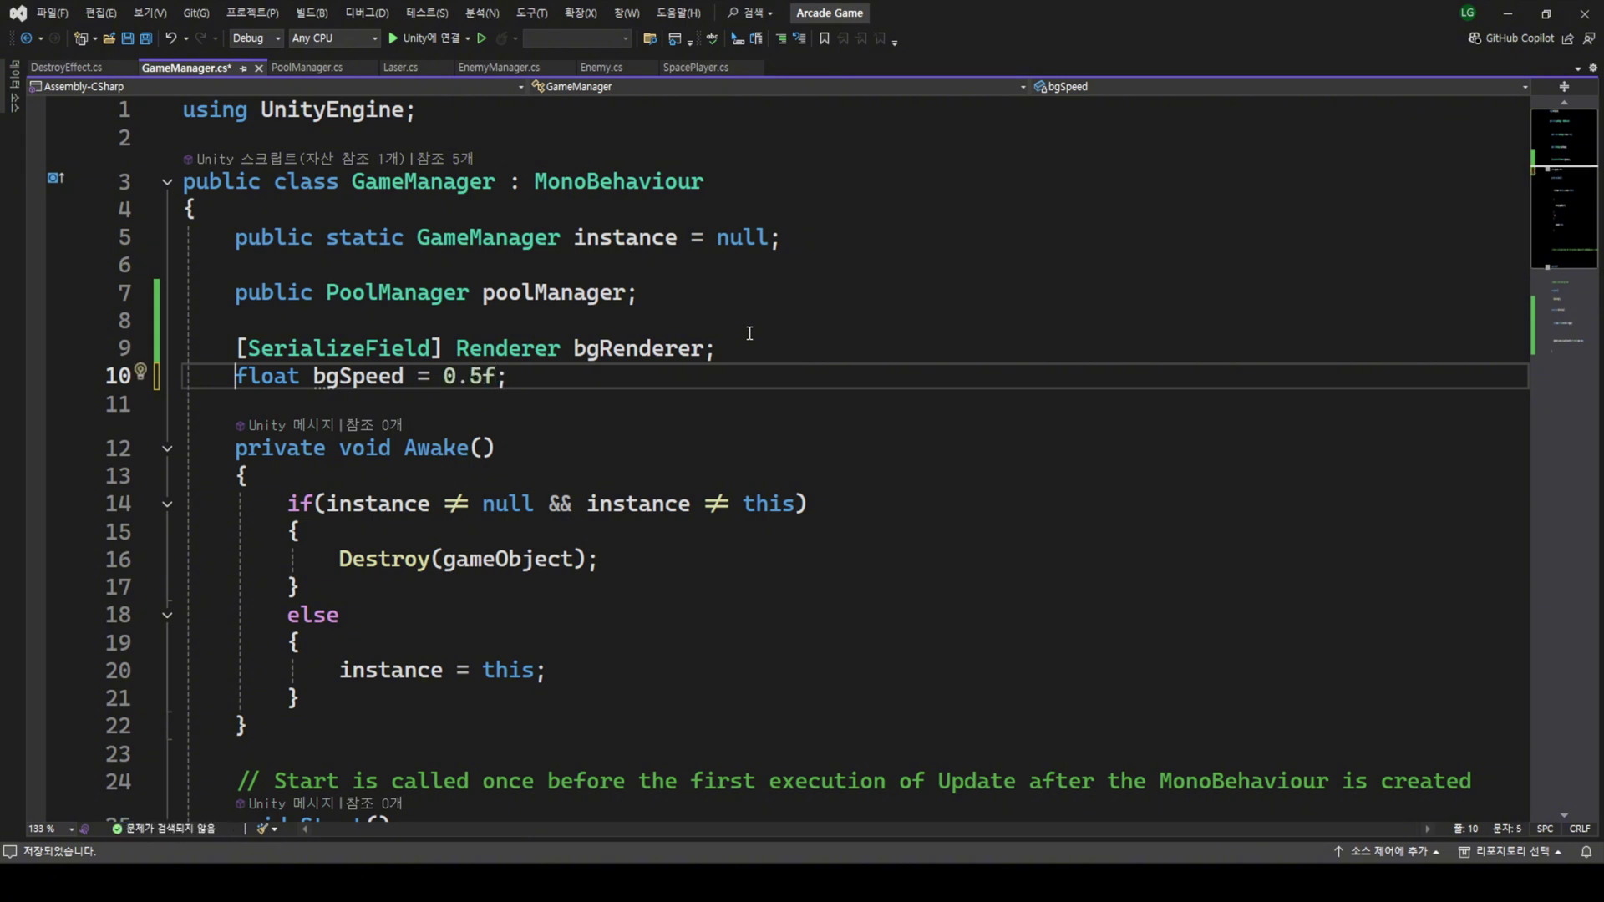
pyautogui.write('con ')
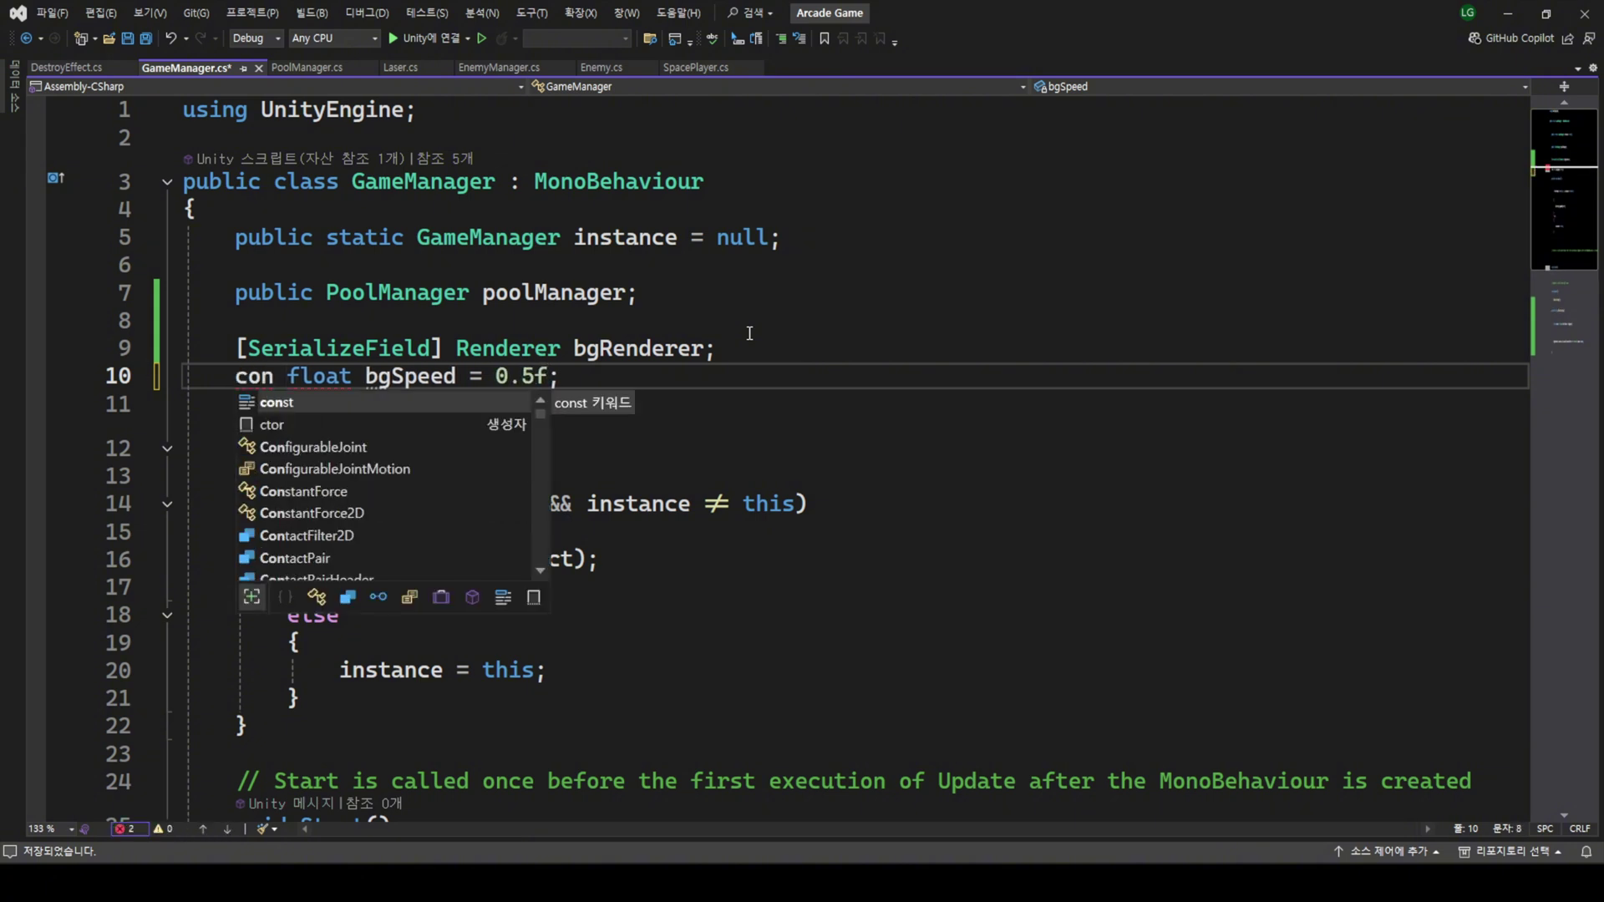
pyautogui.write('st')
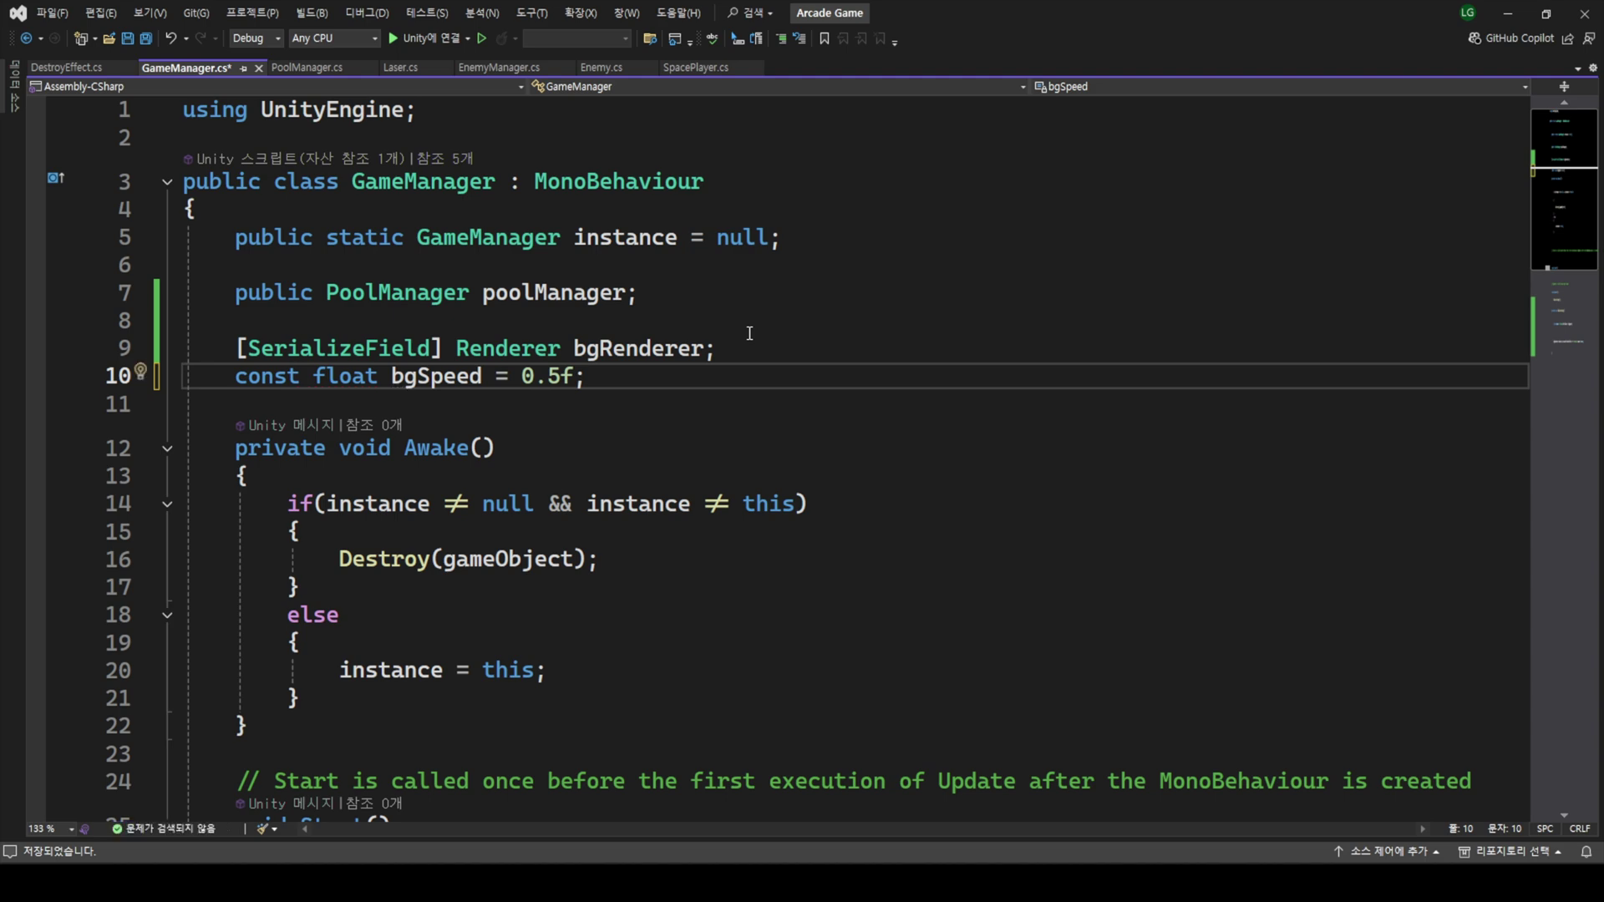
pyautogui.hotkey('ctrl', 's')
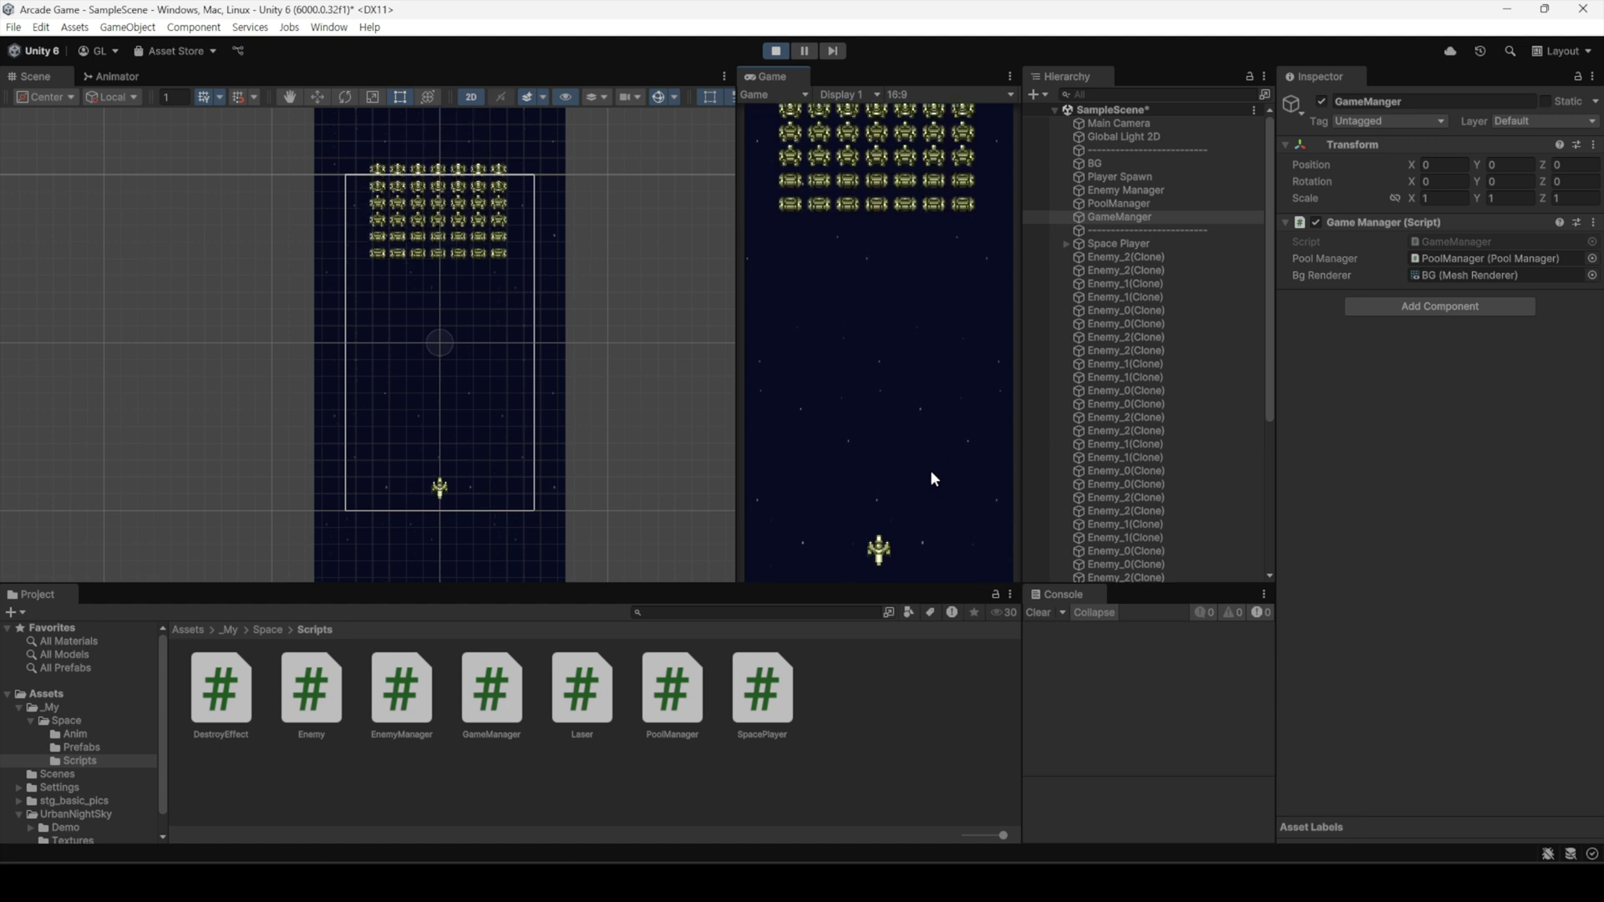
# - Play-test the game, steering the ship left and right while firing at enemies
pyautogui.press('Left')
pyautogui.press('Right')
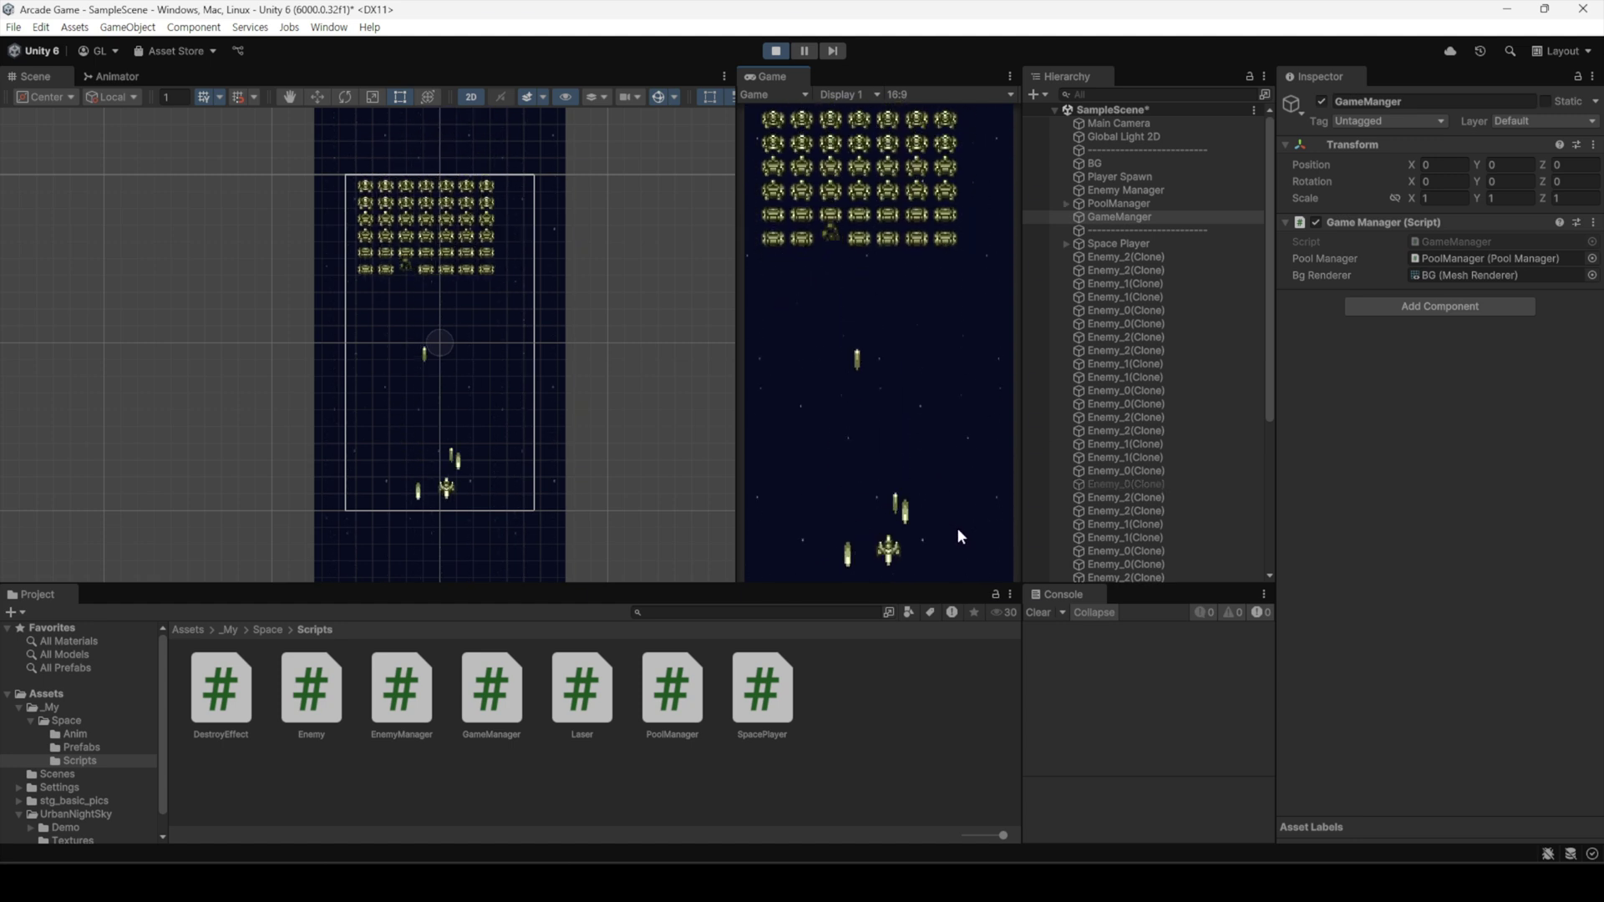
pyautogui.press('Left')
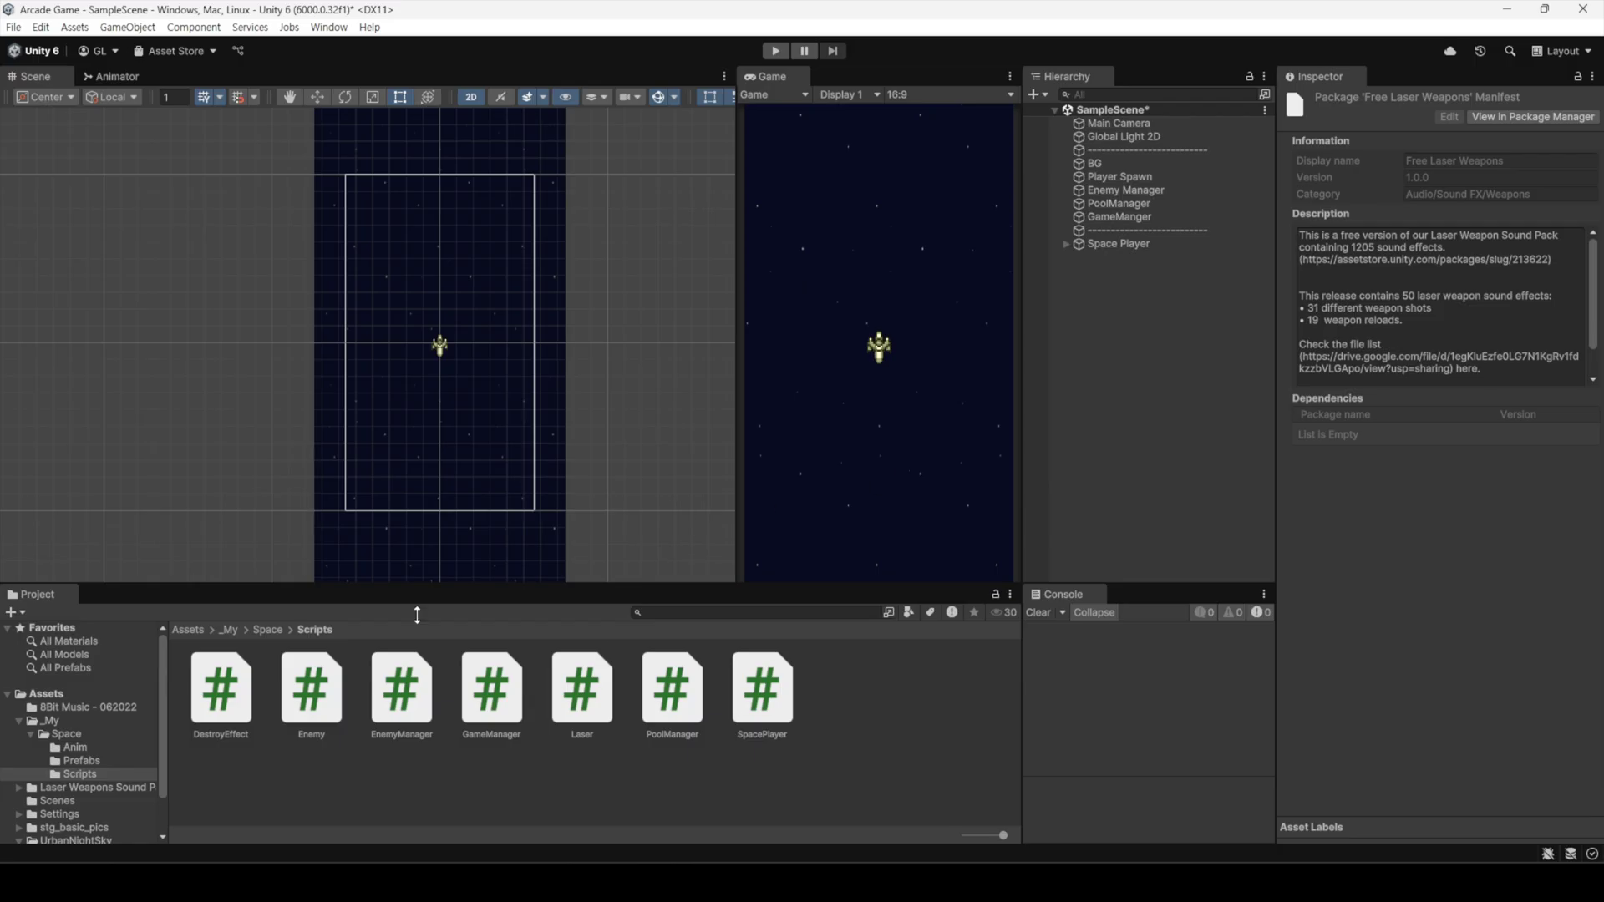
# - Open the Player_Laser prefab from Prefabs and expand the Laser Weapons Sound Pack folder
pyautogui.click(94, 762)
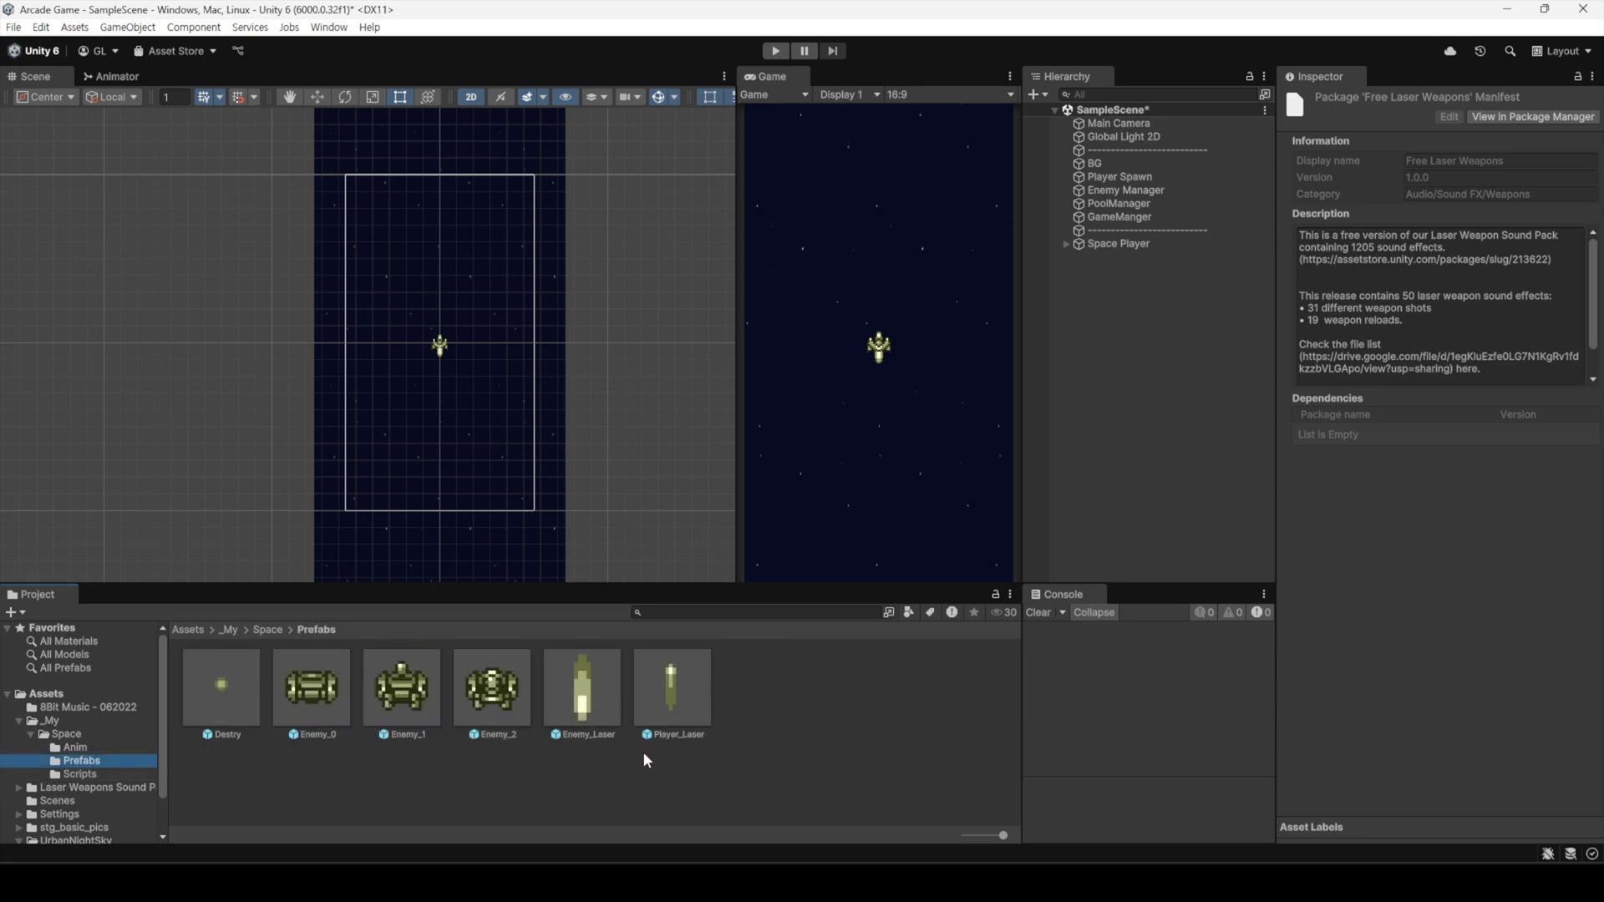
pyautogui.doubleClick(672, 688)
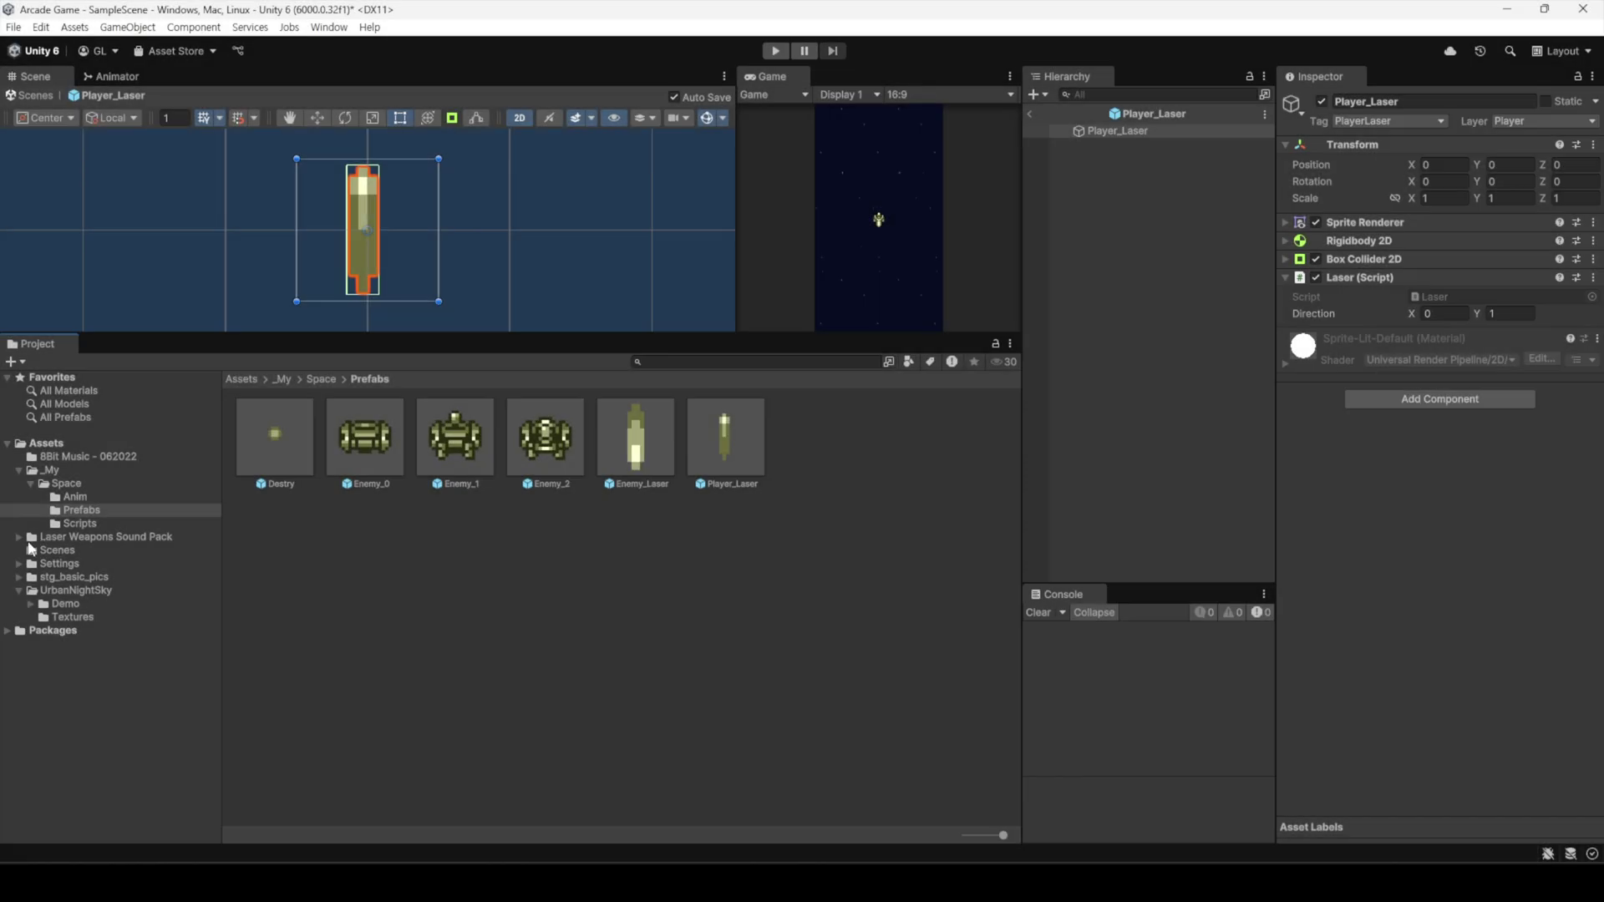
pyautogui.click(18, 537)
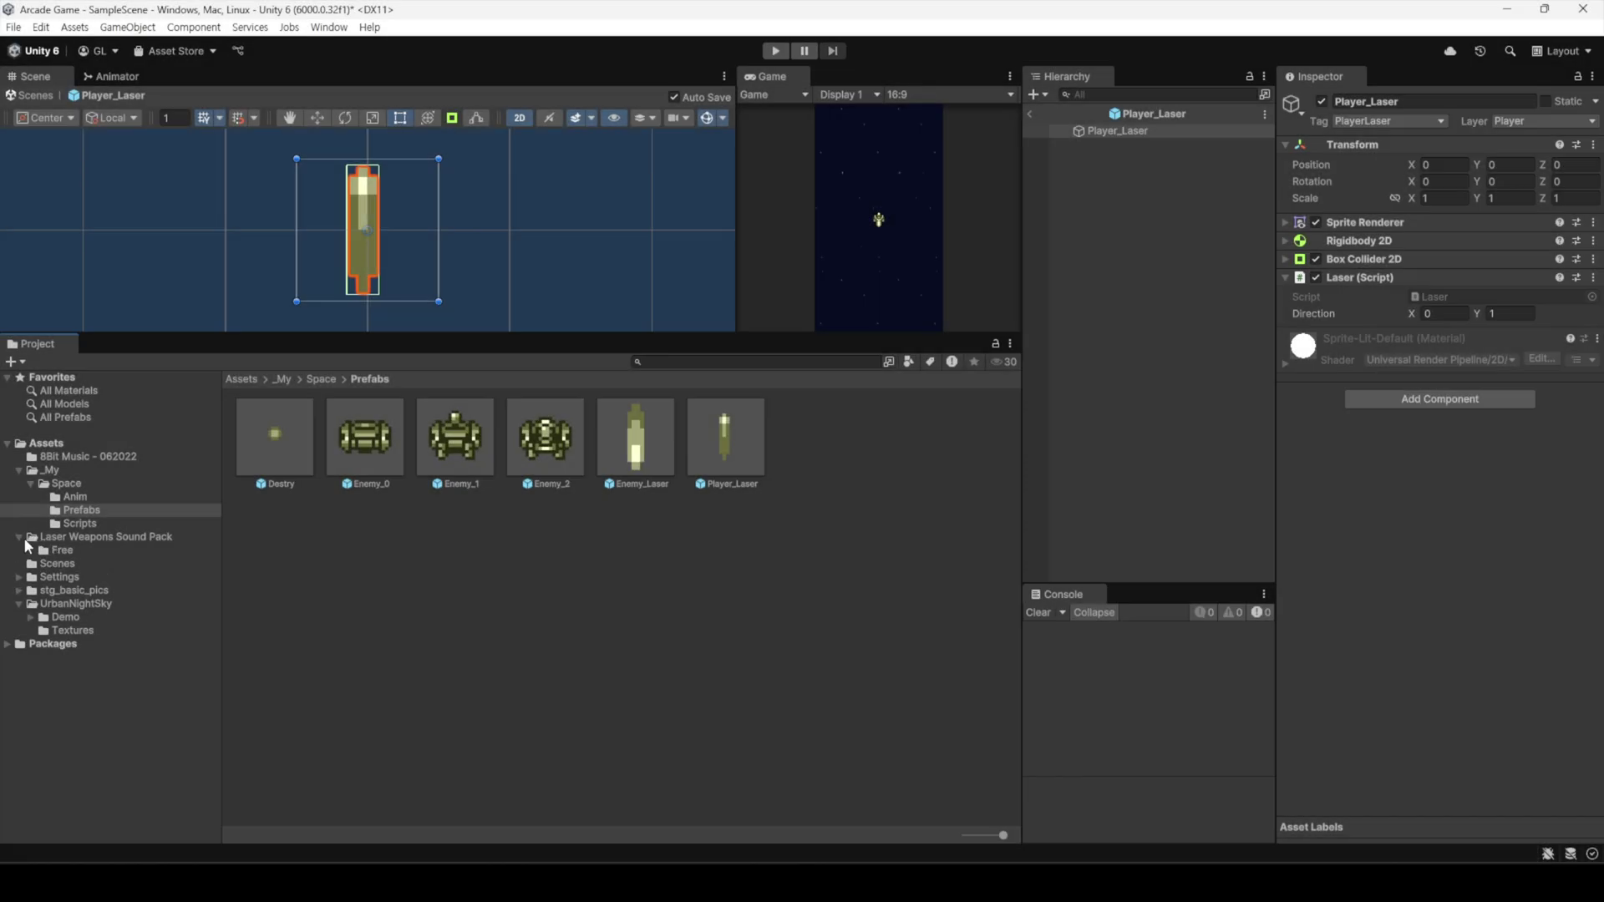
# - Preview the light_blast_5 clip and add an Audio Source component to Player_Laser
pyautogui.click(70, 550)
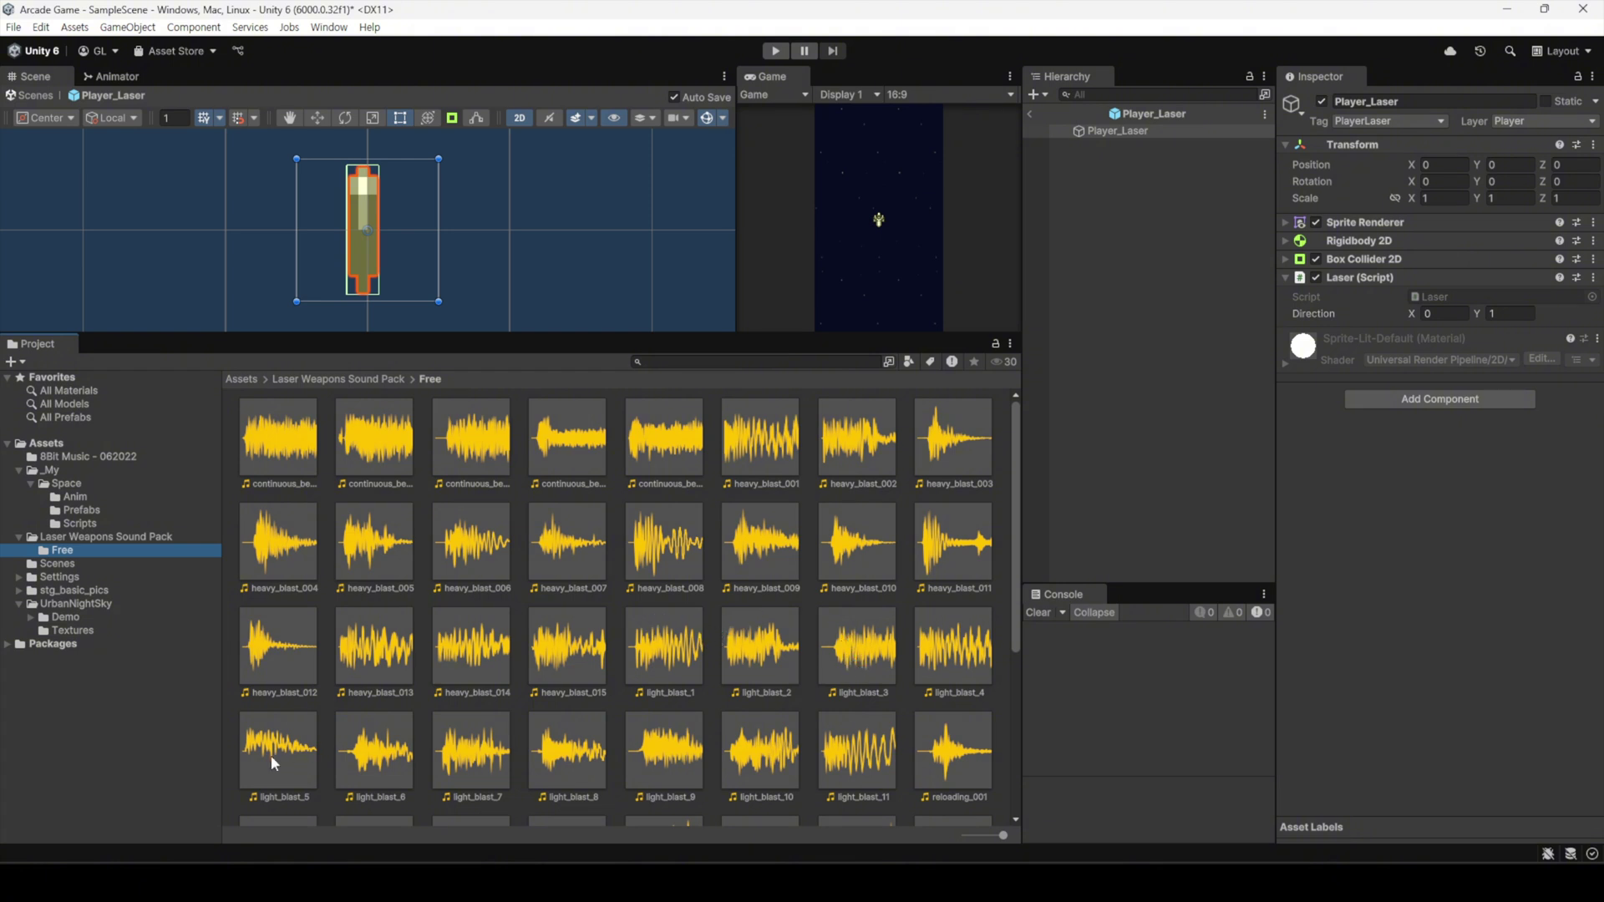
pyautogui.click(305, 752)
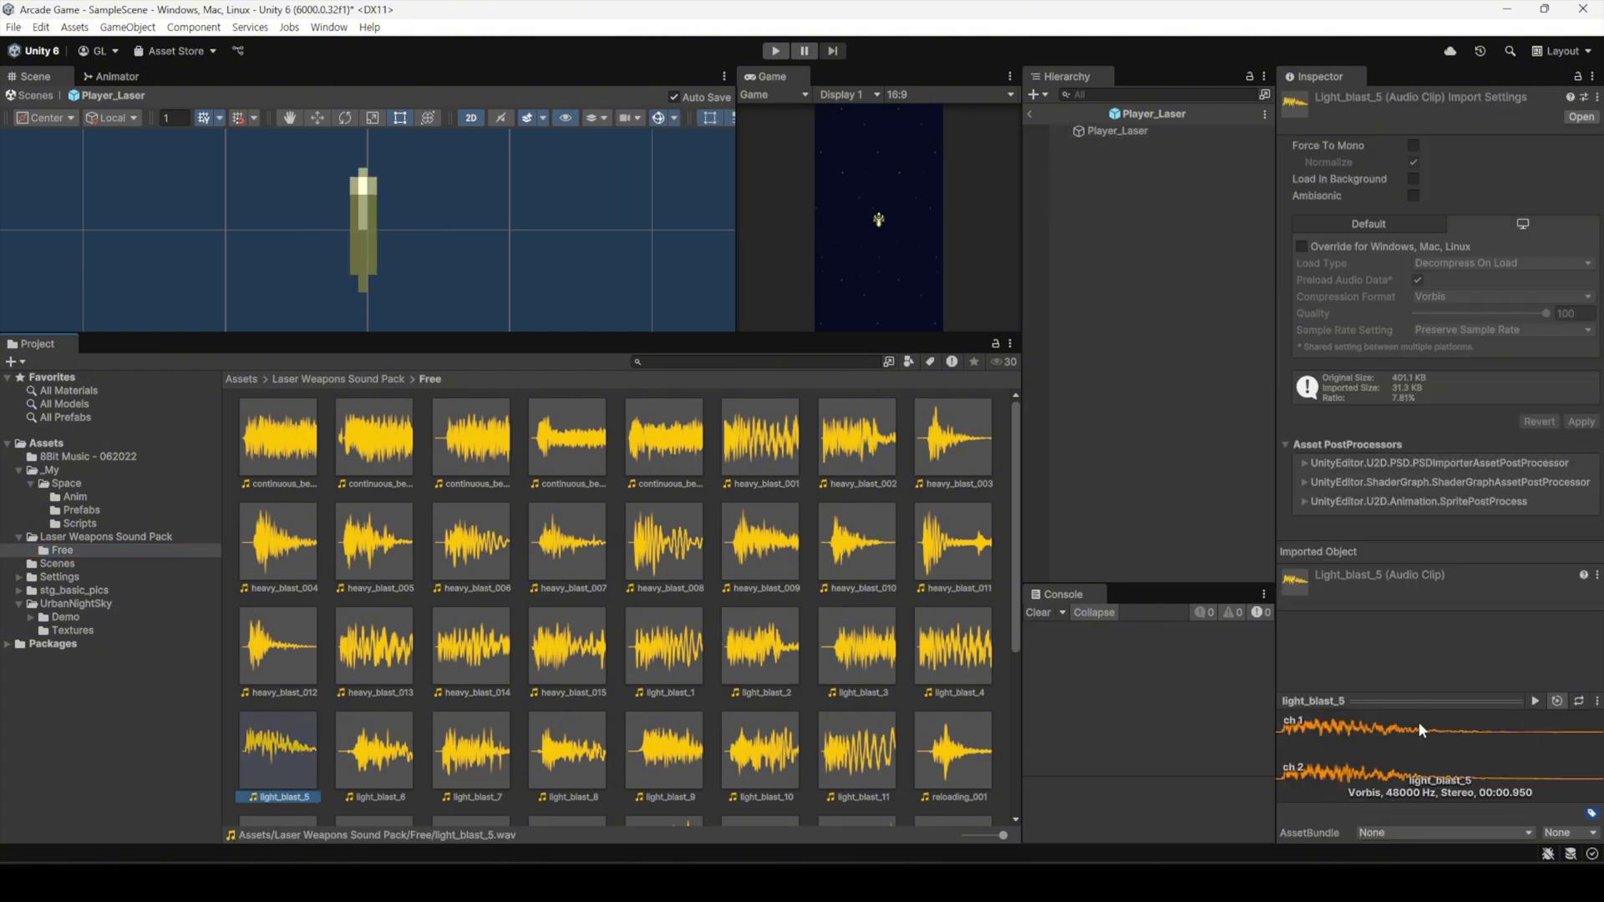
pyautogui.click(1125, 137)
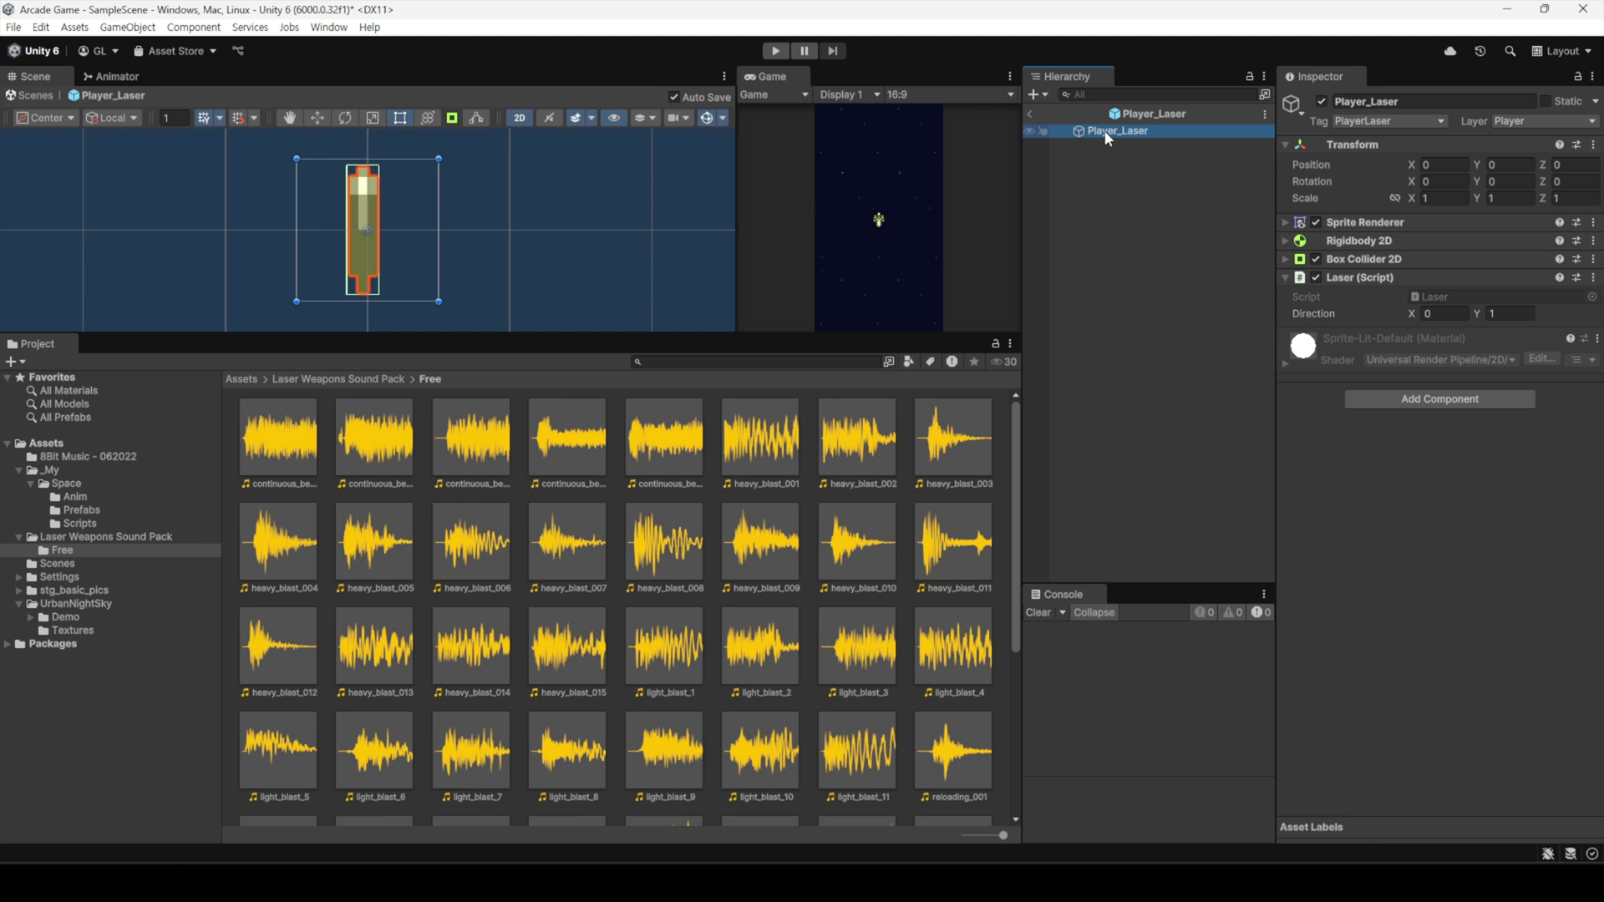
pyautogui.click(1424, 400)
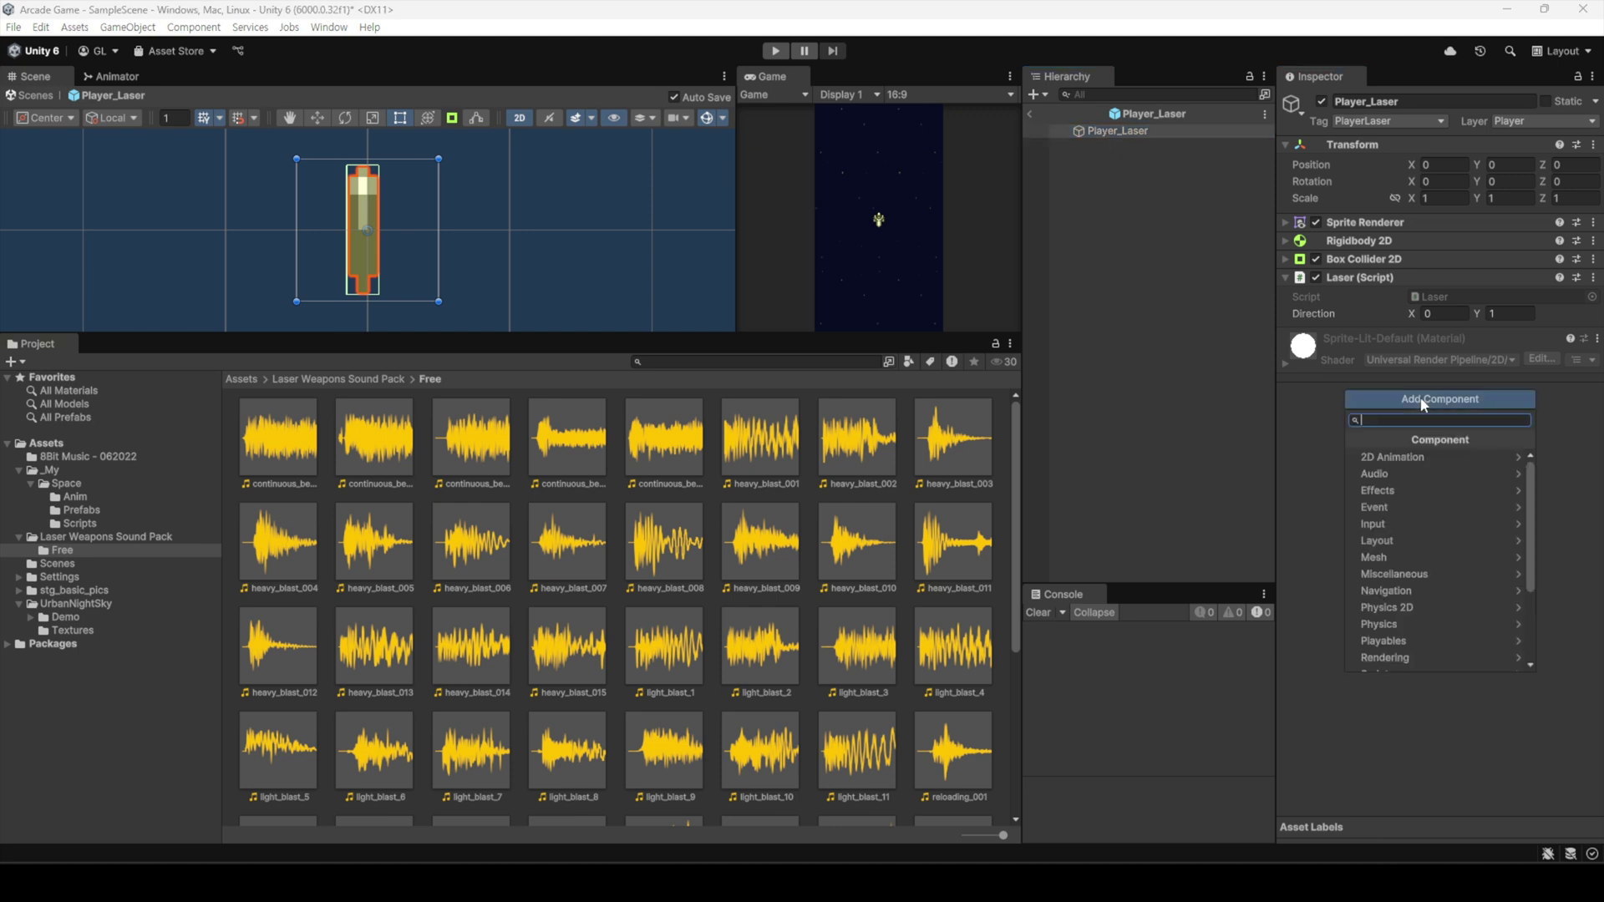
pyautogui.click(1401, 473)
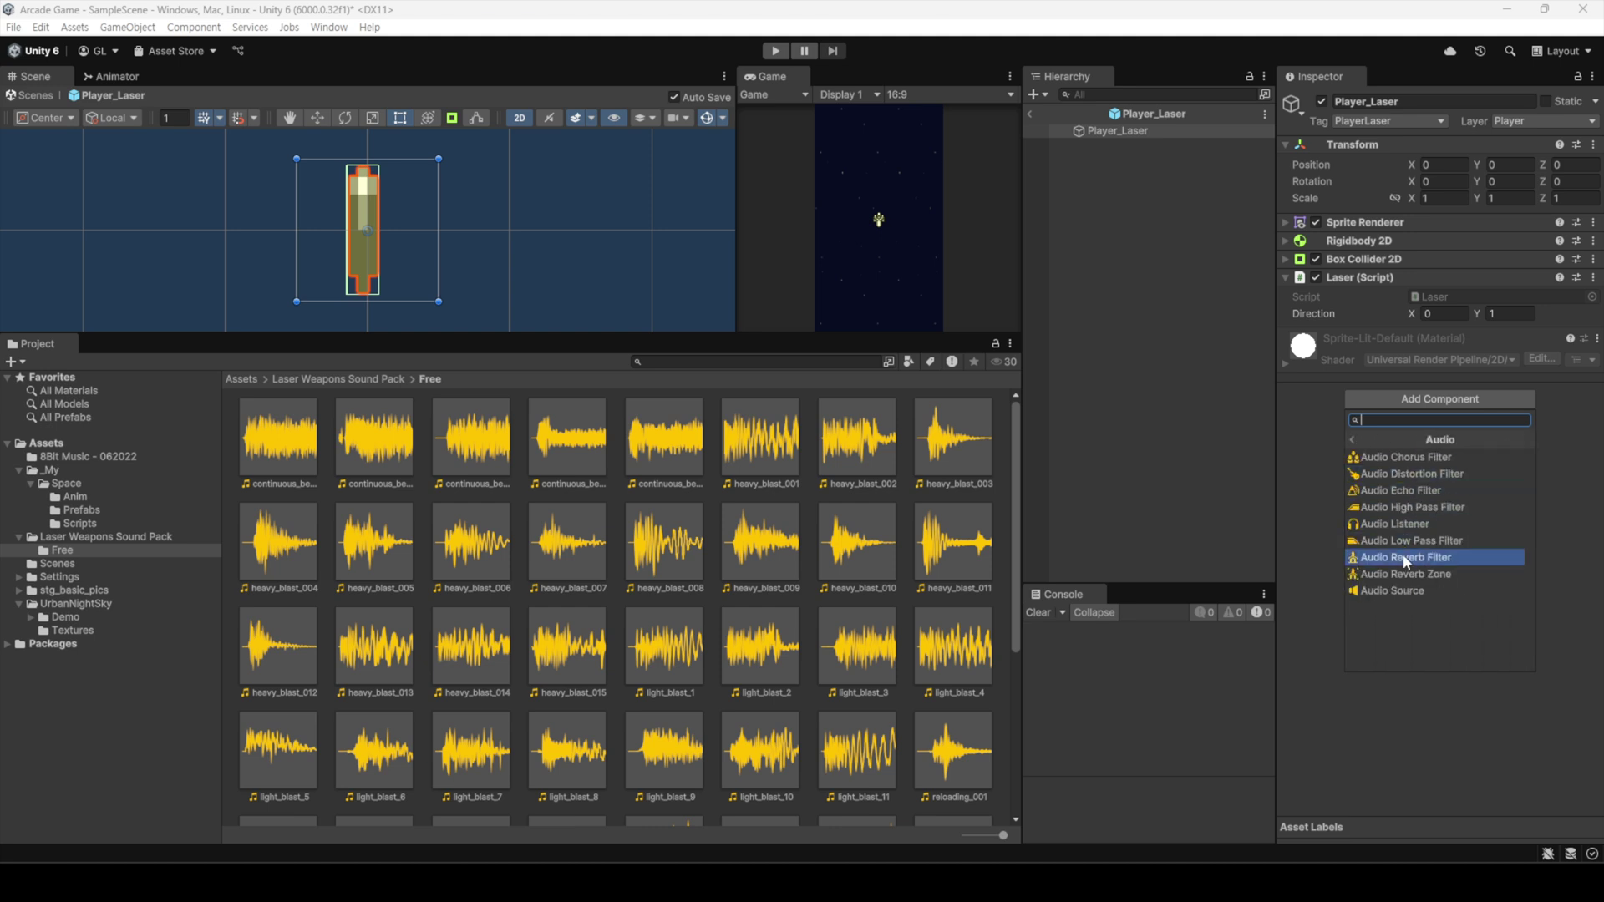
pyautogui.click(1406, 594)
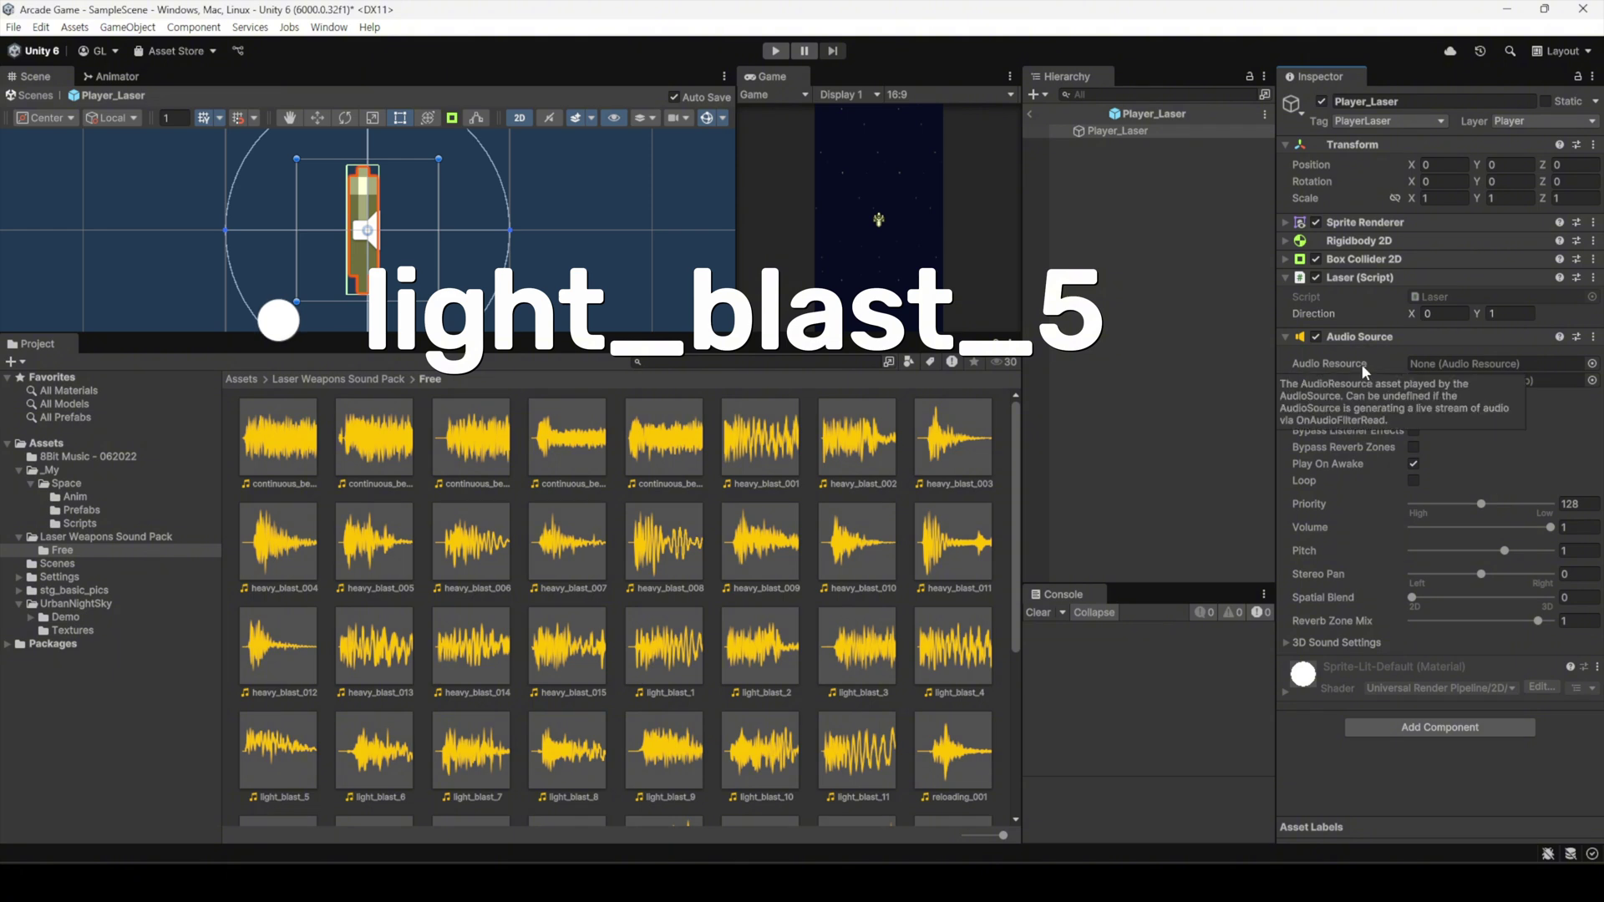
# - Assign light_blast_5 as the Audio Source's resource and keep its volume at 1
pyautogui.scroll(-3, 283, 735)
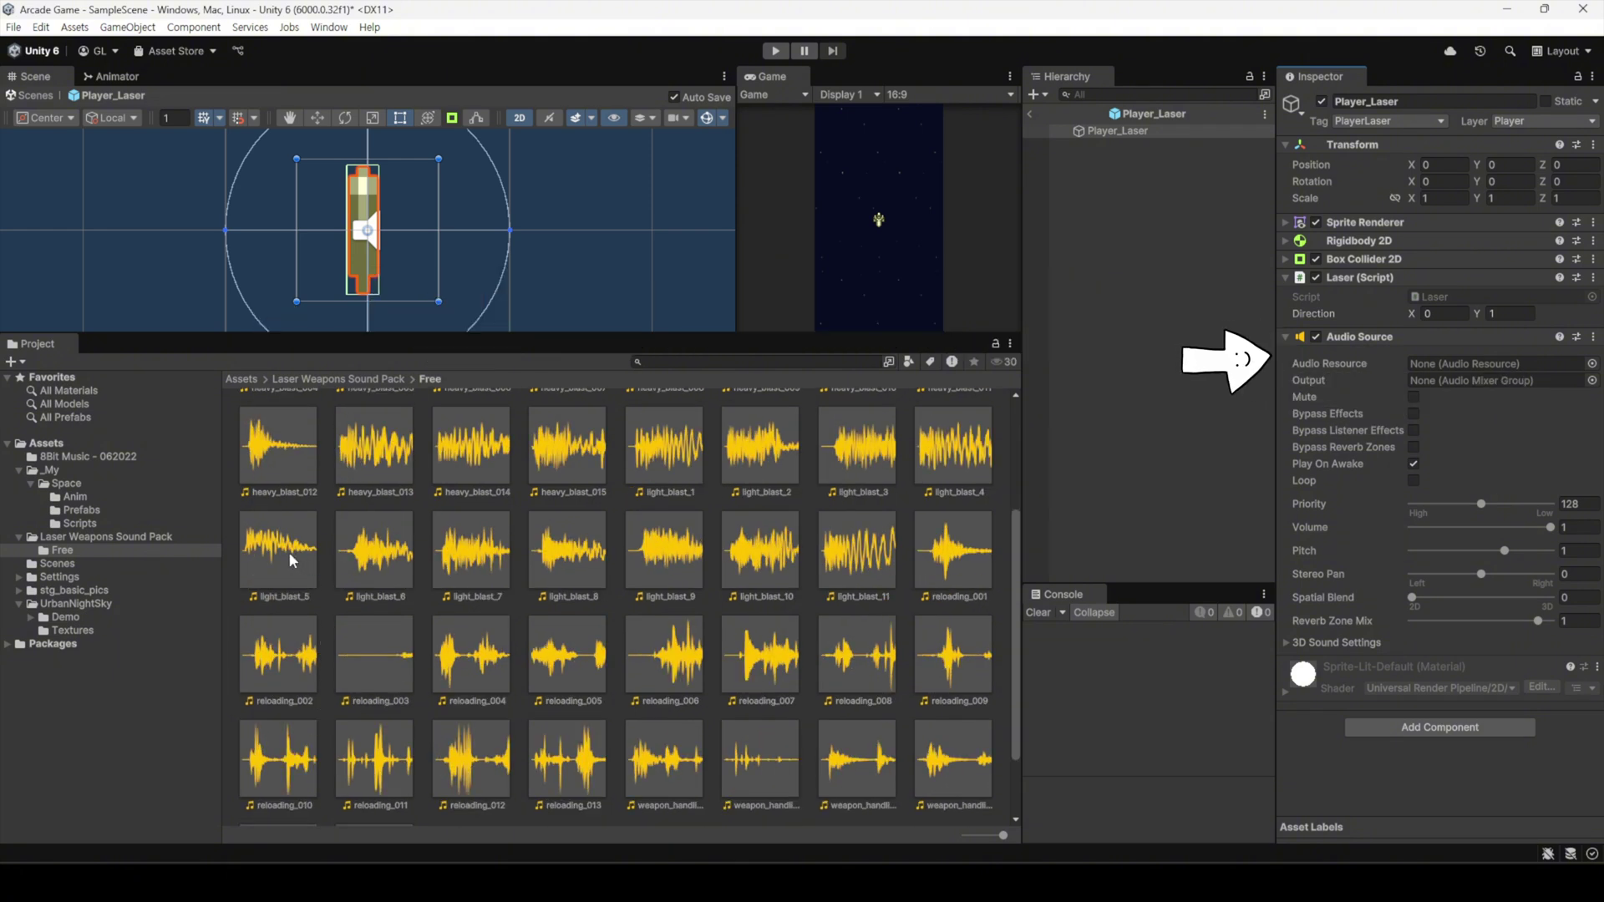
pyautogui.moveTo(292, 560); pyautogui.dragTo(1447, 369)
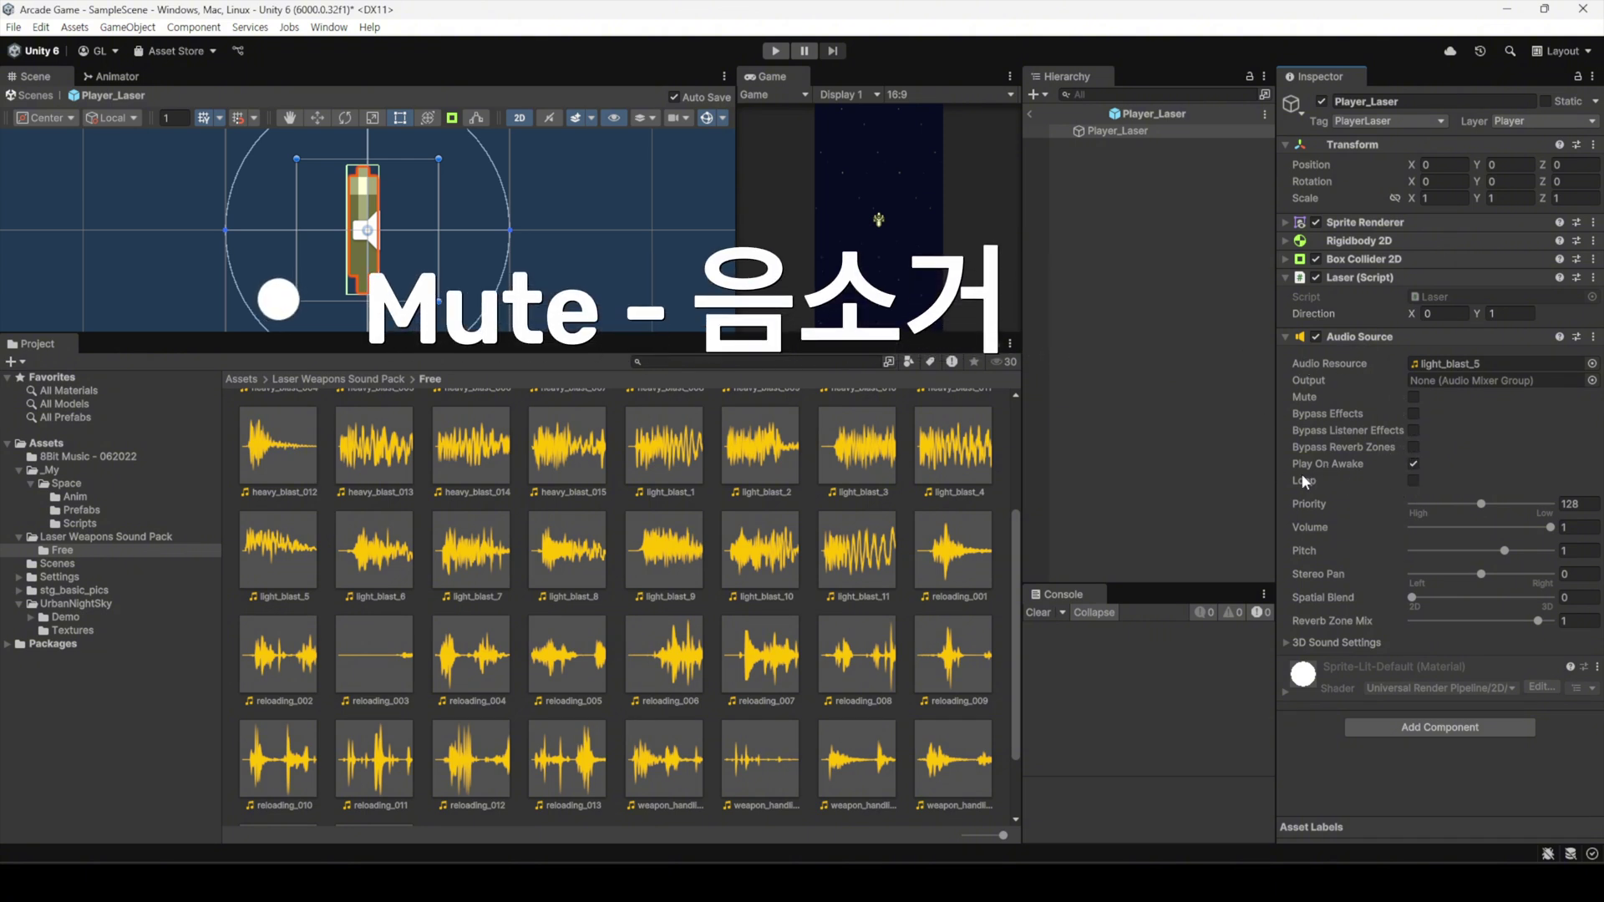
pyautogui.moveTo(1305, 509)
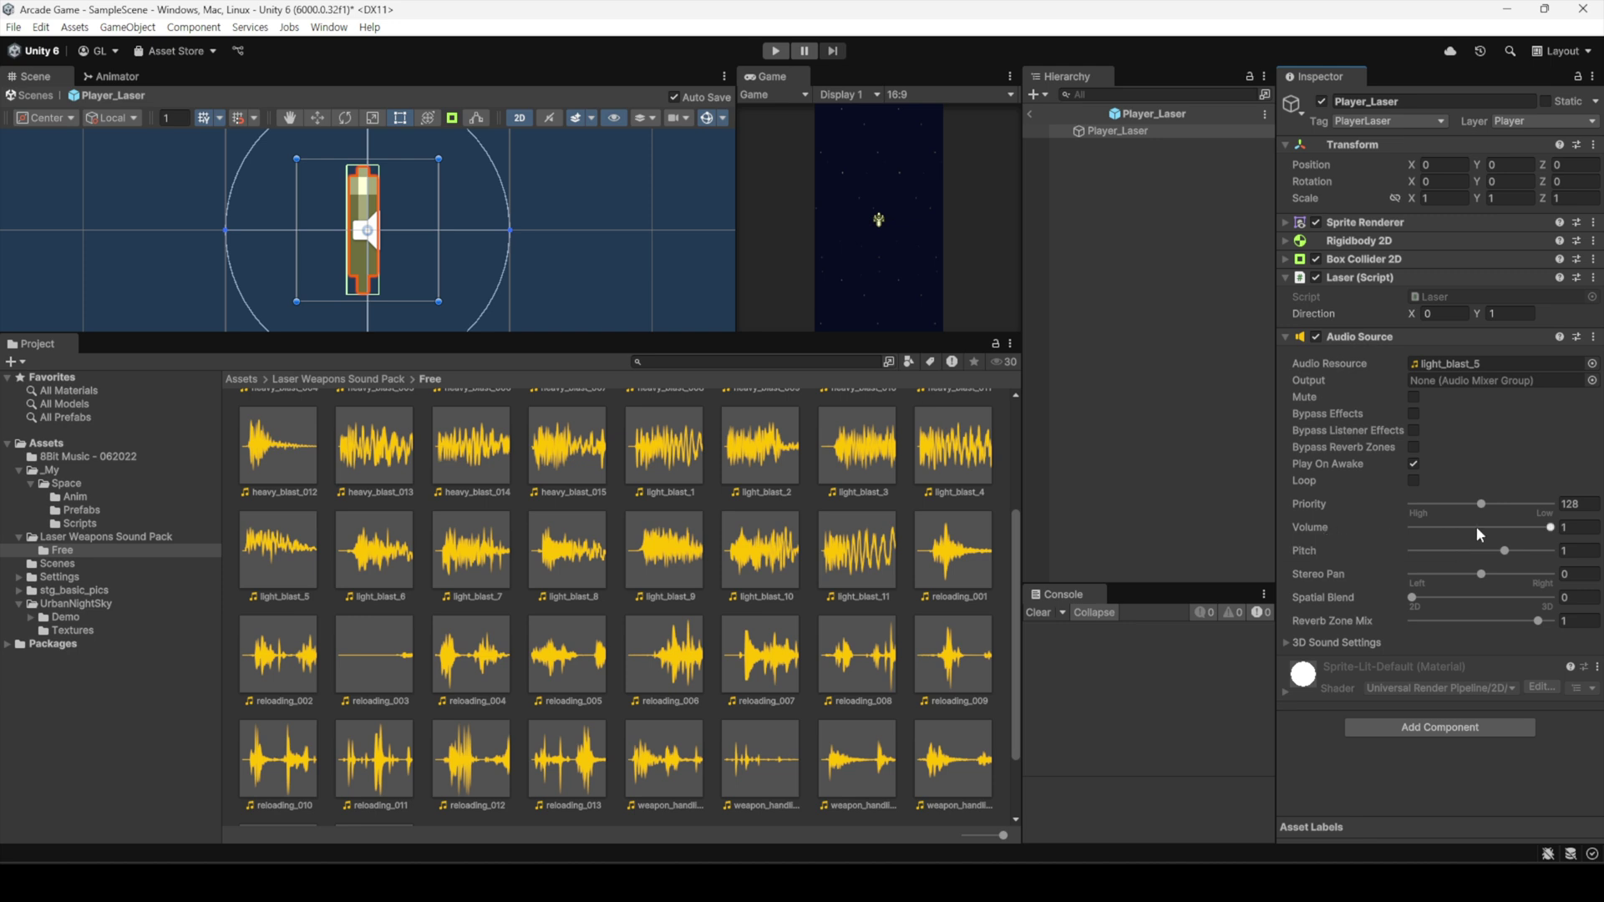
pyautogui.moveTo(1551, 528)
pyautogui.mouseDown()
pyautogui.moveTo(1418, 528)
pyautogui.moveTo(1552, 530)
pyautogui.mouseUp()
pyautogui.click(101, 511)
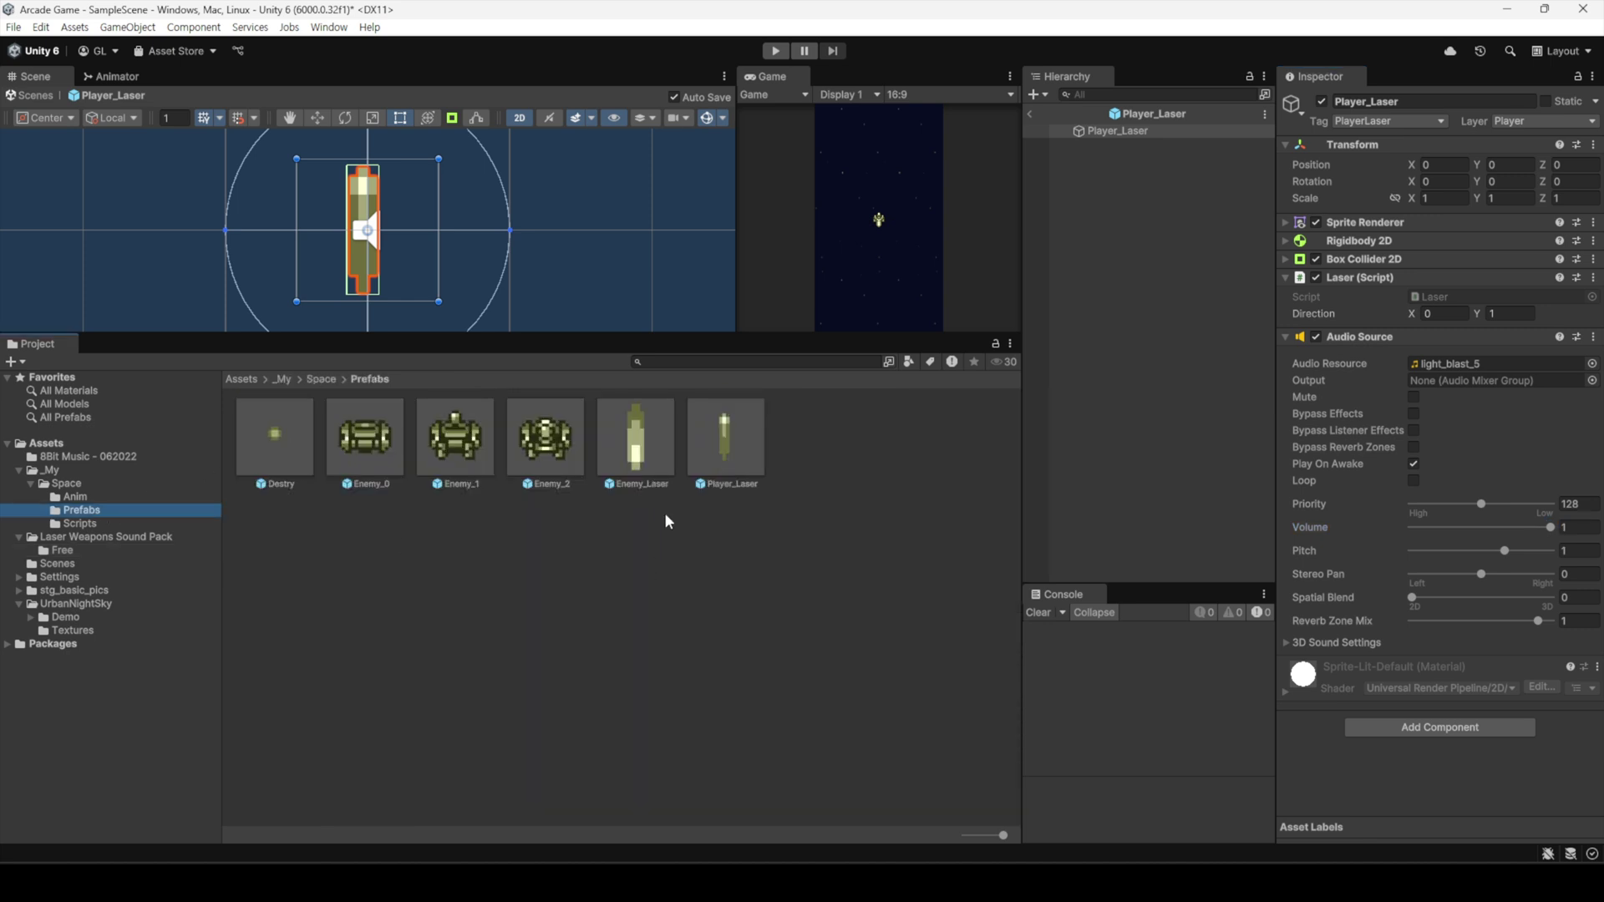
# - Add an Audio Source playing light_blast_8 to the Enemy_Laser prefab
pyautogui.doubleClick(643, 468)
pyautogui.click(1401, 399)
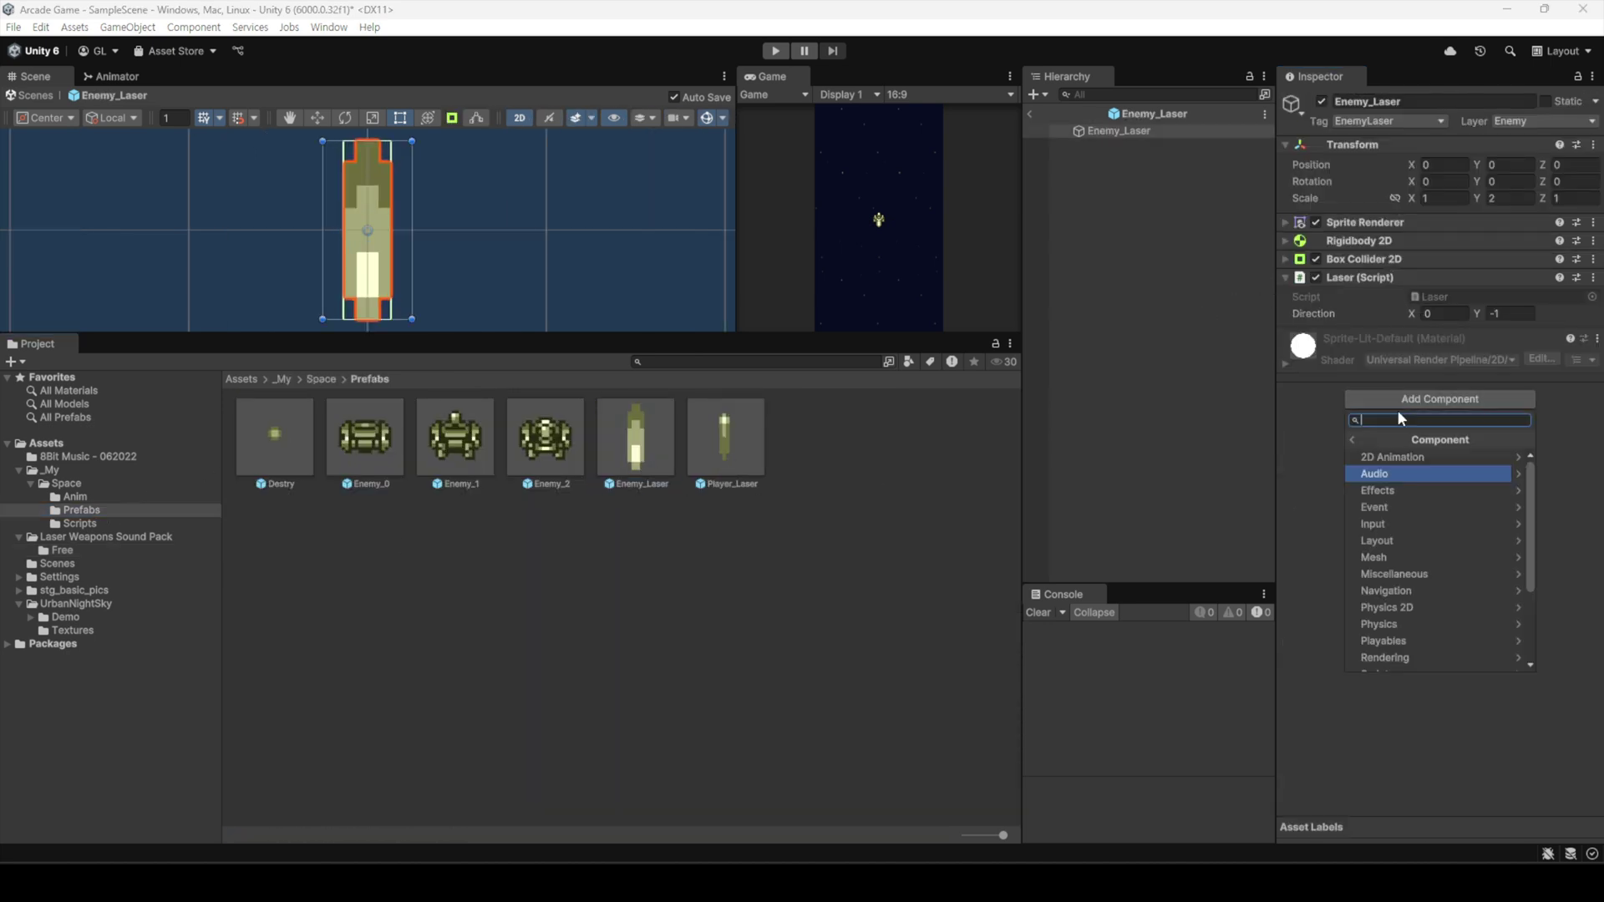
pyautogui.click(1374, 473)
pyautogui.click(1412, 593)
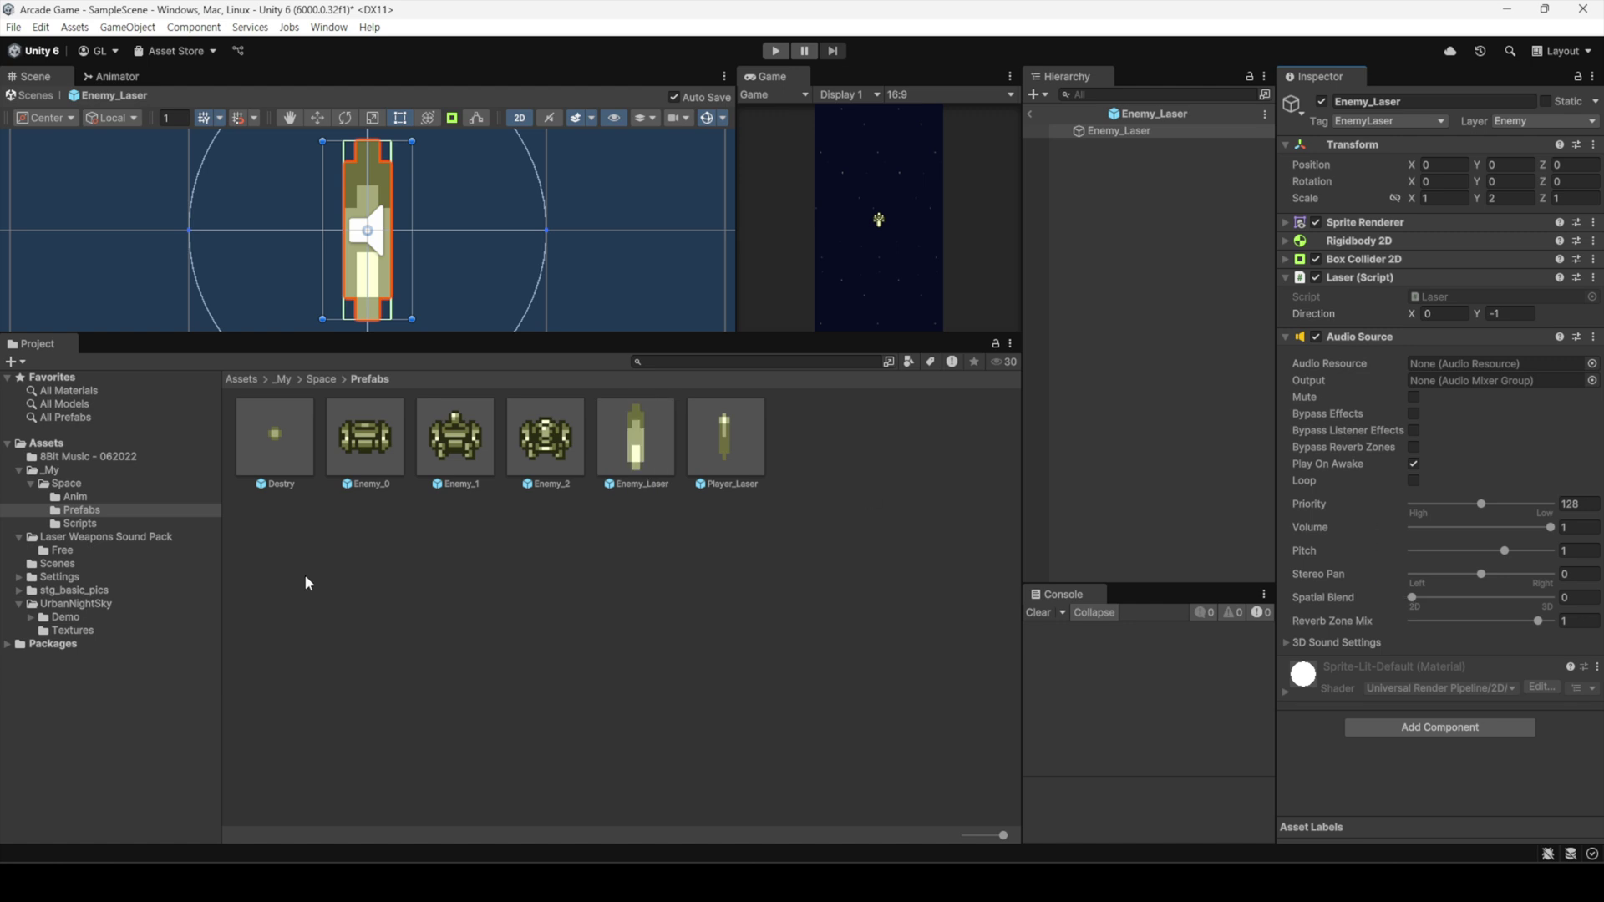
pyautogui.click(68, 551)
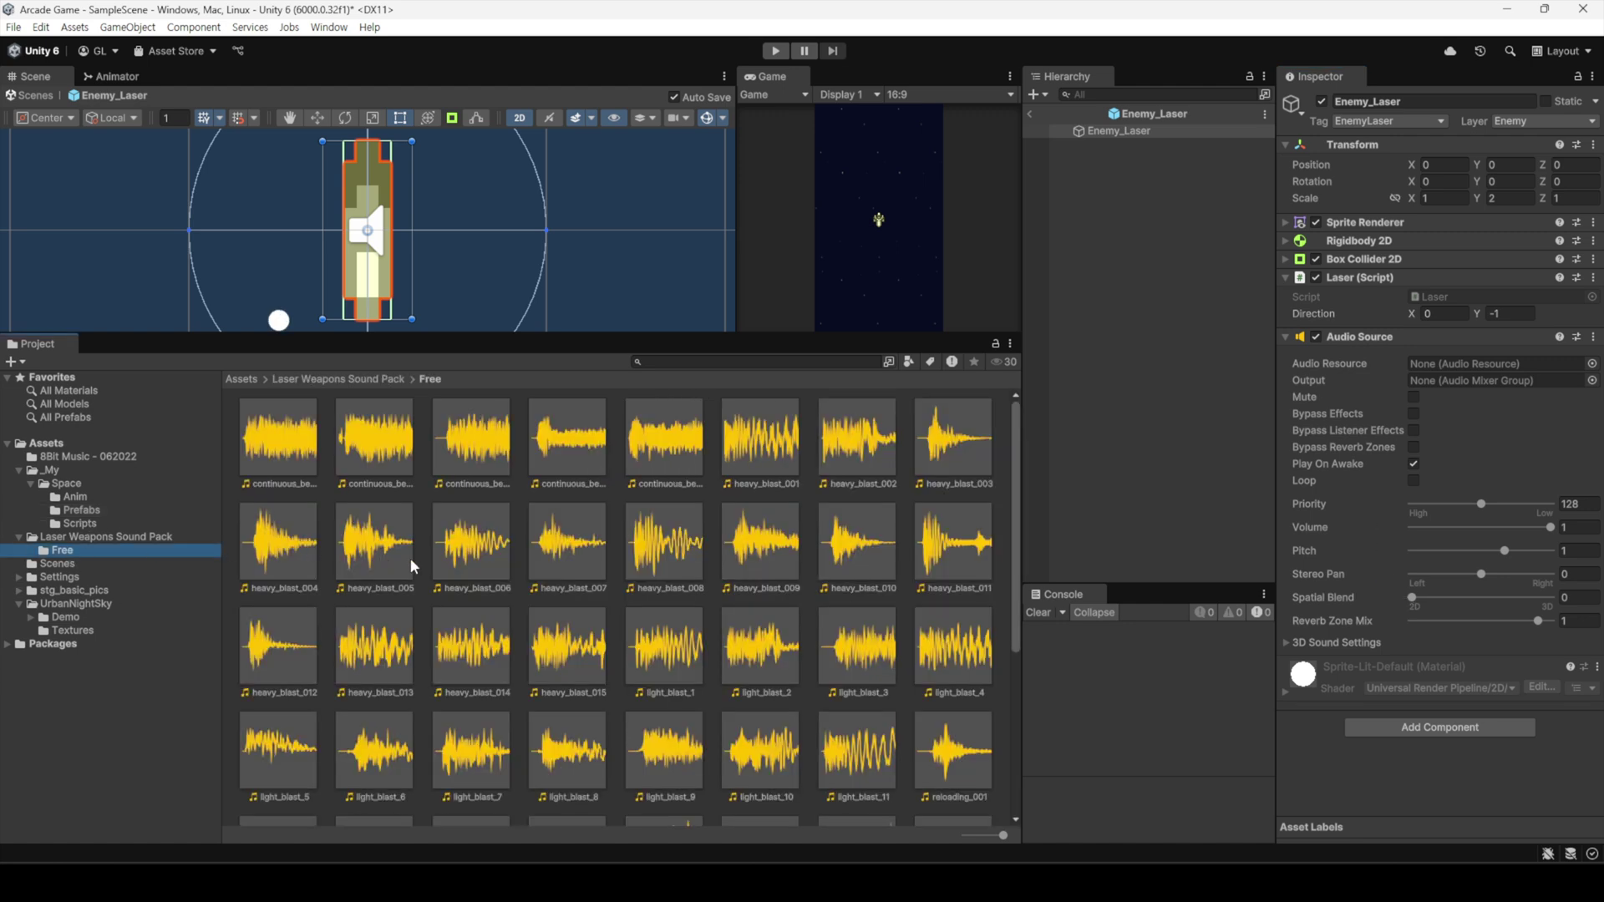
pyautogui.scroll(-2, 551, 589)
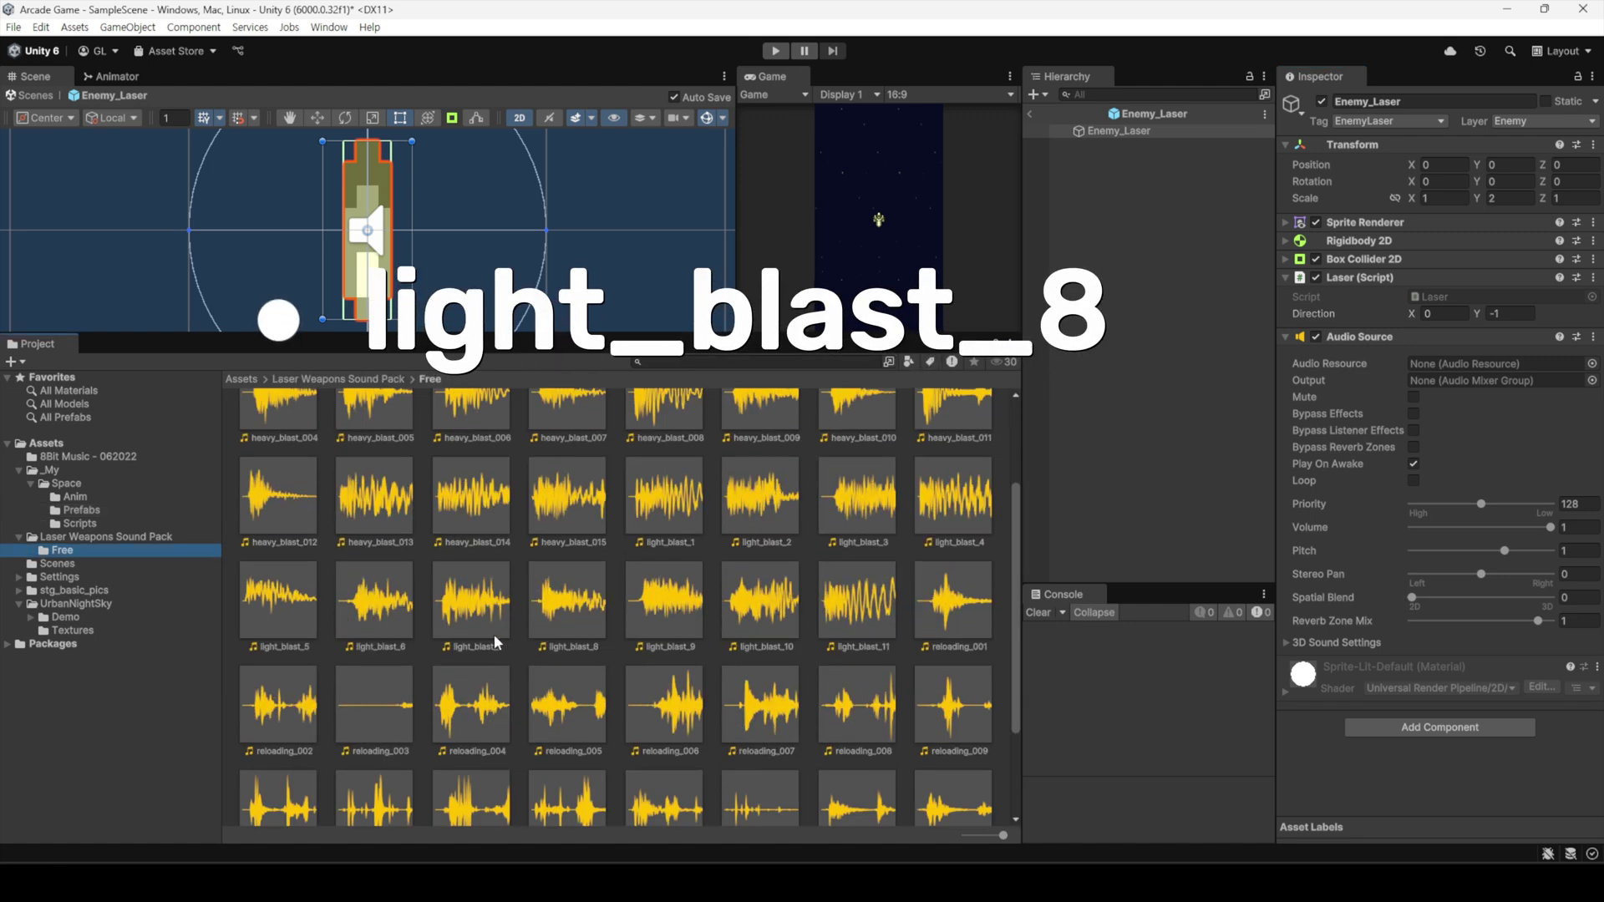
pyautogui.moveTo(568, 610); pyautogui.dragTo(1461, 364)
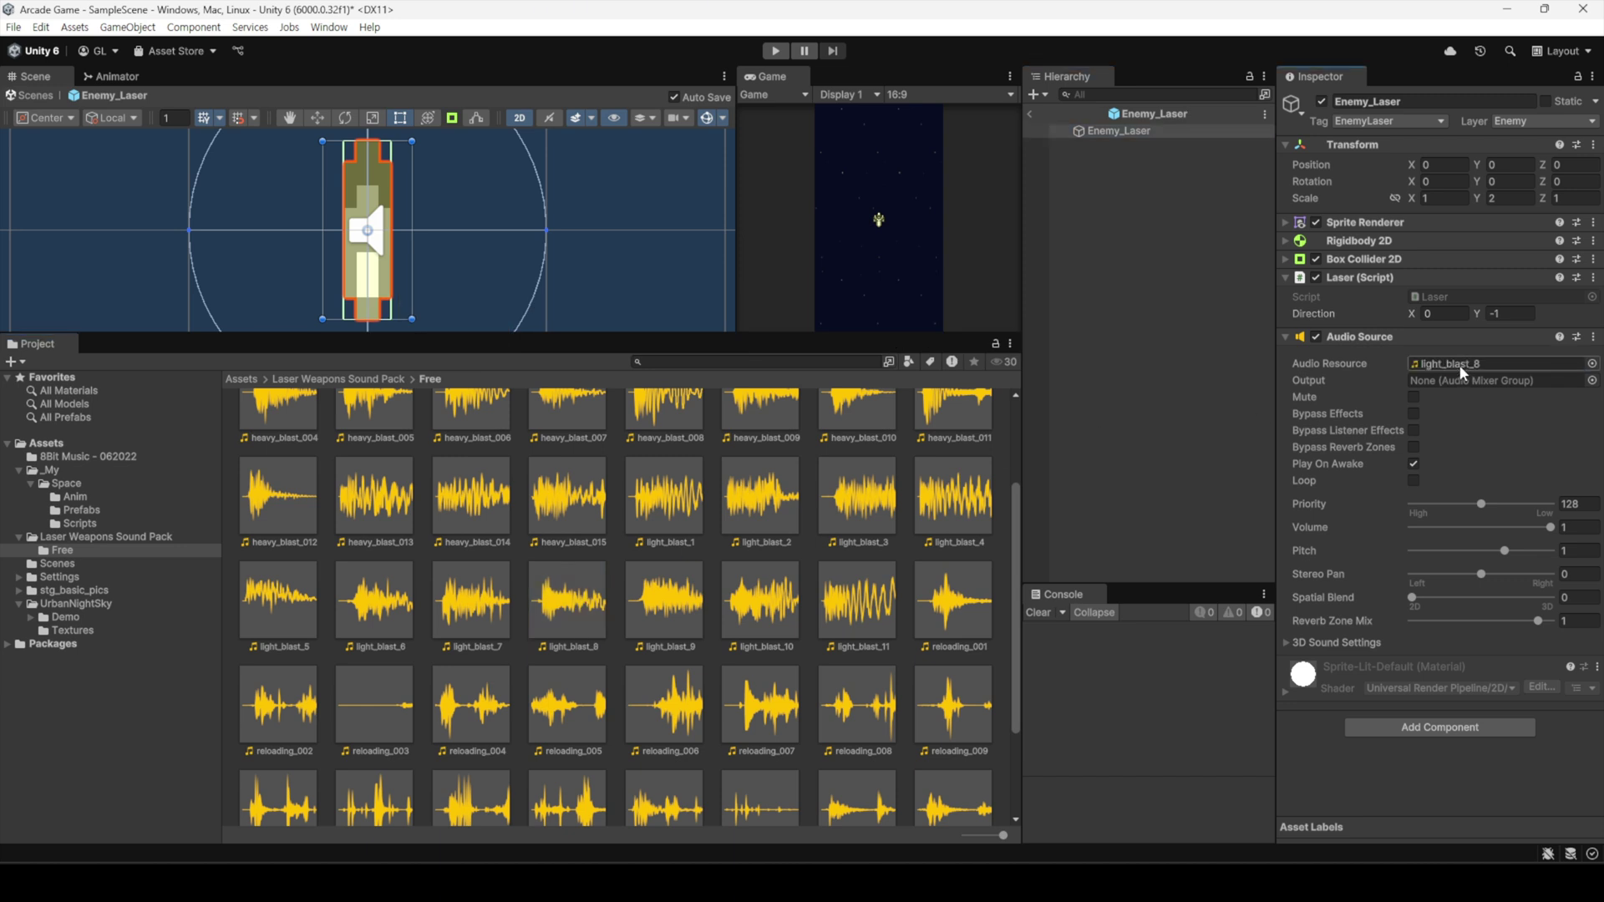
pyautogui.click(1031, 116)
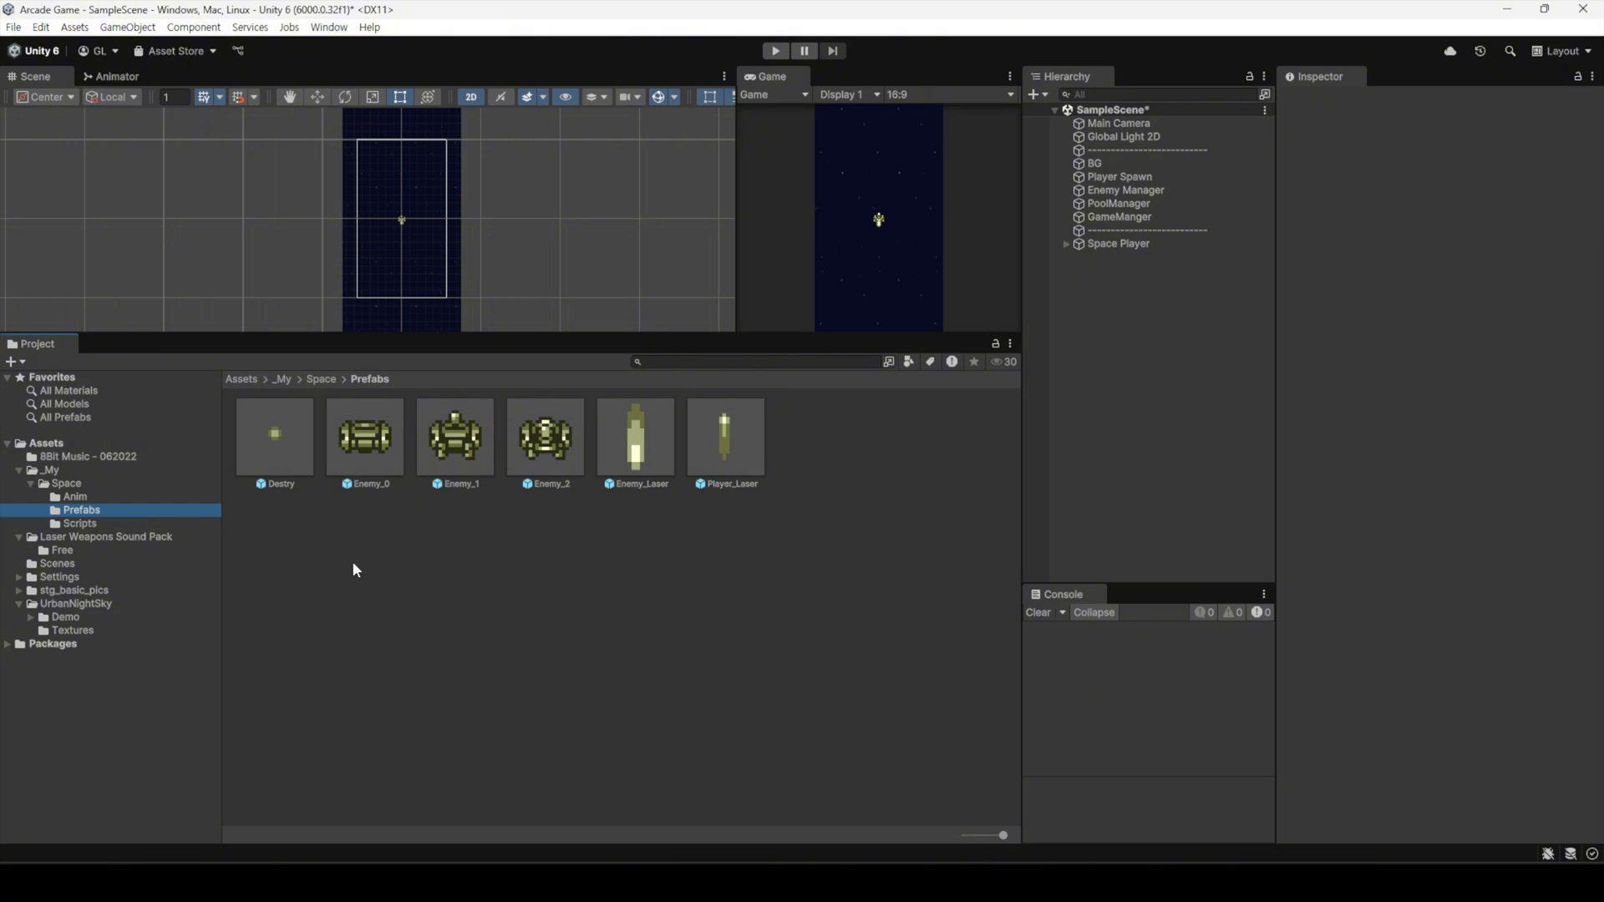
# - Add an Audio Source playing light_blast_6 to the Destry prefab and return to SampleScene
pyautogui.doubleClick(274, 457)
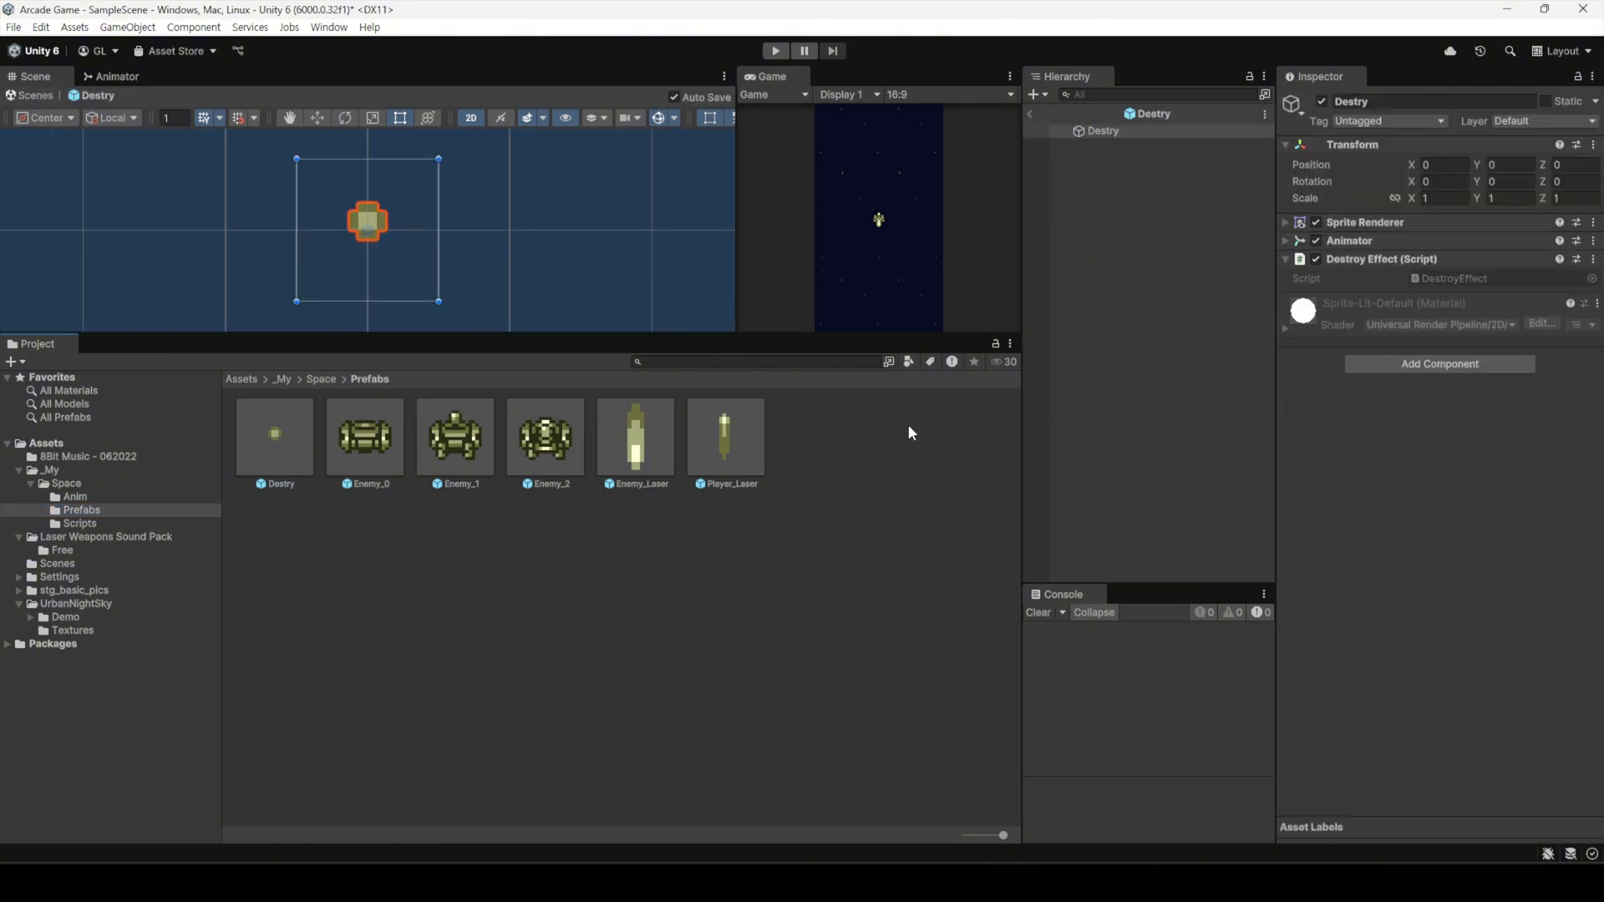
pyautogui.click(1406, 368)
pyautogui.click(1395, 433)
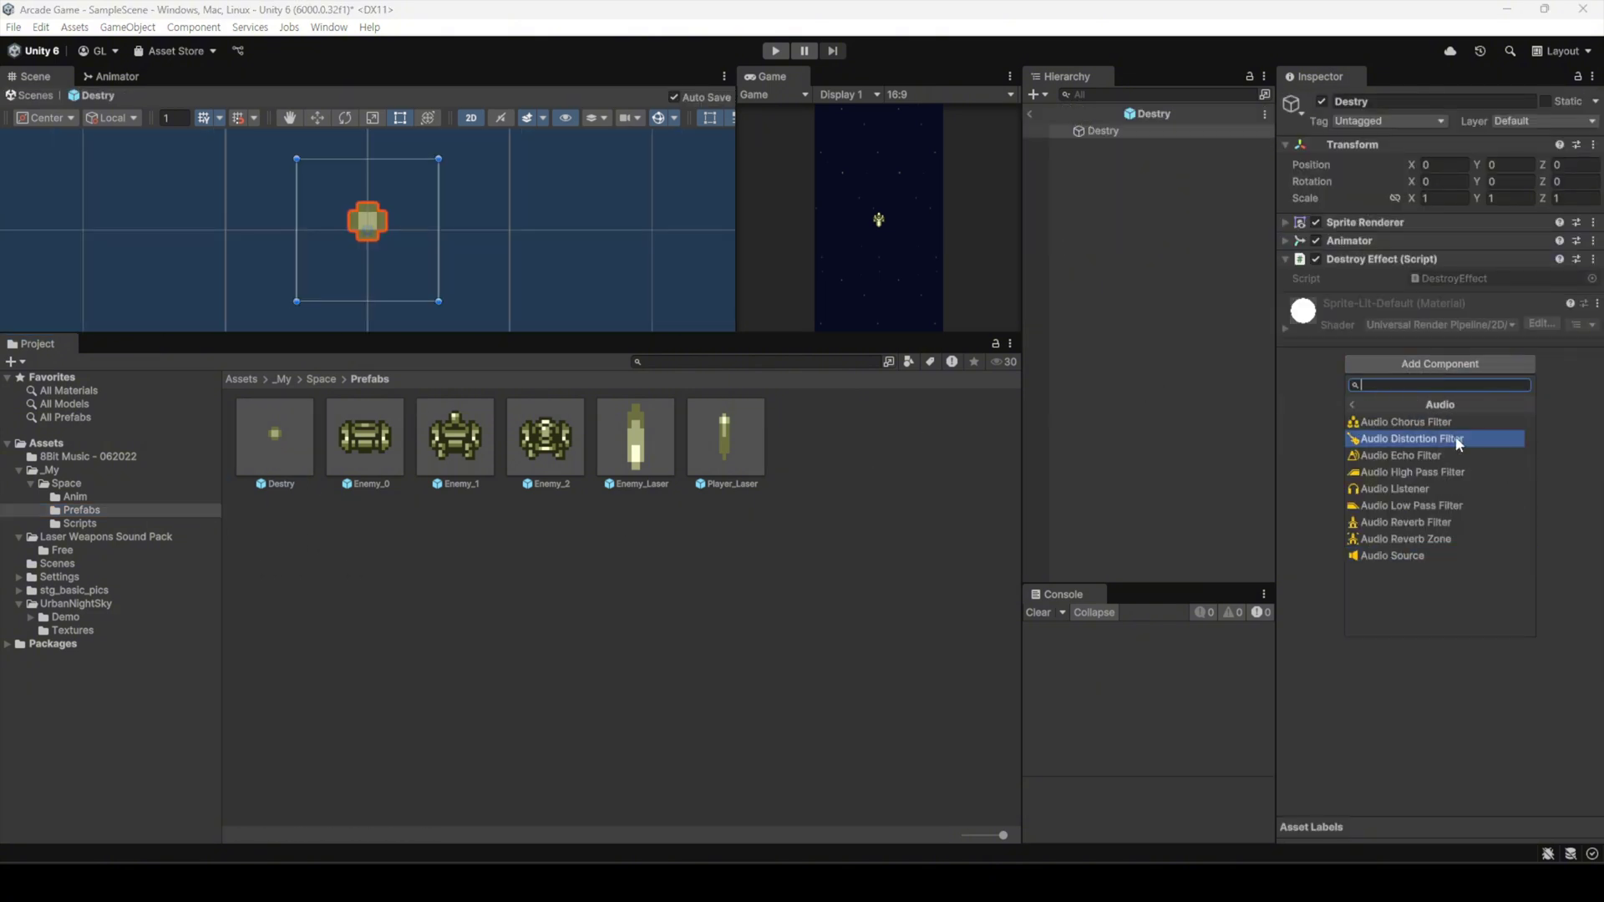
pyautogui.click(1398, 556)
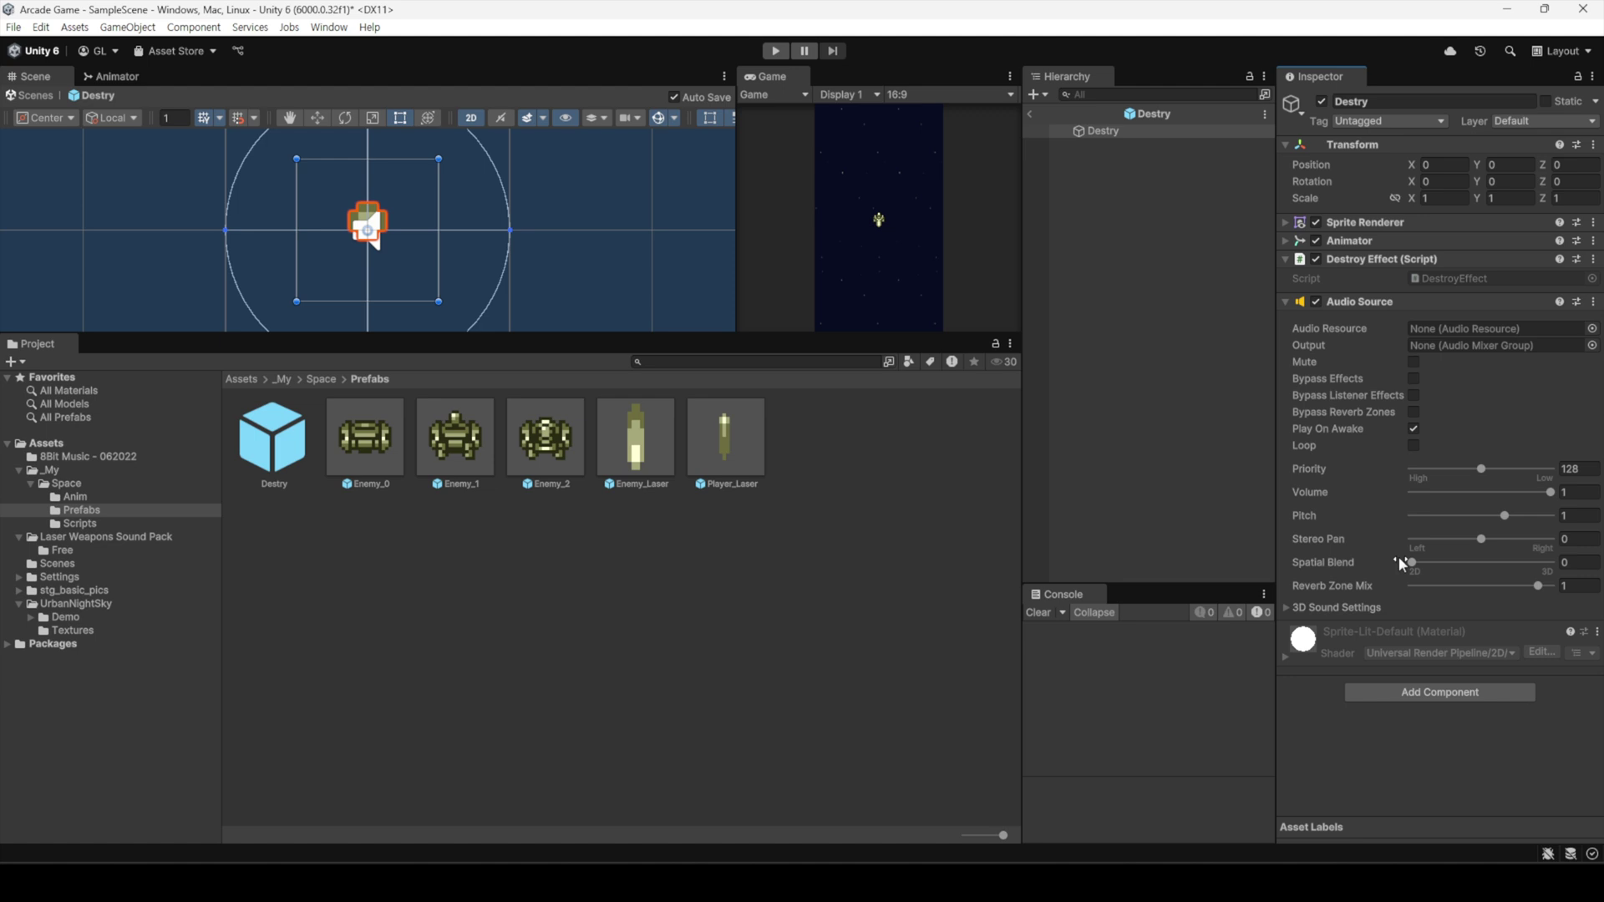
pyautogui.click(56, 553)
pyautogui.scroll(-4, 555, 648)
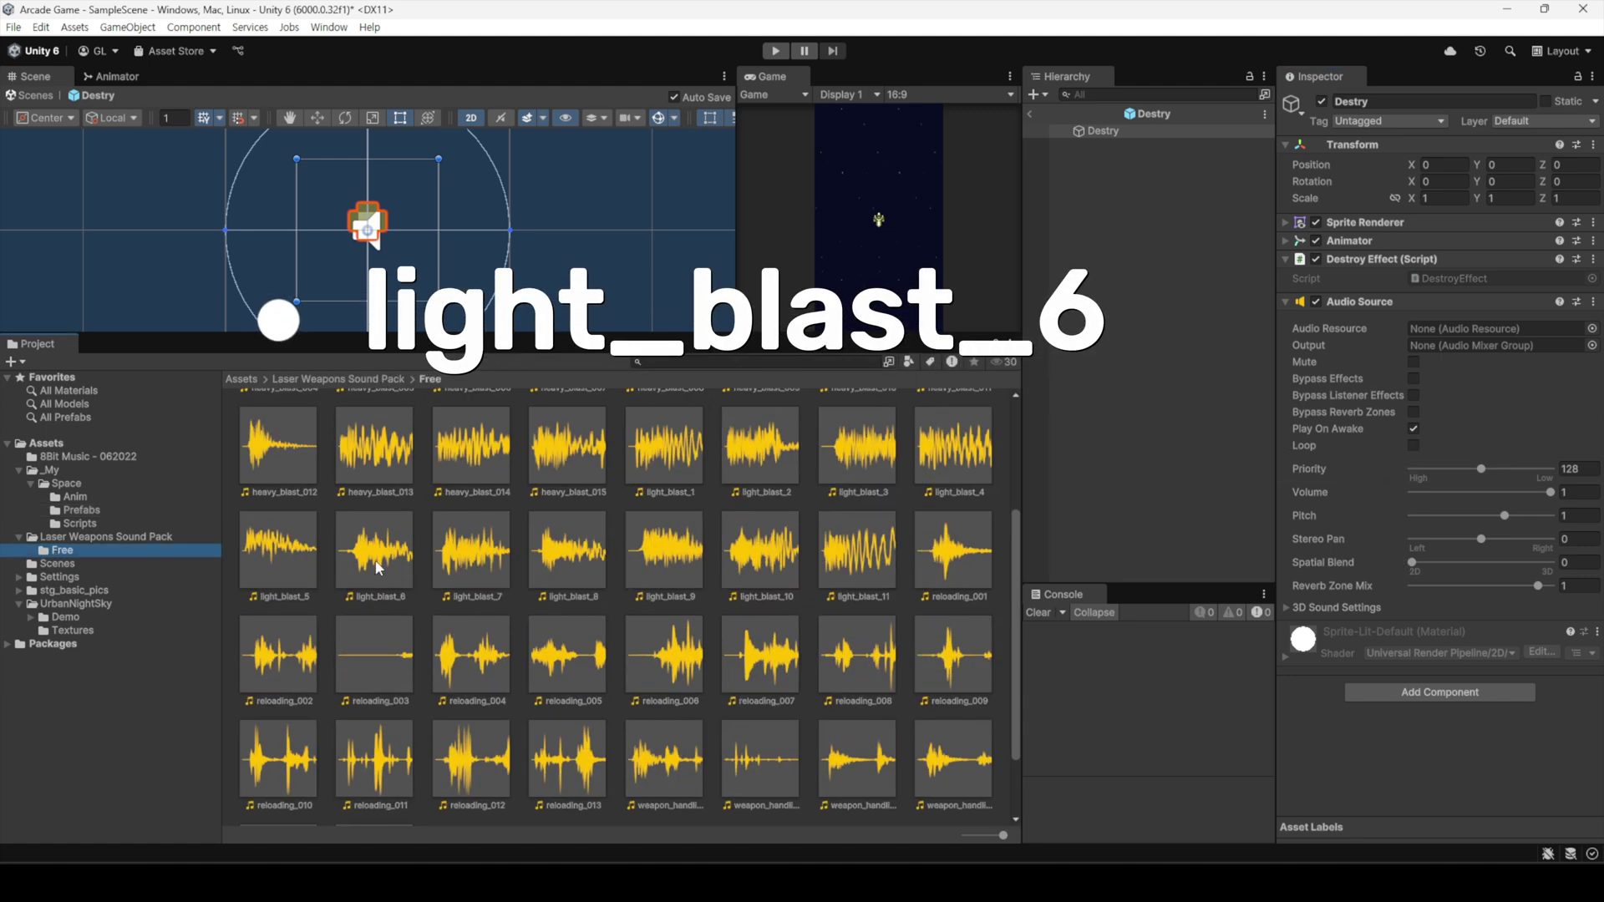
pyautogui.moveTo(377, 568); pyautogui.dragTo(1441, 329)
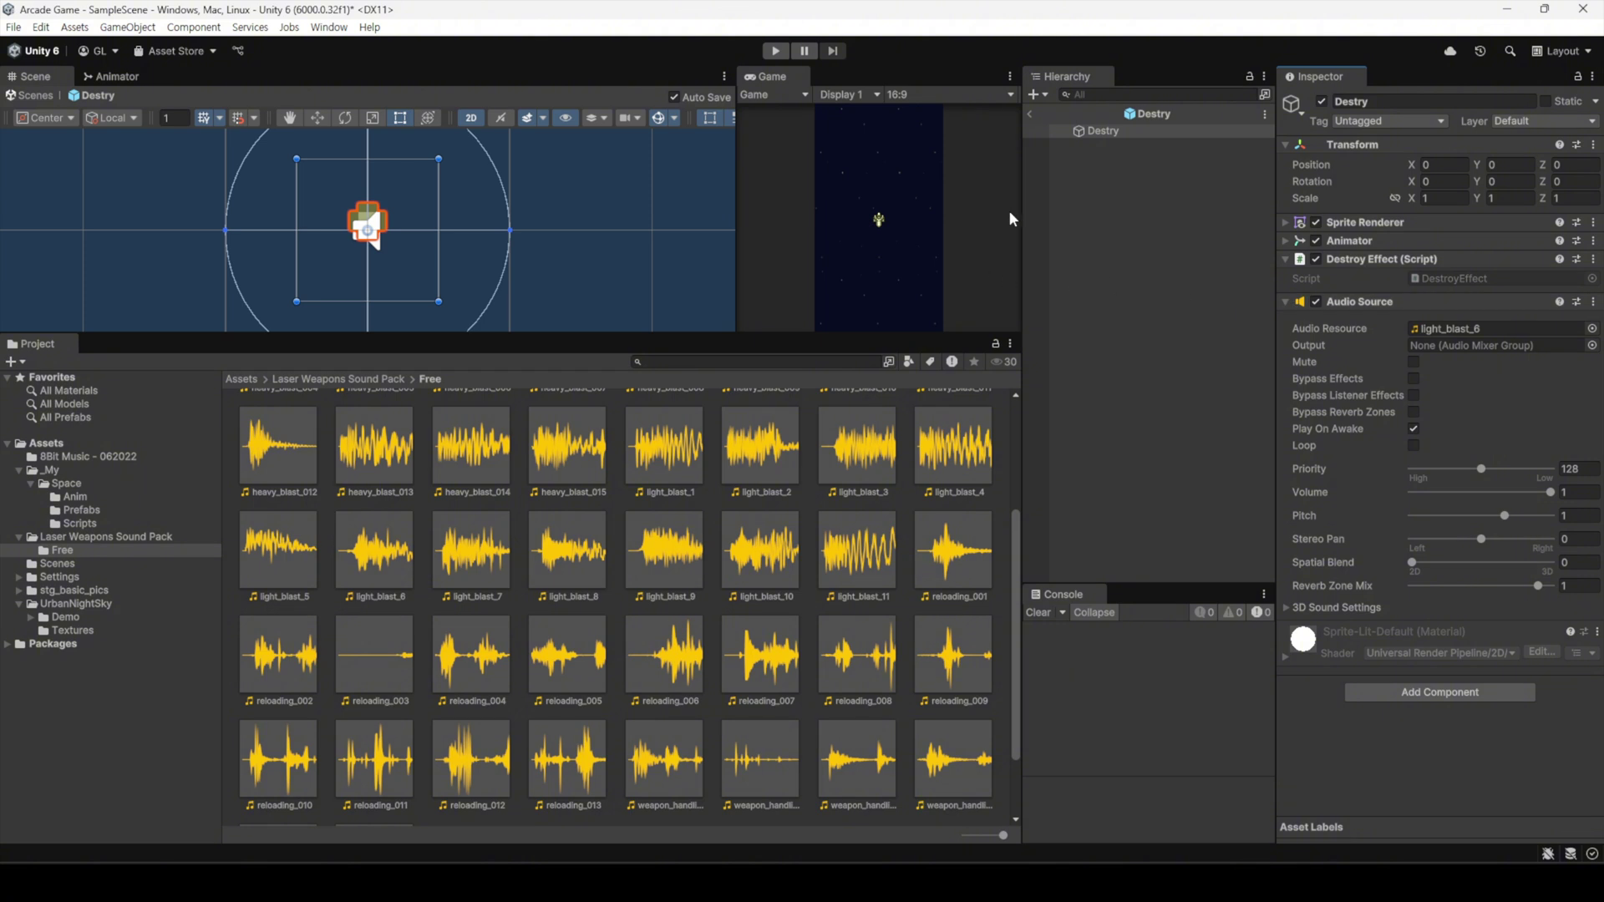
pyautogui.click(1030, 115)
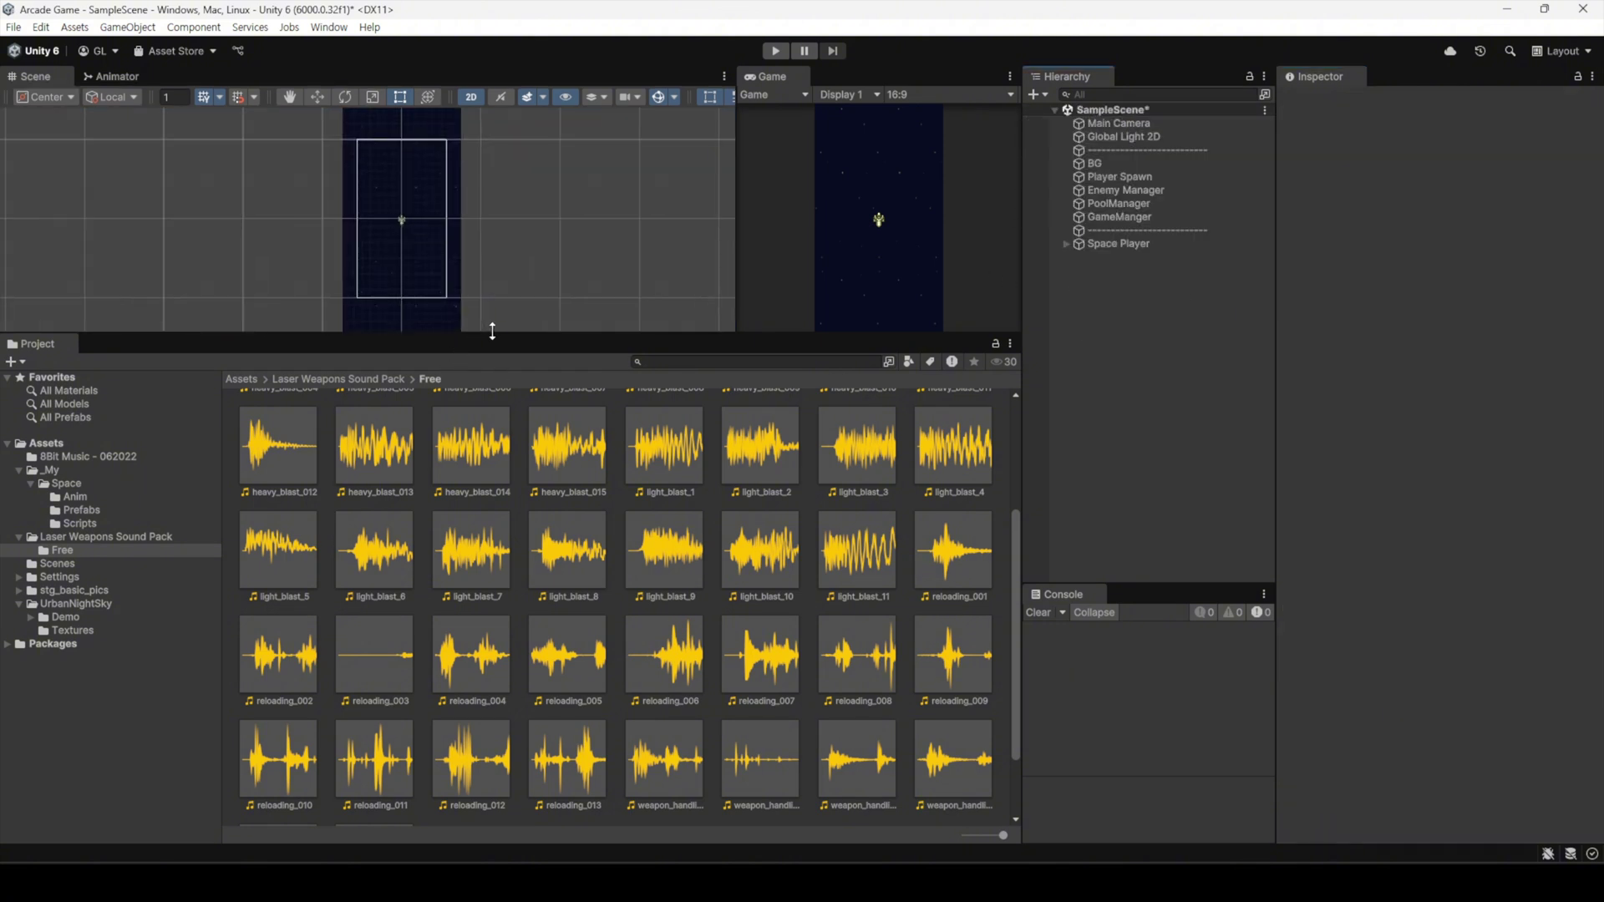
# - Give GameManger an Audio Source with no clip and Play On Awake turned off
pyautogui.click(83, 457)
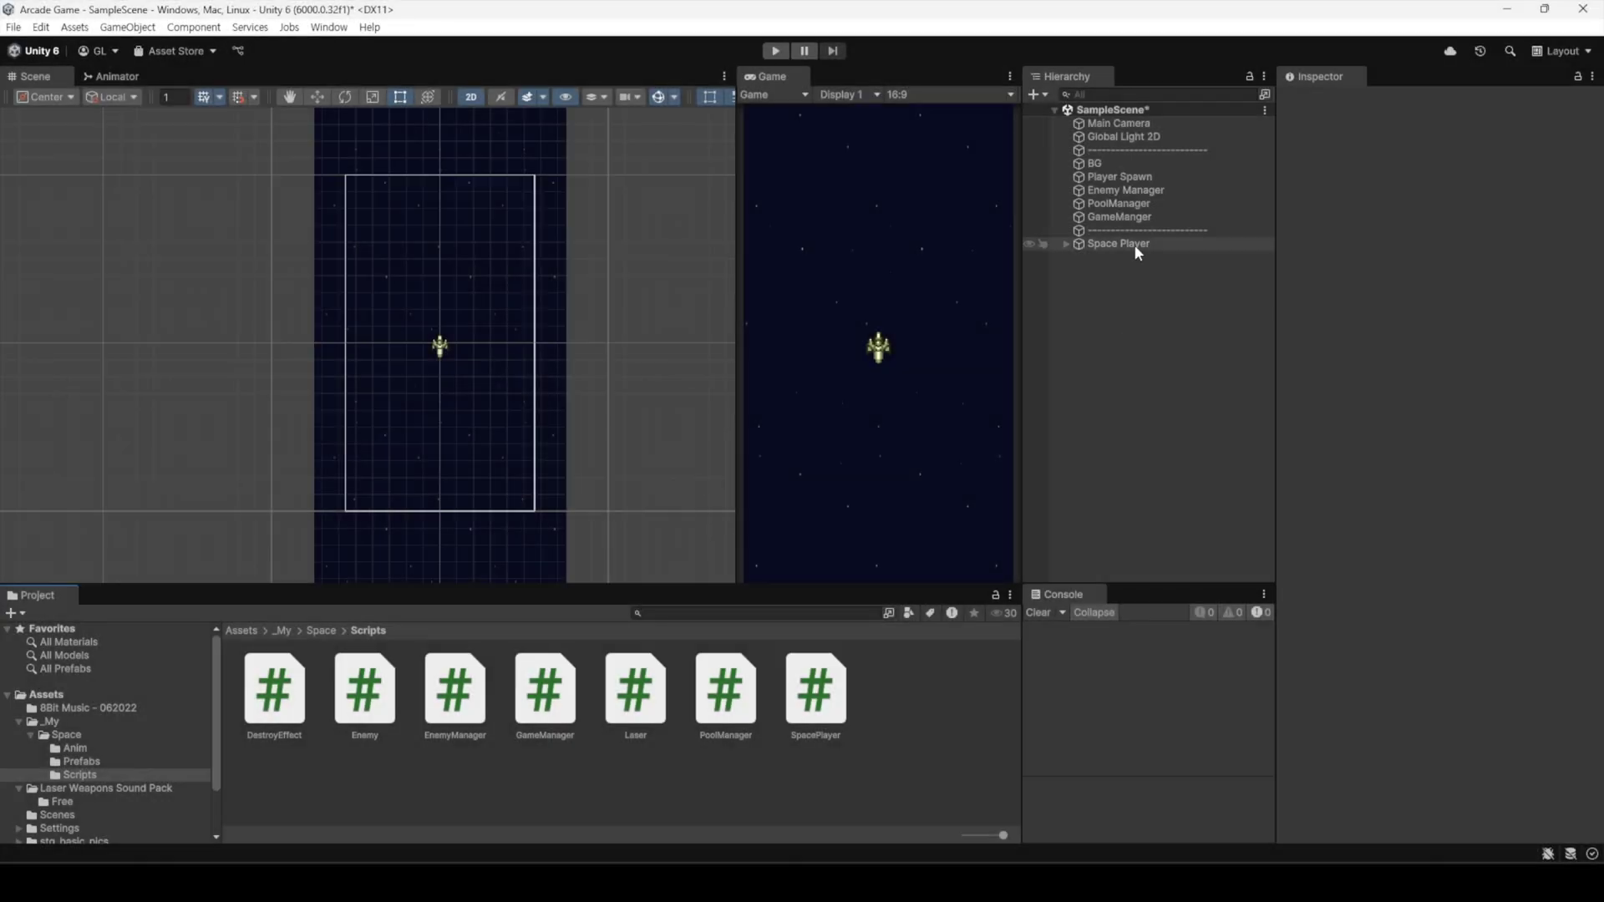
pyautogui.click(1118, 216)
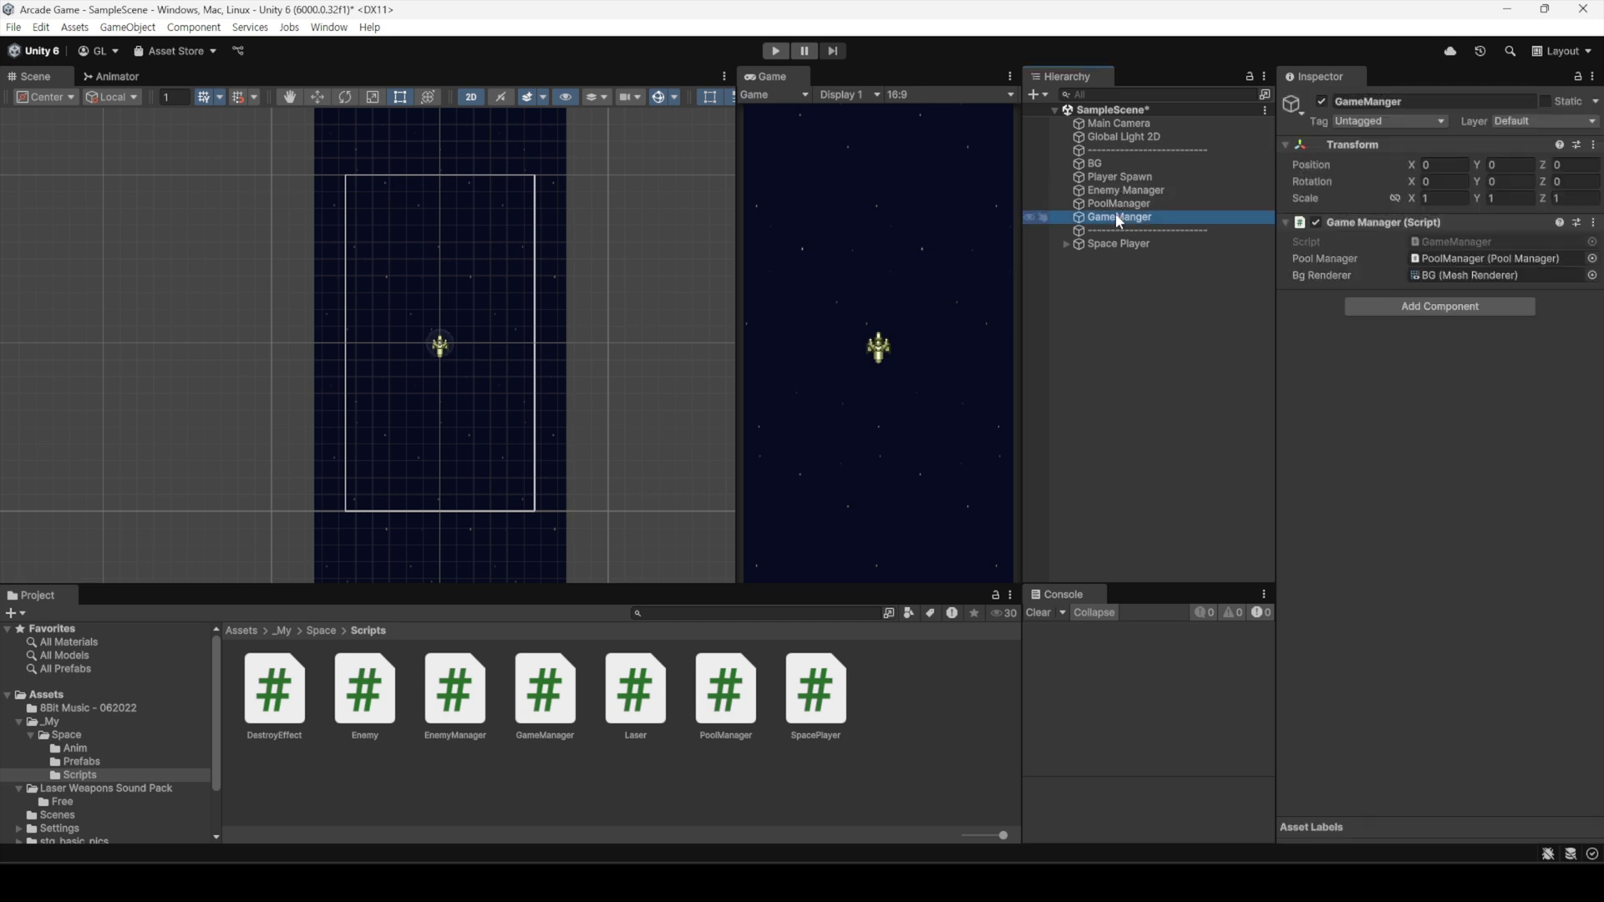
pyautogui.click(1369, 305)
pyautogui.click(1383, 384)
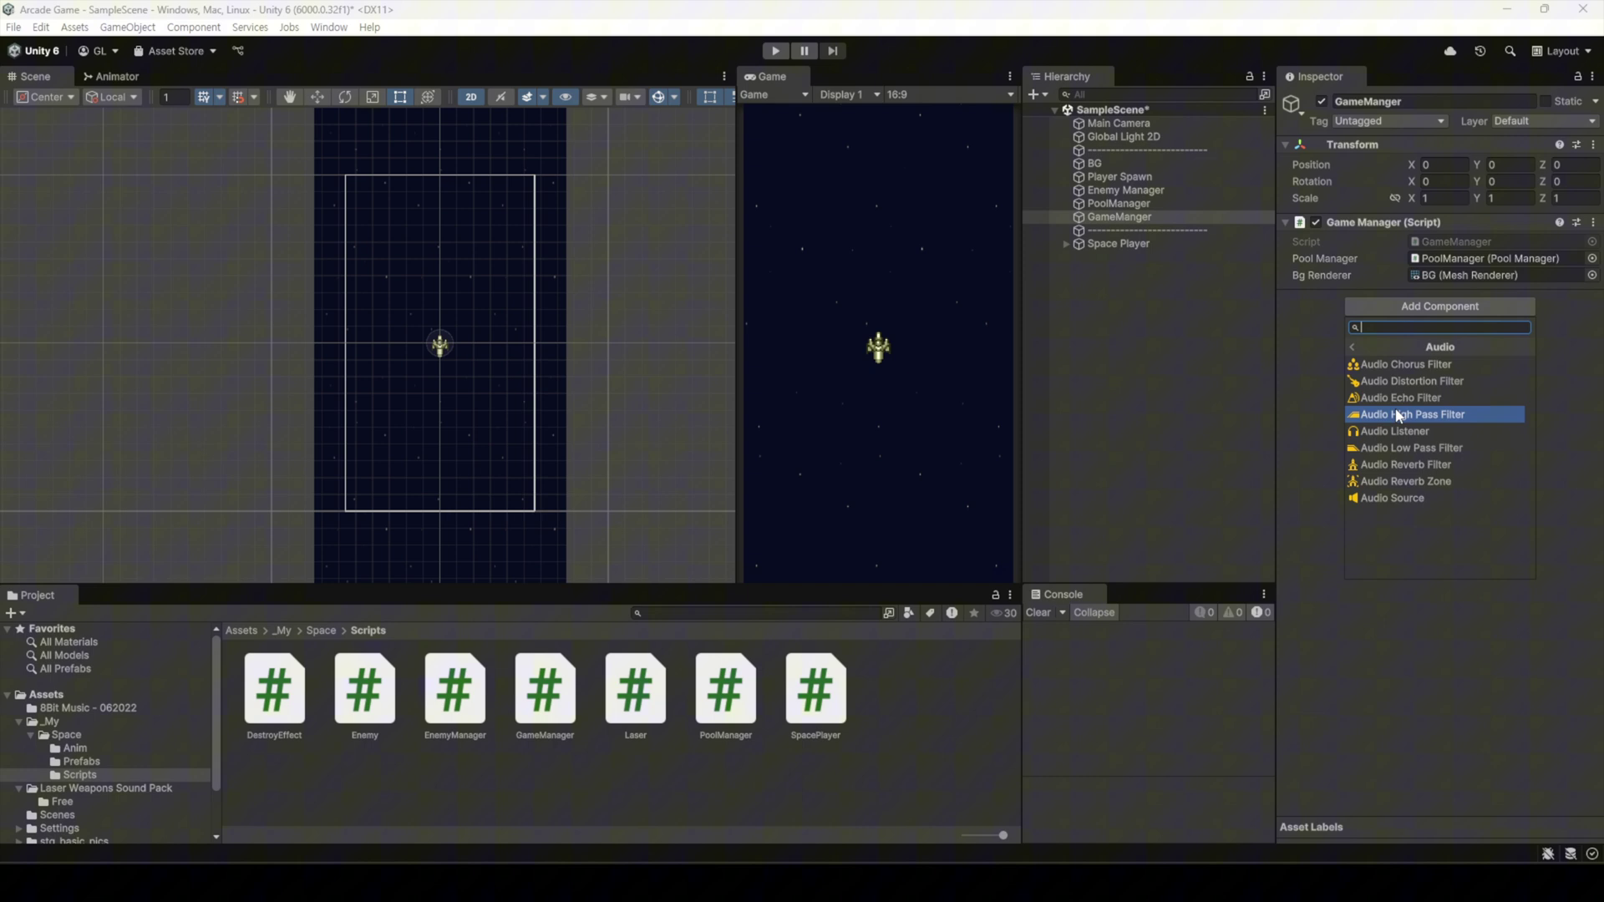
pyautogui.click(1412, 499)
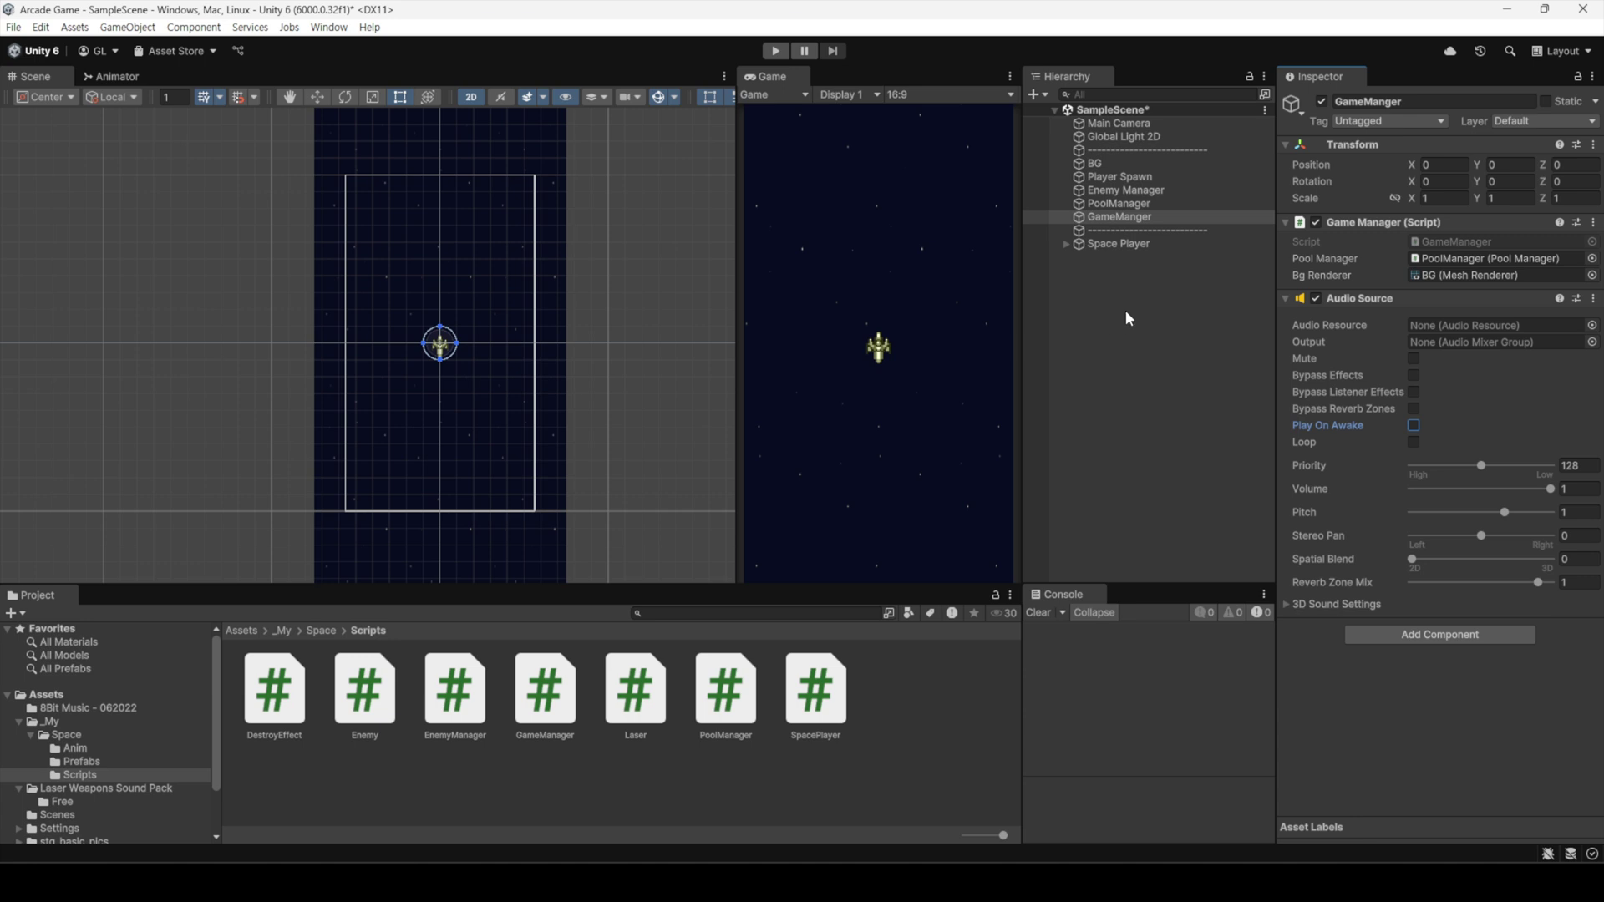
pyautogui.click(1120, 123)
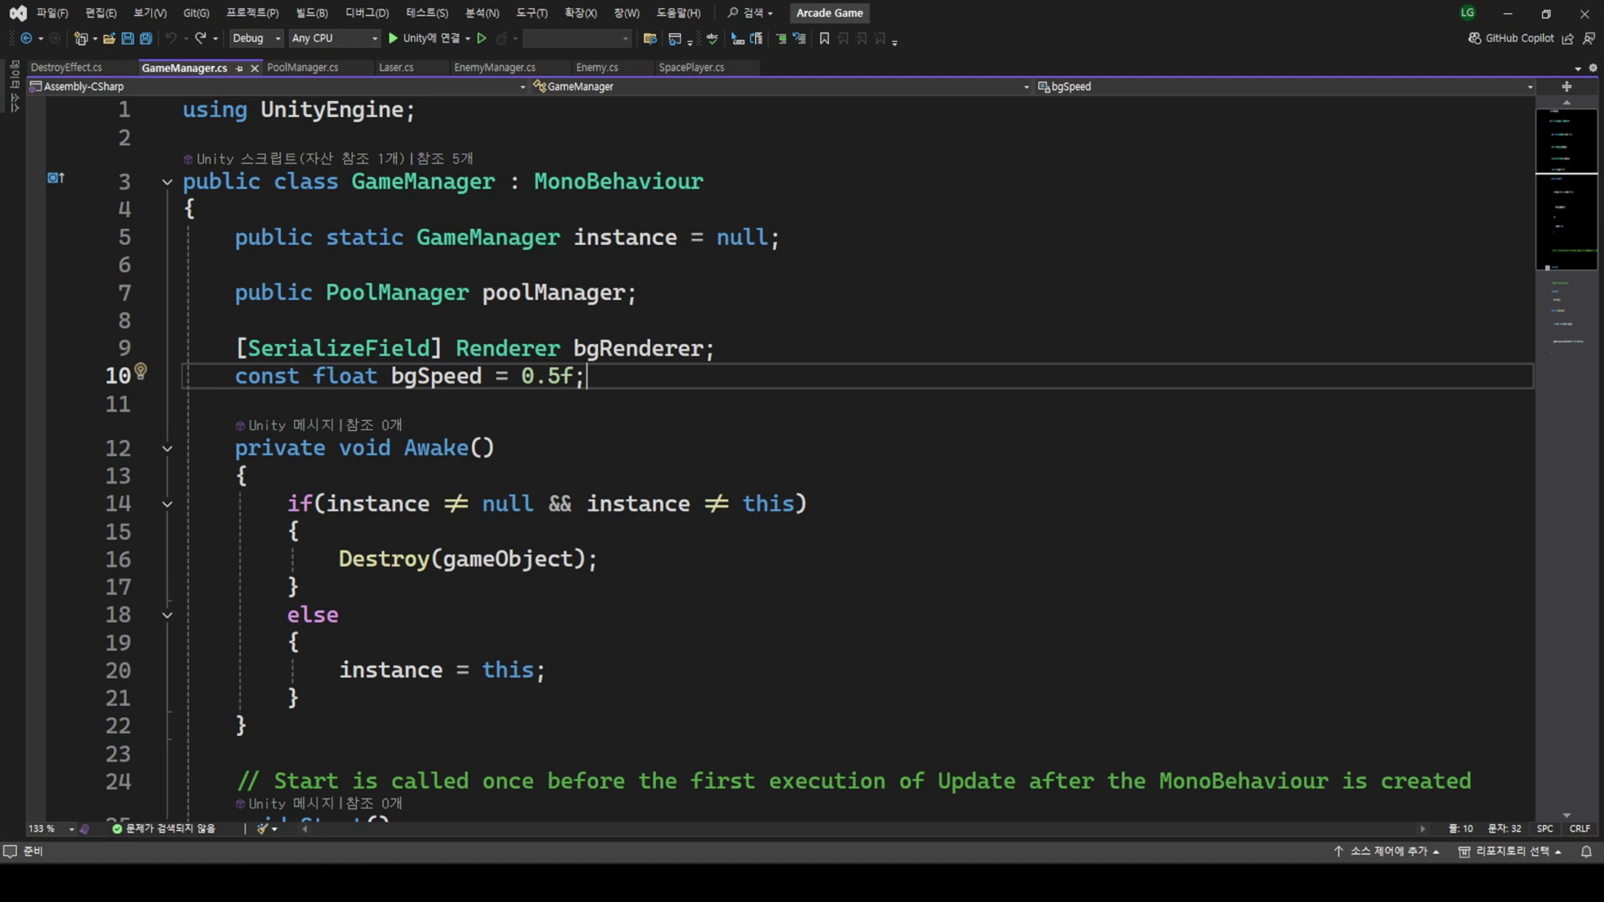
# - Declare a serialized AudioClip bgmList, an AudioSource field, and bgmVolume and effectVolume floats of 1
pyautogui.press('Return')
pyautogui.press('Return')
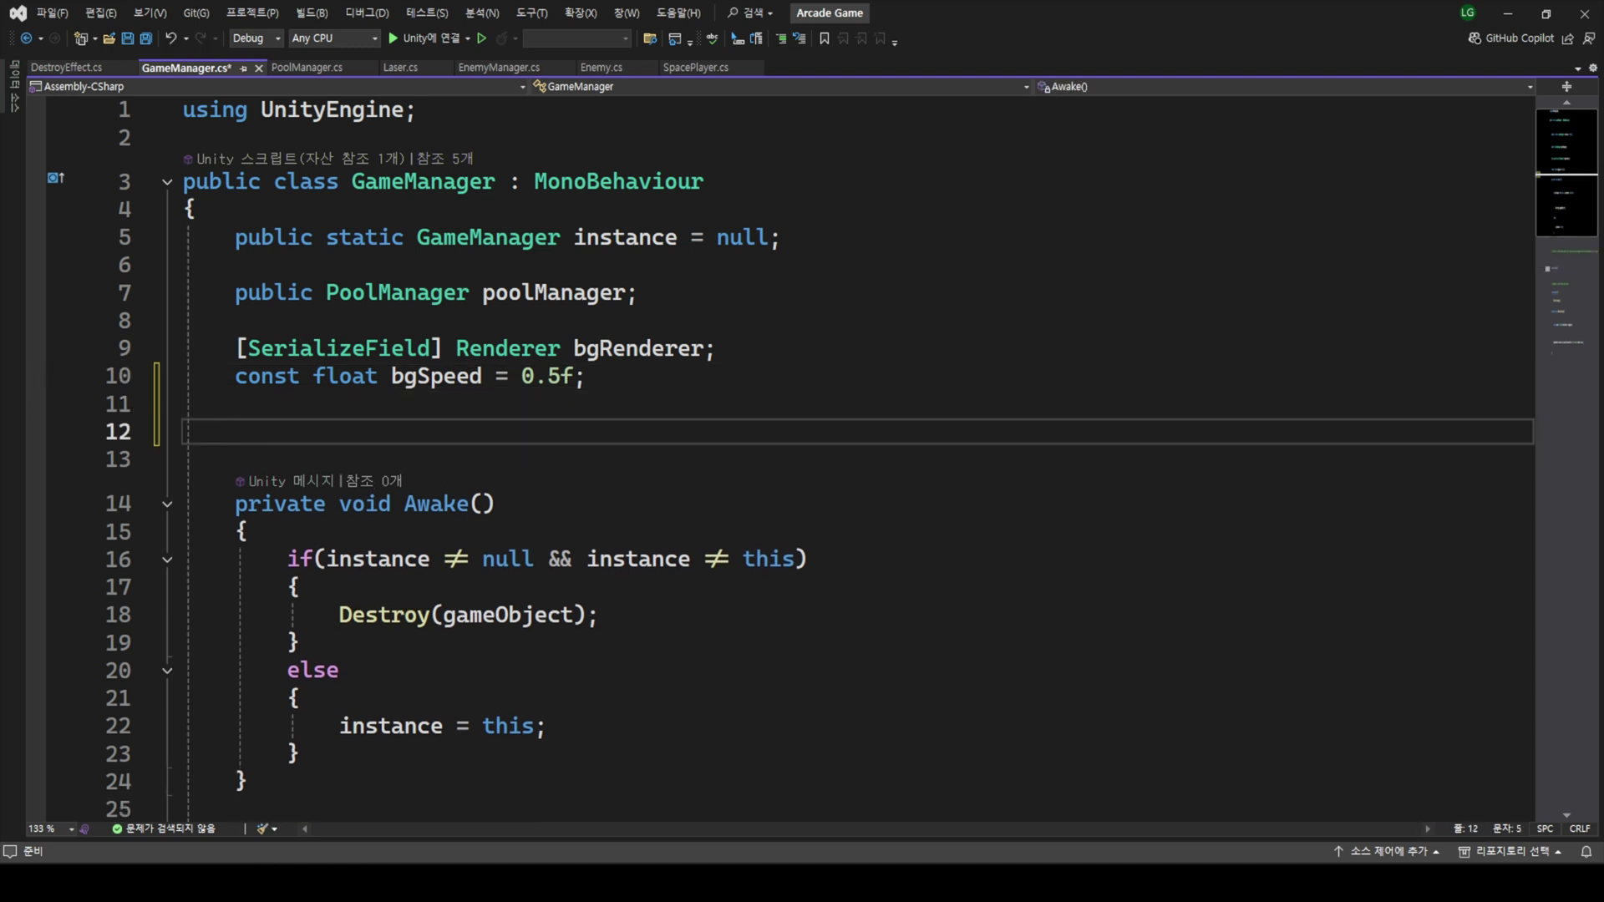
pyautogui.write('[se]')
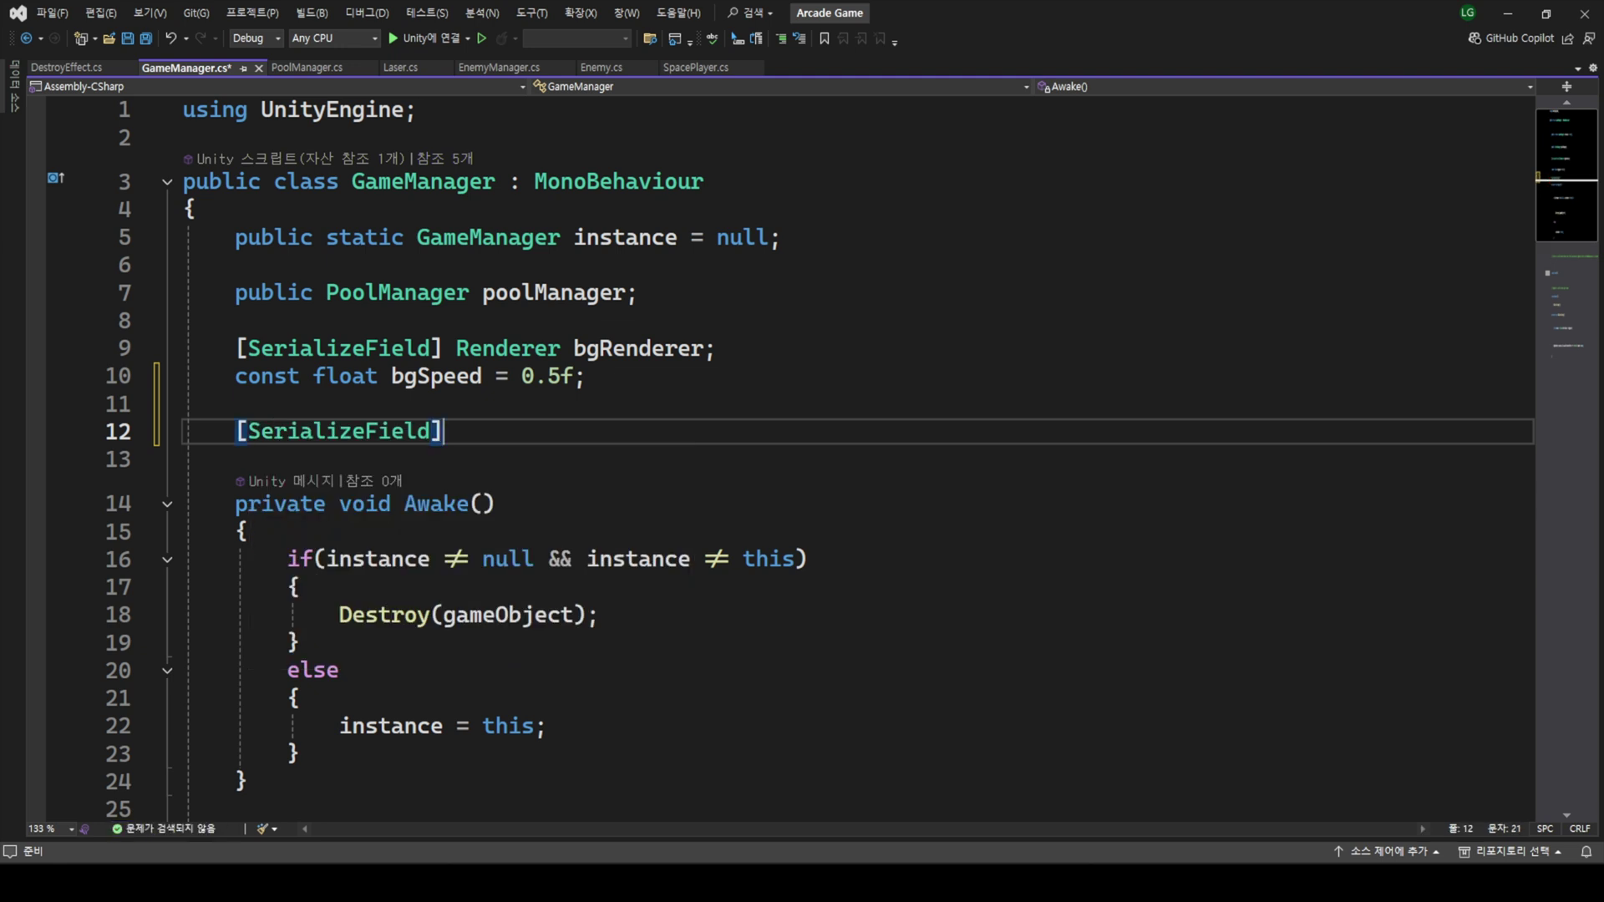
pyautogui.write(' Audio ')
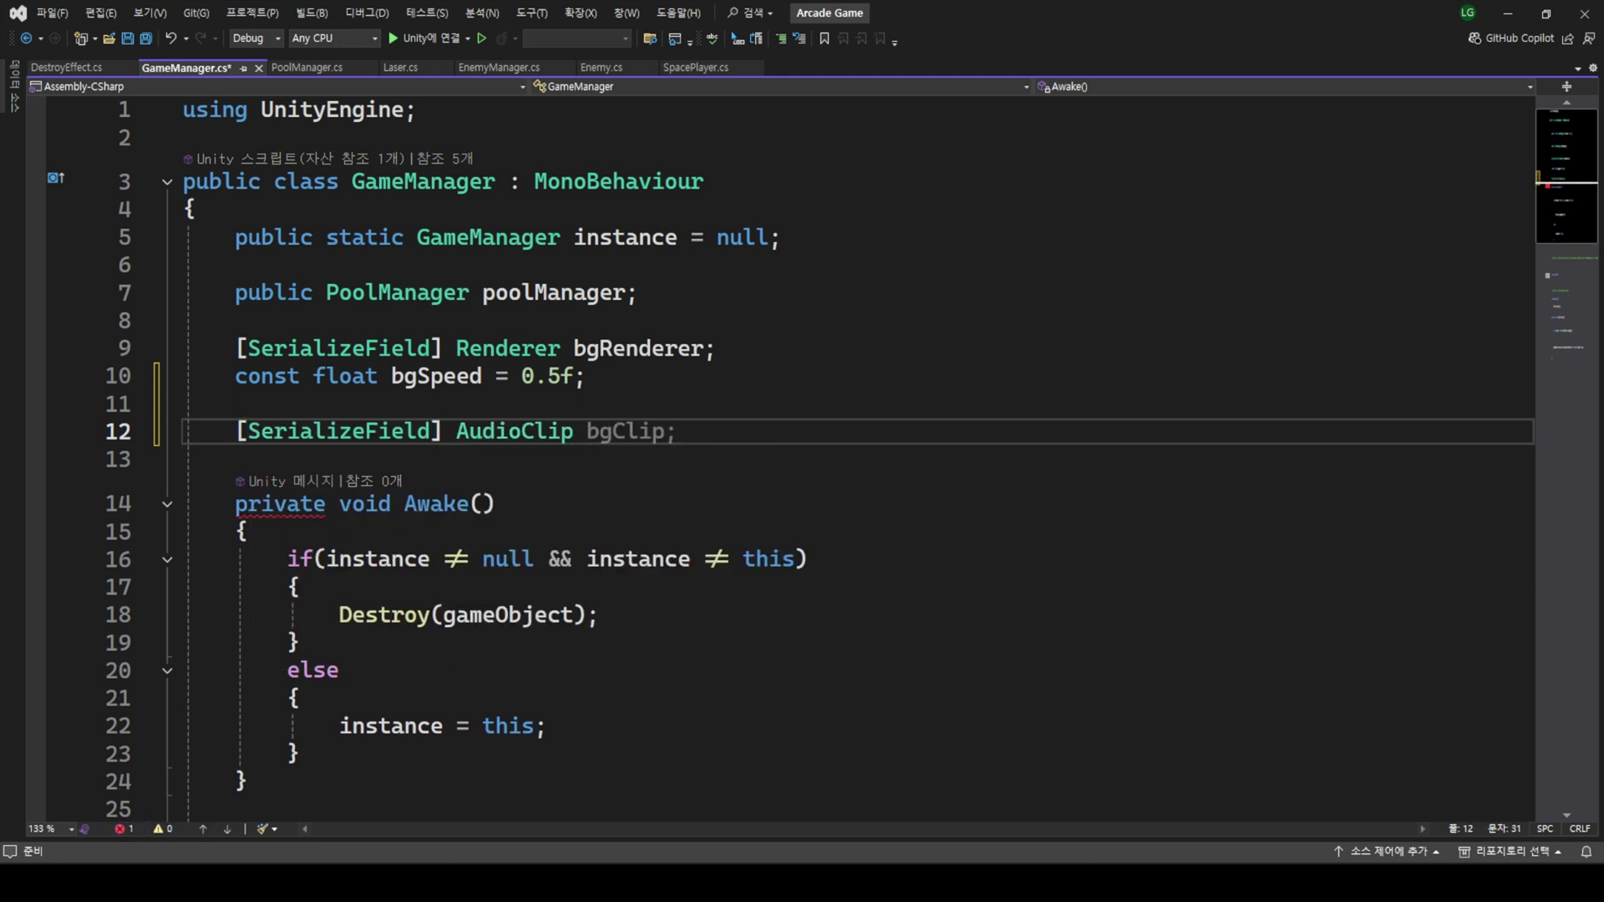
pyautogui.write('bgmList;')
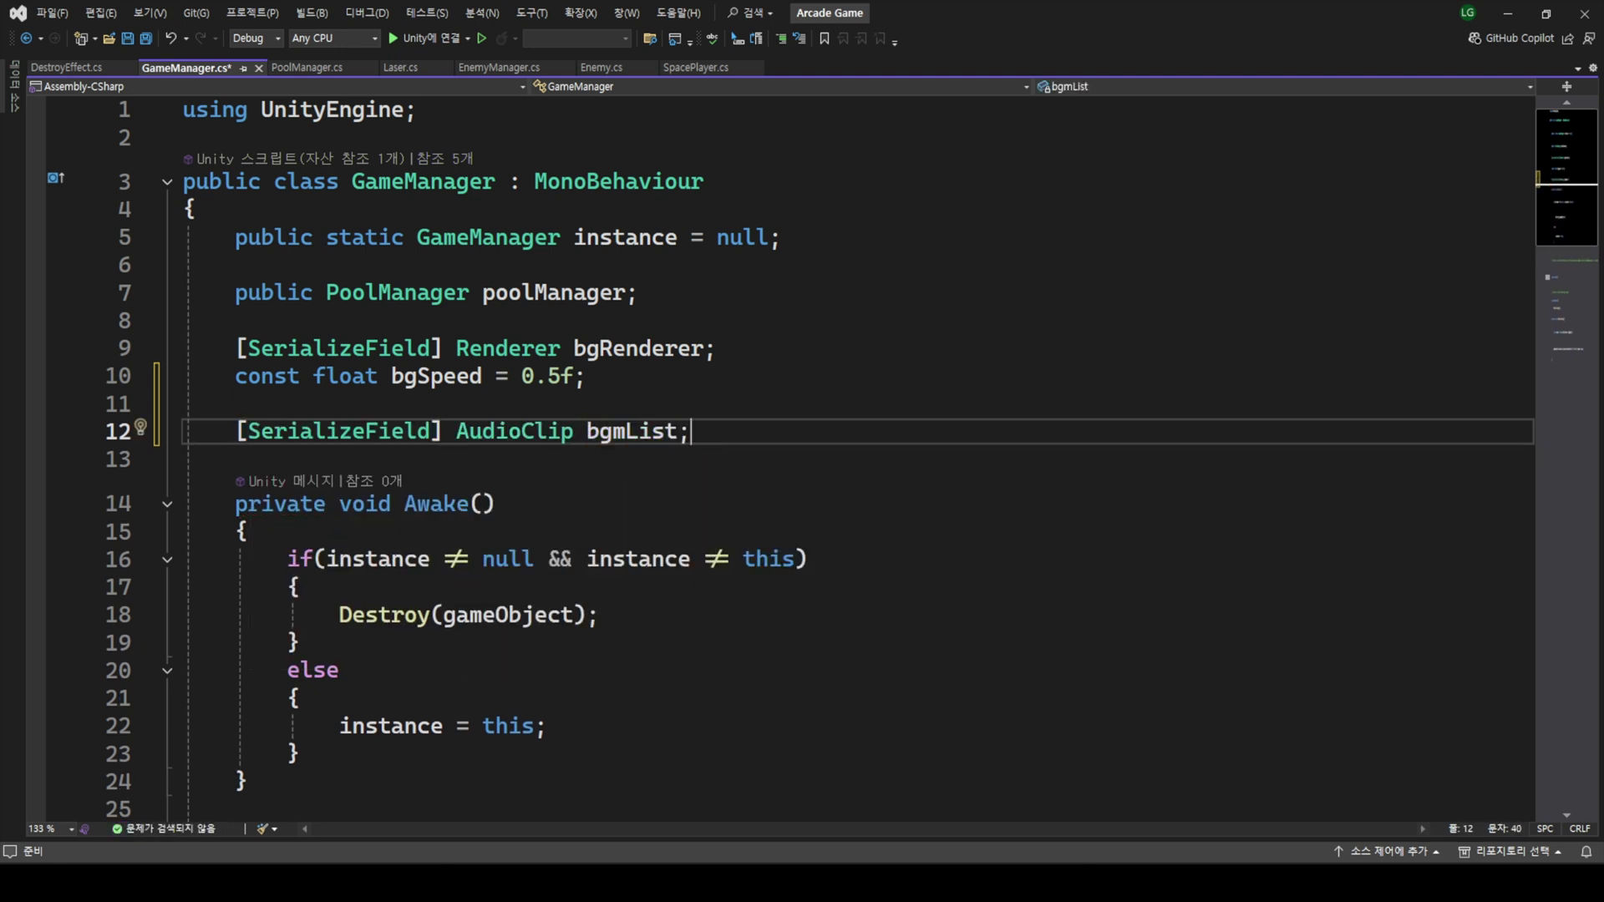
pyautogui.click(573, 431)
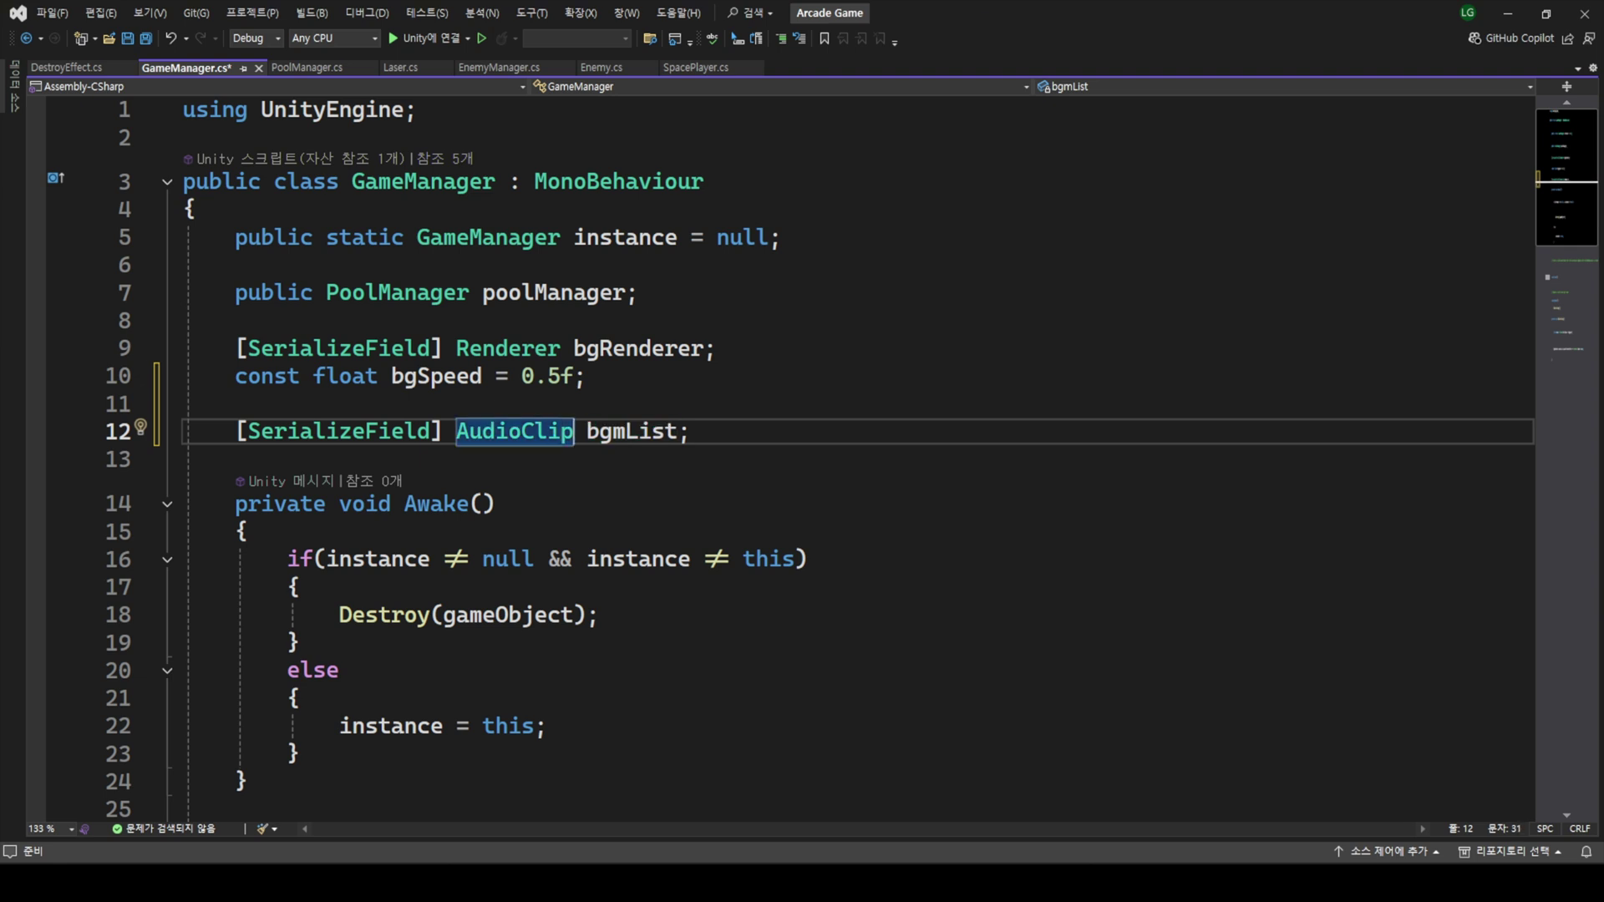
pyautogui.write('[]')
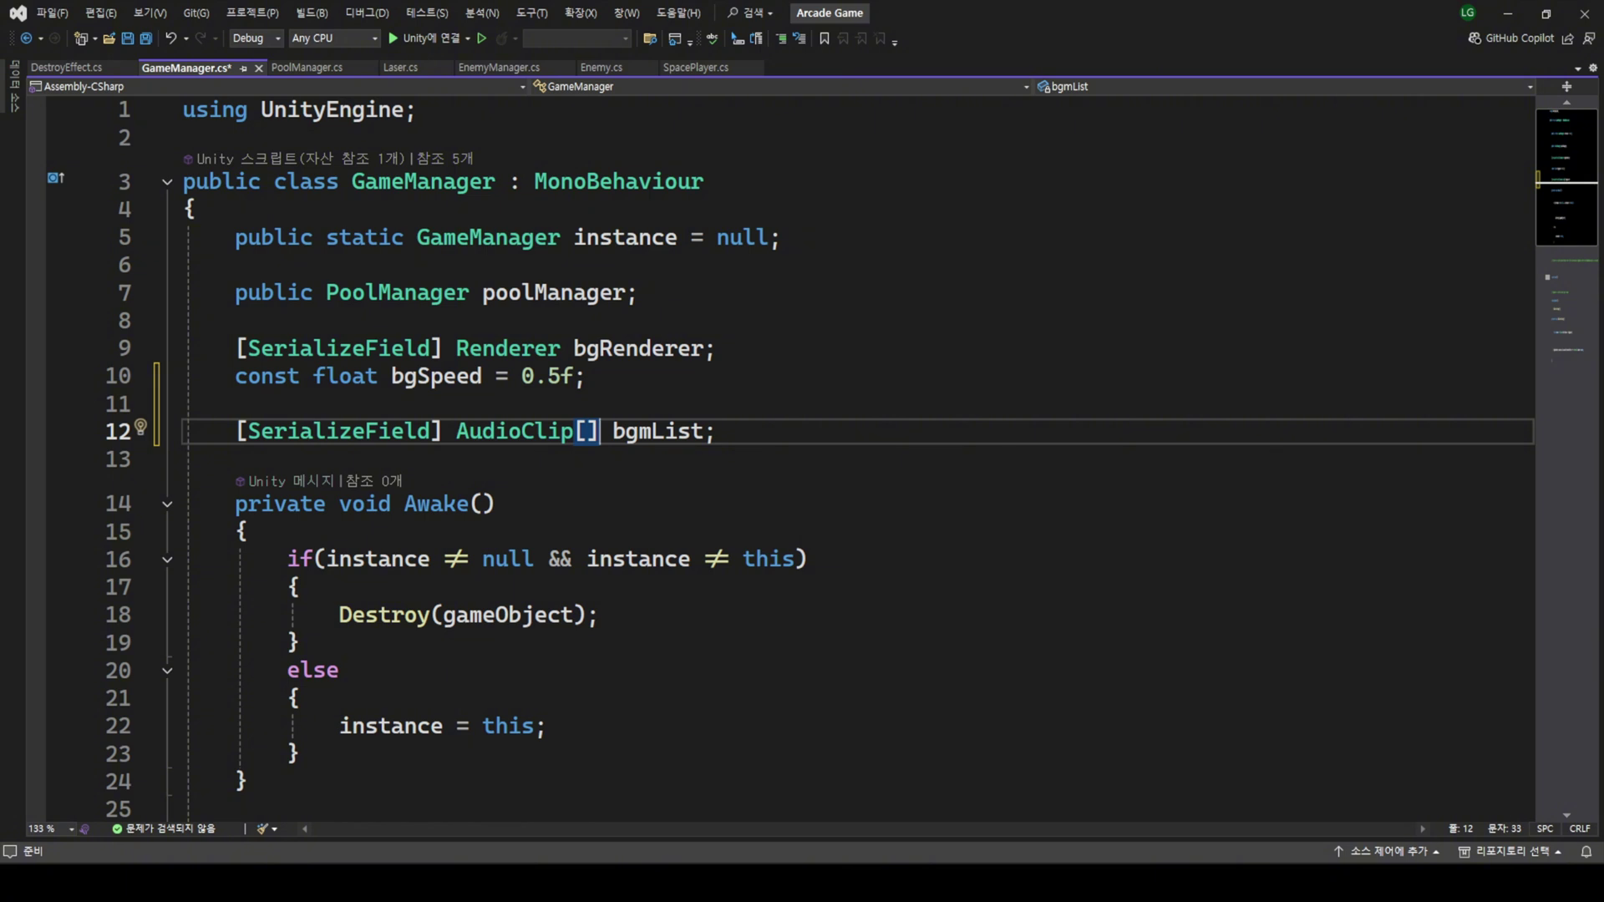
pyautogui.press('BackSpace')
pyautogui.press('BackSpace')
pyautogui.click(691, 431)
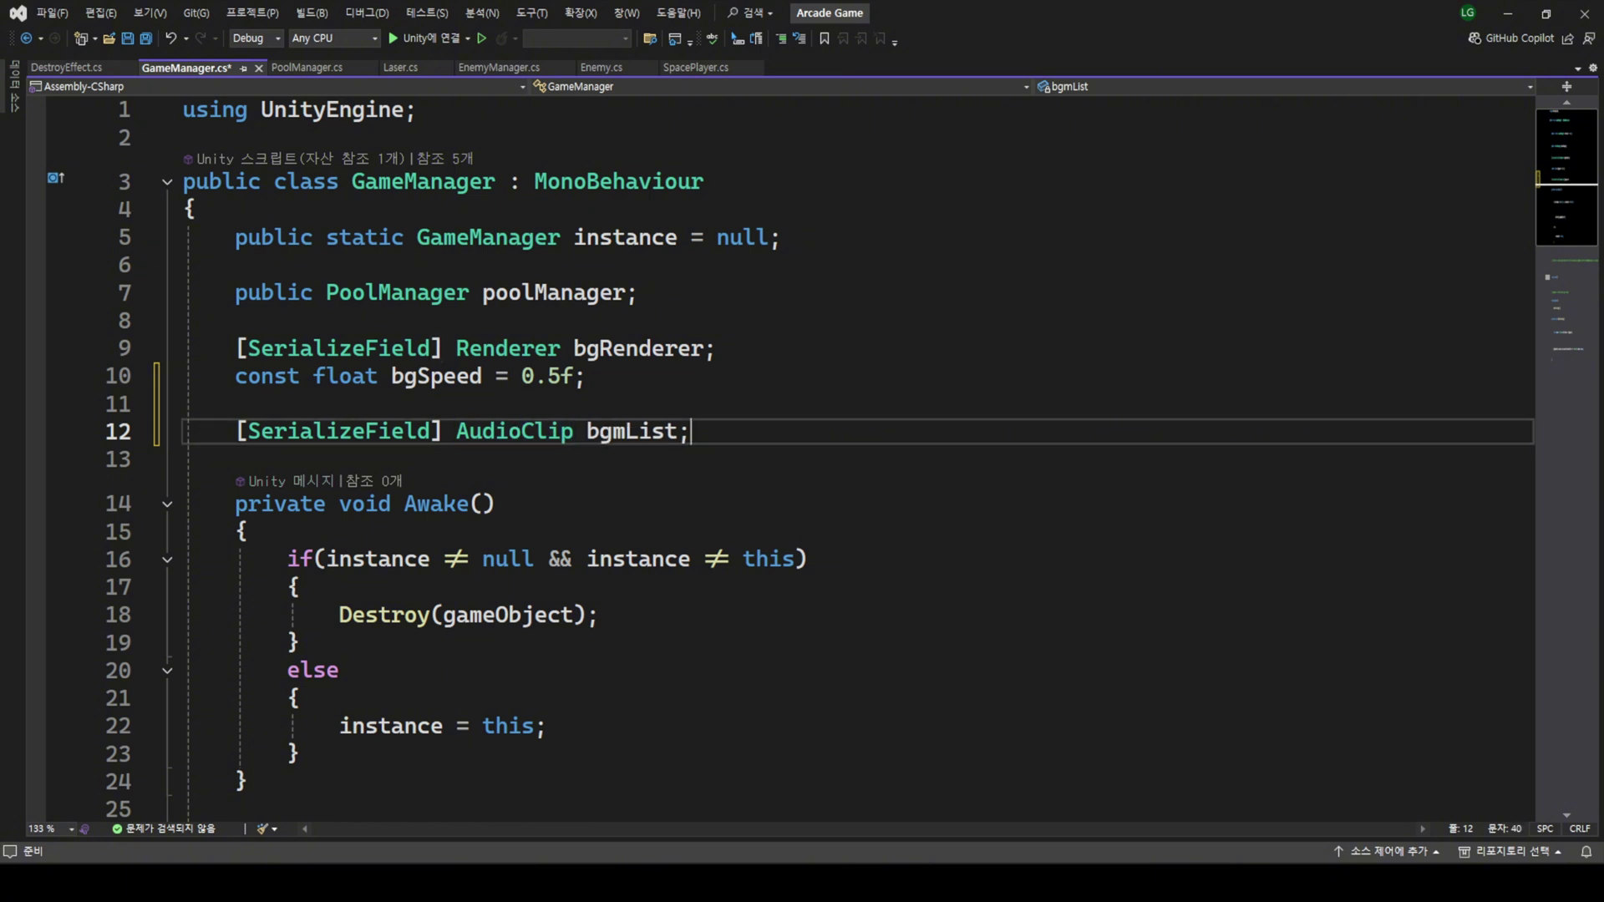
pyautogui.press('Return')
pyautogui.write('AudioS')
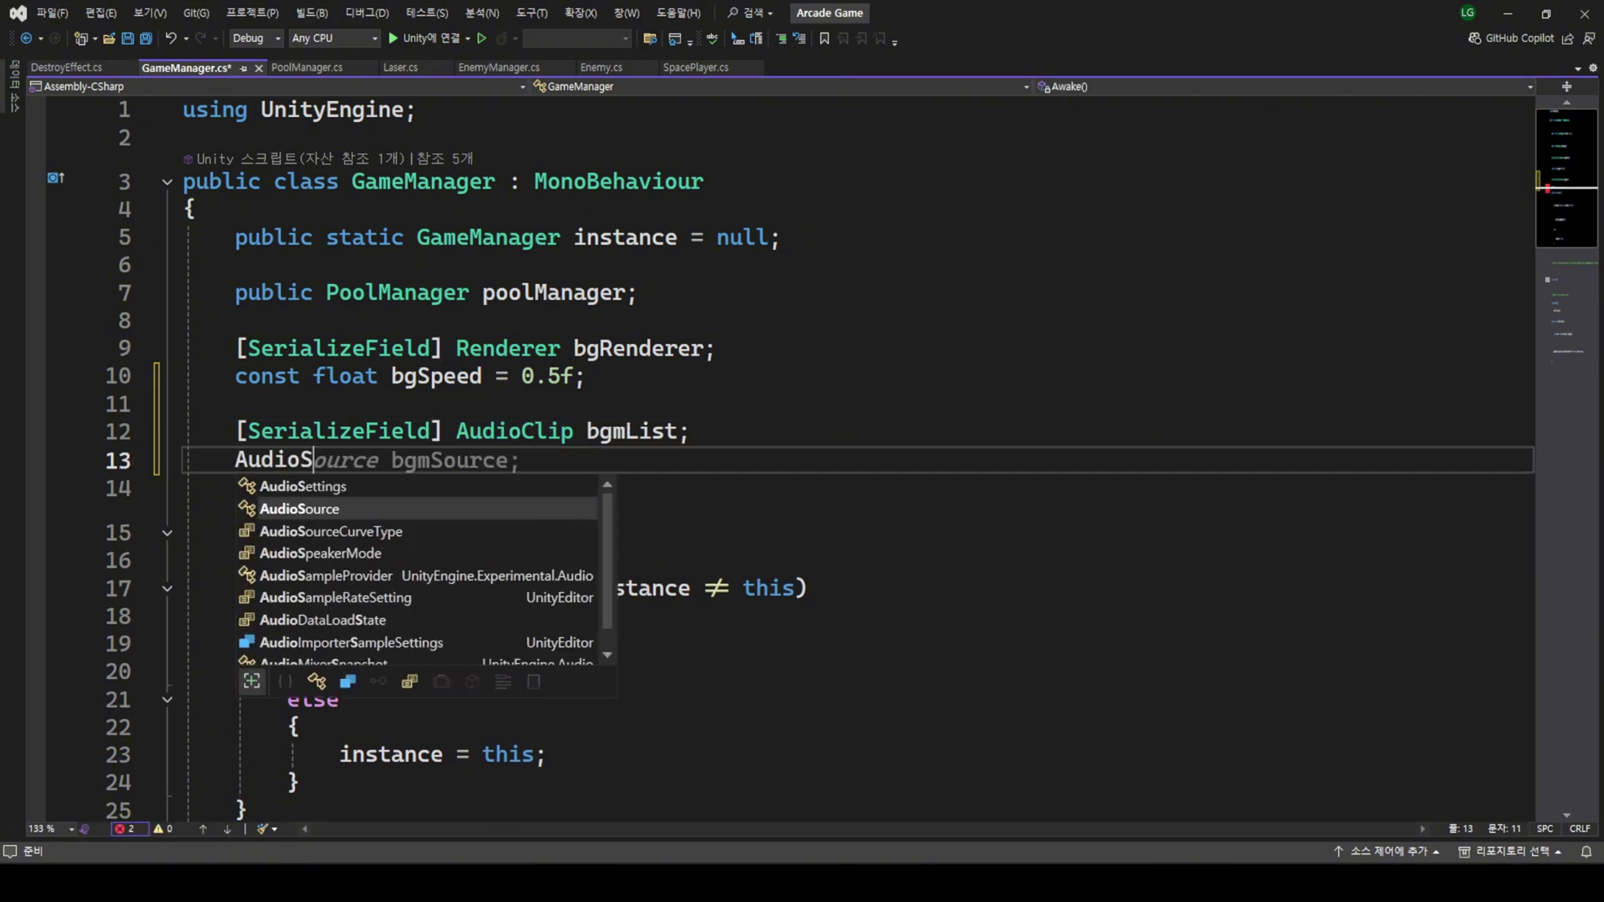
pyautogui.press('Tab')
pyautogui.press('Tab')
pyautogui.write(';')
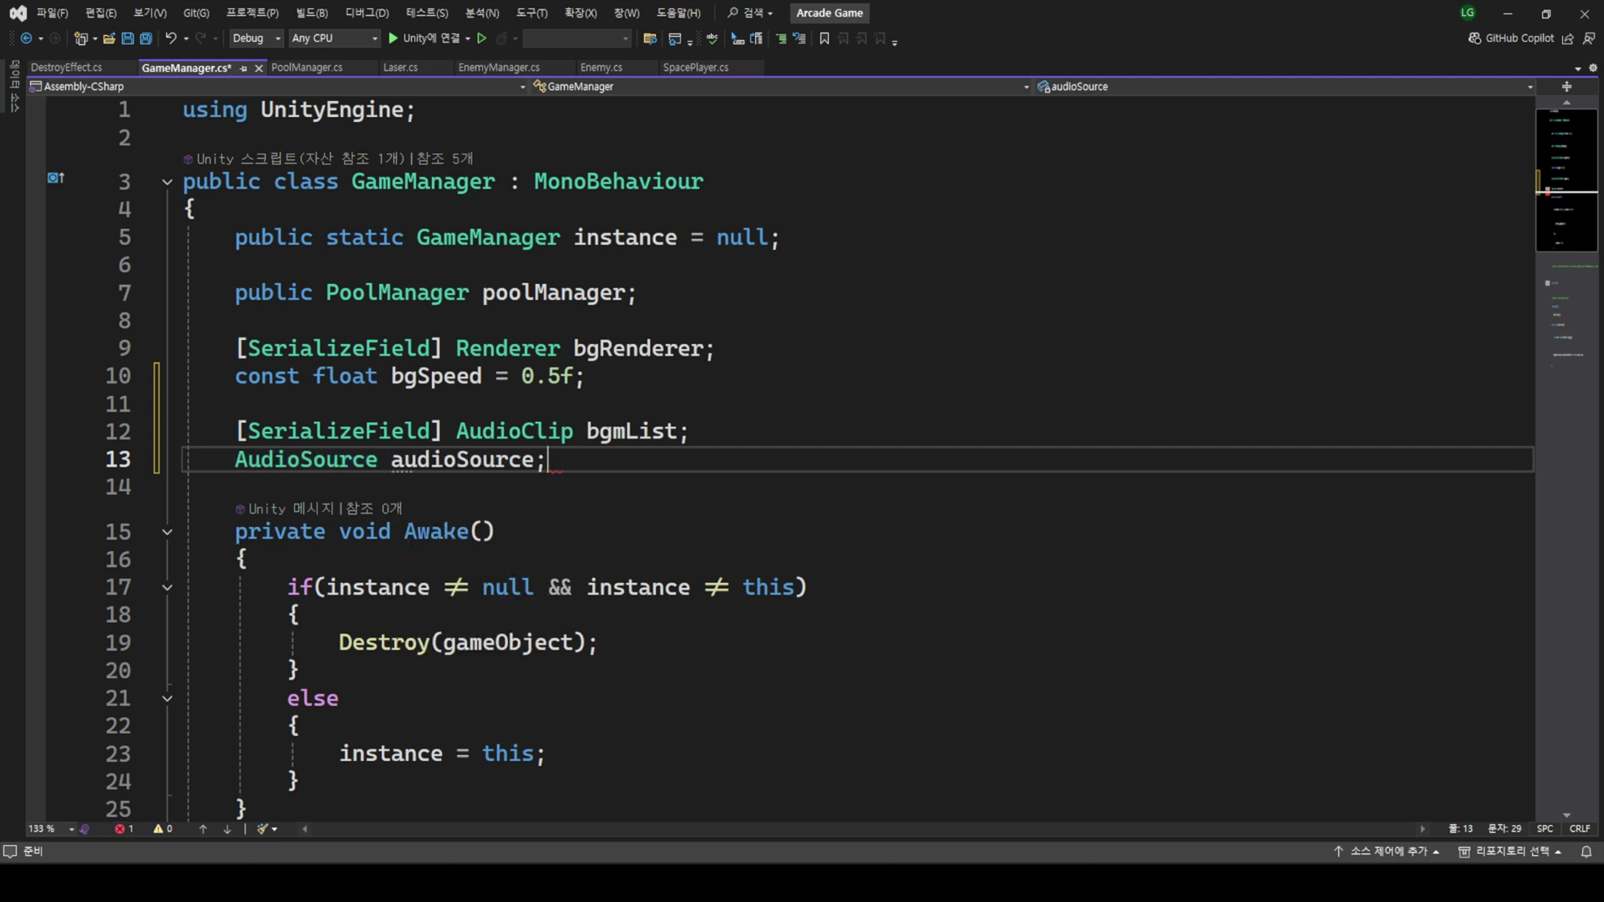
pyautogui.press('Return')
pyautogui.write('public ')
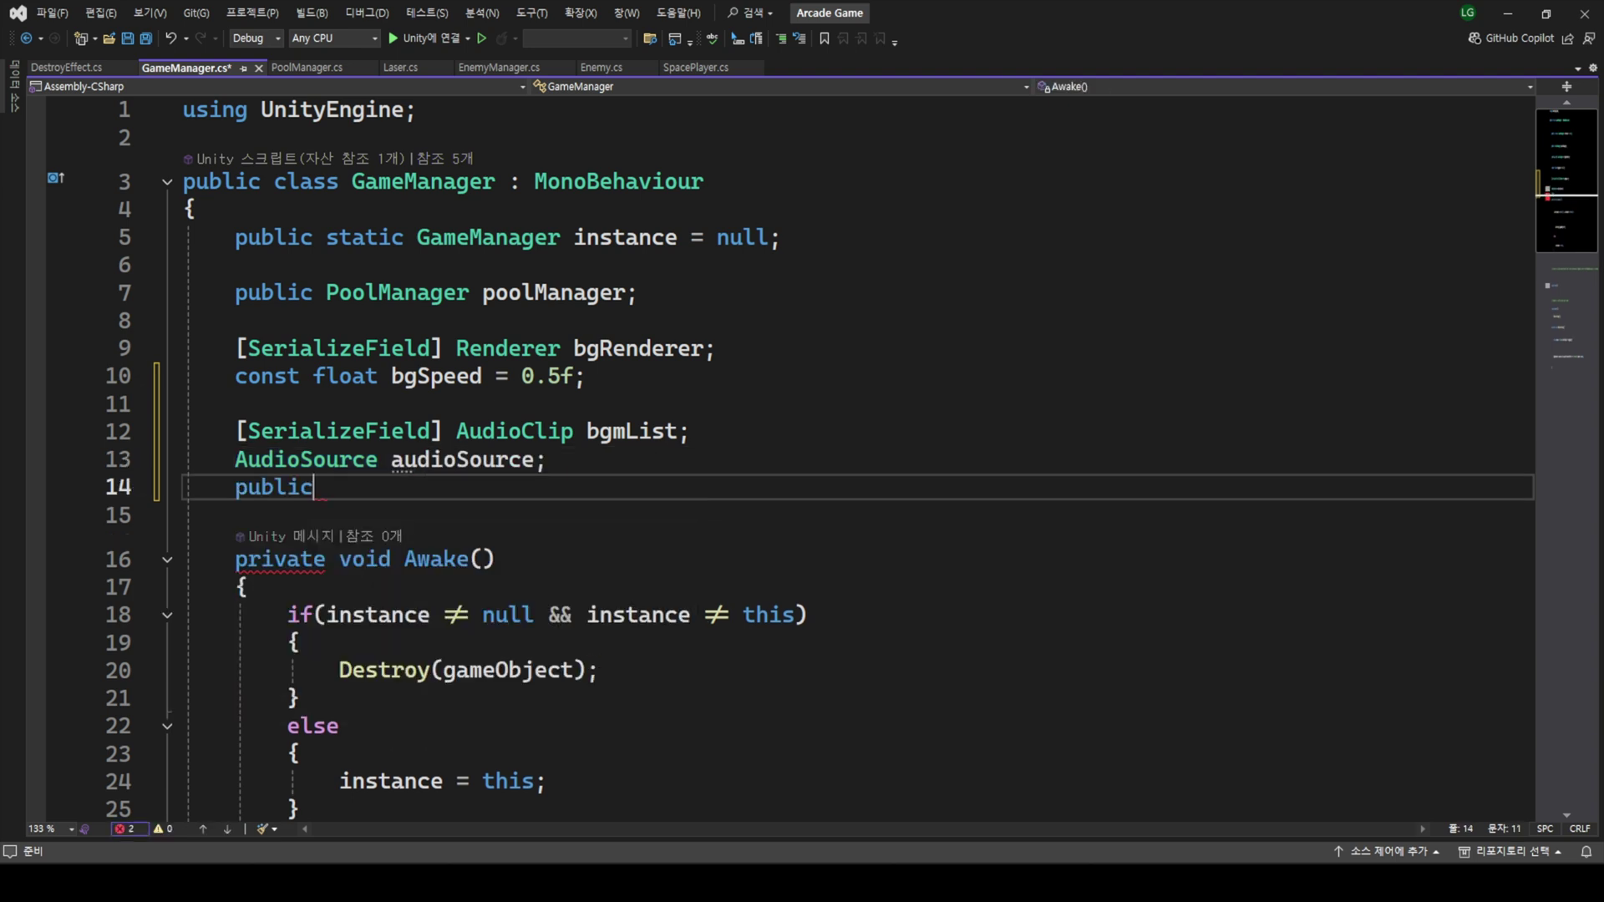
pyautogui.write('float bgmVol')
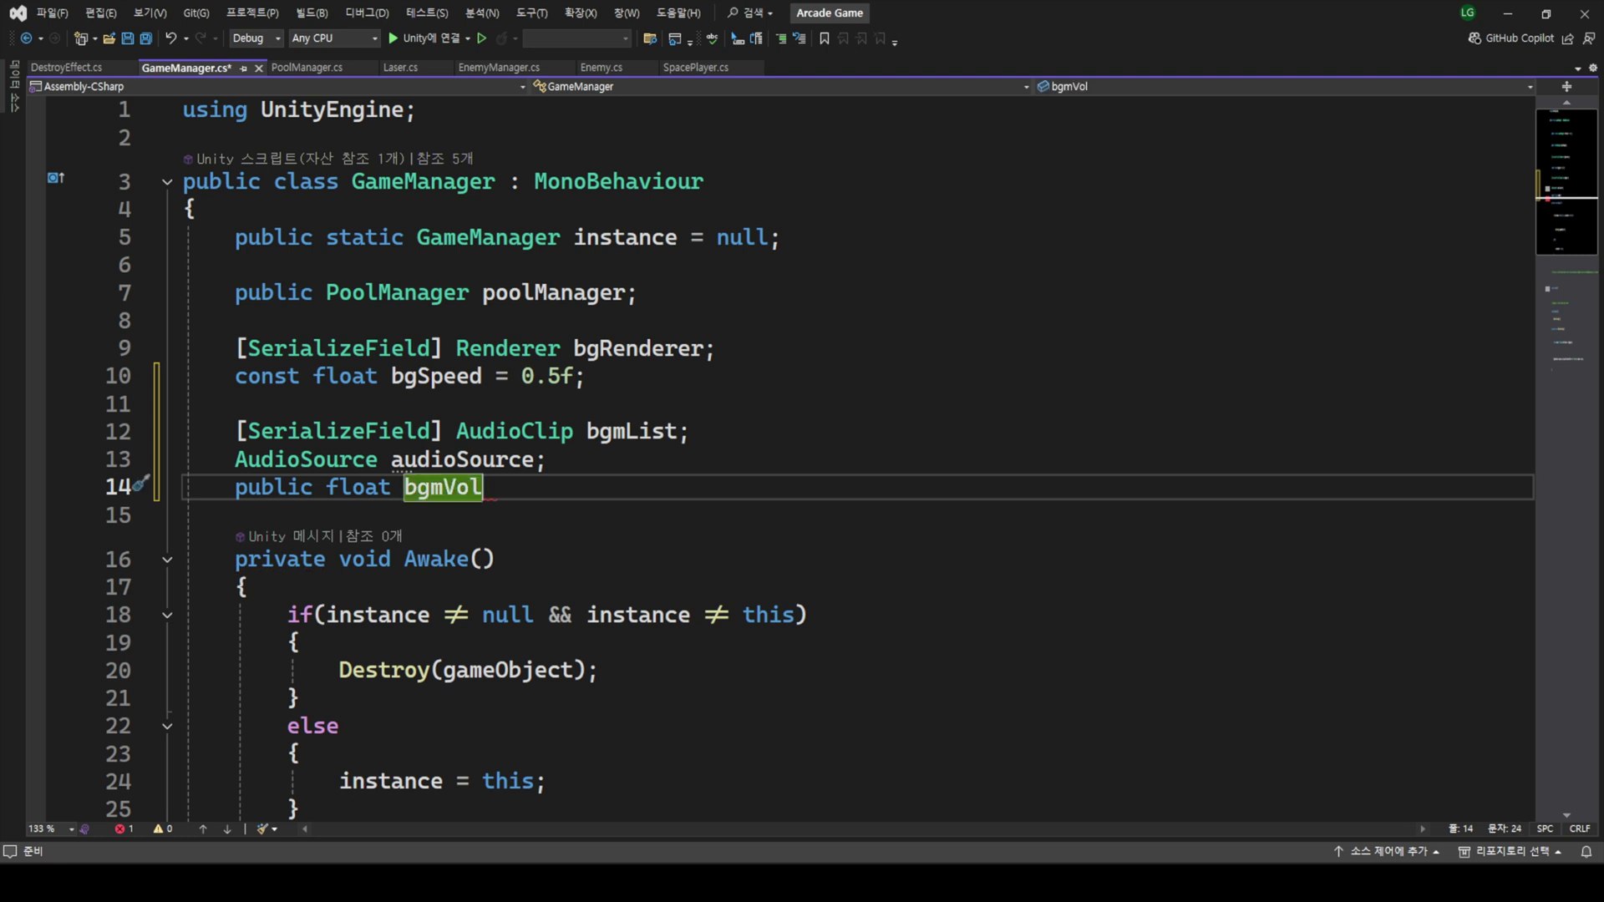
pyautogui.write('ume = 1;')
pyautogui.press('Return')
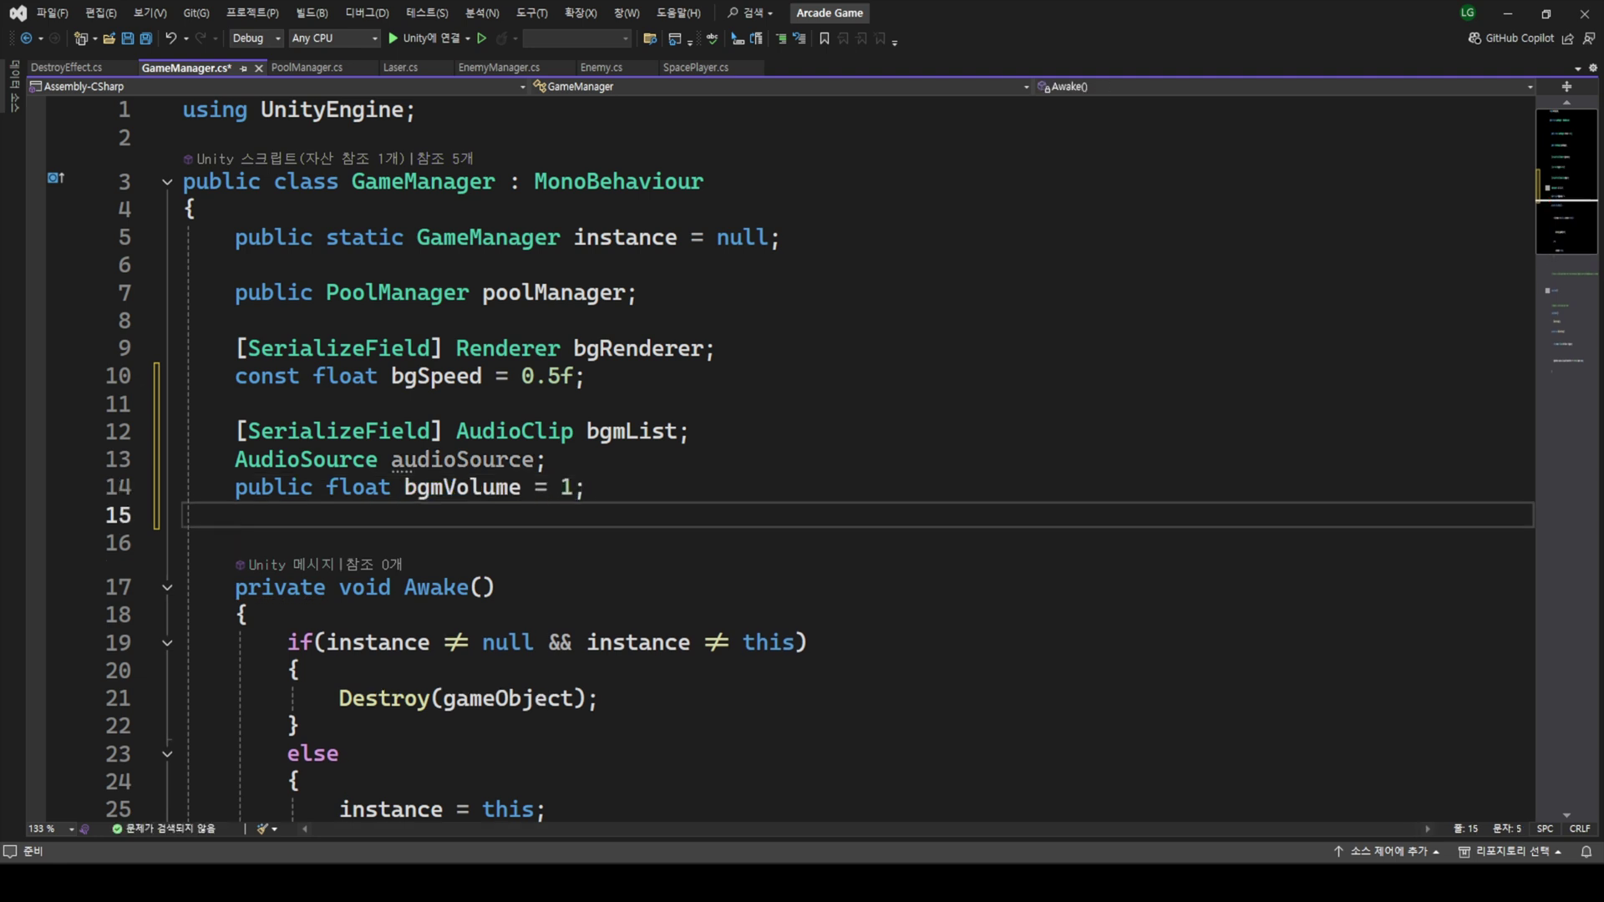
pyautogui.write('public float e')
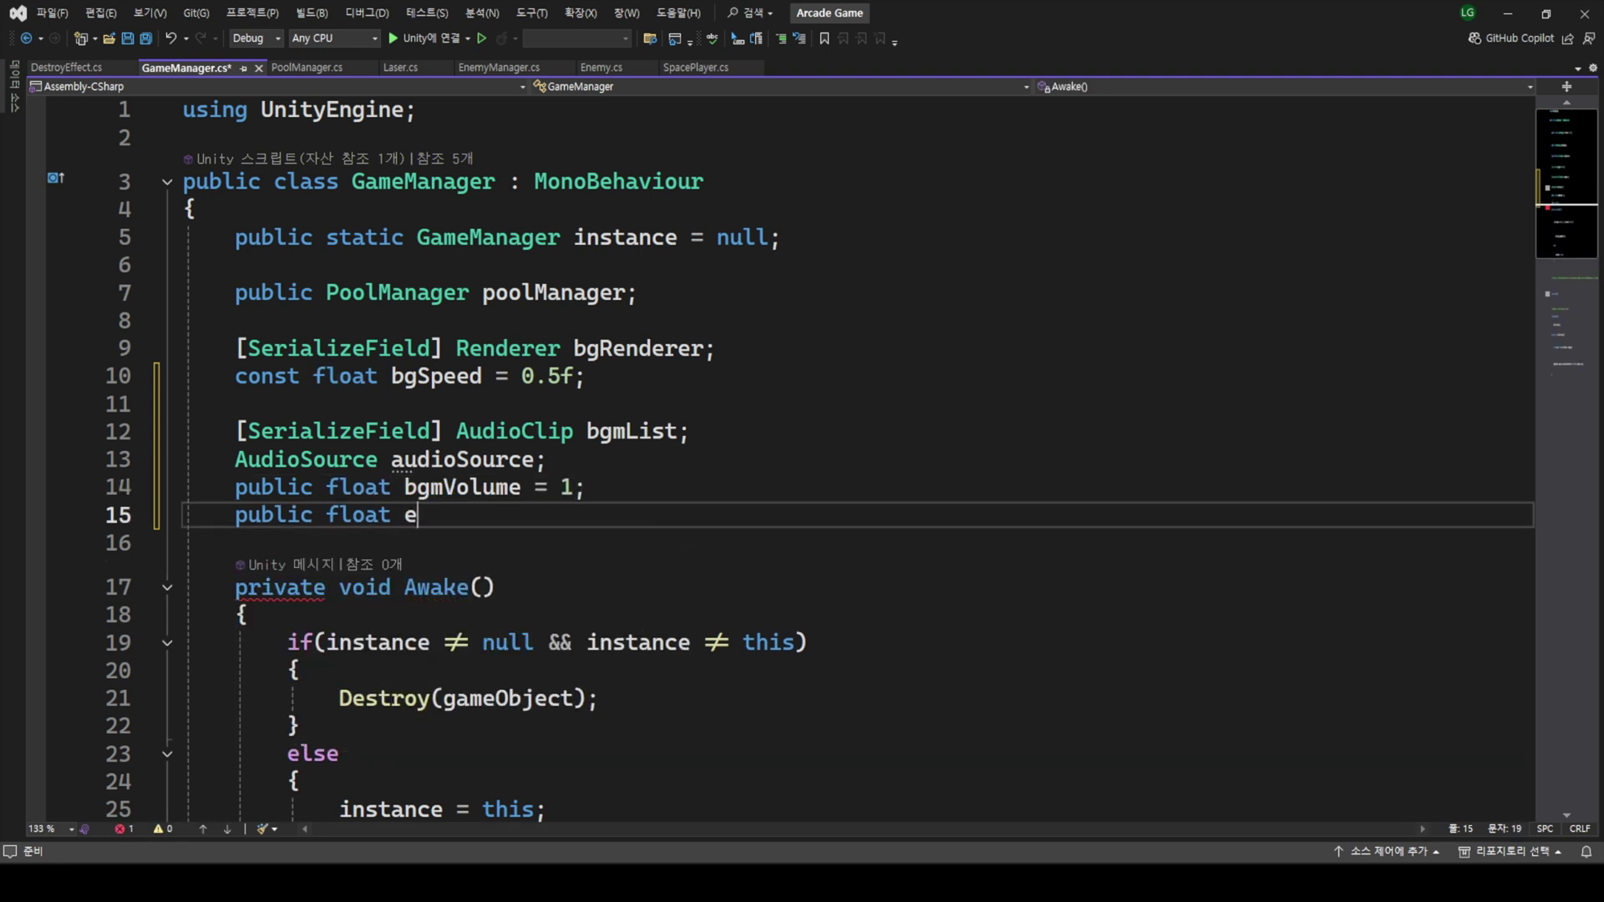
pyautogui.write('ffectVolume = 1;')
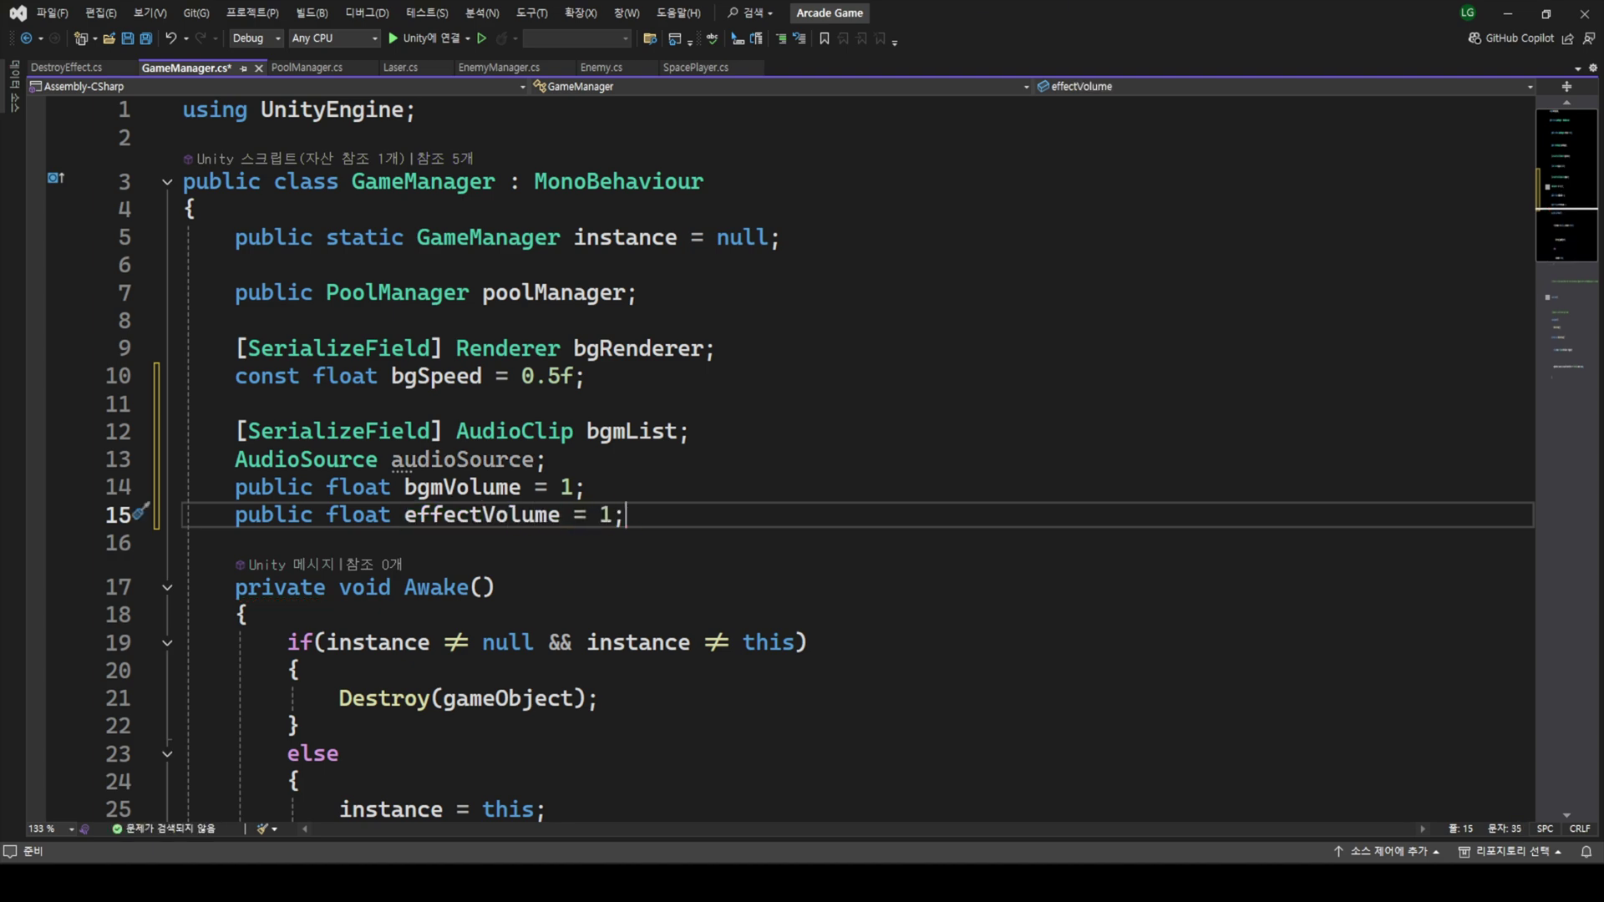
pyautogui.press('Return')
# - In Start, get the AudioSource component and assign bgmList as its resource
pyautogui.scroll(-9, 529, 466)
pyautogui.scroll(-1, 528, 466)
pyautogui.click(292, 215)
pyautogui.write('audi')
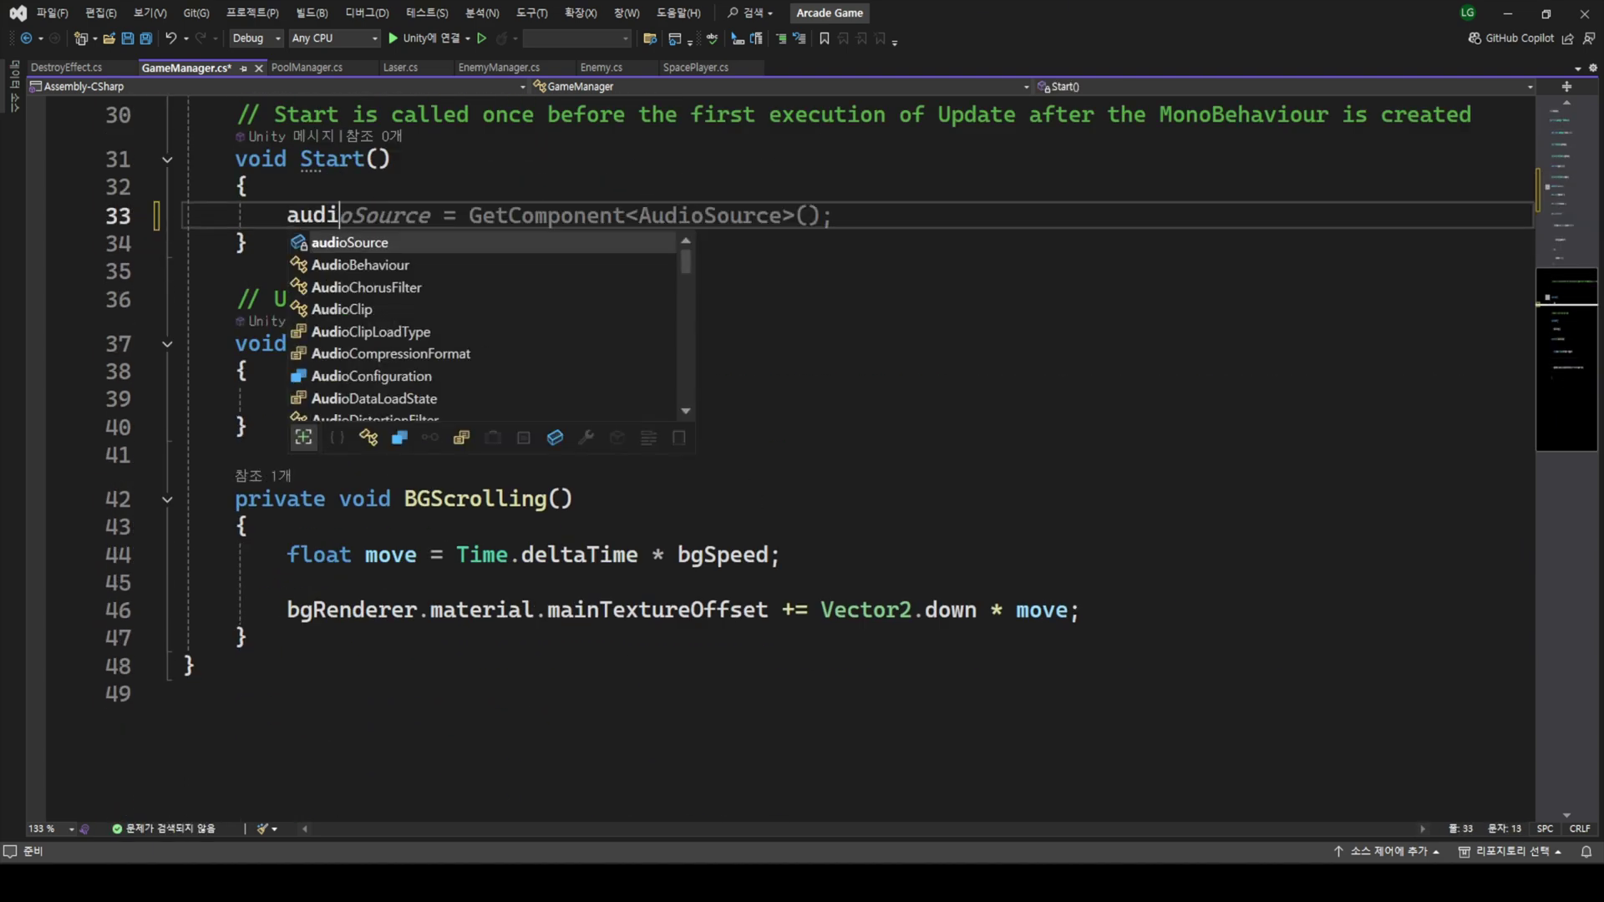
pyautogui.press('Tab')
pyautogui.press('Tab')
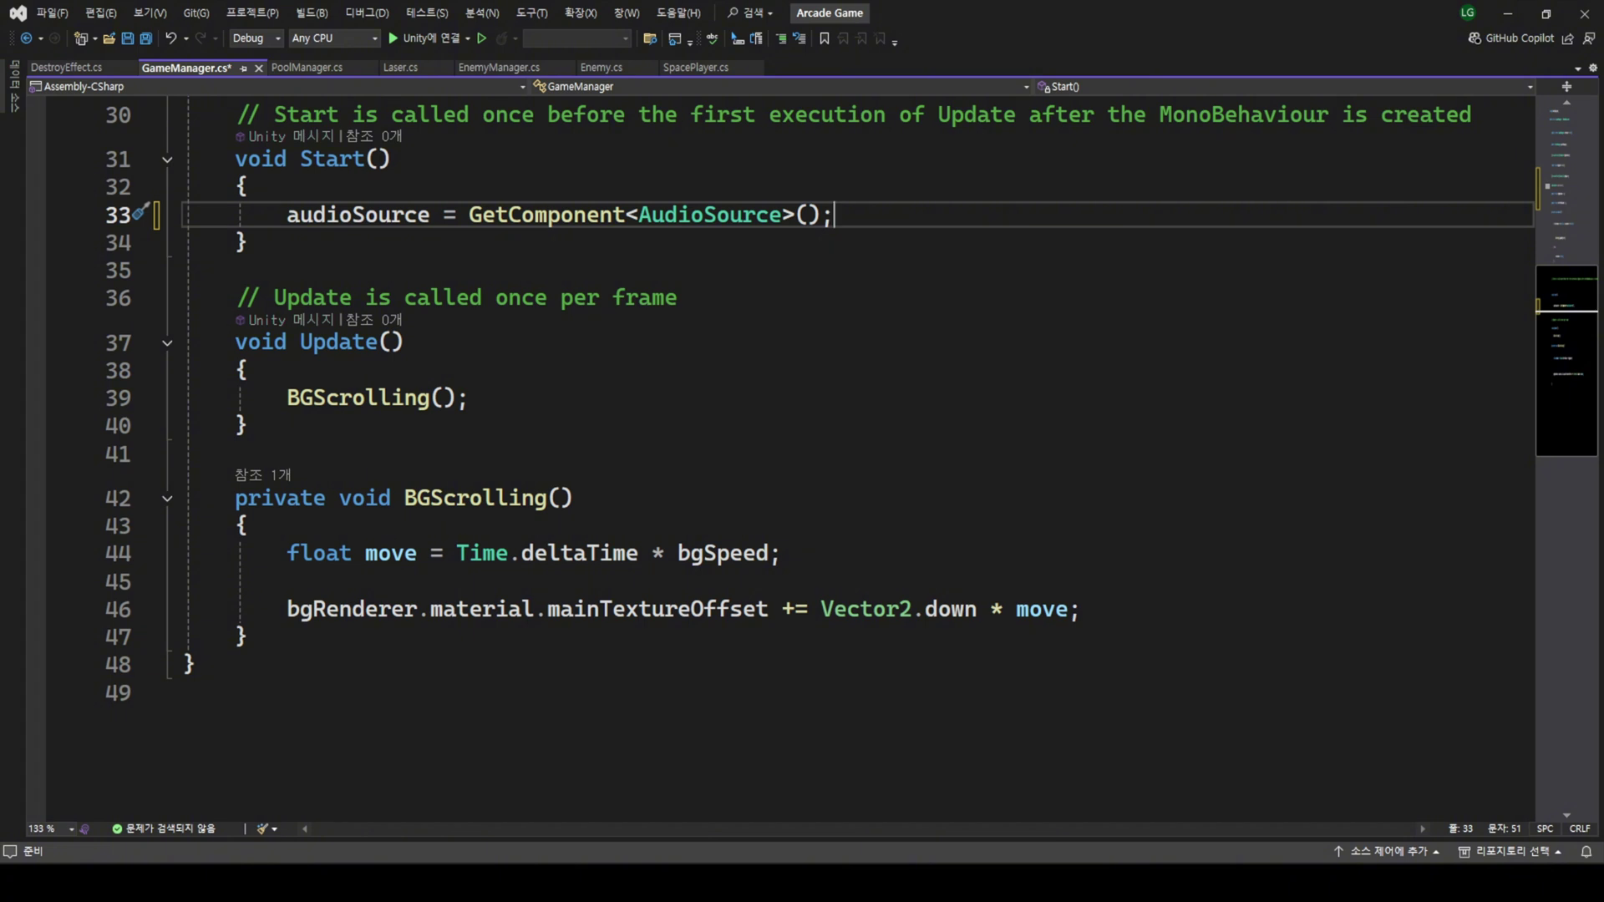
pyautogui.press('Return')
pyautogui.write('au')
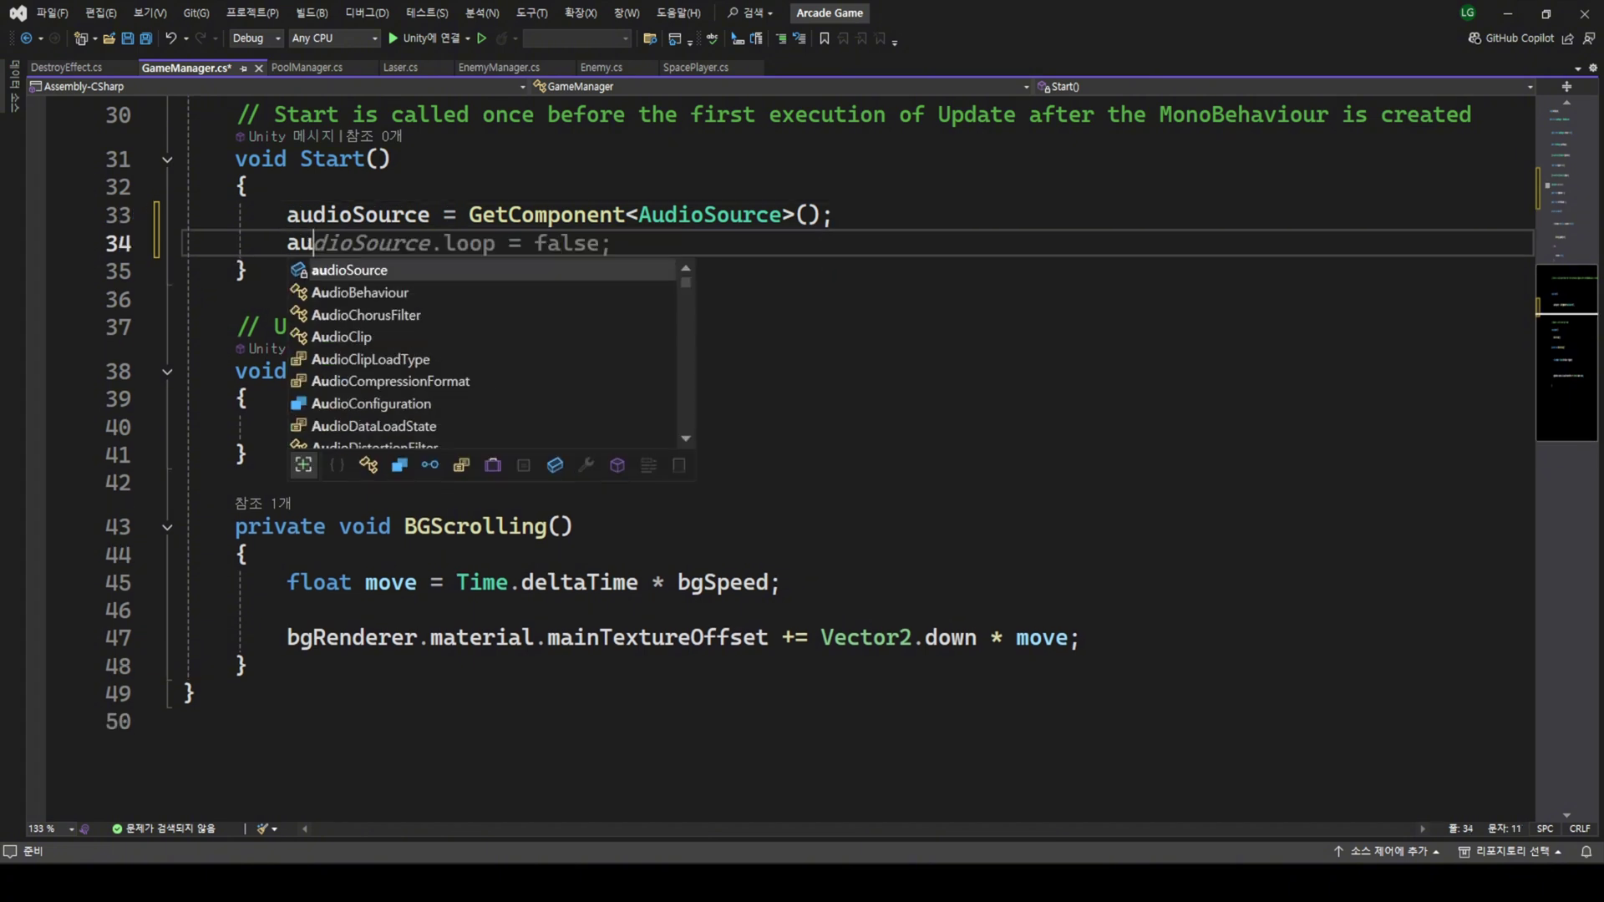
pyautogui.press('Tab')
pyautogui.write('.re')
pyautogui.press('Tab')
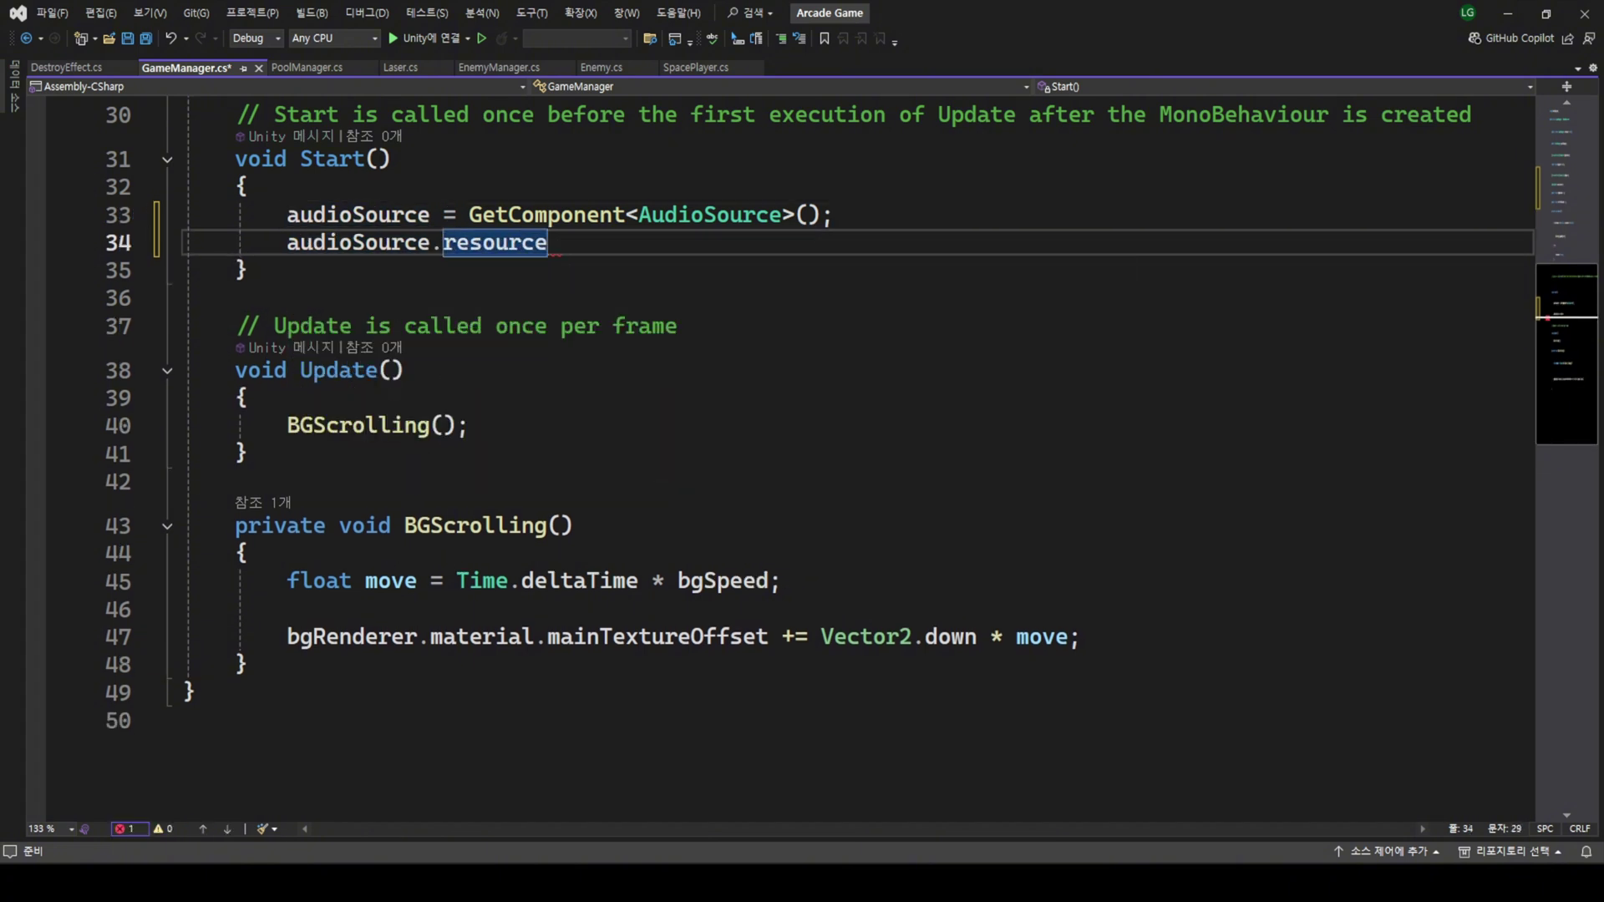
pyautogui.write(' = bg')
pyautogui.press('Tab')
pyautogui.write(';')
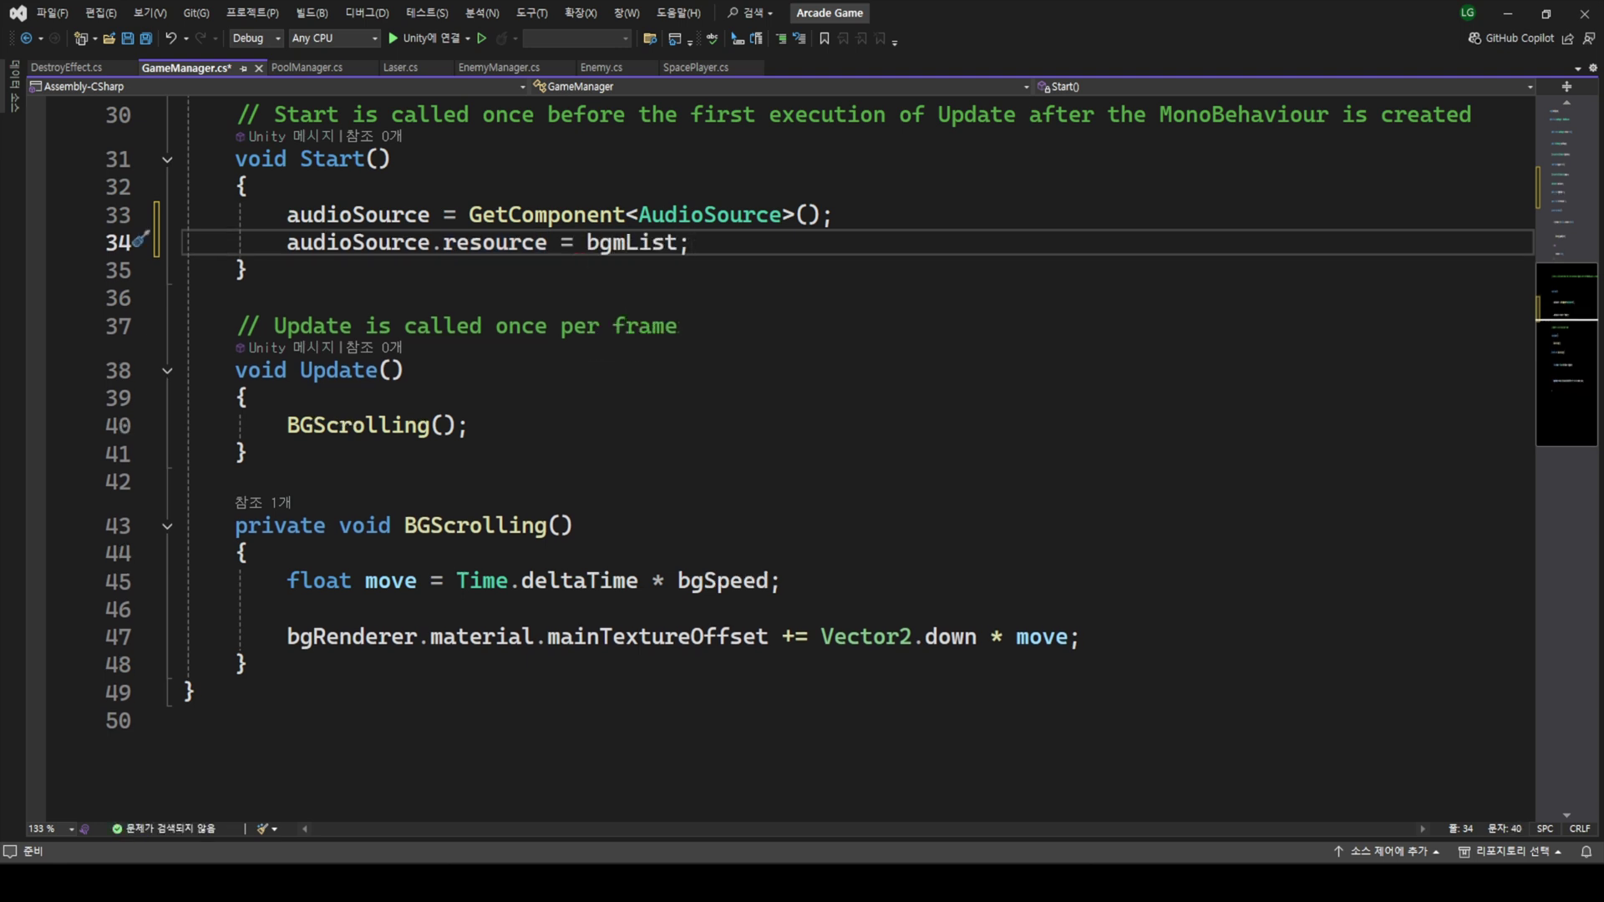
# - Set audioSource.loop to true and call audioSource.Play() in Start
pyautogui.press('Return')
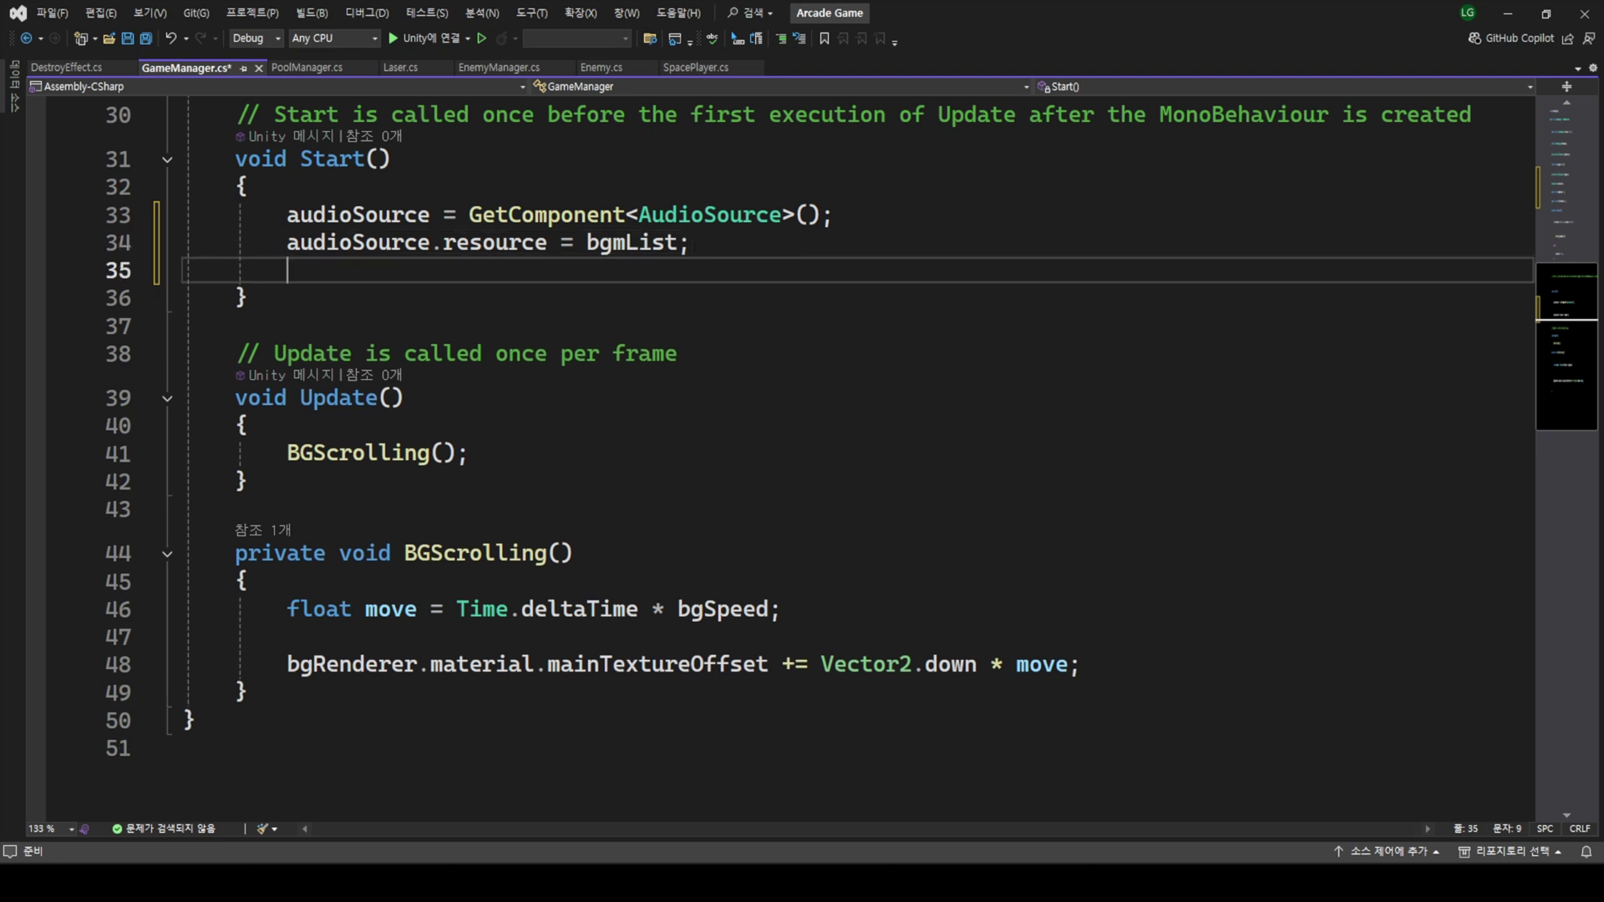
pyautogui.write('au.')
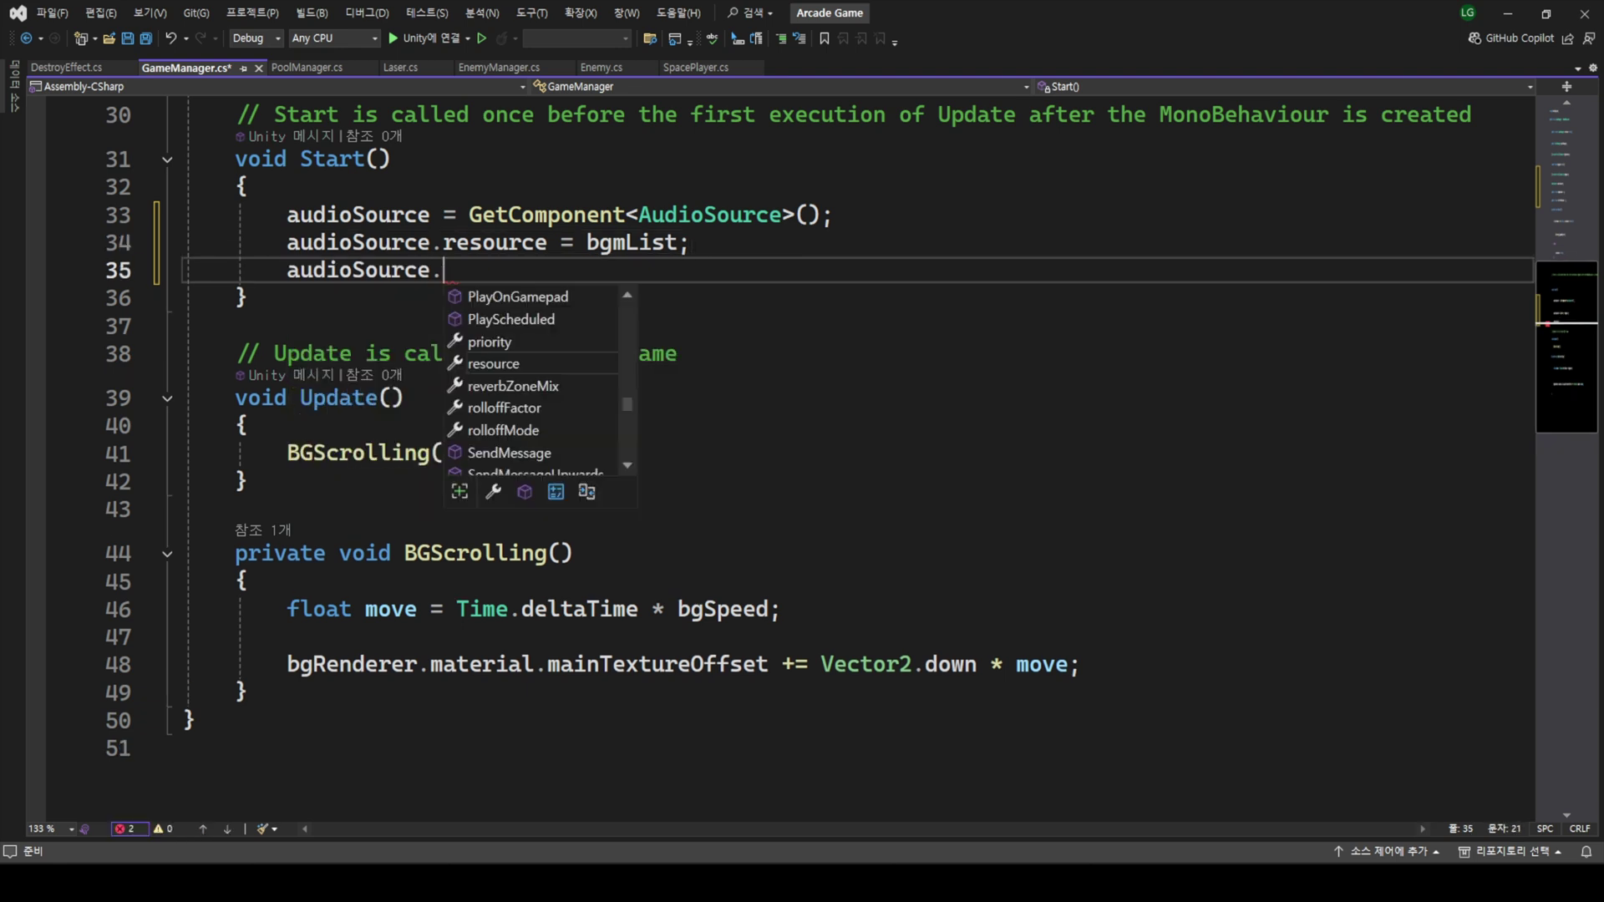
pyautogui.write('lo')
pyautogui.press('Tab')
pyautogui.write('= ')
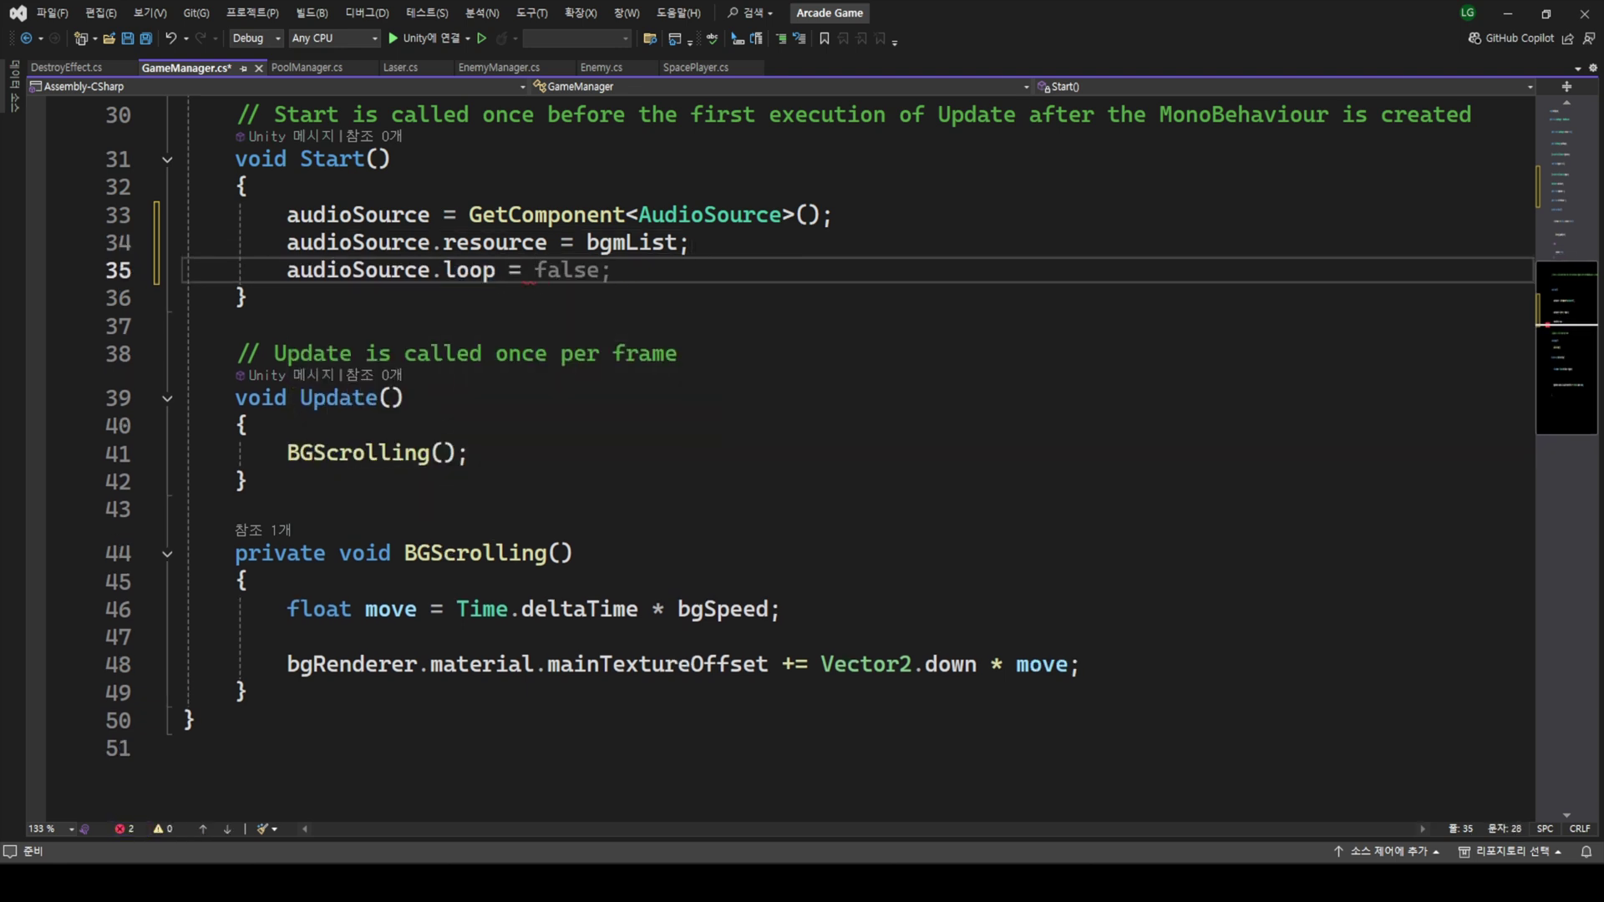
pyautogui.write('tru')
pyautogui.press('Tab')
pyautogui.write(';')
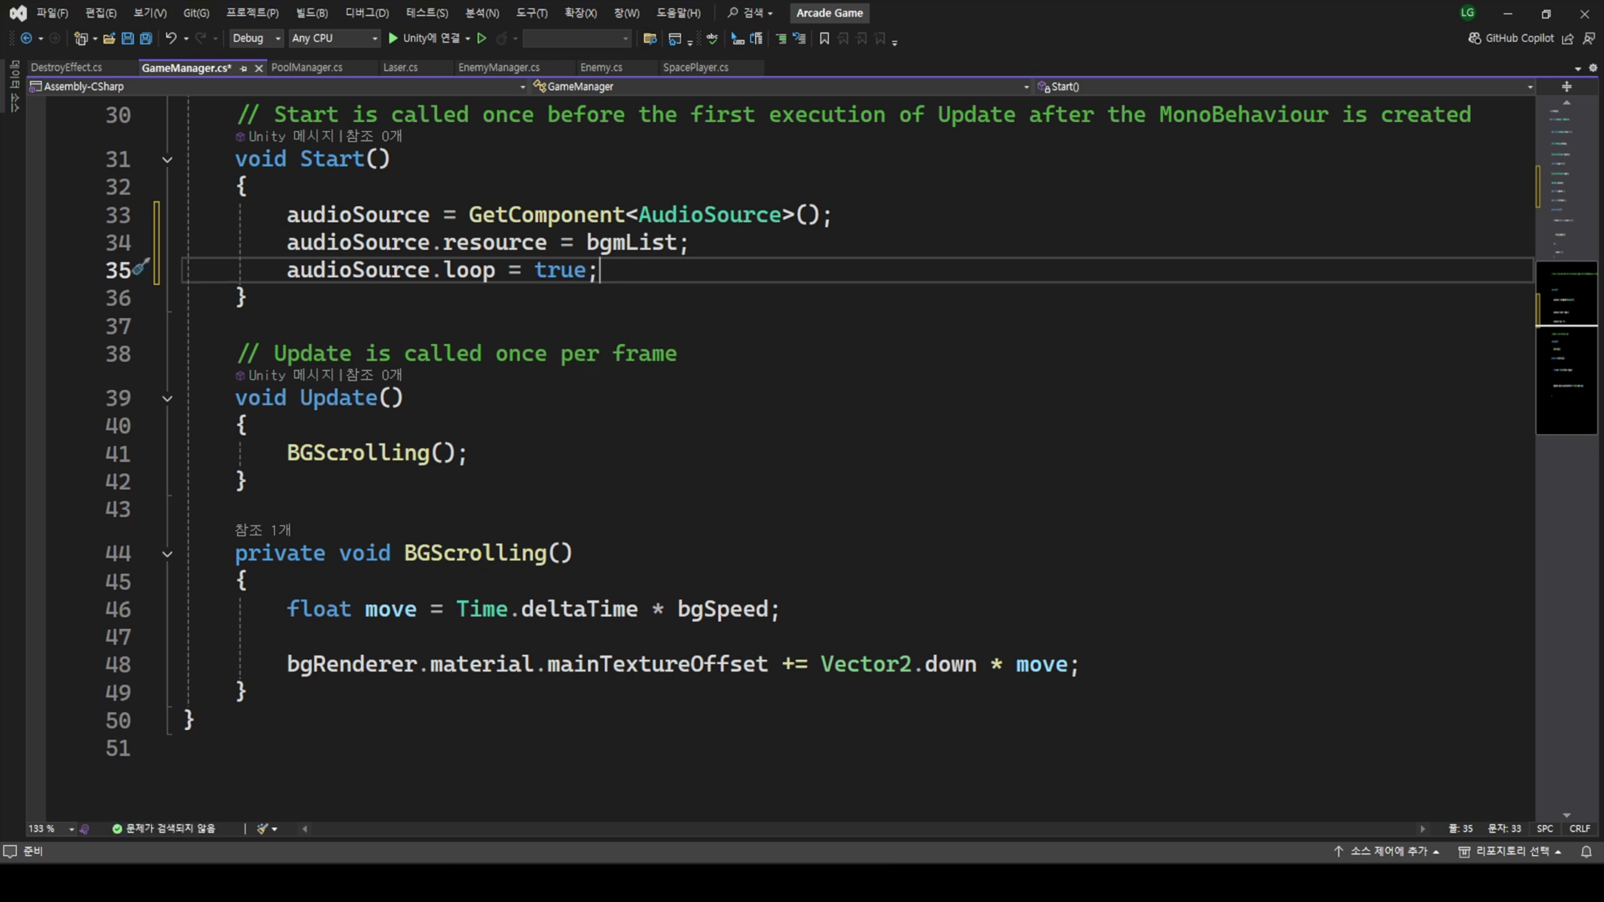
pyautogui.press('Return')
pyautogui.write('au.')
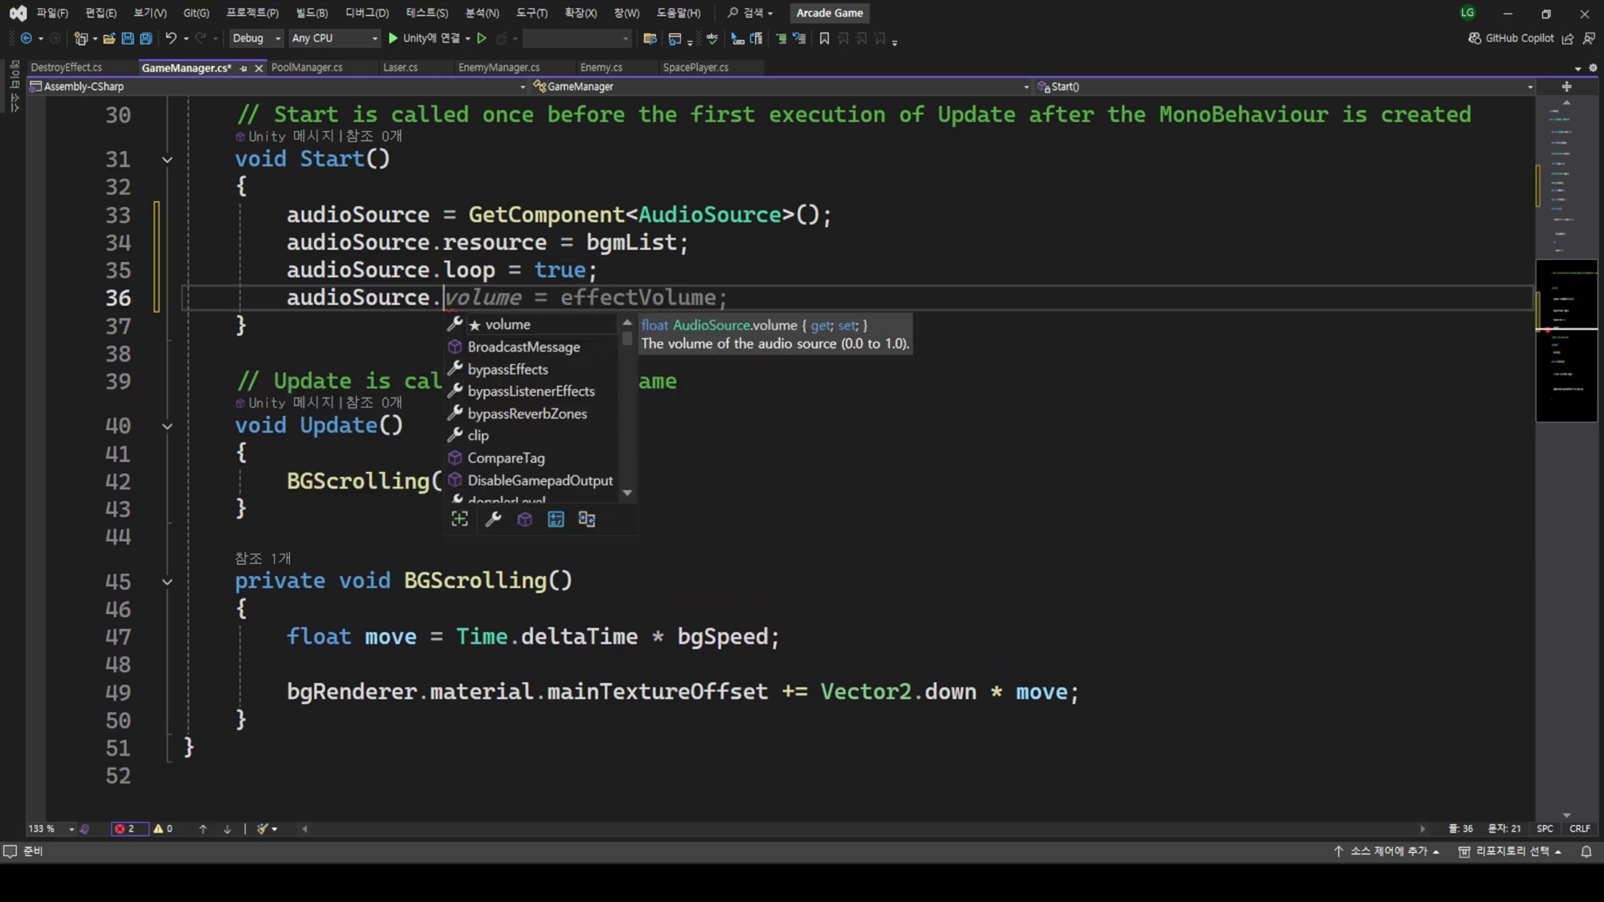
pyautogui.write('pla')
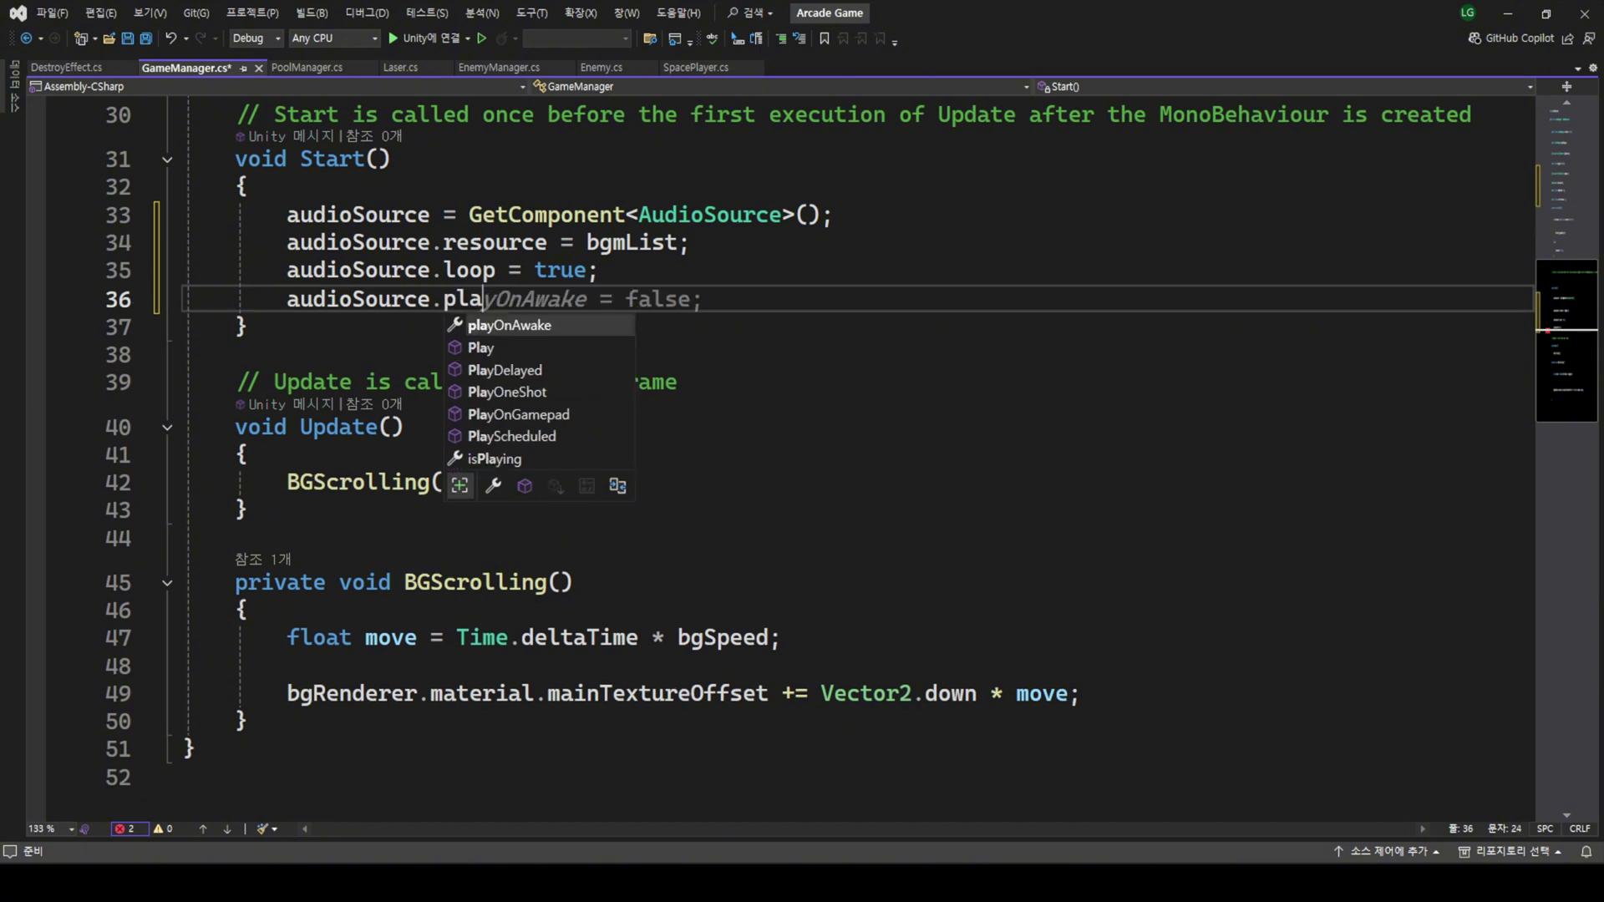
pyautogui.press('Tab')
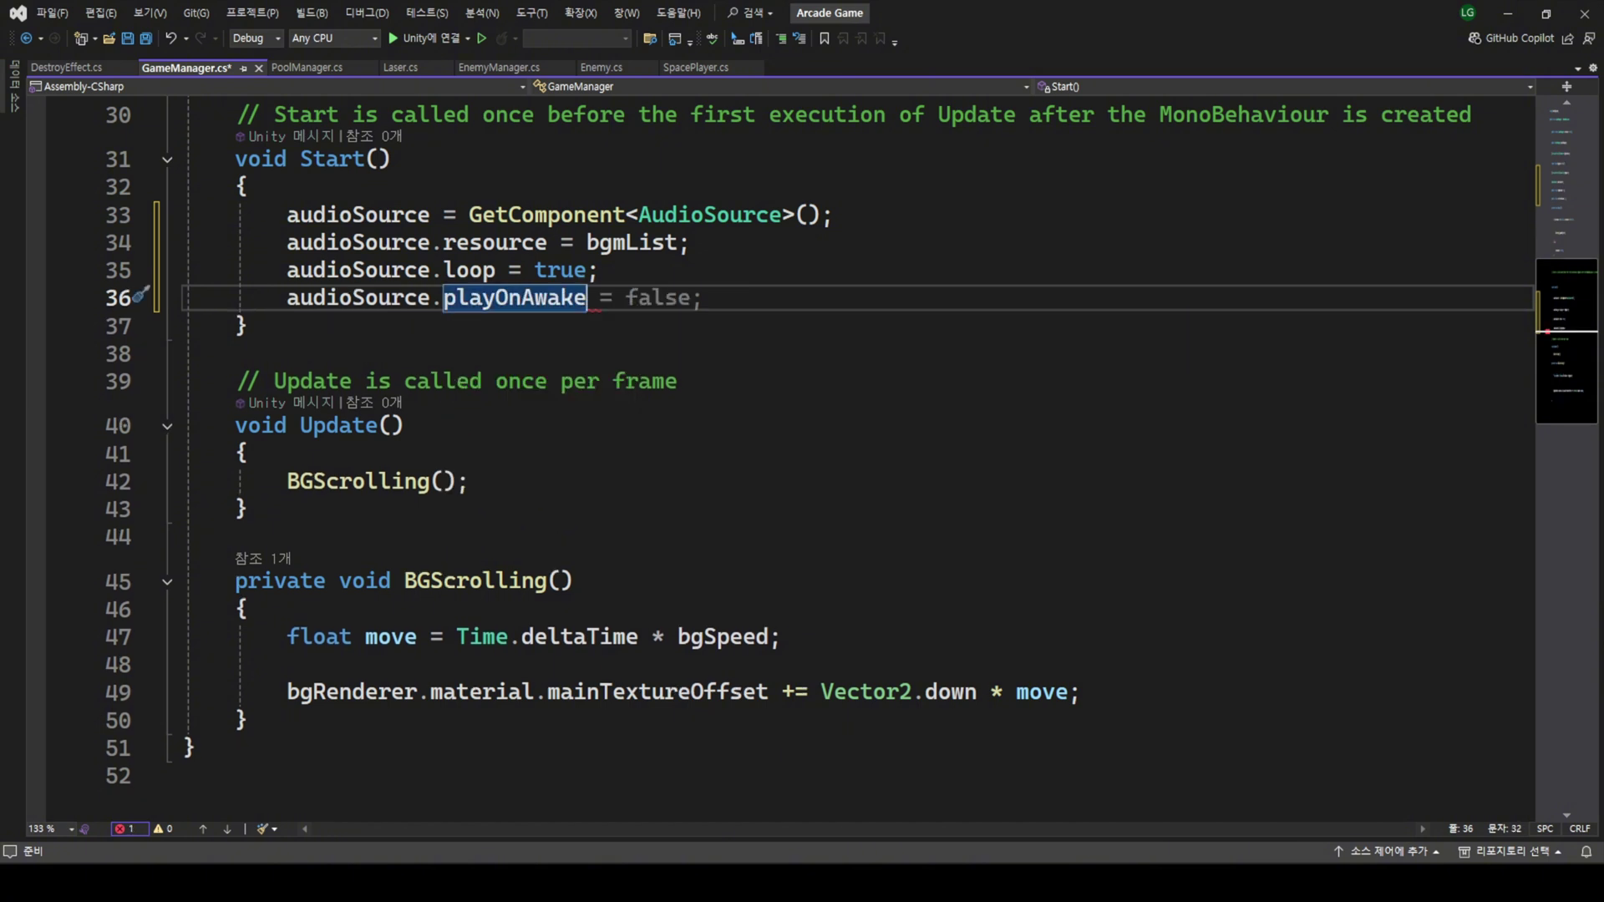
pyautogui.hotkey('ctrl', 'BackSpace')
pyautogui.write('pl')
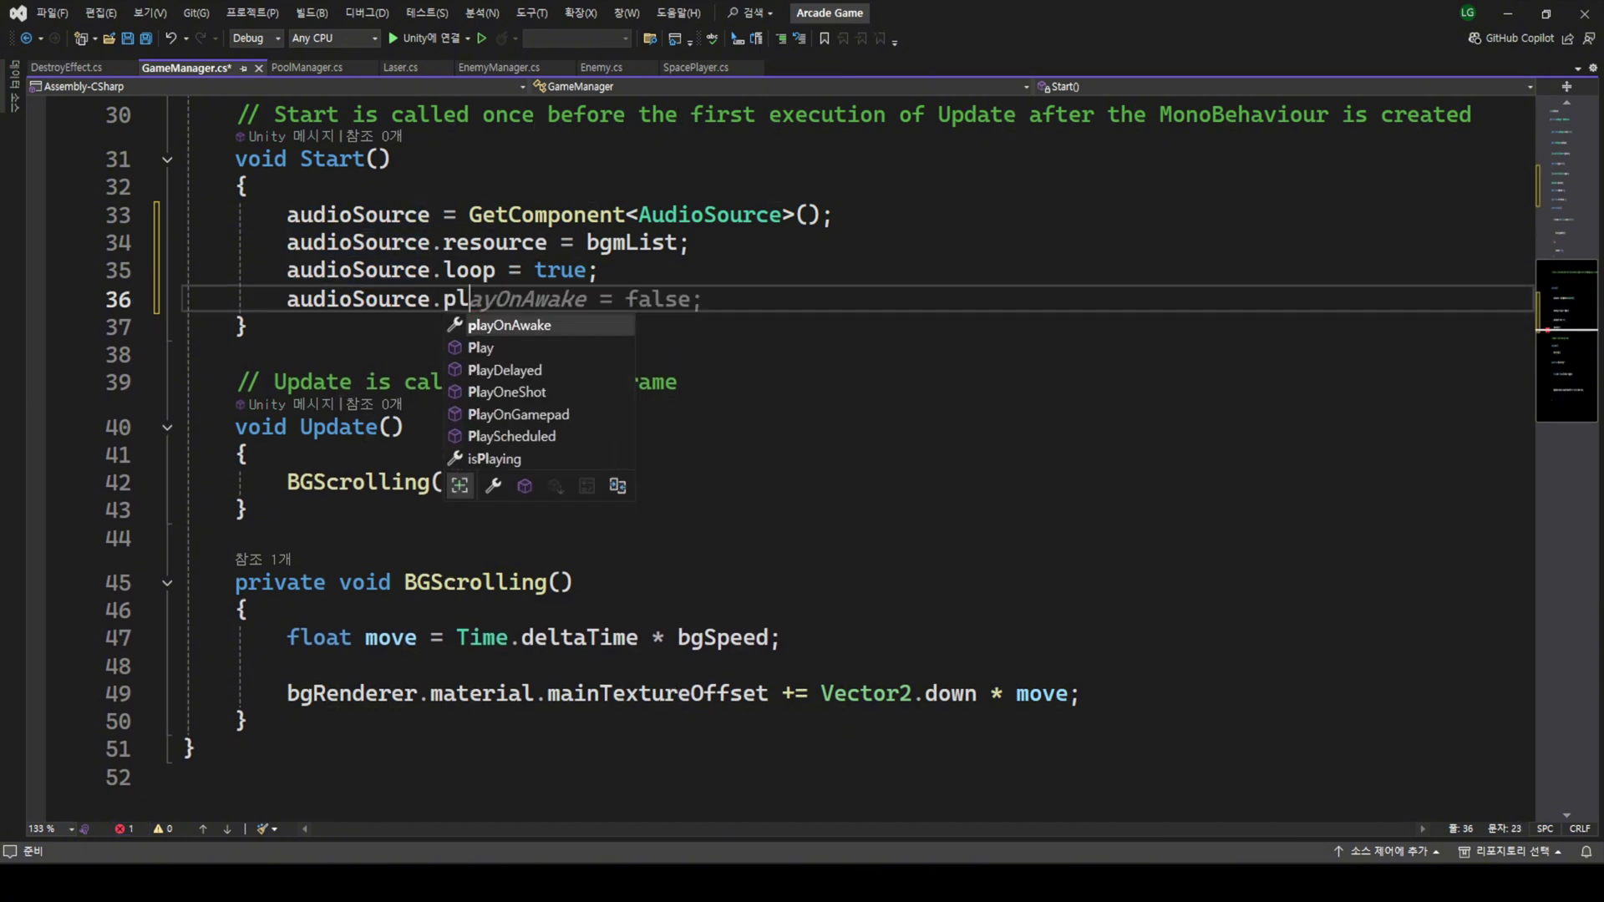
pyautogui.press('Down')
pyautogui.press('Tab')
pyautogui.write('();')
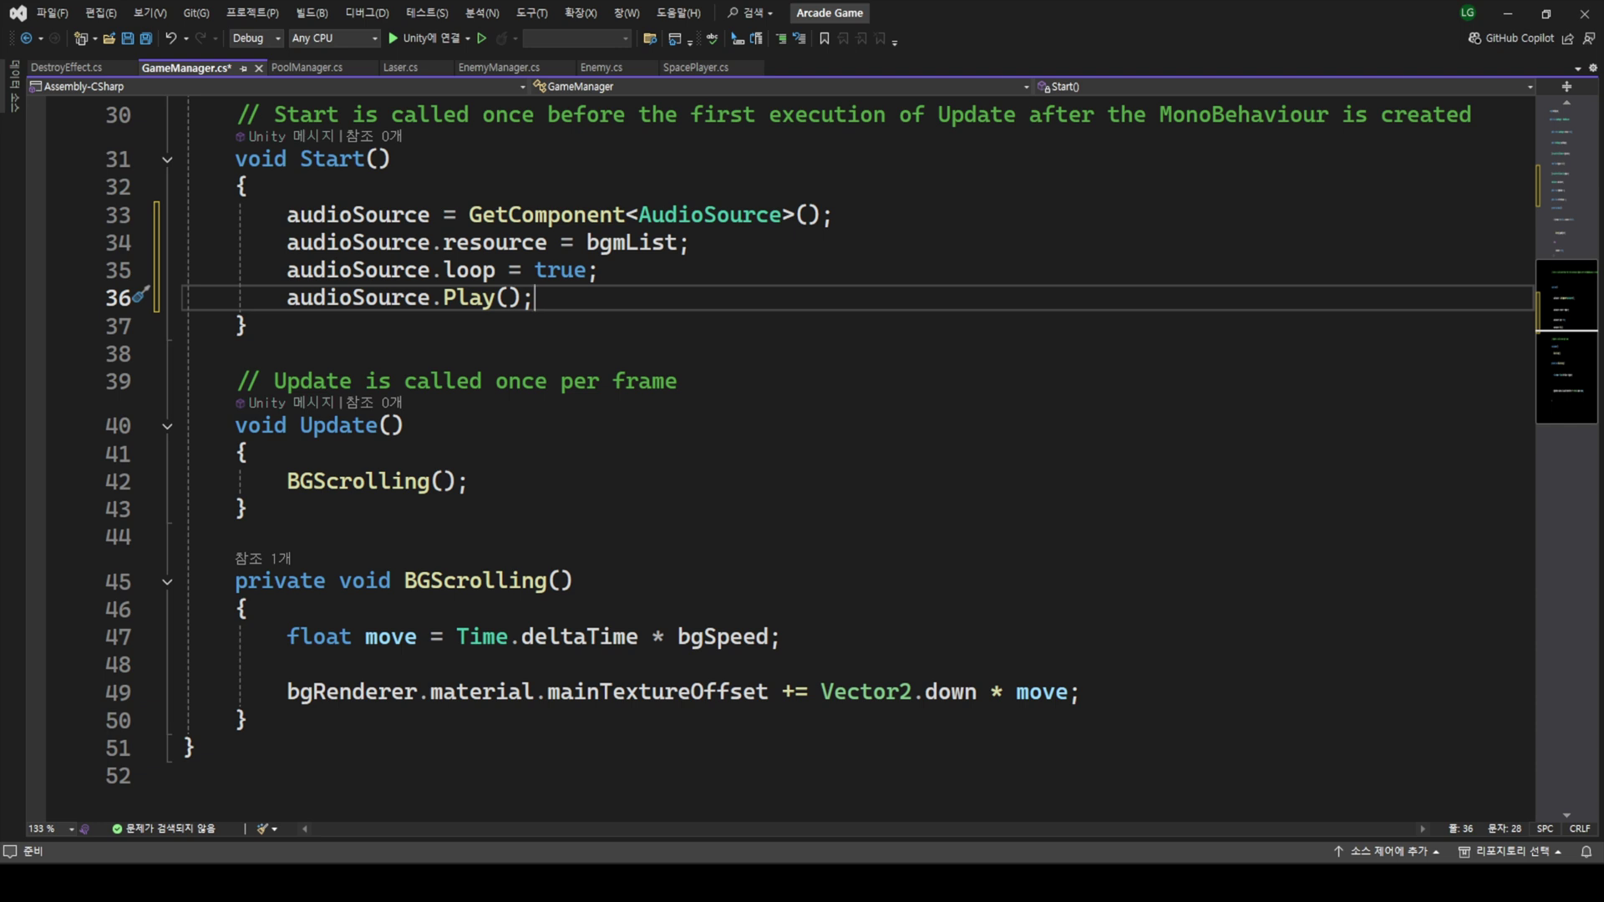
pyautogui.scroll(-5, 392, 550)
# - Write a private VolumeSetting() method that sets audioSource.volume to bgmVolume
pyautogui.click(330, 386)
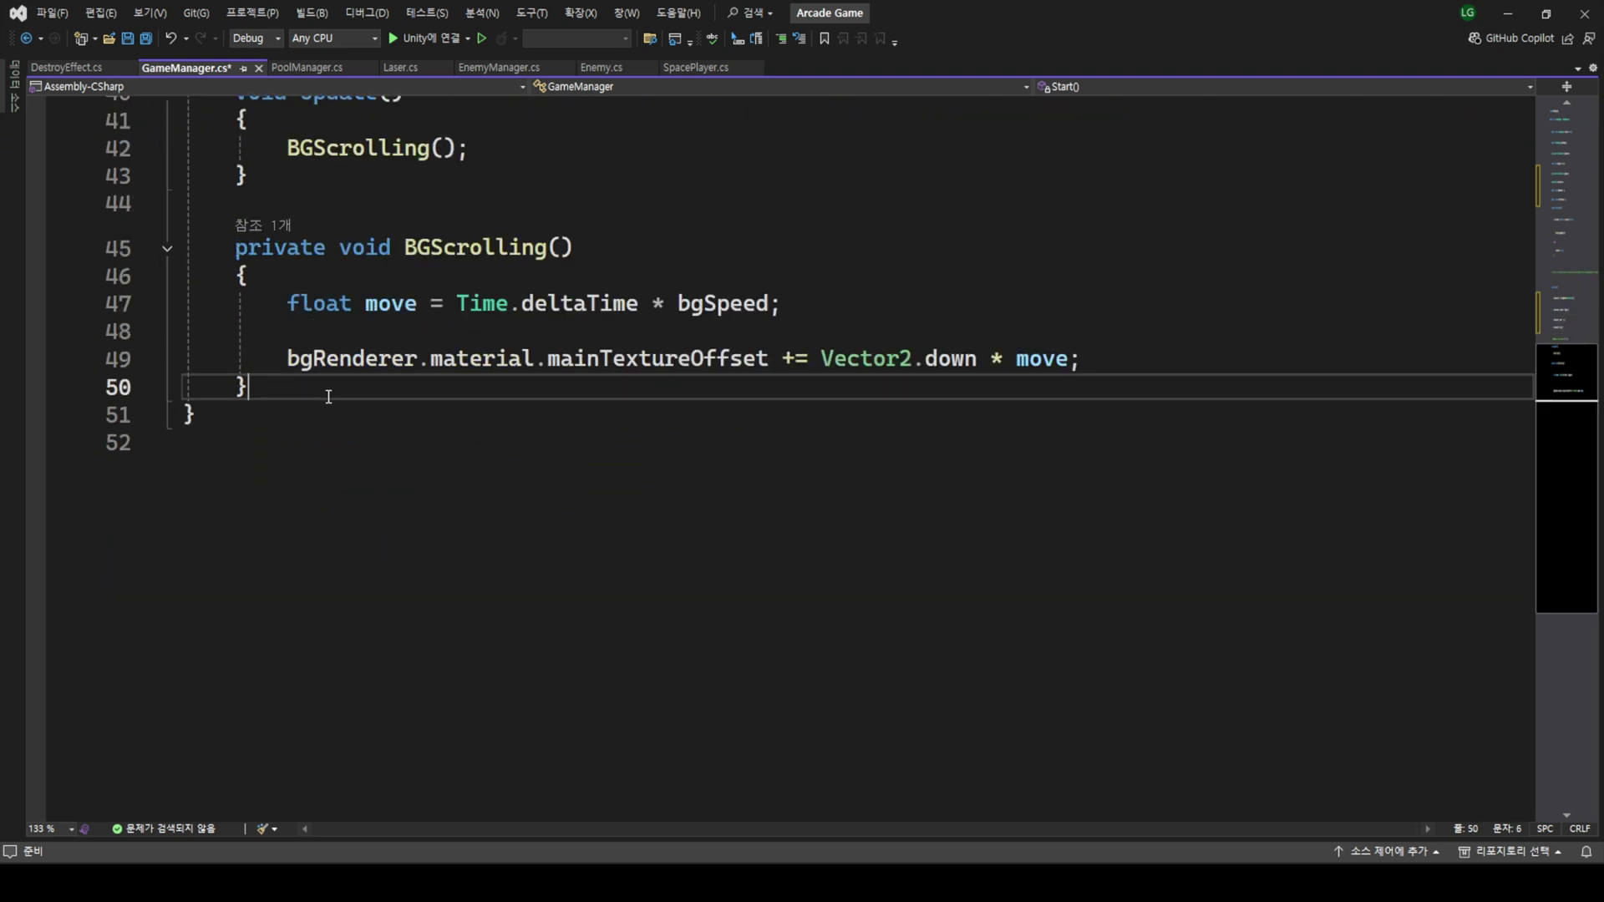
pyautogui.press('Return')
pyautogui.press('Return')
pyautogui.write('pri')
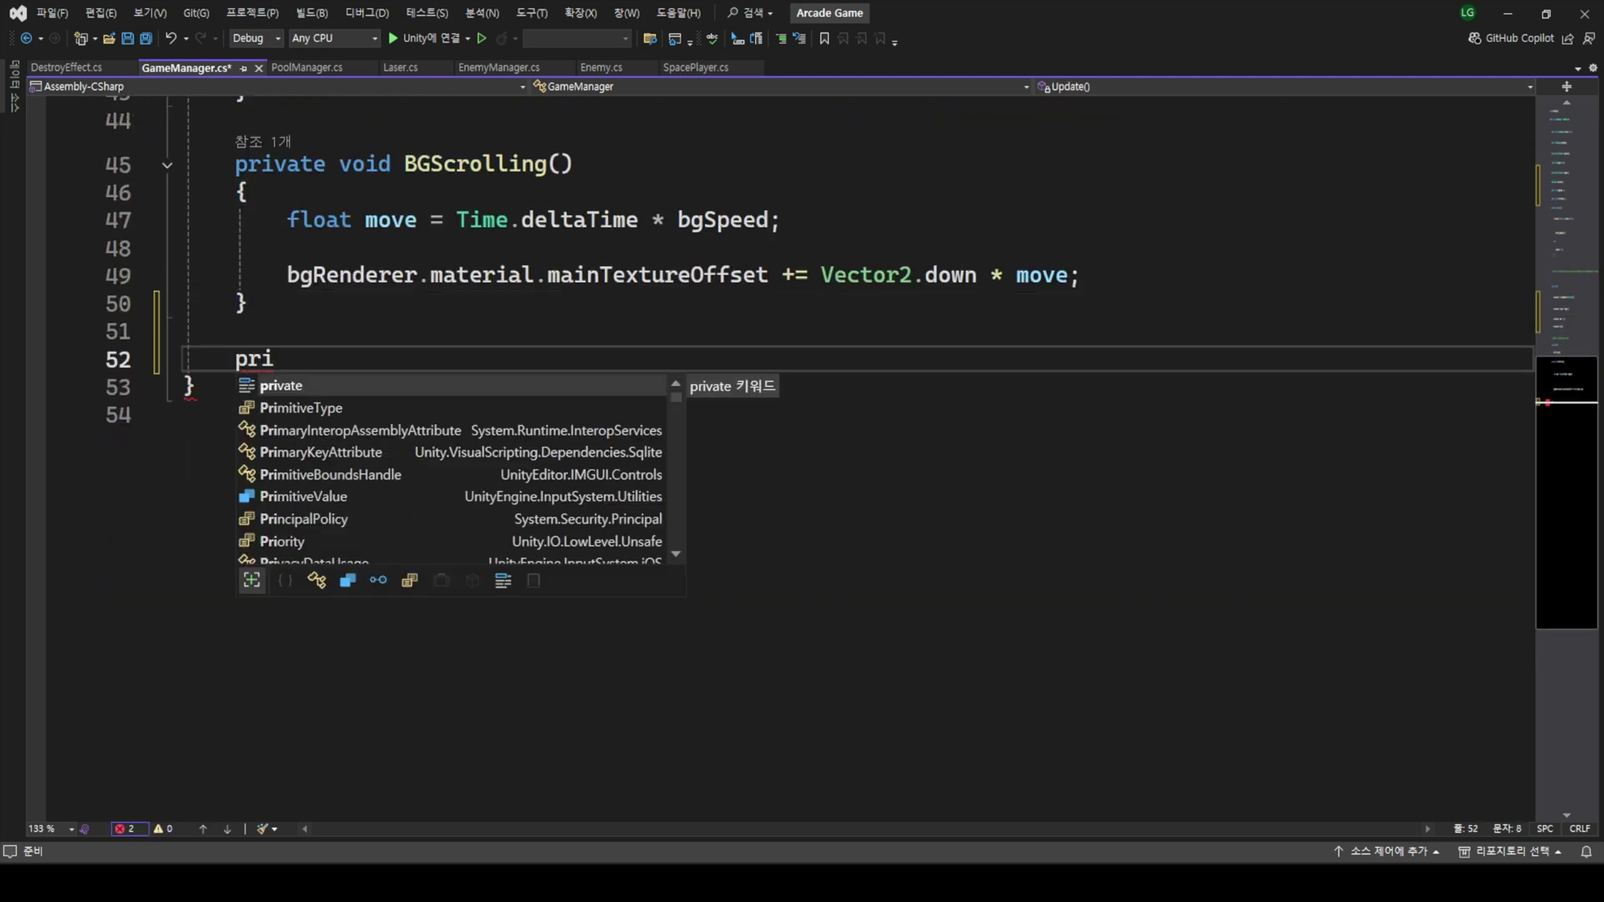
pyautogui.write('vate void VolumeSetting')
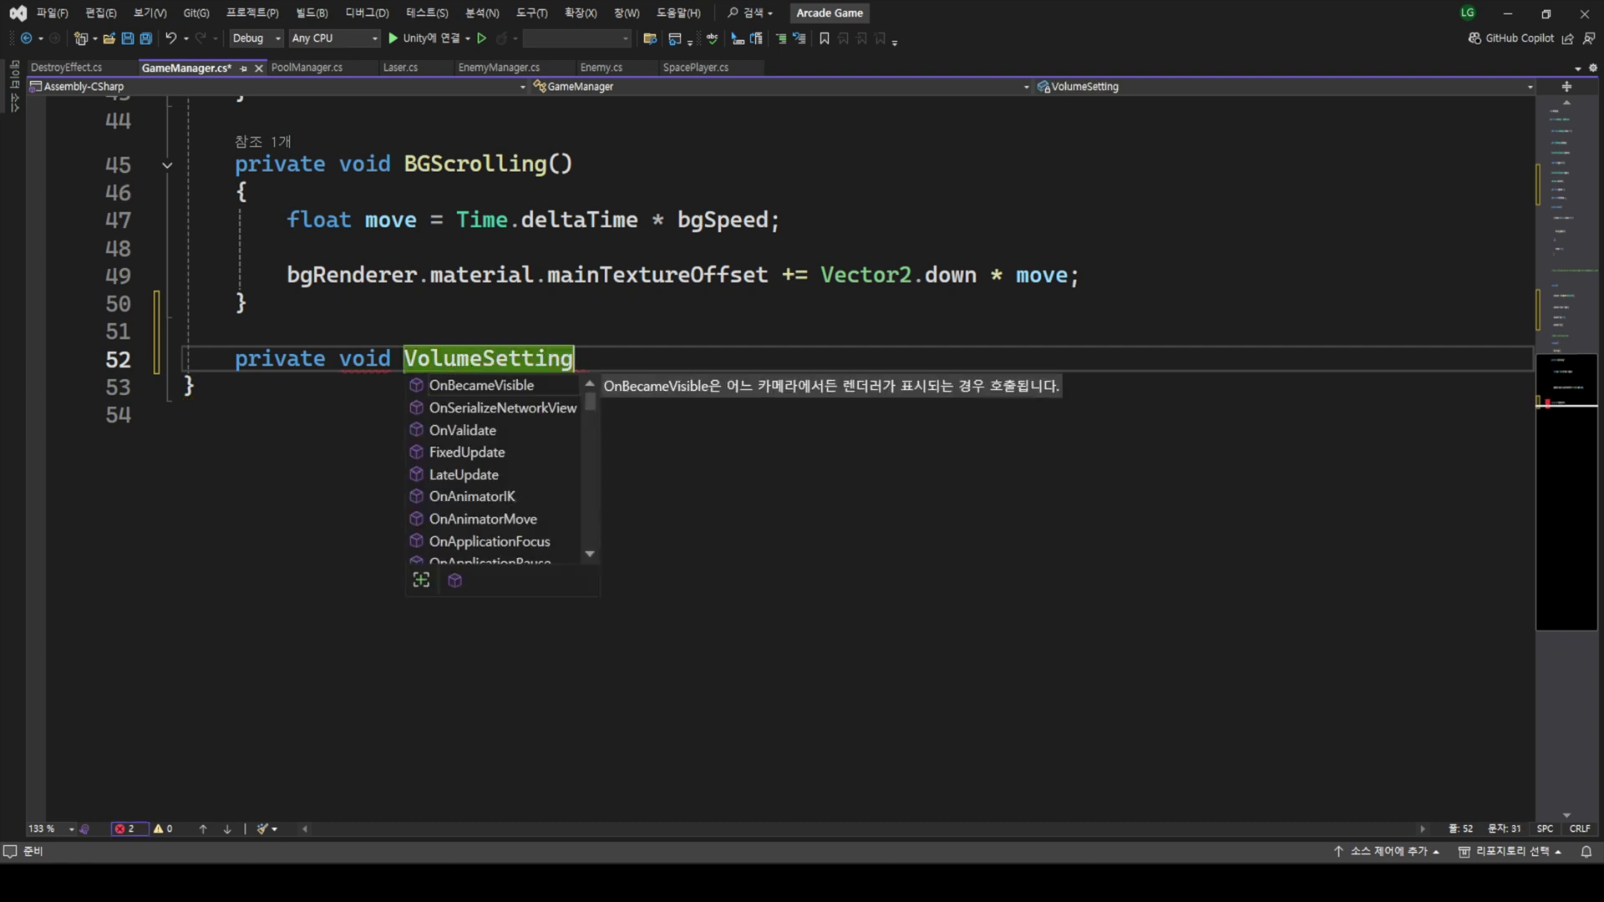
pyautogui.write('()')
pyautogui.press('Return')
pyautogui.write('{')
pyautogui.press('Return')
pyautogui.write('audi')
pyautogui.press('Tab')
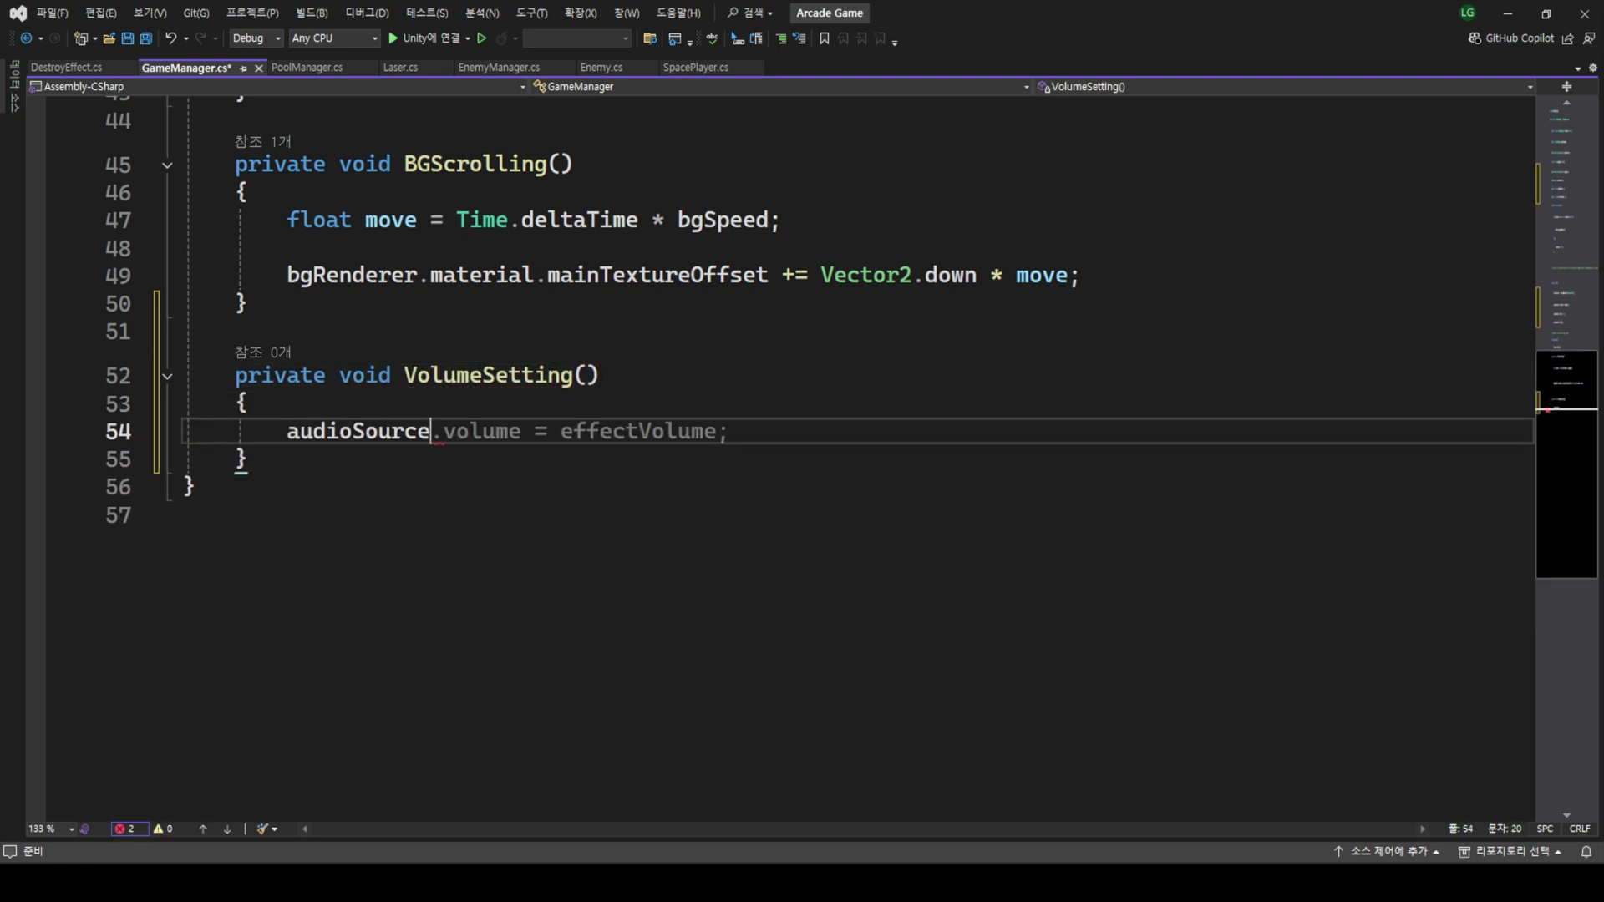
pyautogui.write('.')
pyautogui.press('Tab')
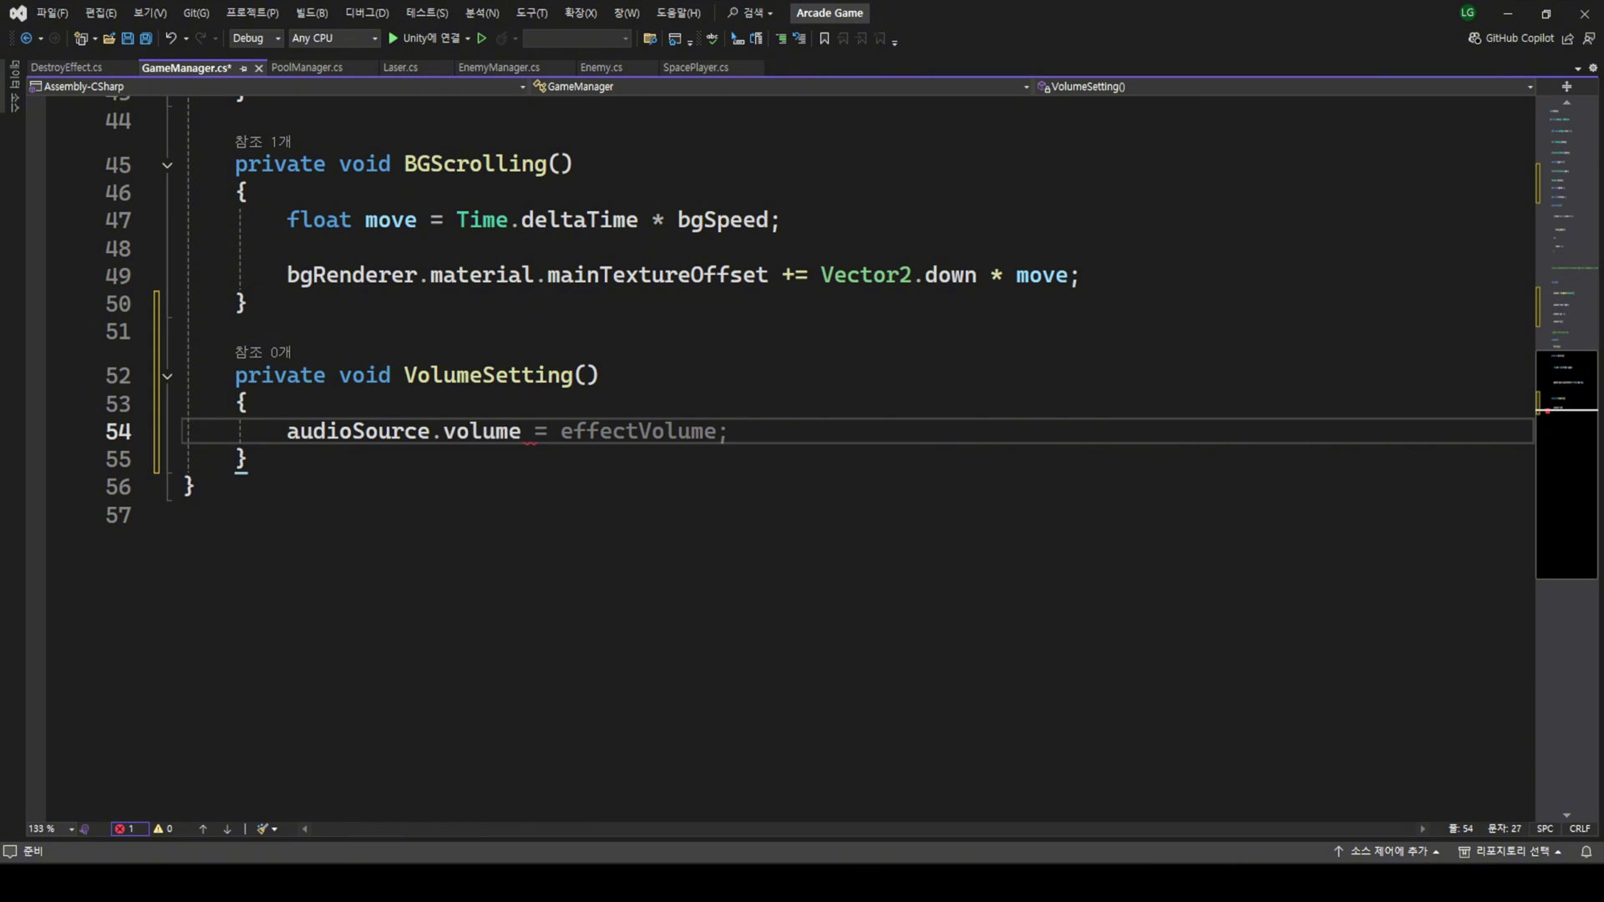
pyautogui.write('= bgmV')
pyautogui.press('Tab')
pyautogui.write(';')
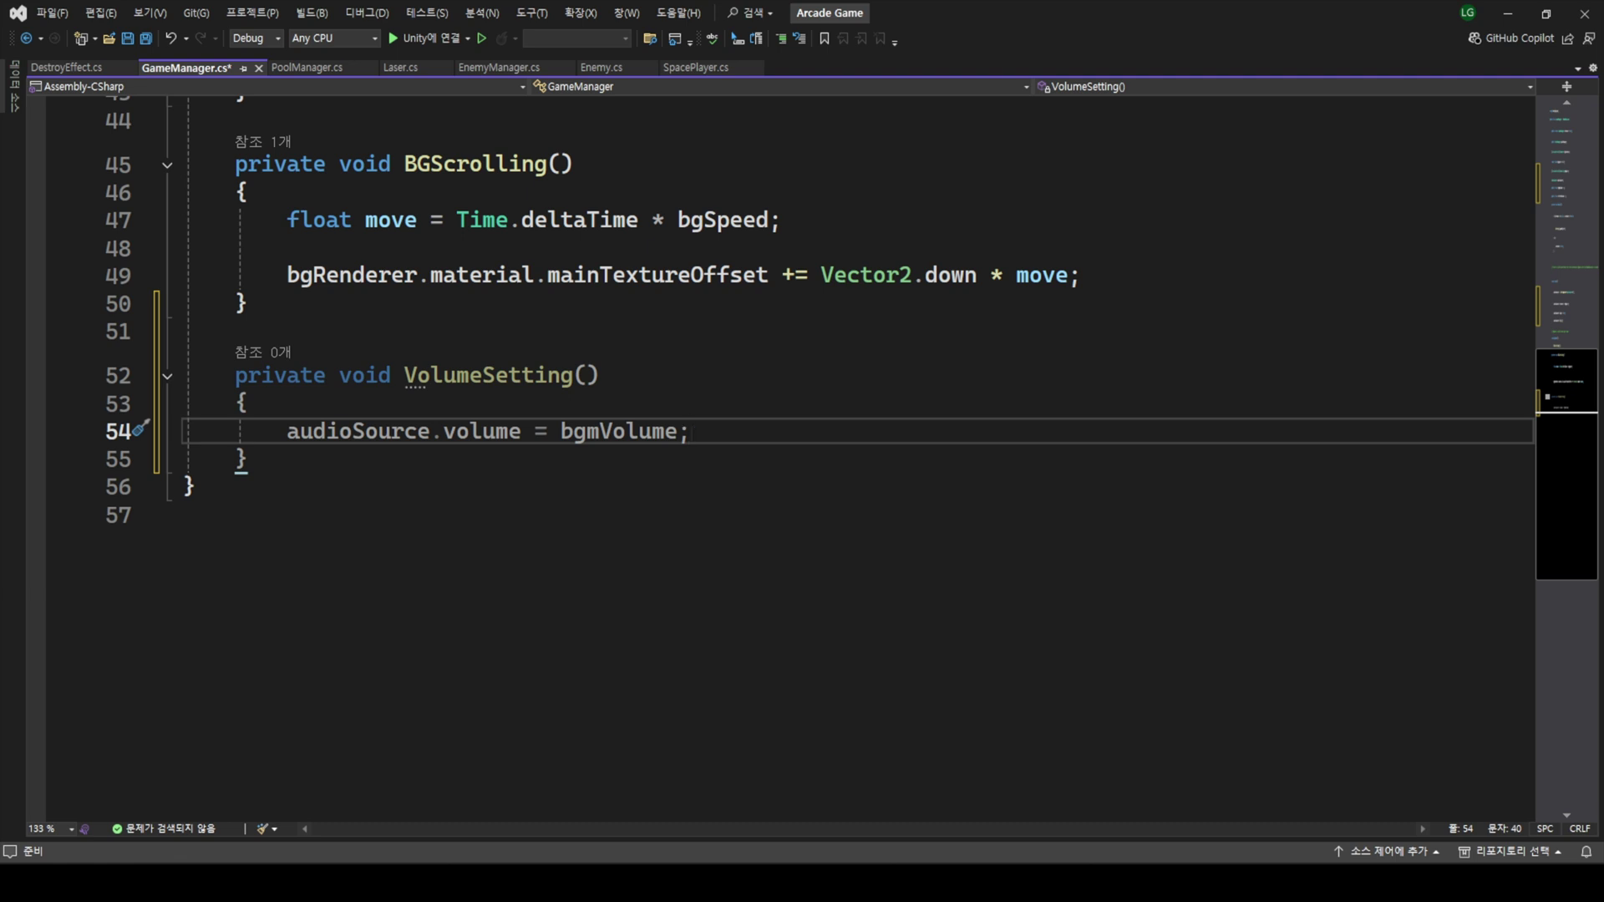
# - Call VolumeSetting() from Update and save GameManager.cs
pyautogui.moveTo(405, 375); pyautogui.dragTo(599, 376)
pyautogui.hotkey('ctrl', 'c')
pyautogui.scroll(2, 497, 382)
pyautogui.scroll(2, 497, 383)
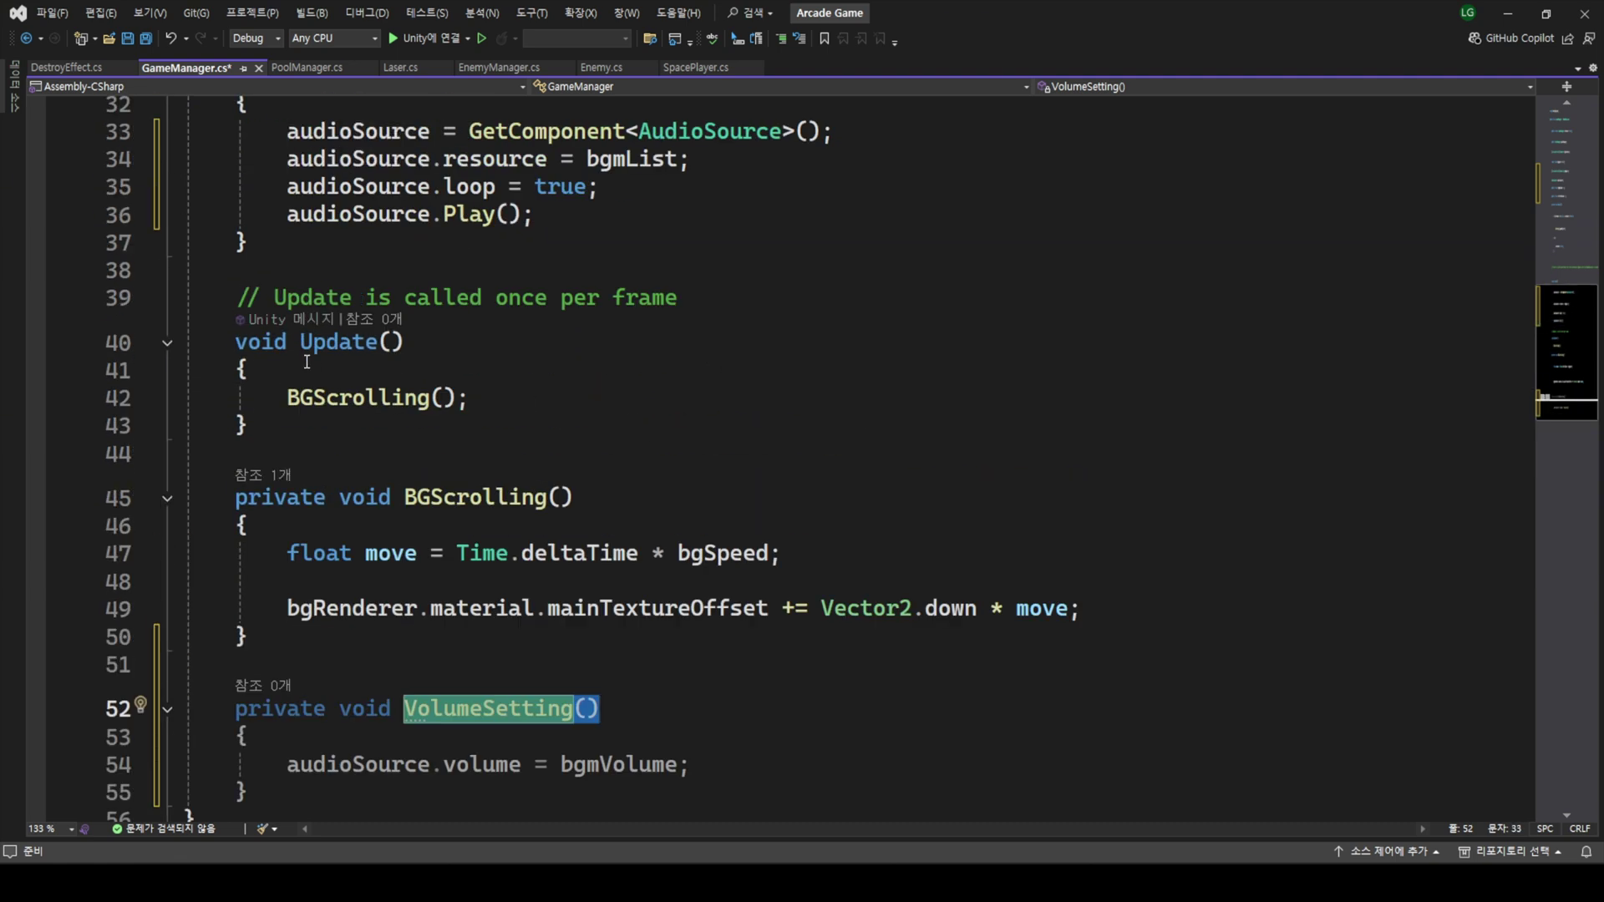
pyautogui.click(497, 382)
pyautogui.press('Return')
pyautogui.hotkey('ctrl', 'v')
pyautogui.write(';')
pyautogui.hotkey('ctrl', 'Return')
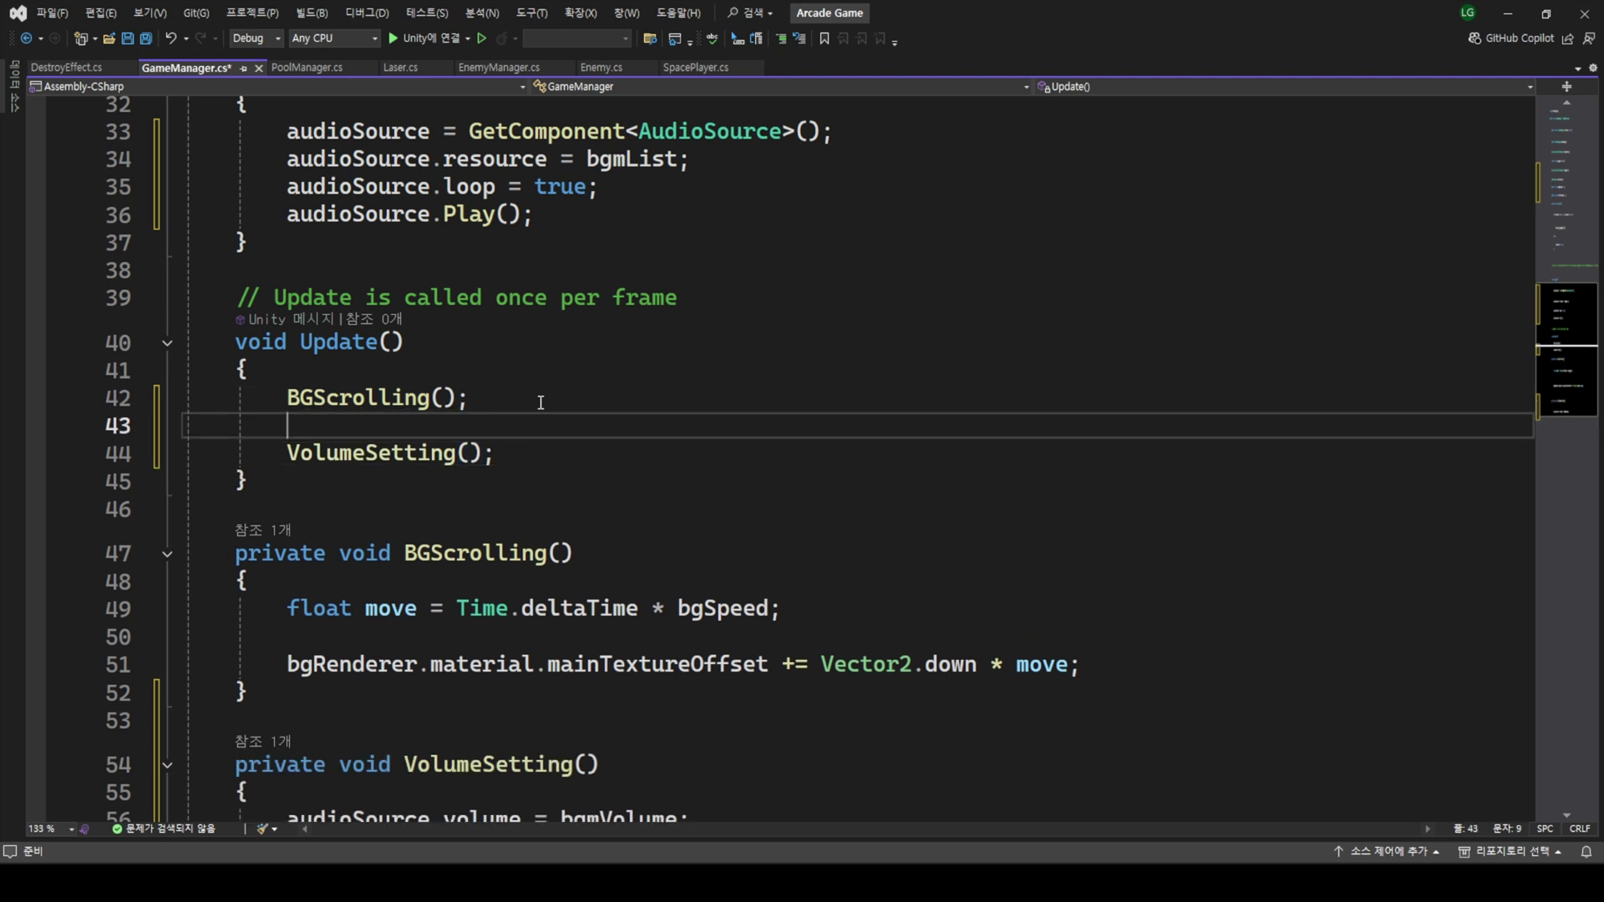
pyautogui.hotkey('ctrl', 's')
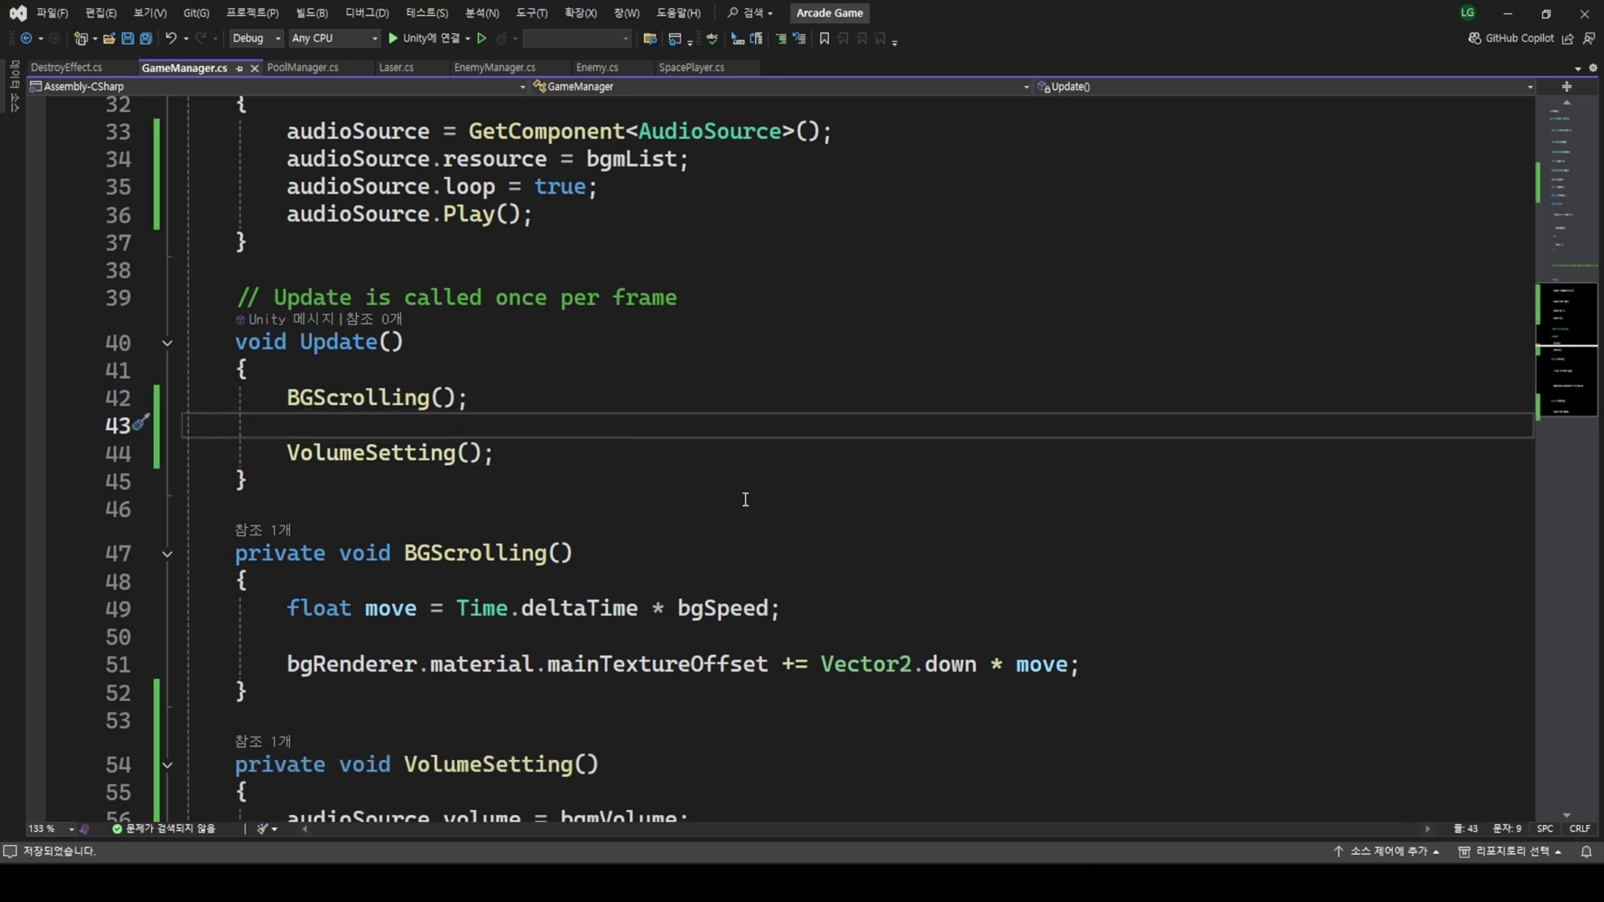
pyautogui.click(395, 74)
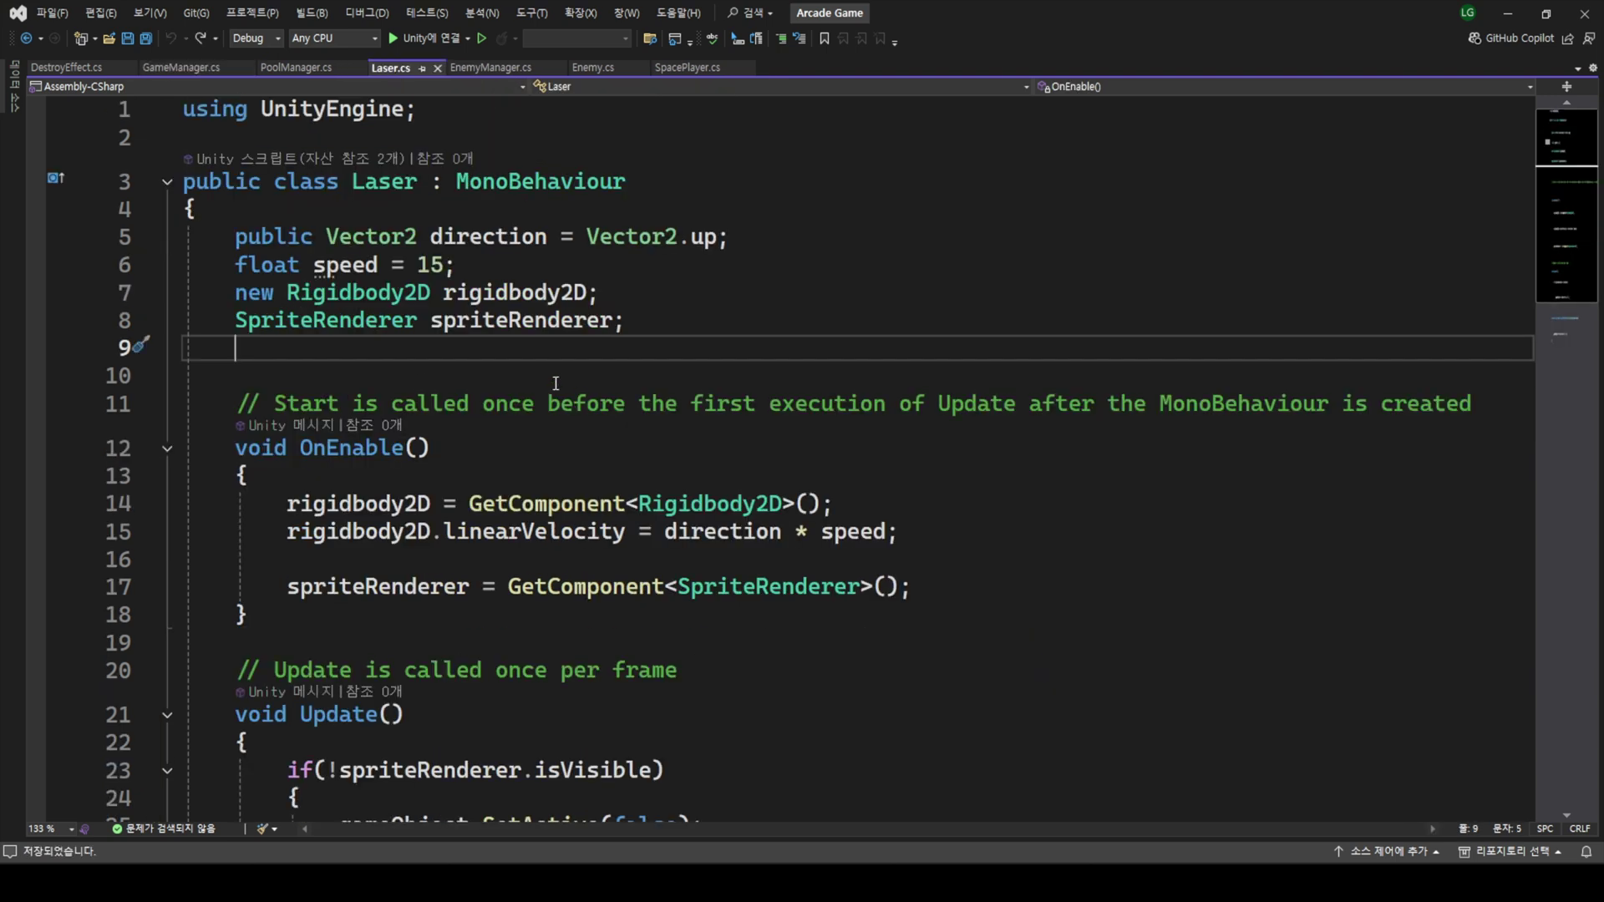
# - Add an AudioSource field and an Awake() method that fetches it with GetComponent
pyautogui.press('Return')
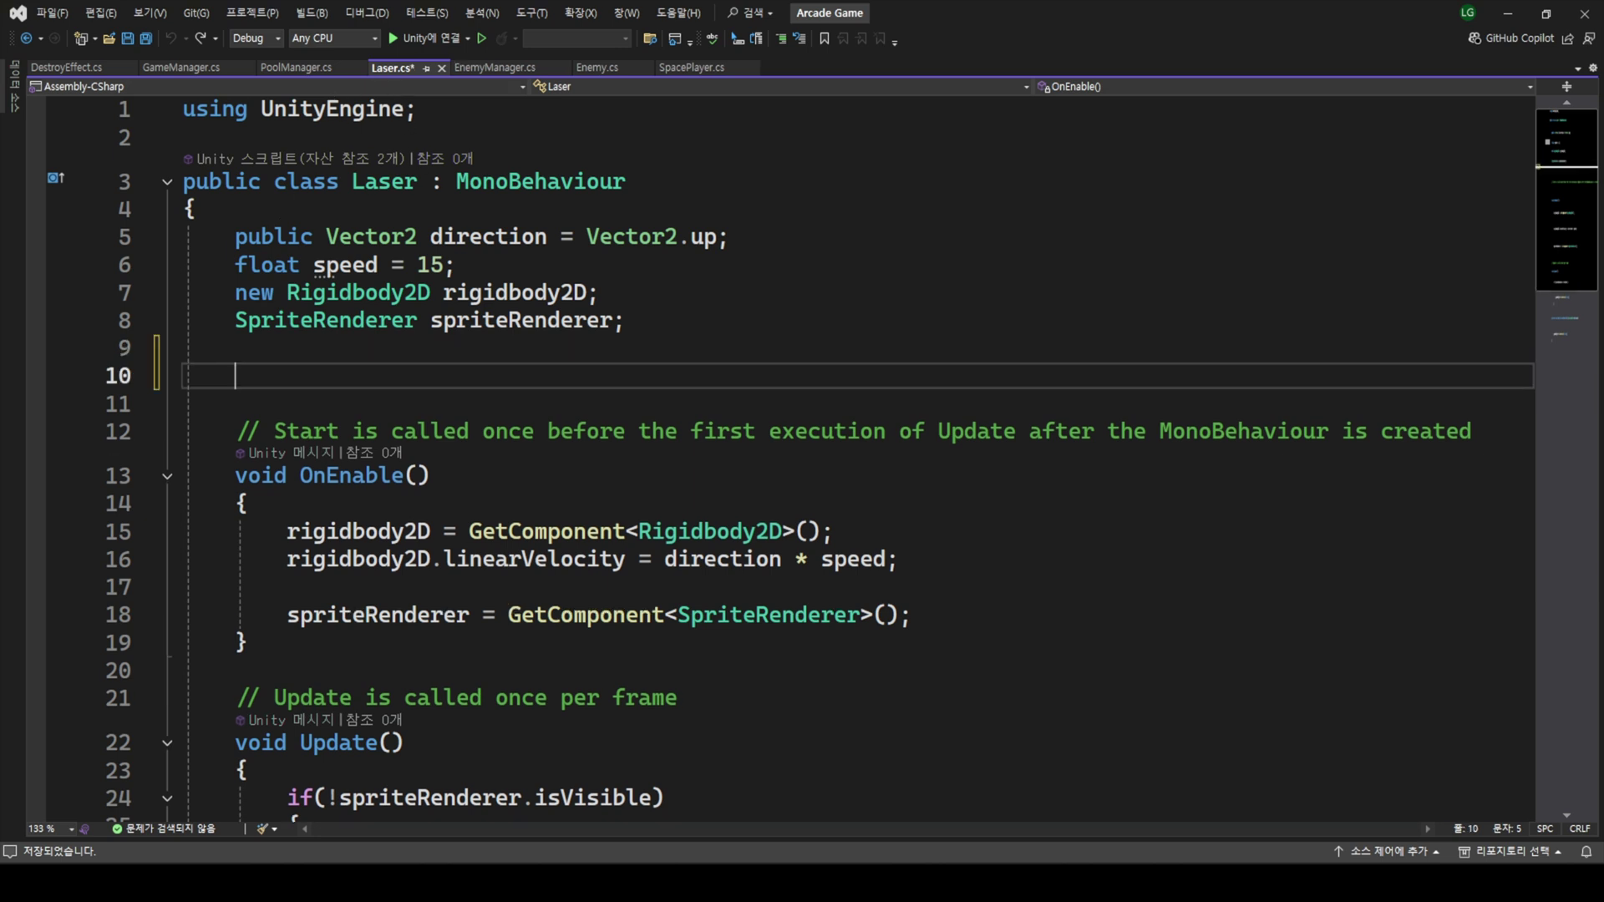
pyautogui.write('AudioSo')
pyautogui.press('Tab')
pyautogui.press('Tab')
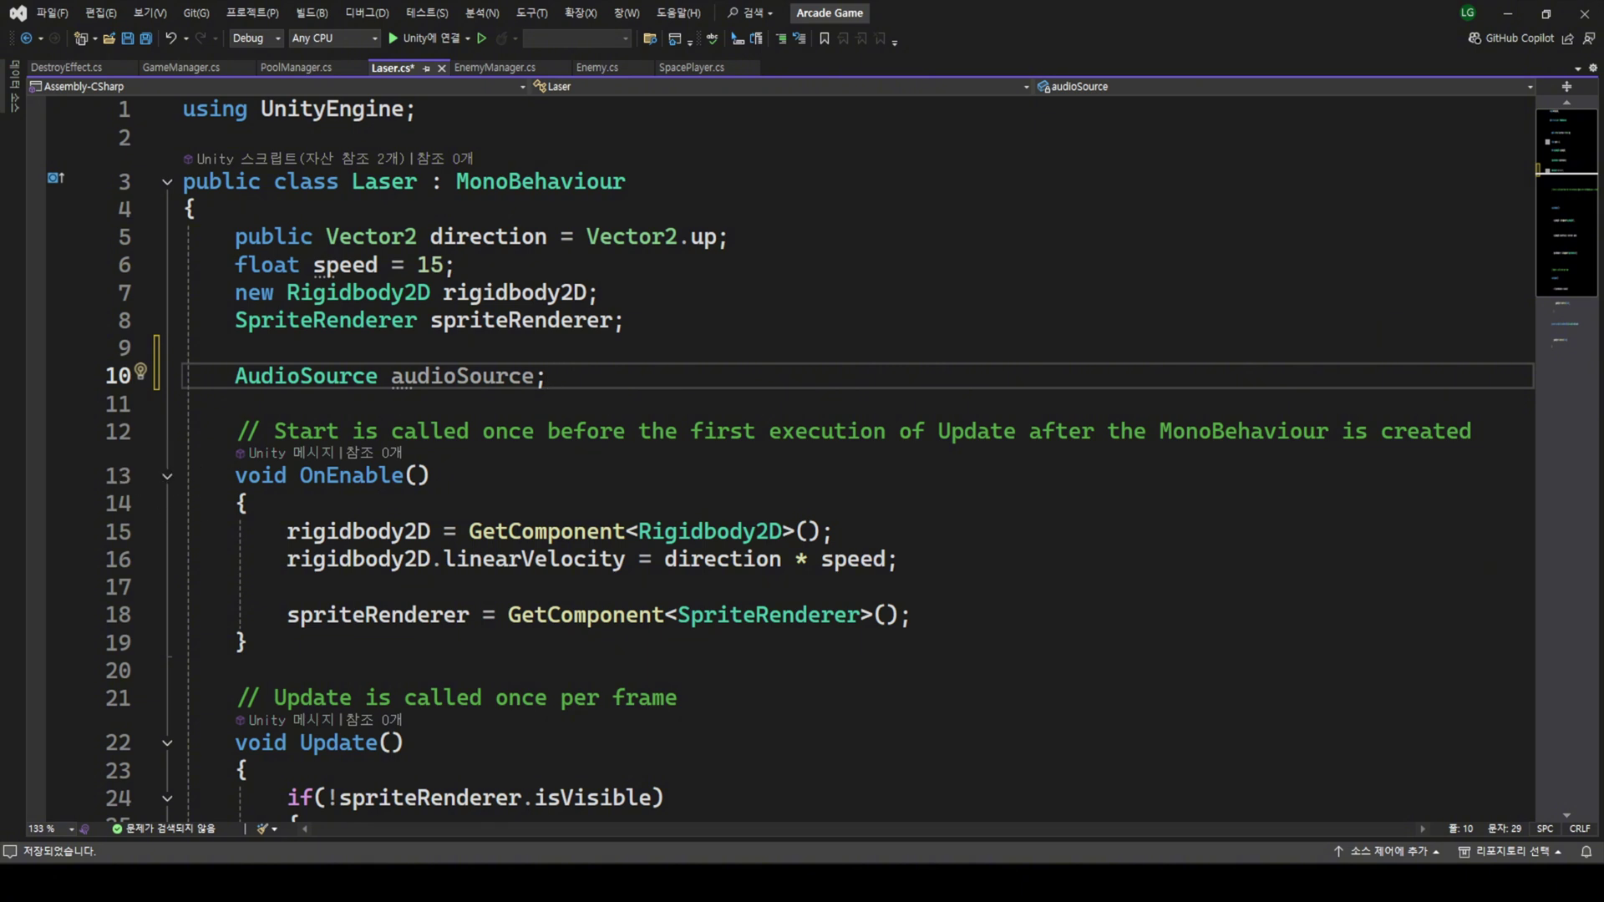
pyautogui.press('Return')
pyautogui.press('Return')
pyautogui.write('awa')
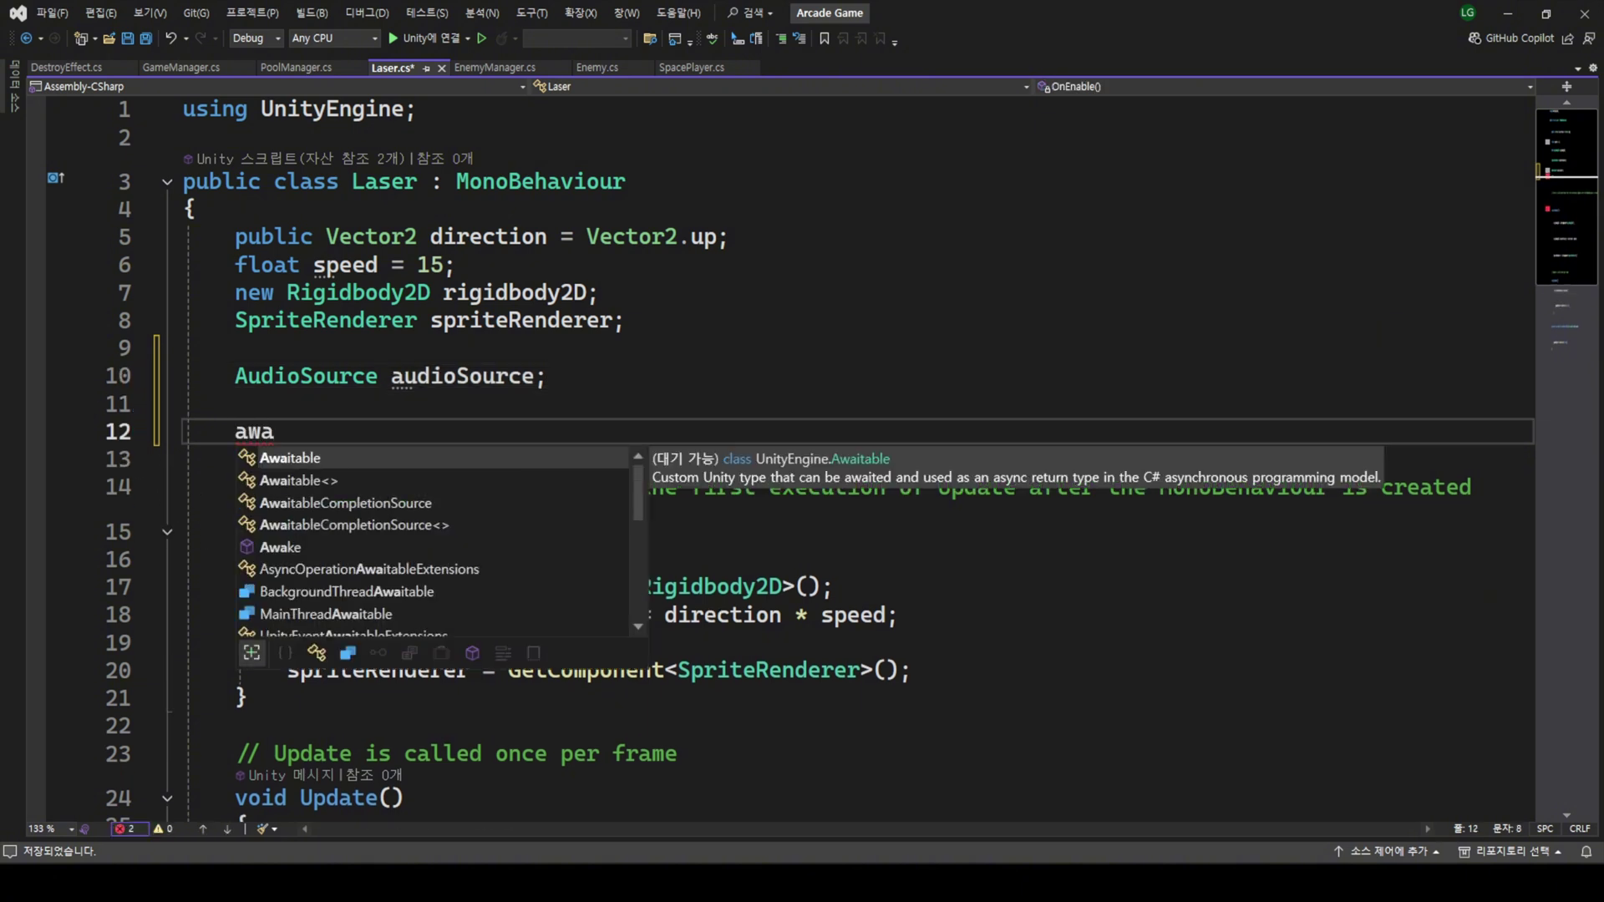
pyautogui.write('k')
pyautogui.press('Tab')
pyautogui.press('Tab')
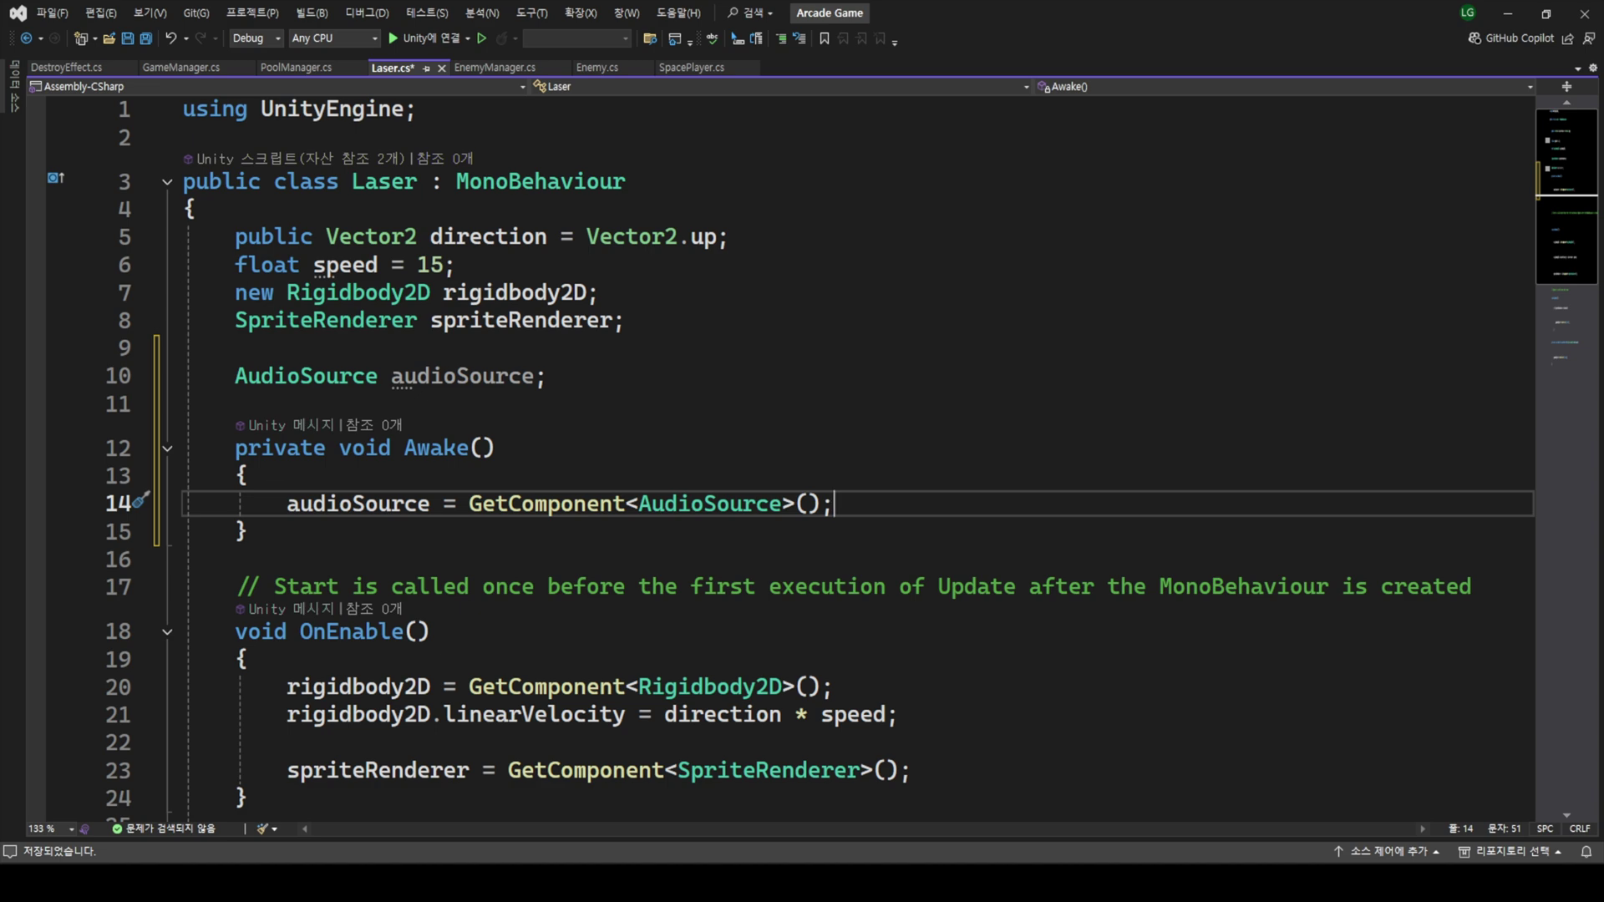
# - In OnEnable, set audioSource.volume to GameManager.instance.effectVolume and save Laser.cs
pyautogui.scroll(-4, 71, 654)
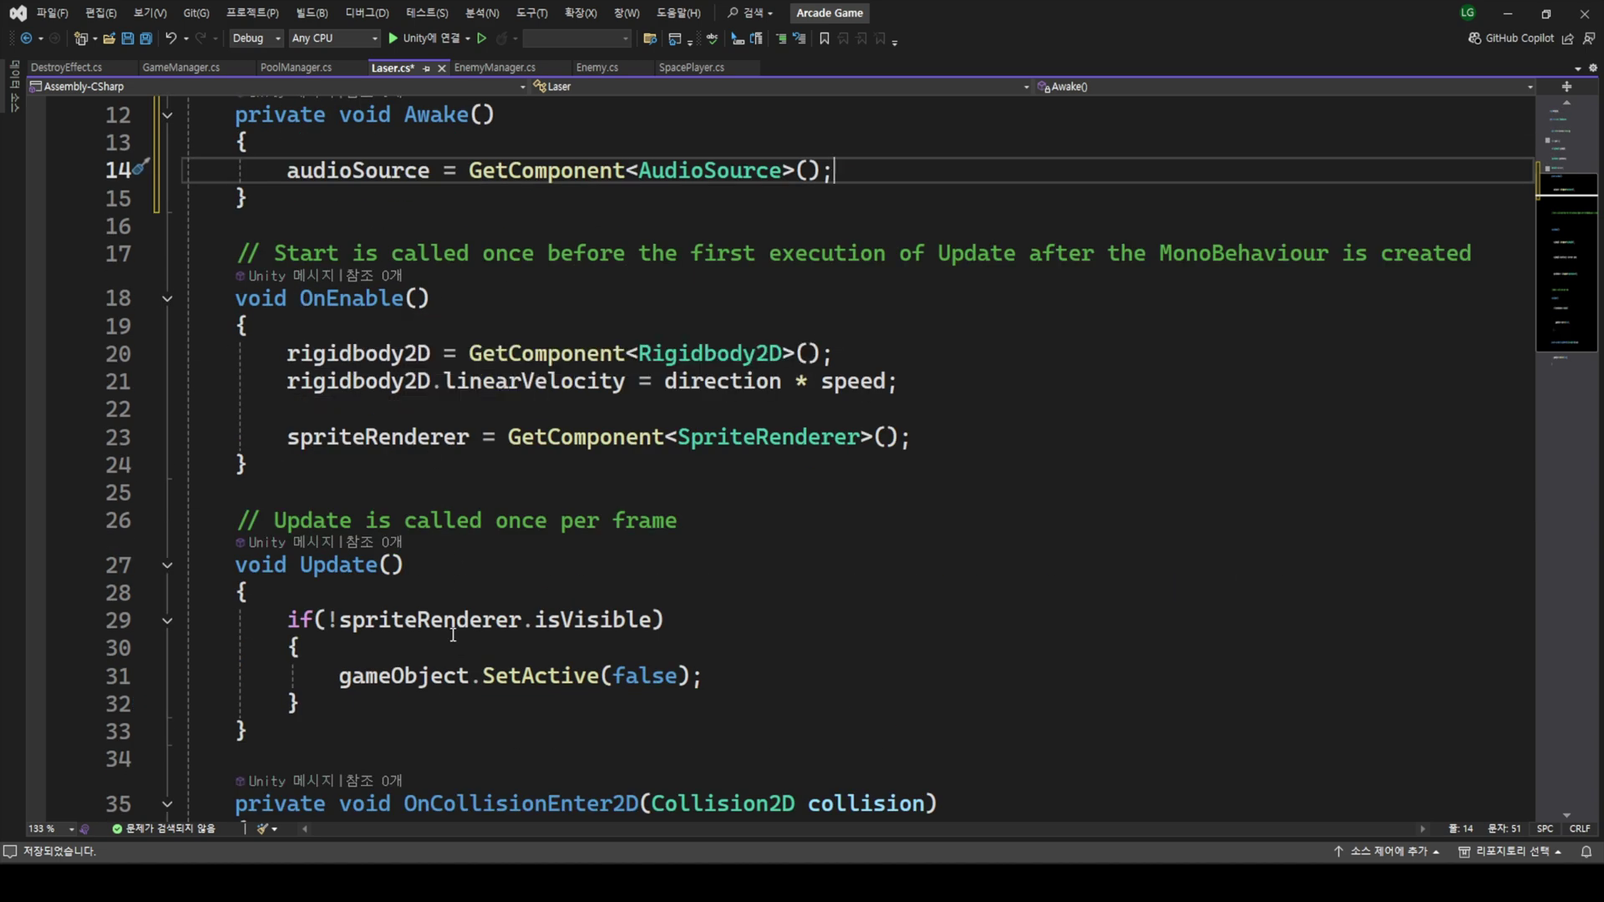
pyautogui.click(934, 441)
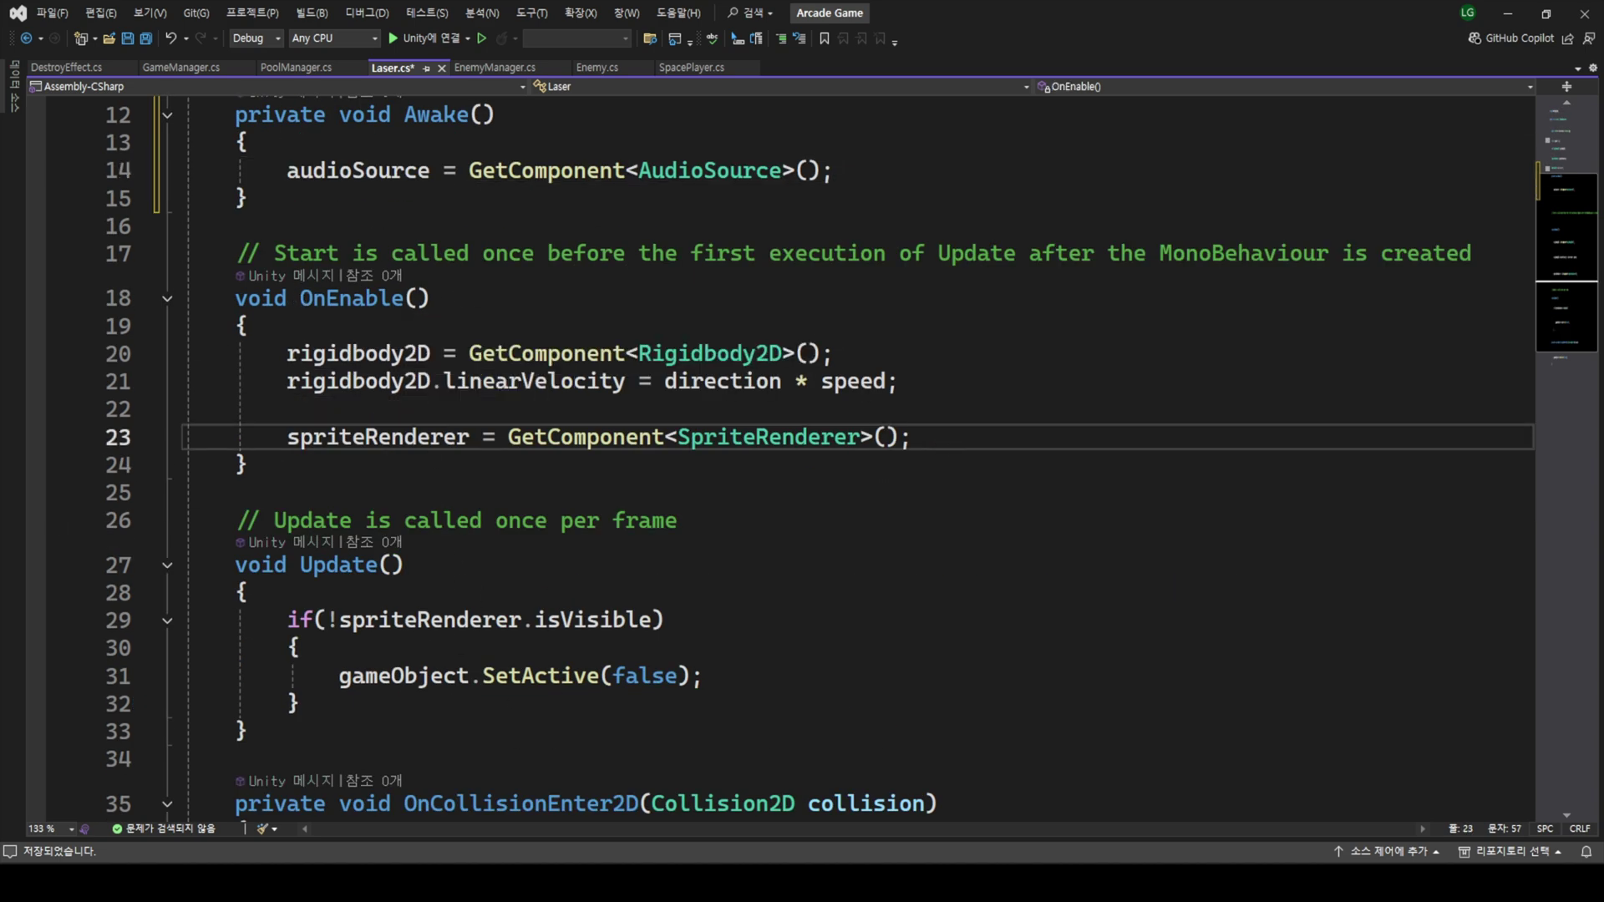
pyautogui.press('Return')
pyautogui.press('Return')
pyautogui.write('audioSource.')
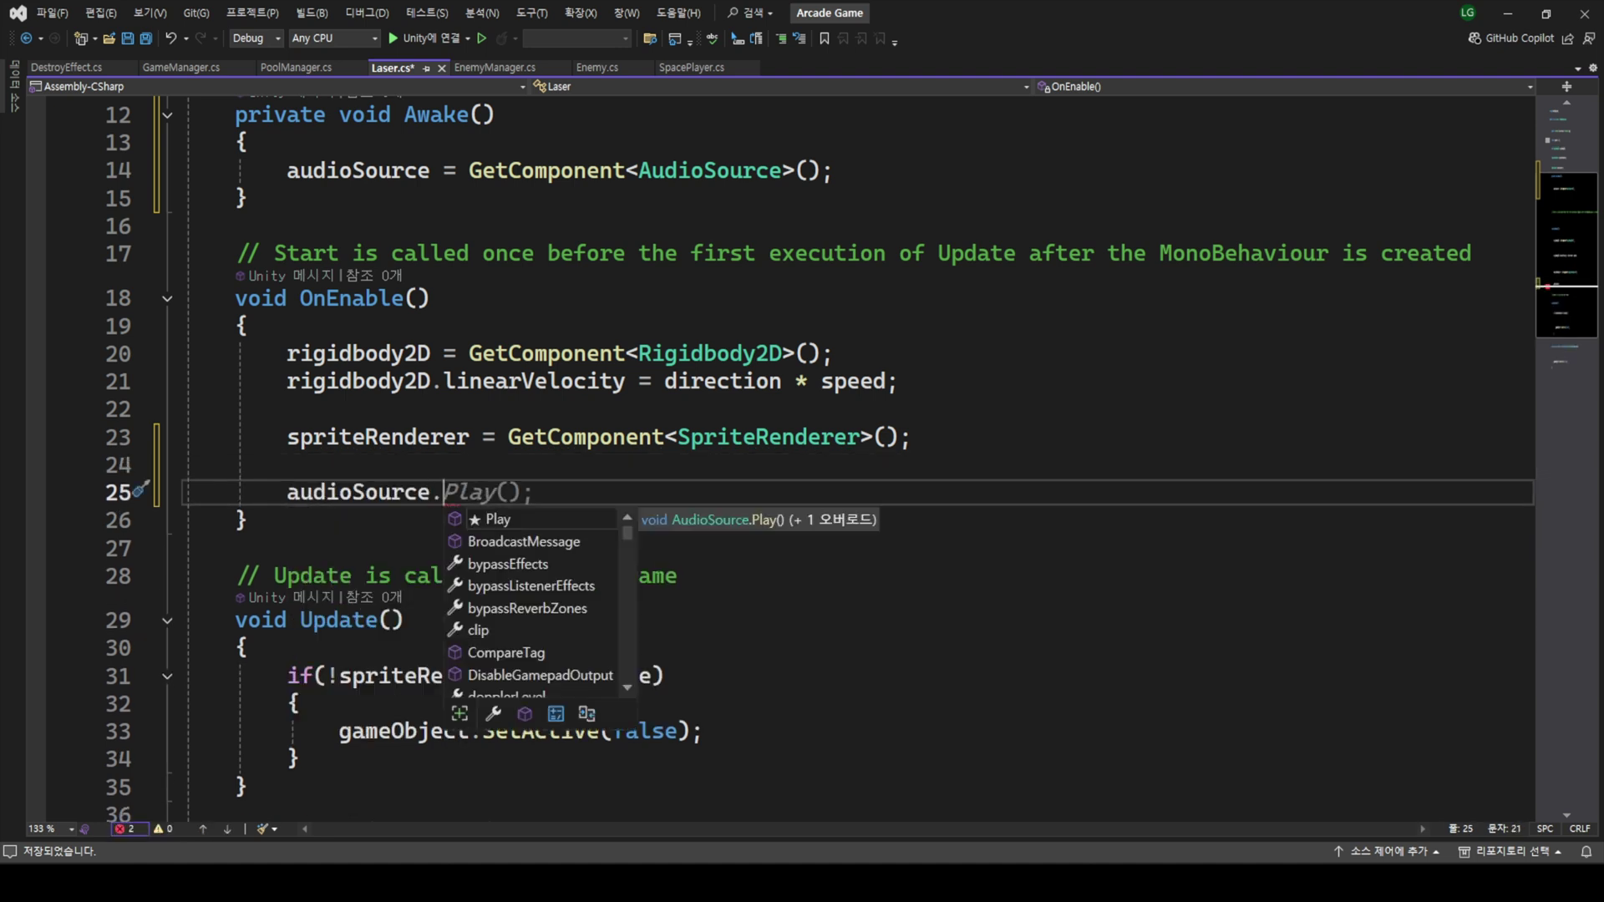
pyautogui.write('volume = G')
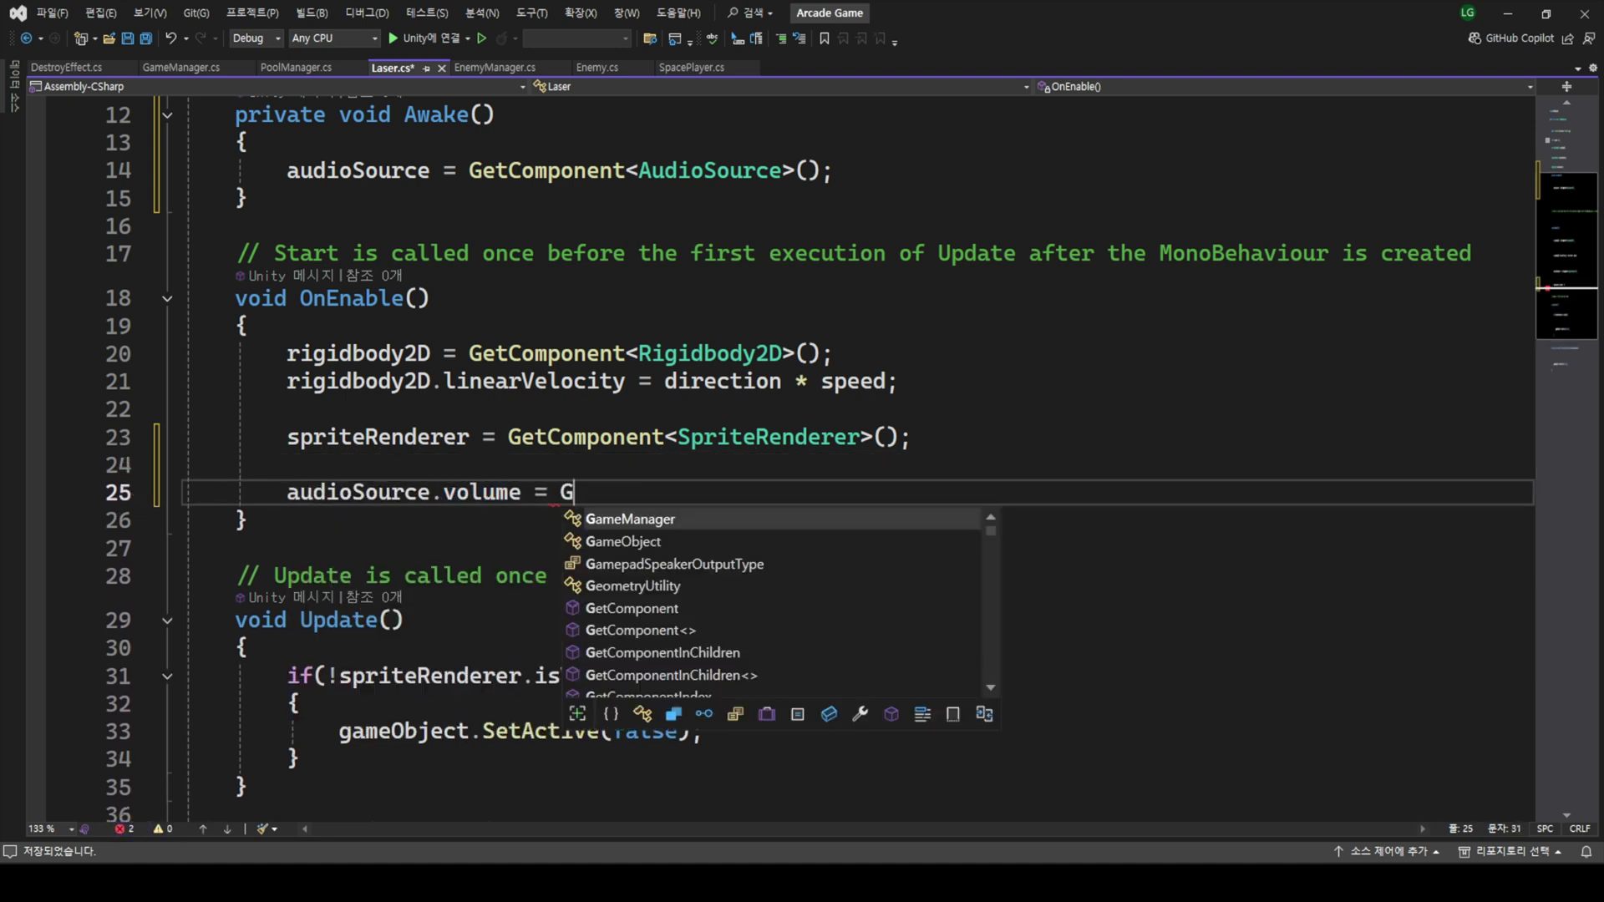
pyautogui.write('ameManager.instance.')
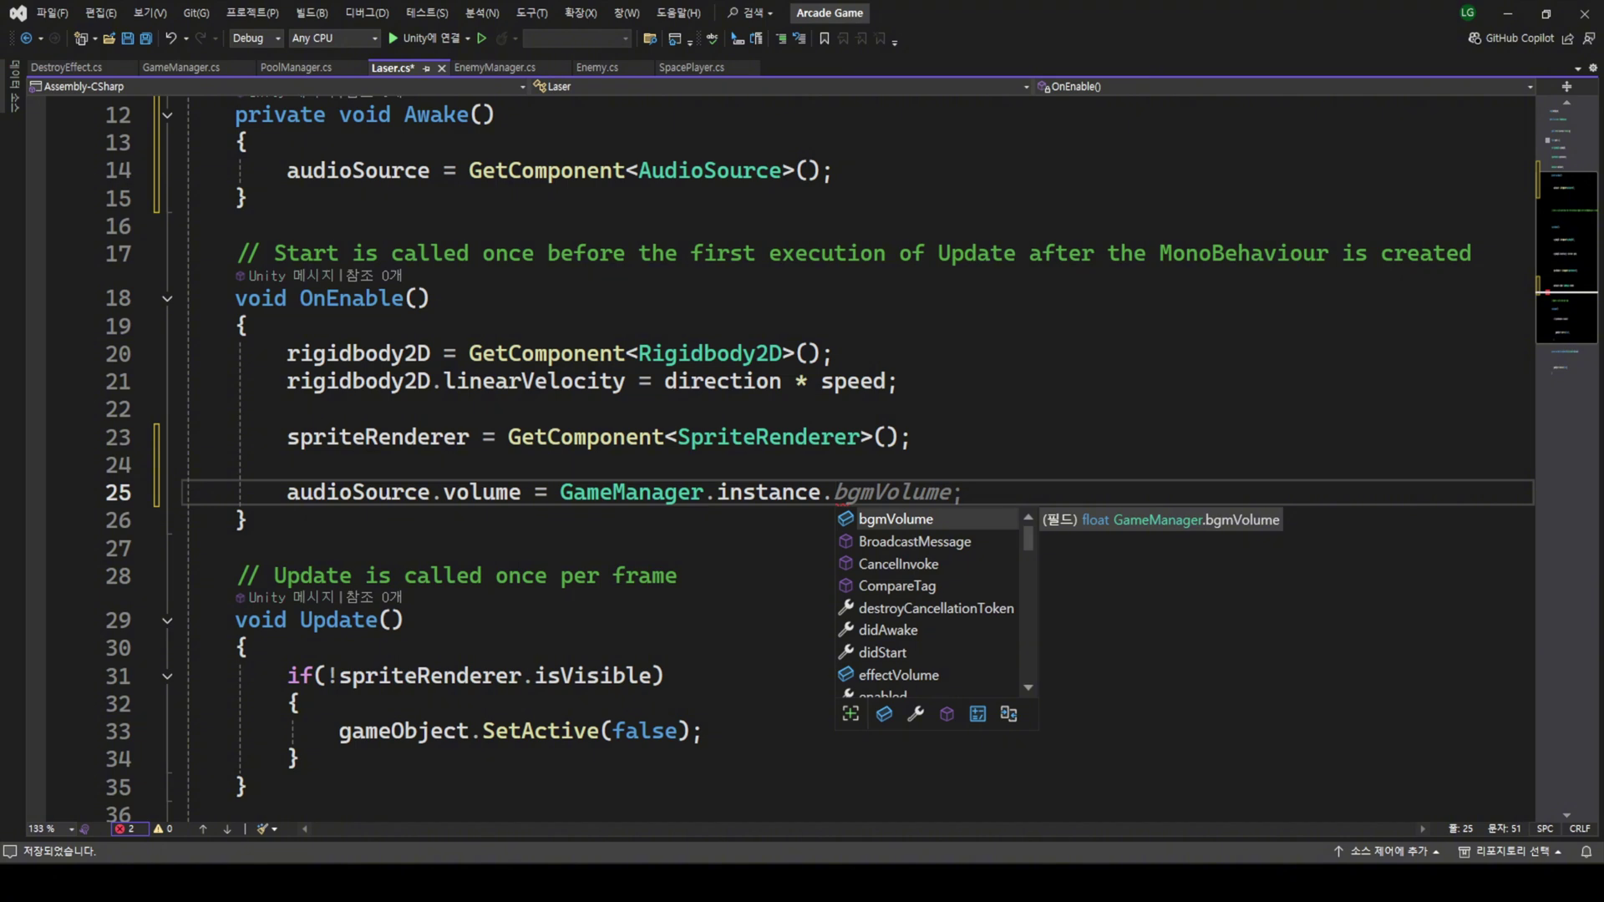
pyautogui.write('e')
pyautogui.press('Tab')
pyautogui.press('Tab')
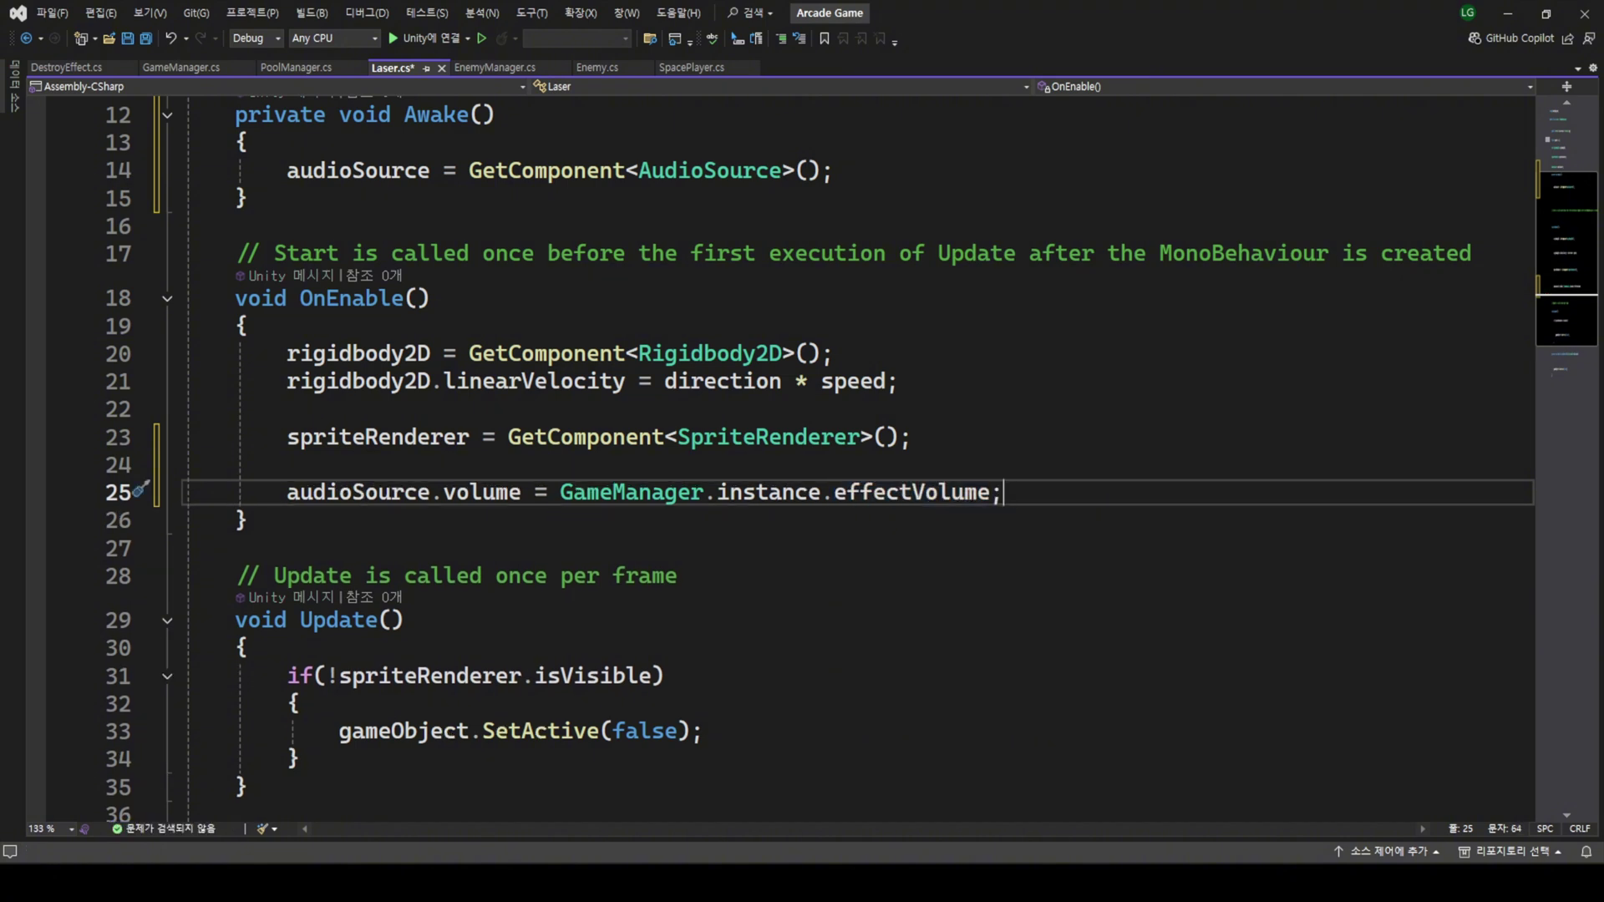
pyautogui.hotkey('ctrl', 's')
# - Copy the AudioSource field and Awake method for reuse in another script
pyautogui.scroll(3, 461, 396)
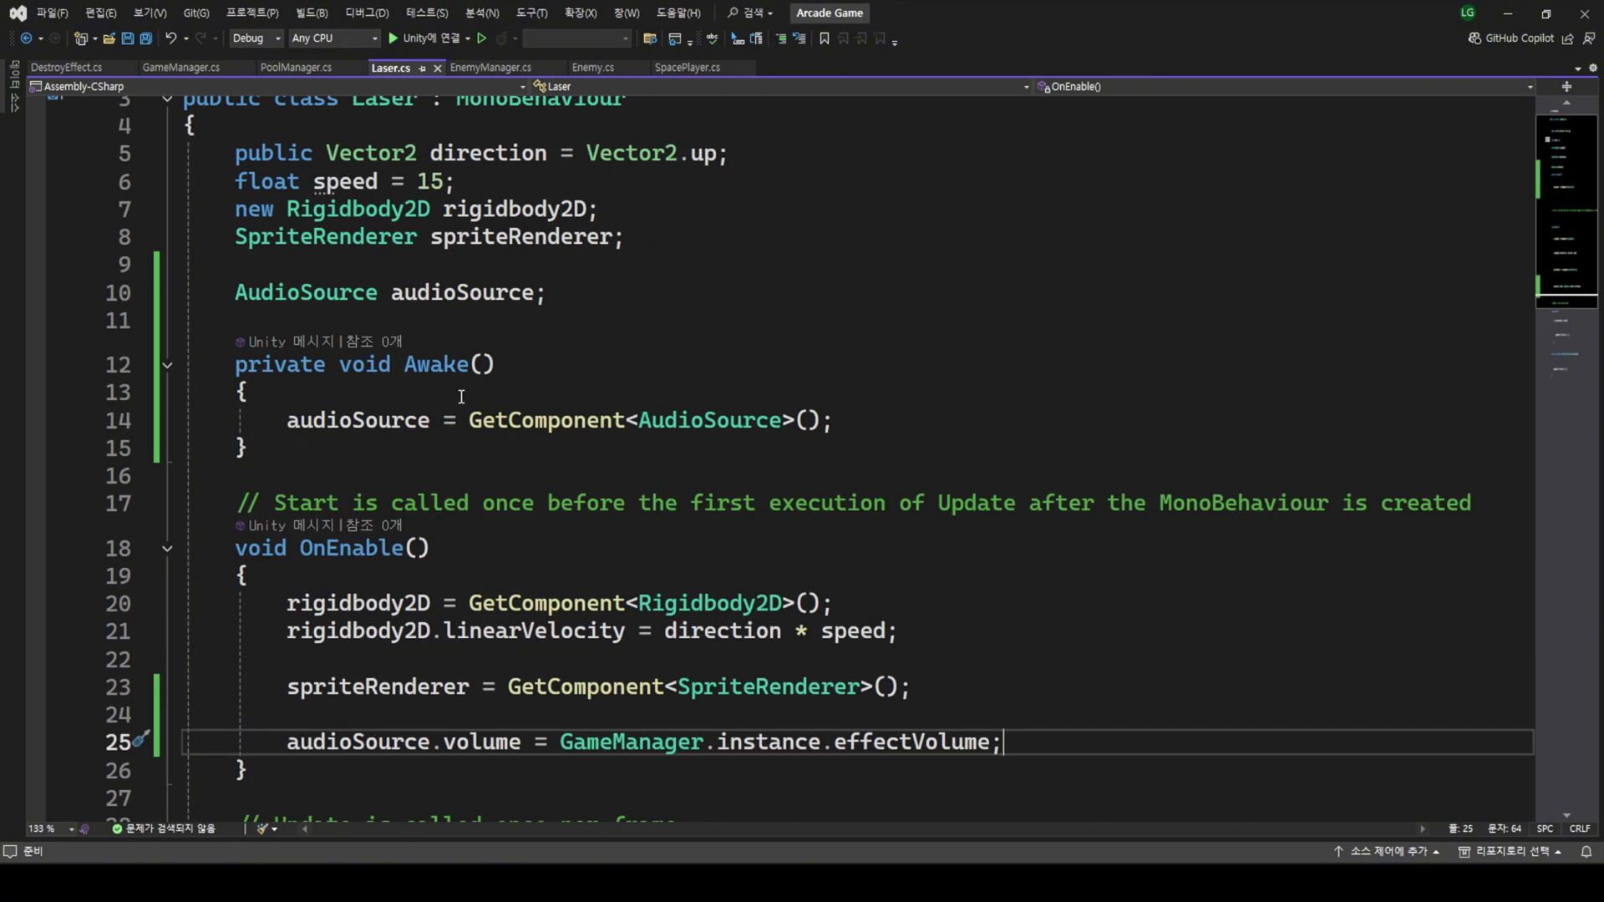
pyautogui.moveTo(270, 447); pyautogui.dragTo(235, 292)
pyautogui.hotkey('ctrl', 'c')
# - Paste the AudioSource field and Awake method into DestroyEffect.cs and add an OnEnable method
pyautogui.click(66, 67)
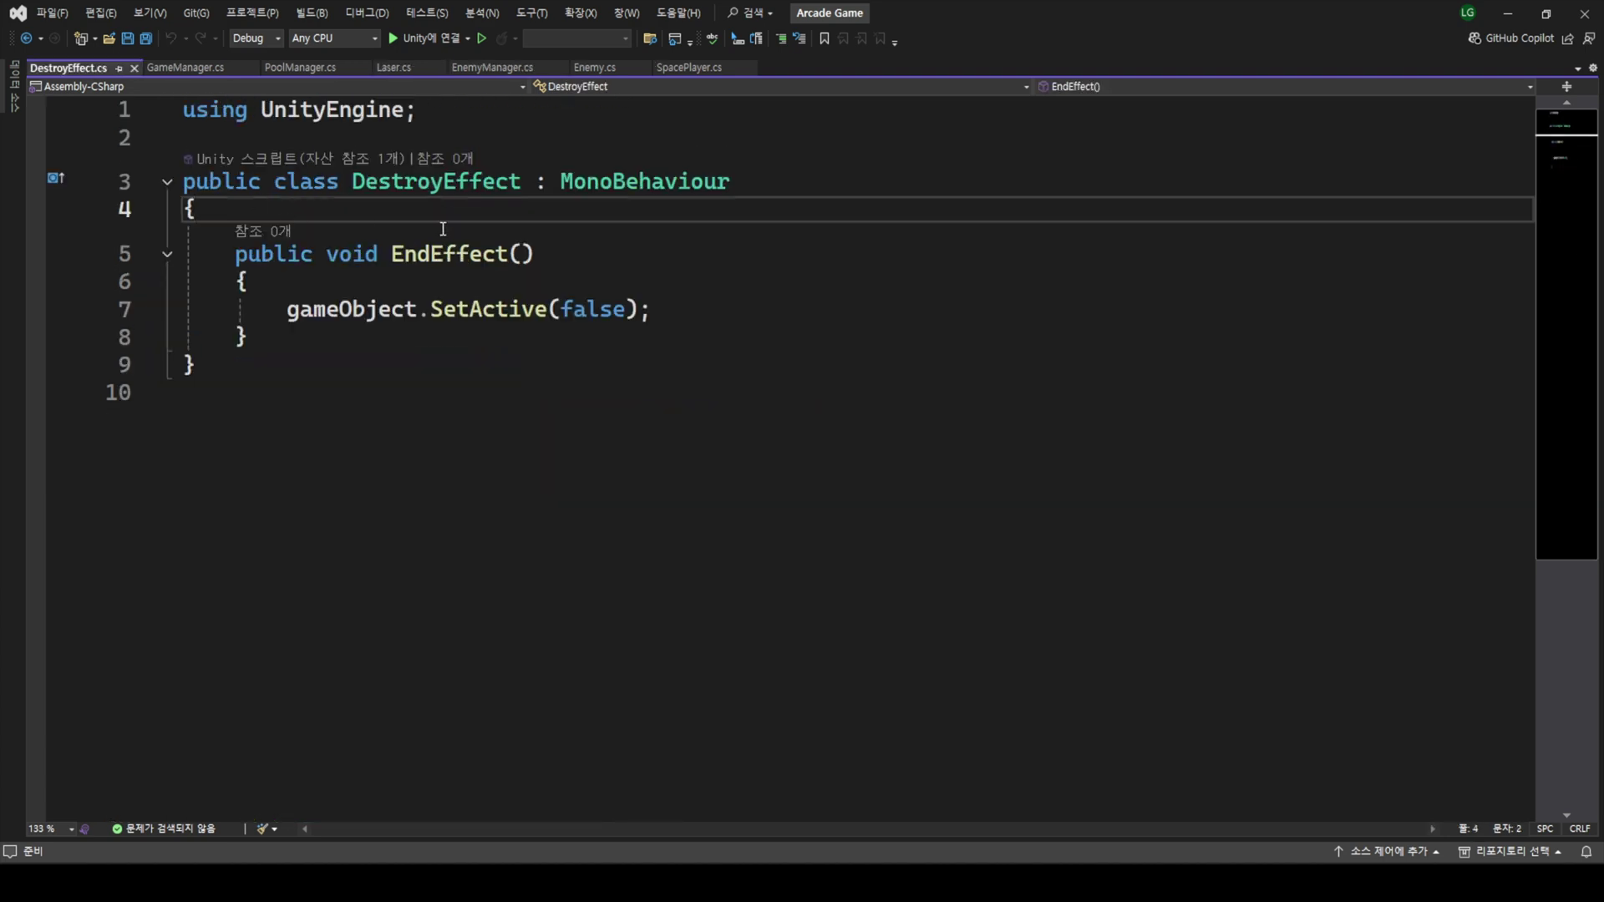
pyautogui.hotkey('ctrl', 'v')
pyautogui.press('Return')
pyautogui.press('Return')
pyautogui.scroll(-1, 479, 322)
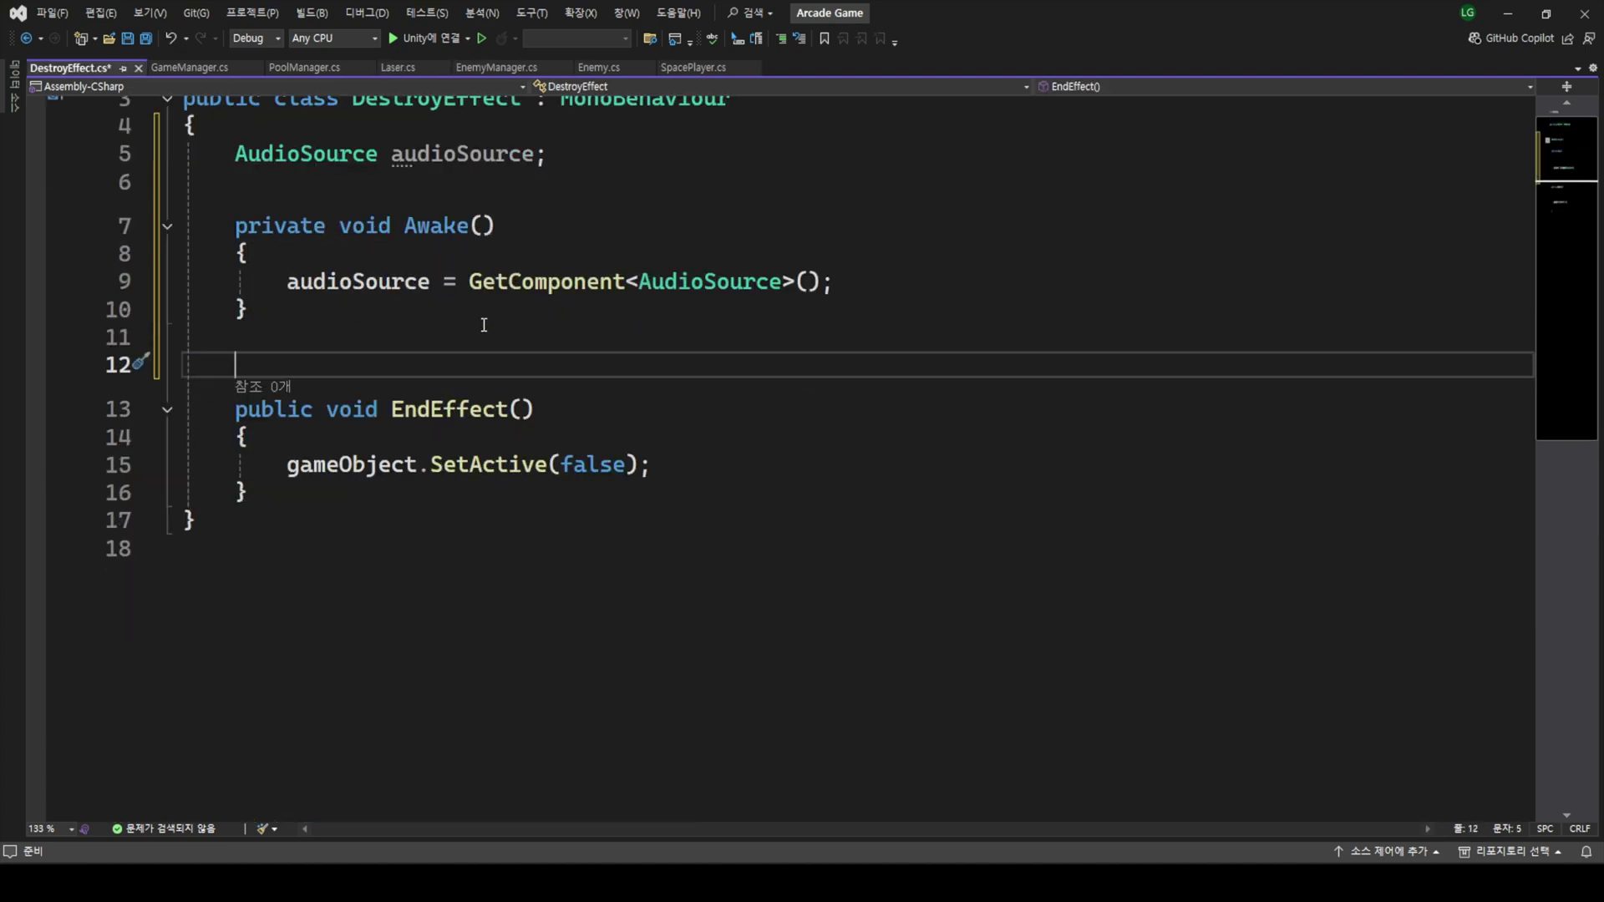
pyautogui.click(351, 309)
pyautogui.press('Return')
pyautogui.press('Return')
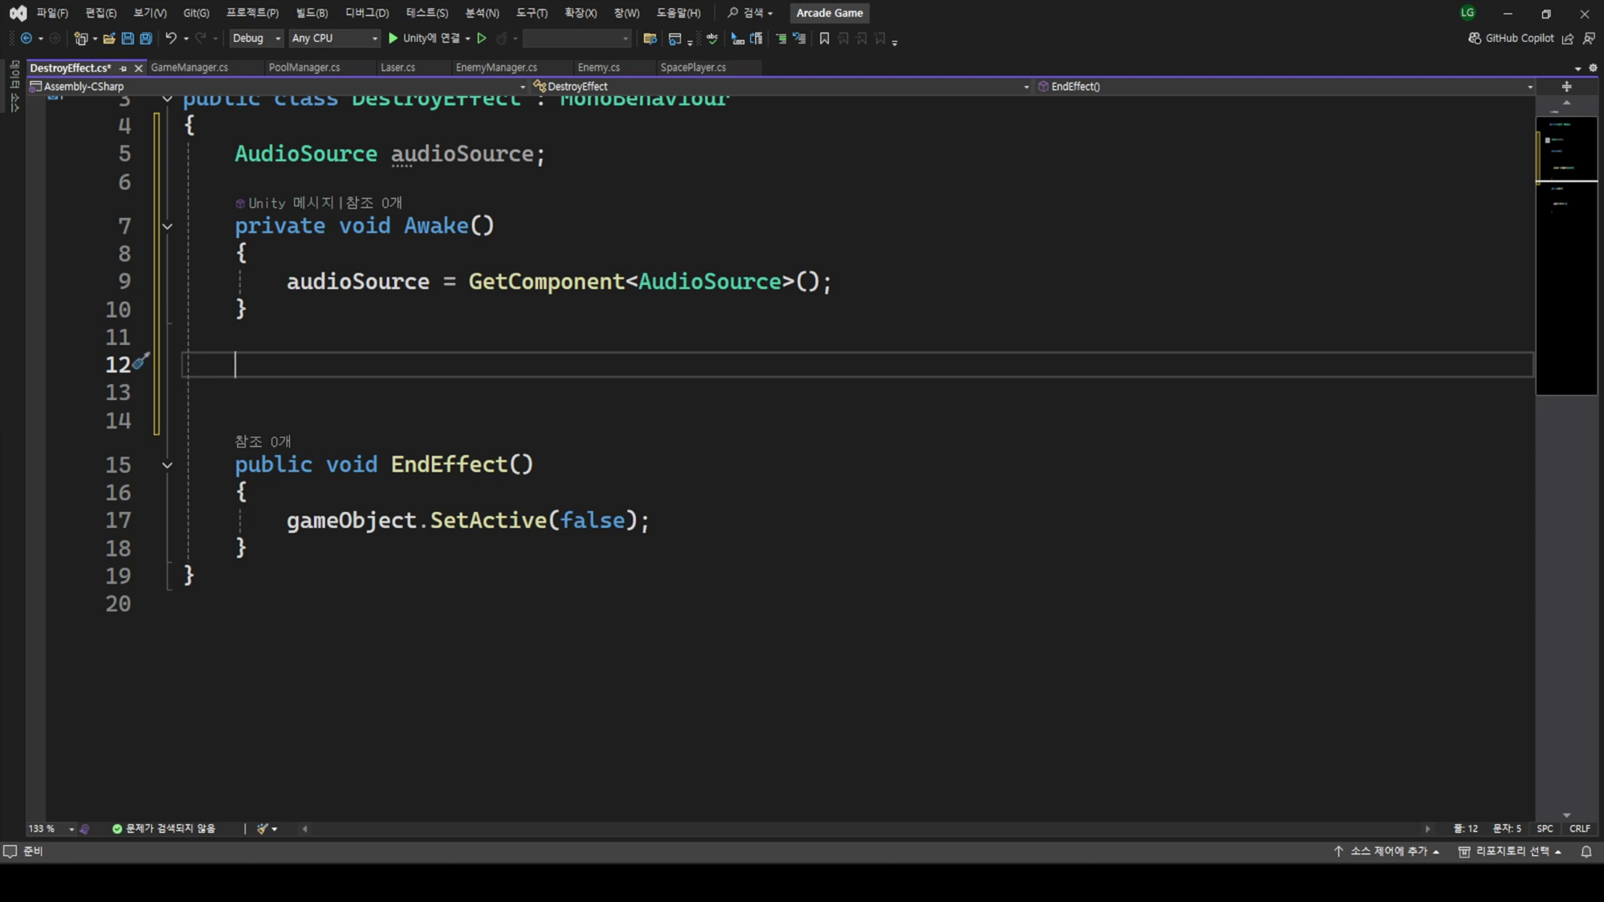
pyautogui.write('Onde')
pyautogui.press('BackSpace')
pyautogui.press('BackSpace')
pyautogui.write('en')
pyautogui.press('Tab')
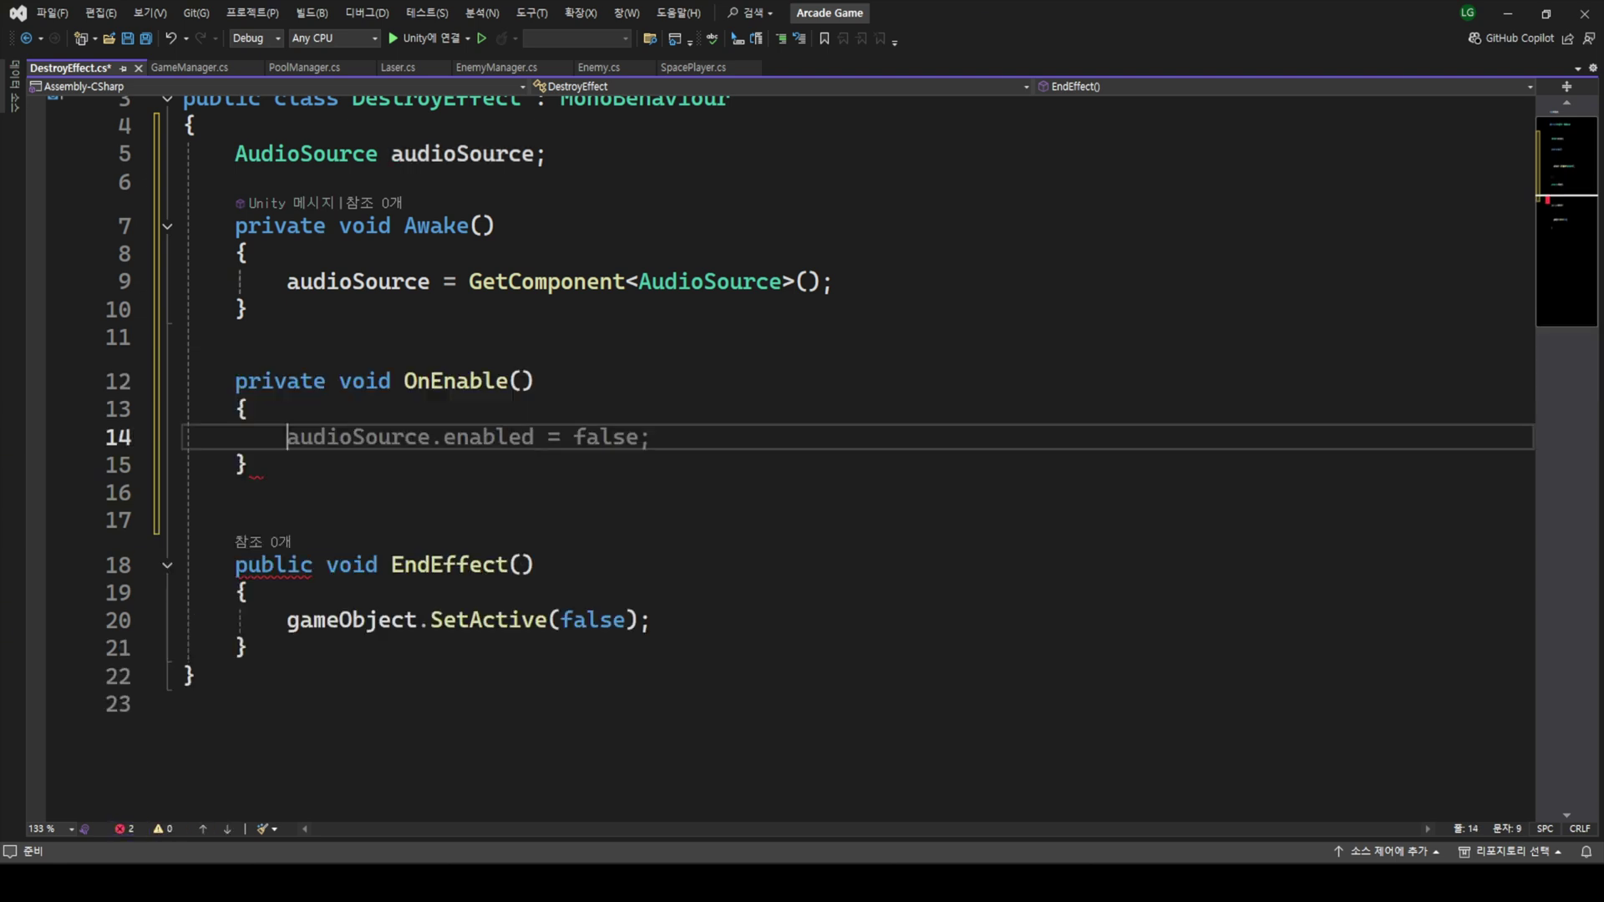
# - Copy the effectVolume assignment from Laser.cs into DestroyEffect's OnEnable and save the script
pyautogui.click(398, 66)
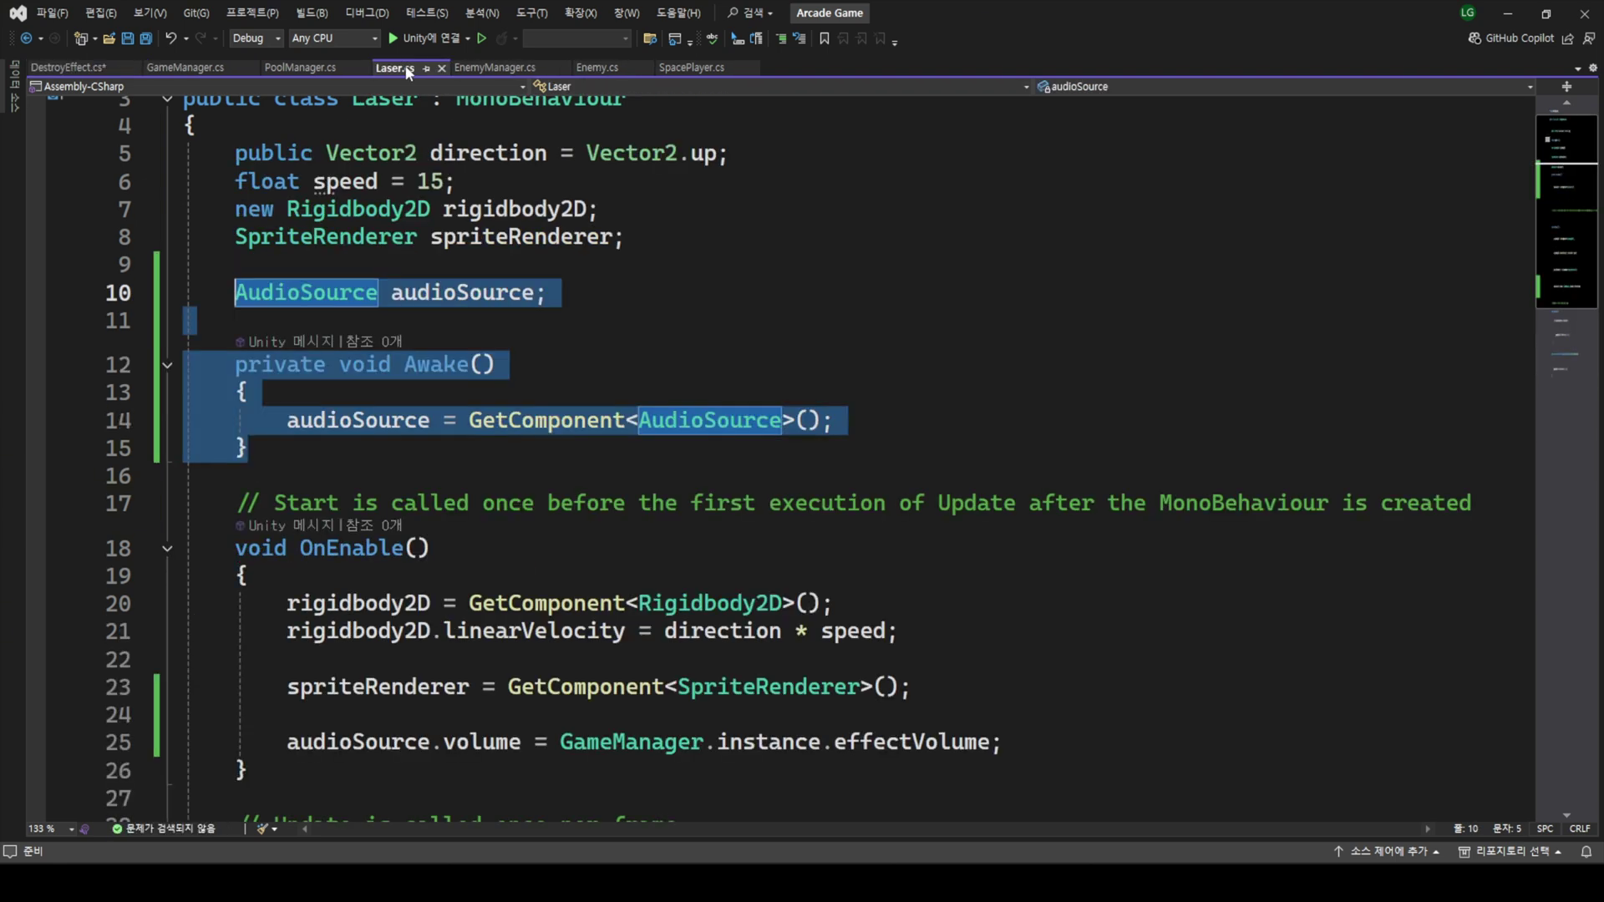
pyautogui.click(482, 504)
pyautogui.scroll(-4, 482, 504)
pyautogui.moveTo(286, 409); pyautogui.dragTo(1003, 409)
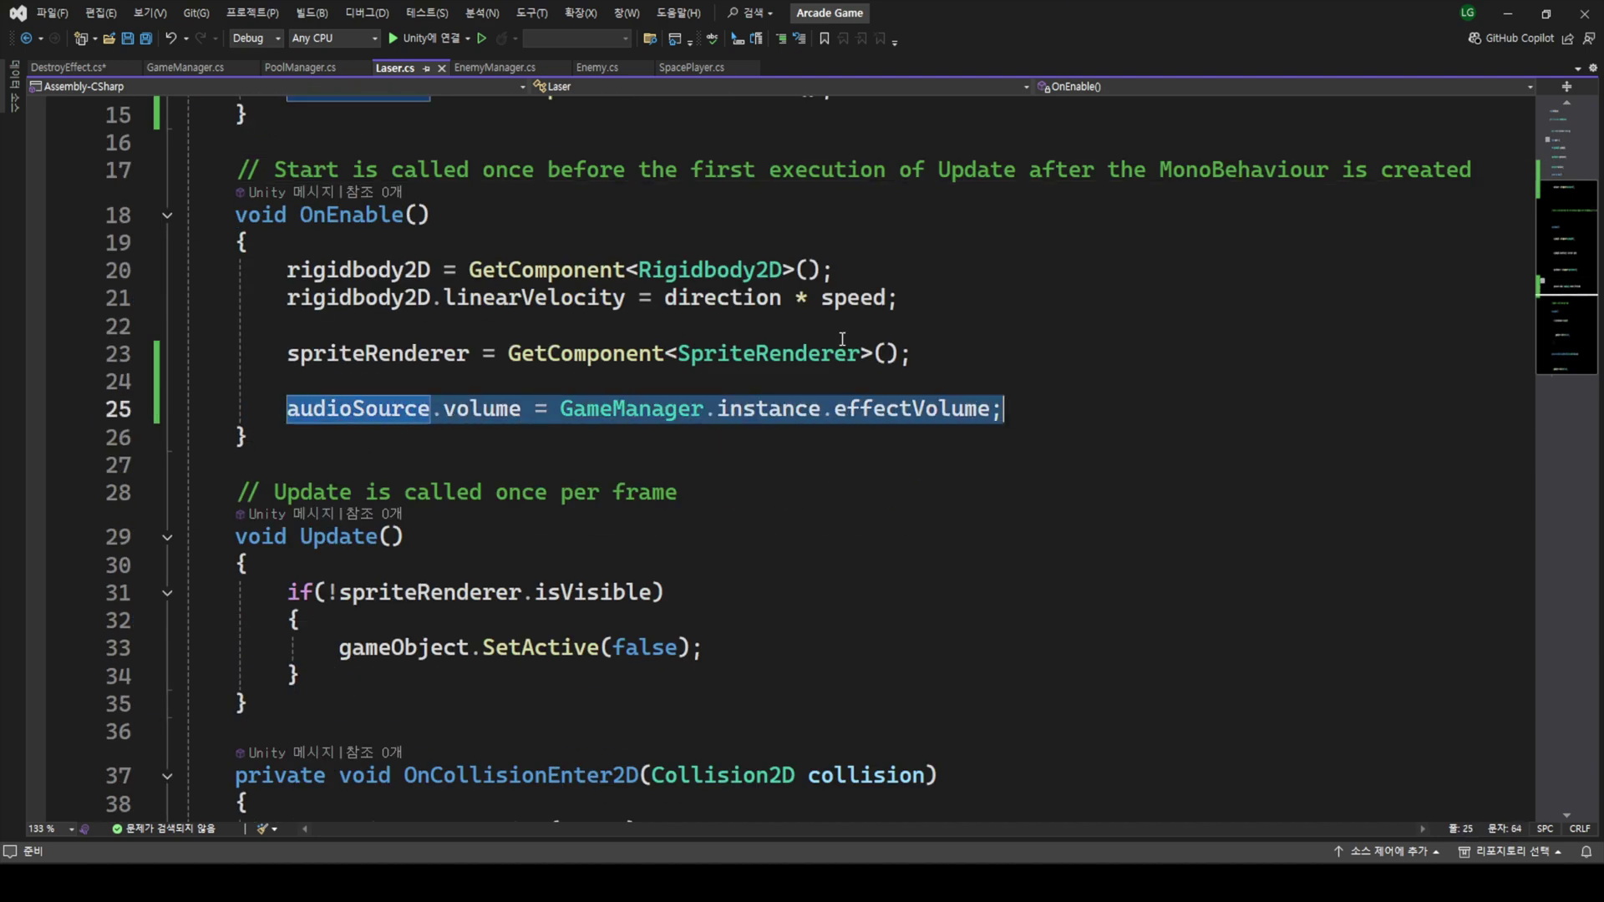
pyautogui.hotkey('ctrl', 'c')
pyautogui.click(87, 69)
pyautogui.hotkey('ctrl', 'v')
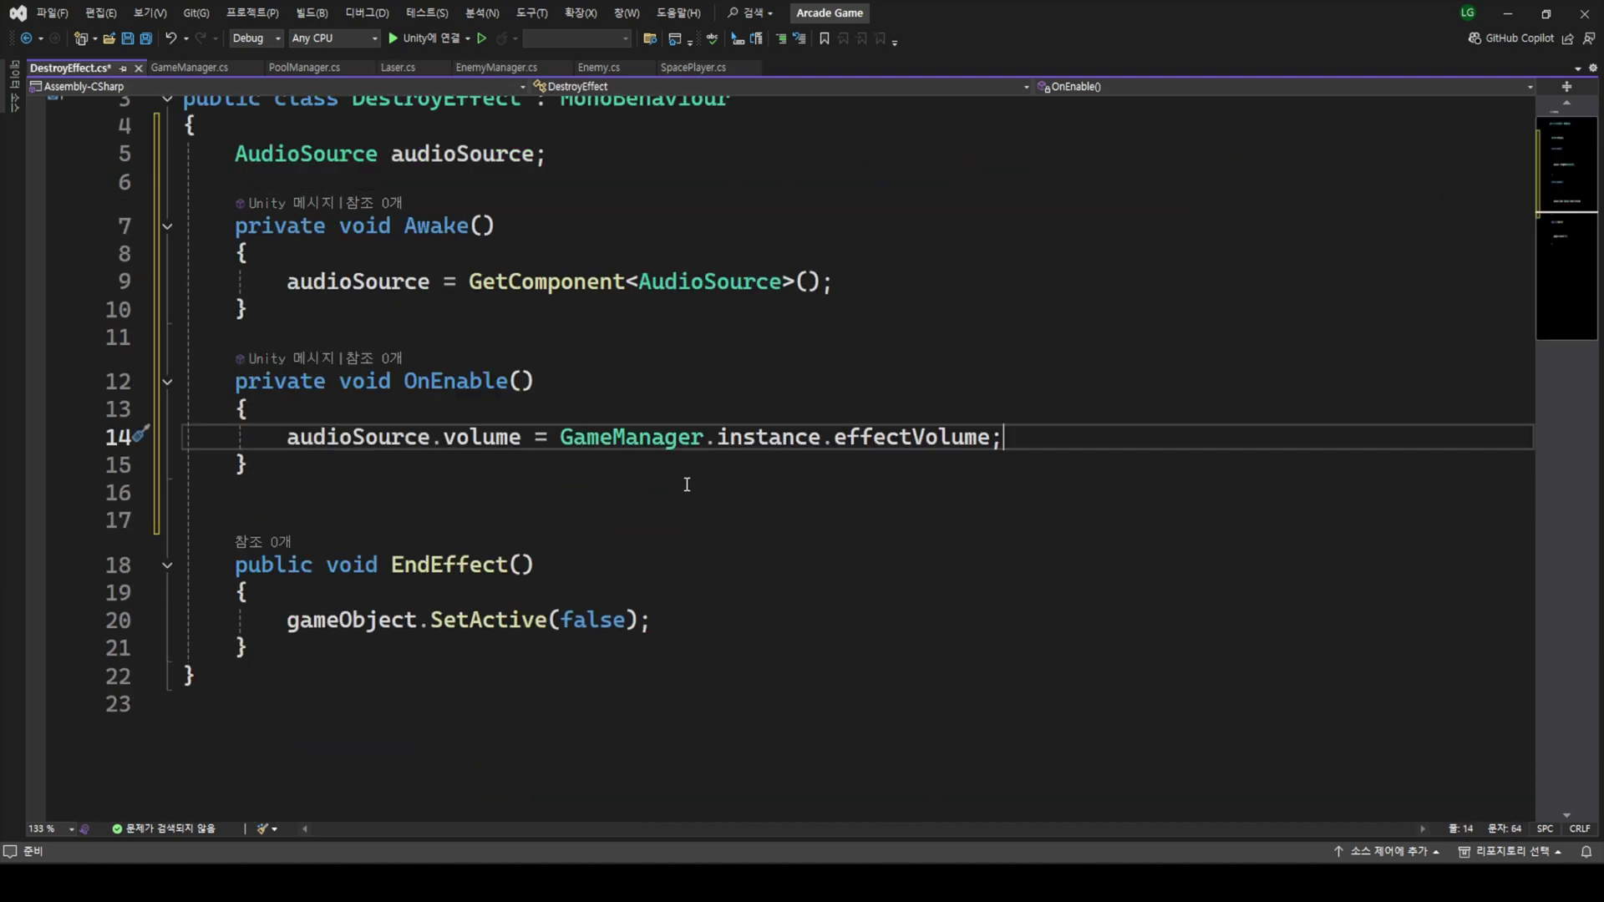
pyautogui.hotkey('ctrl', 's')
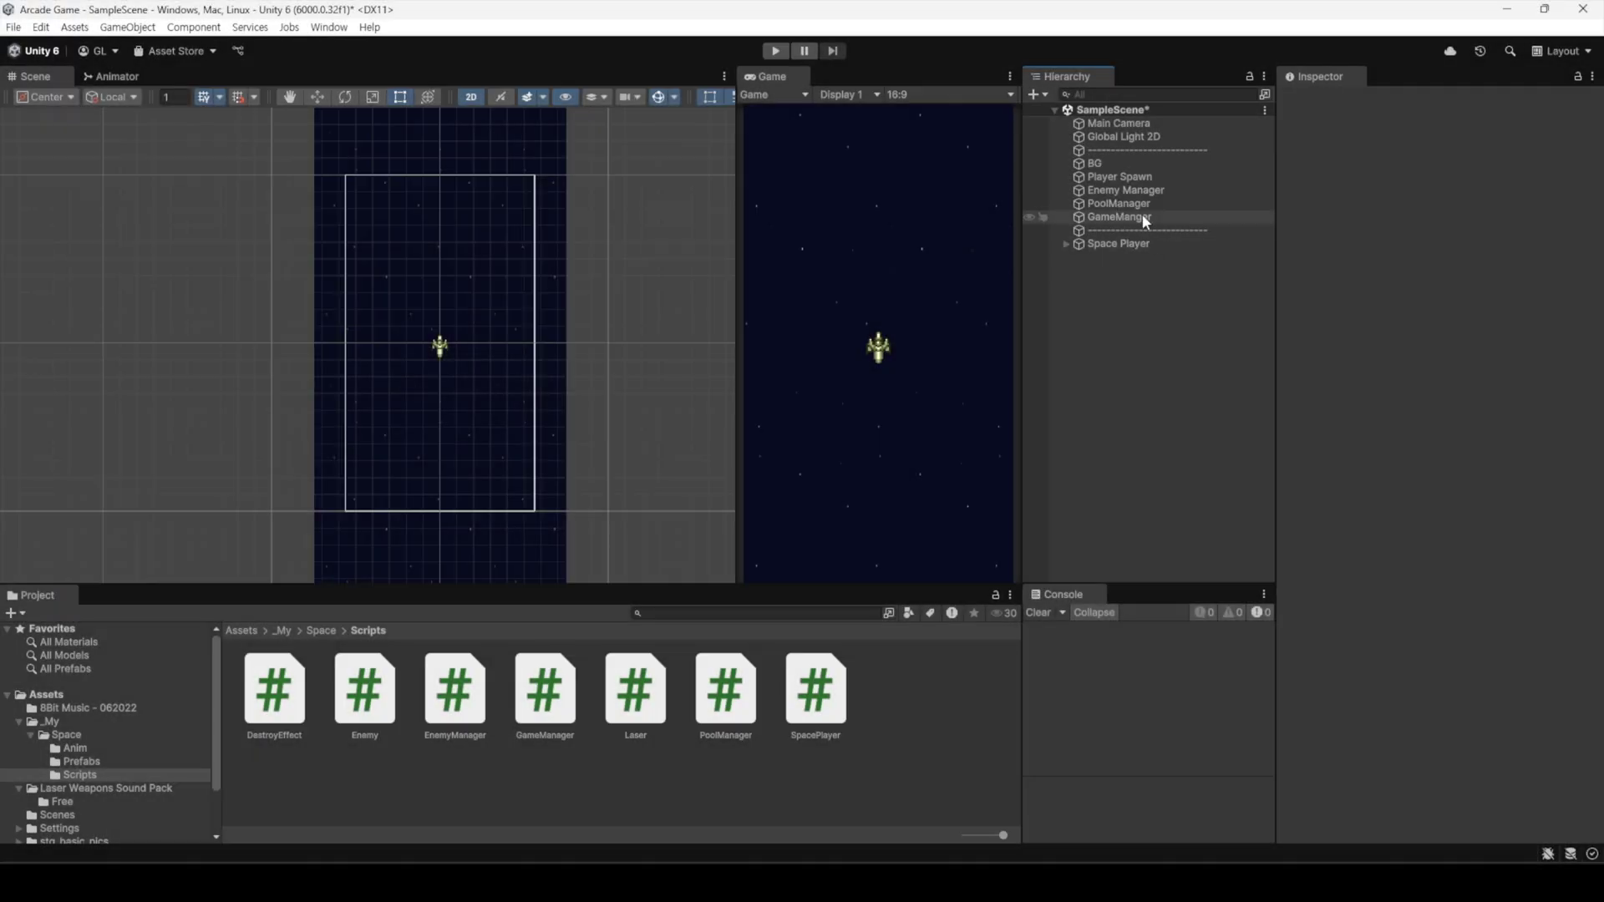
# - Assign 1. Track 1 from the 8Bit Music - 062022 folder to GameManger's Bgm List
pyautogui.click(1128, 216)
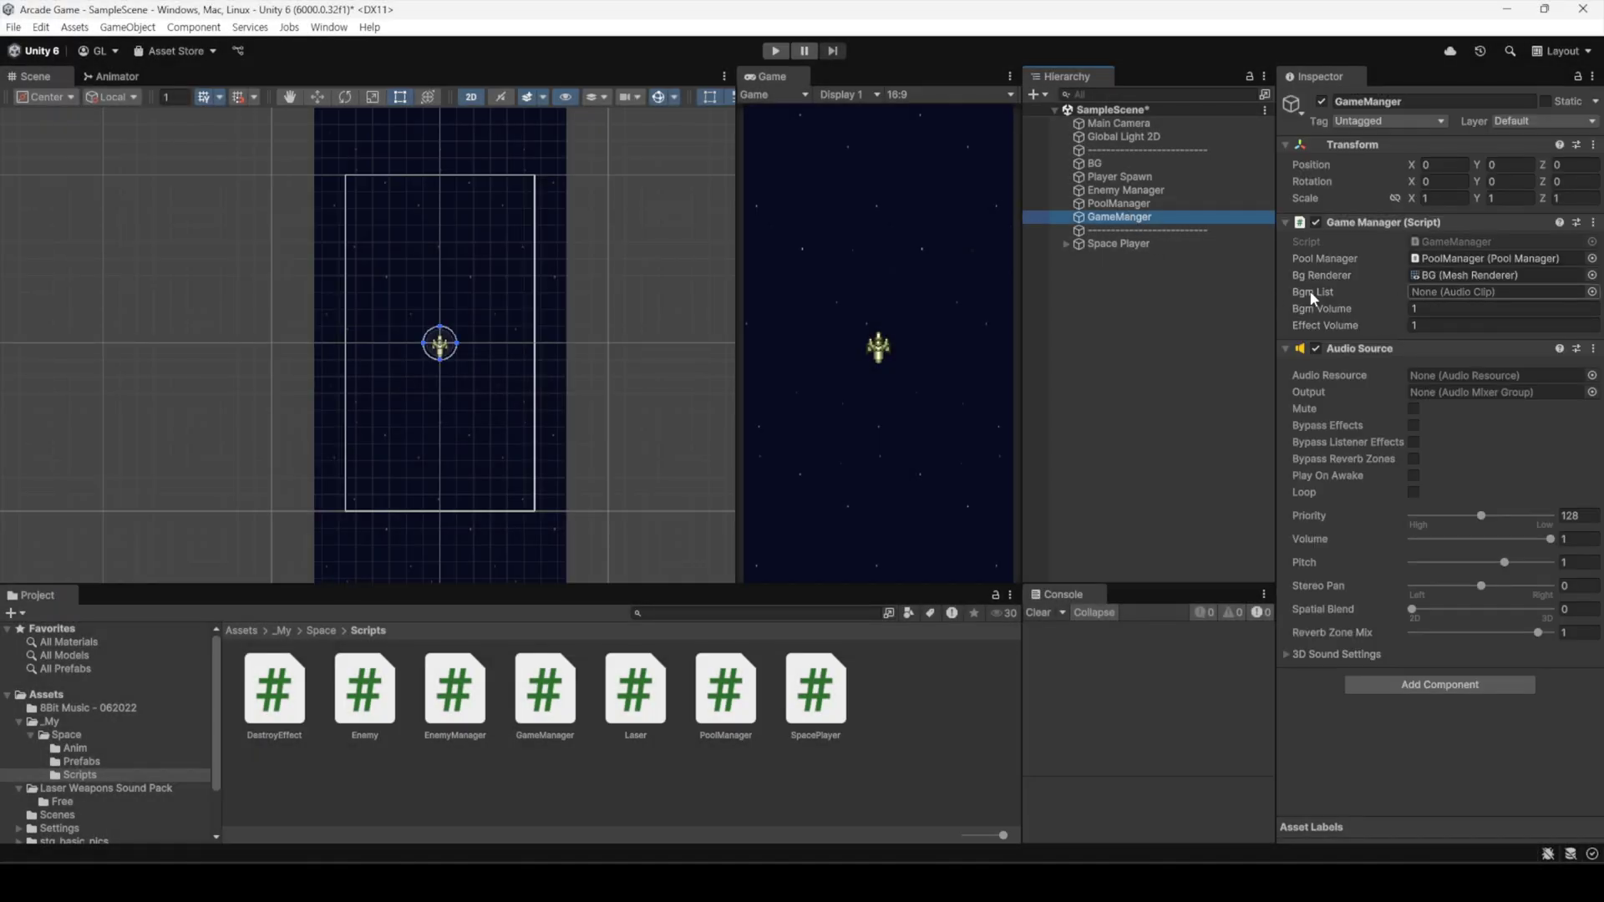
pyautogui.click(93, 706)
pyautogui.click(284, 706)
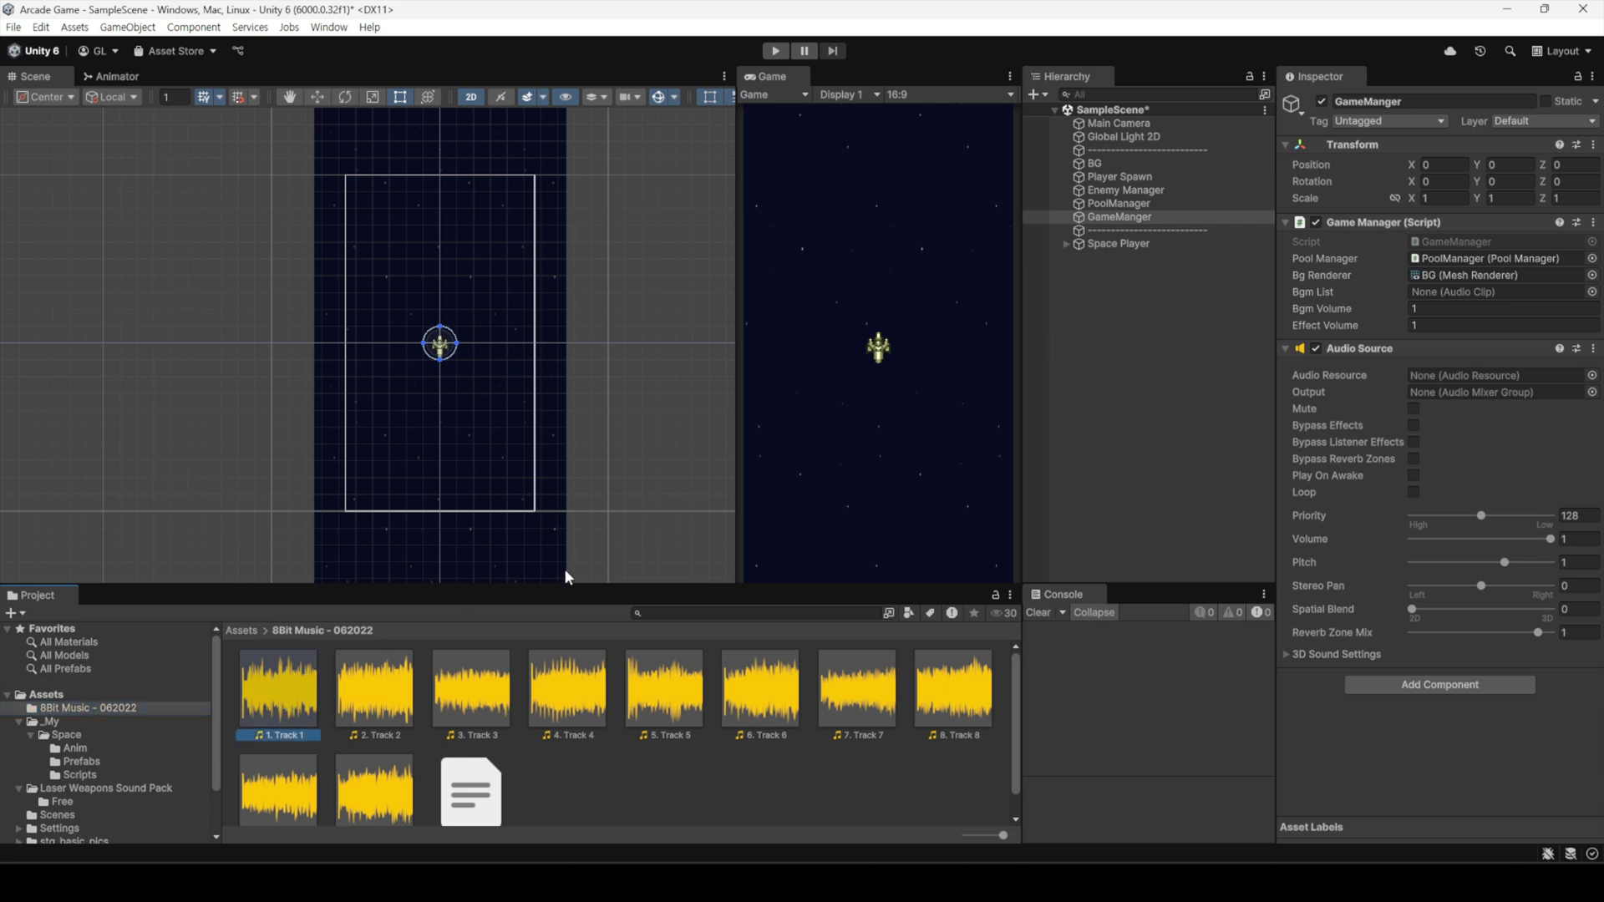
pyautogui.moveTo(566, 577); pyautogui.dragTo(1427, 301)
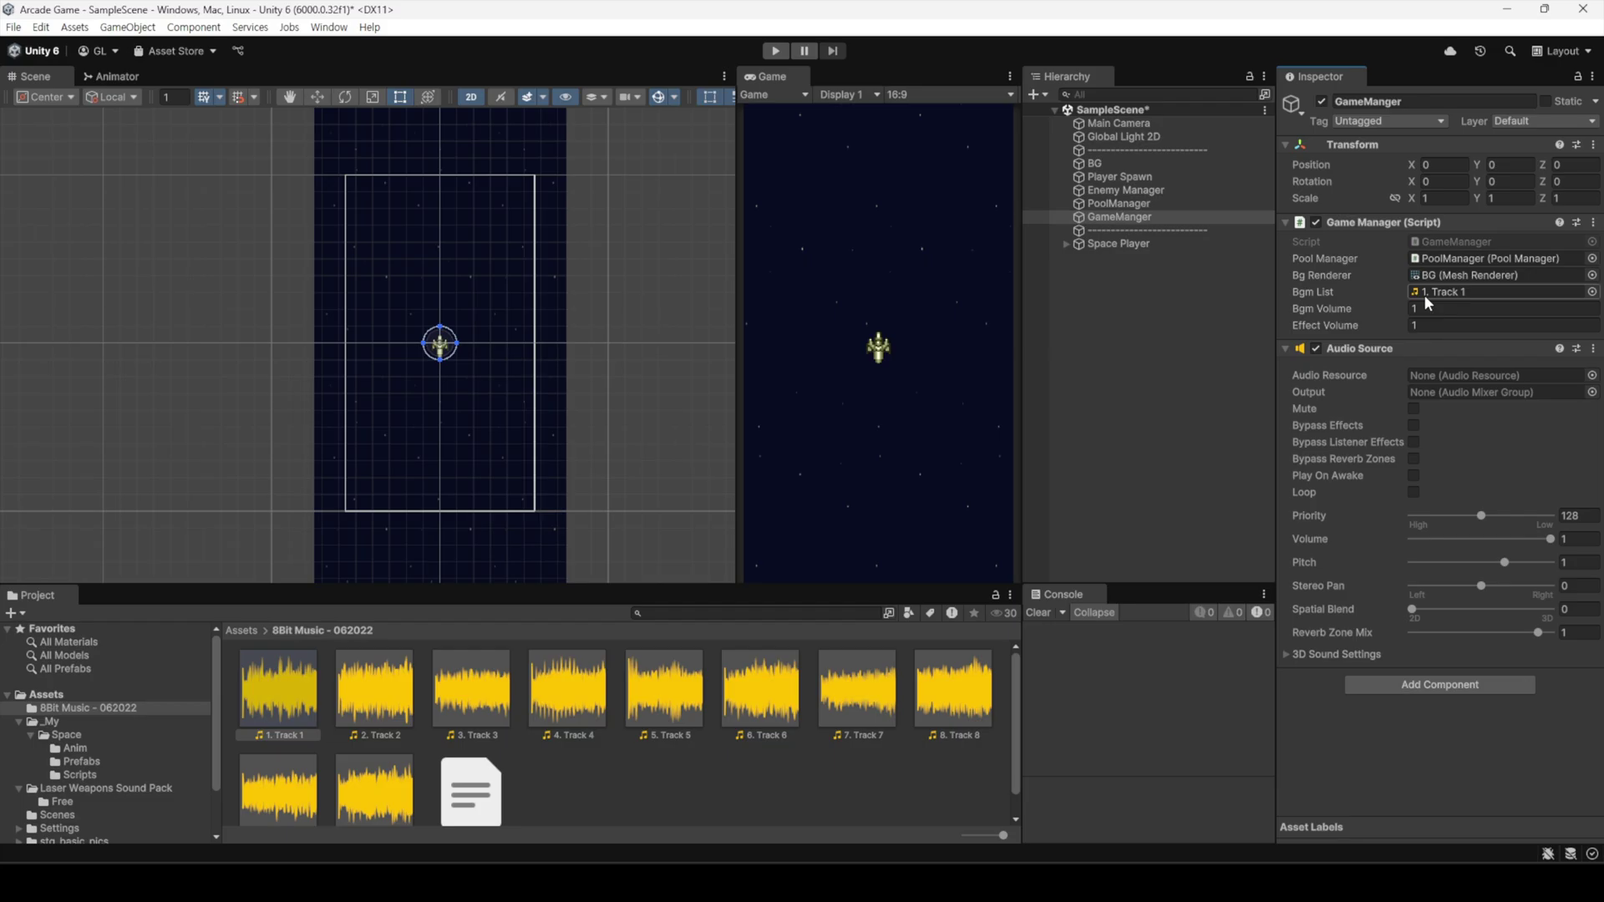
# - Run the game, tune Bgm Volume to 0.08, and test by moving the ship left and right
pyautogui.hotkey('ctrl', 'p')
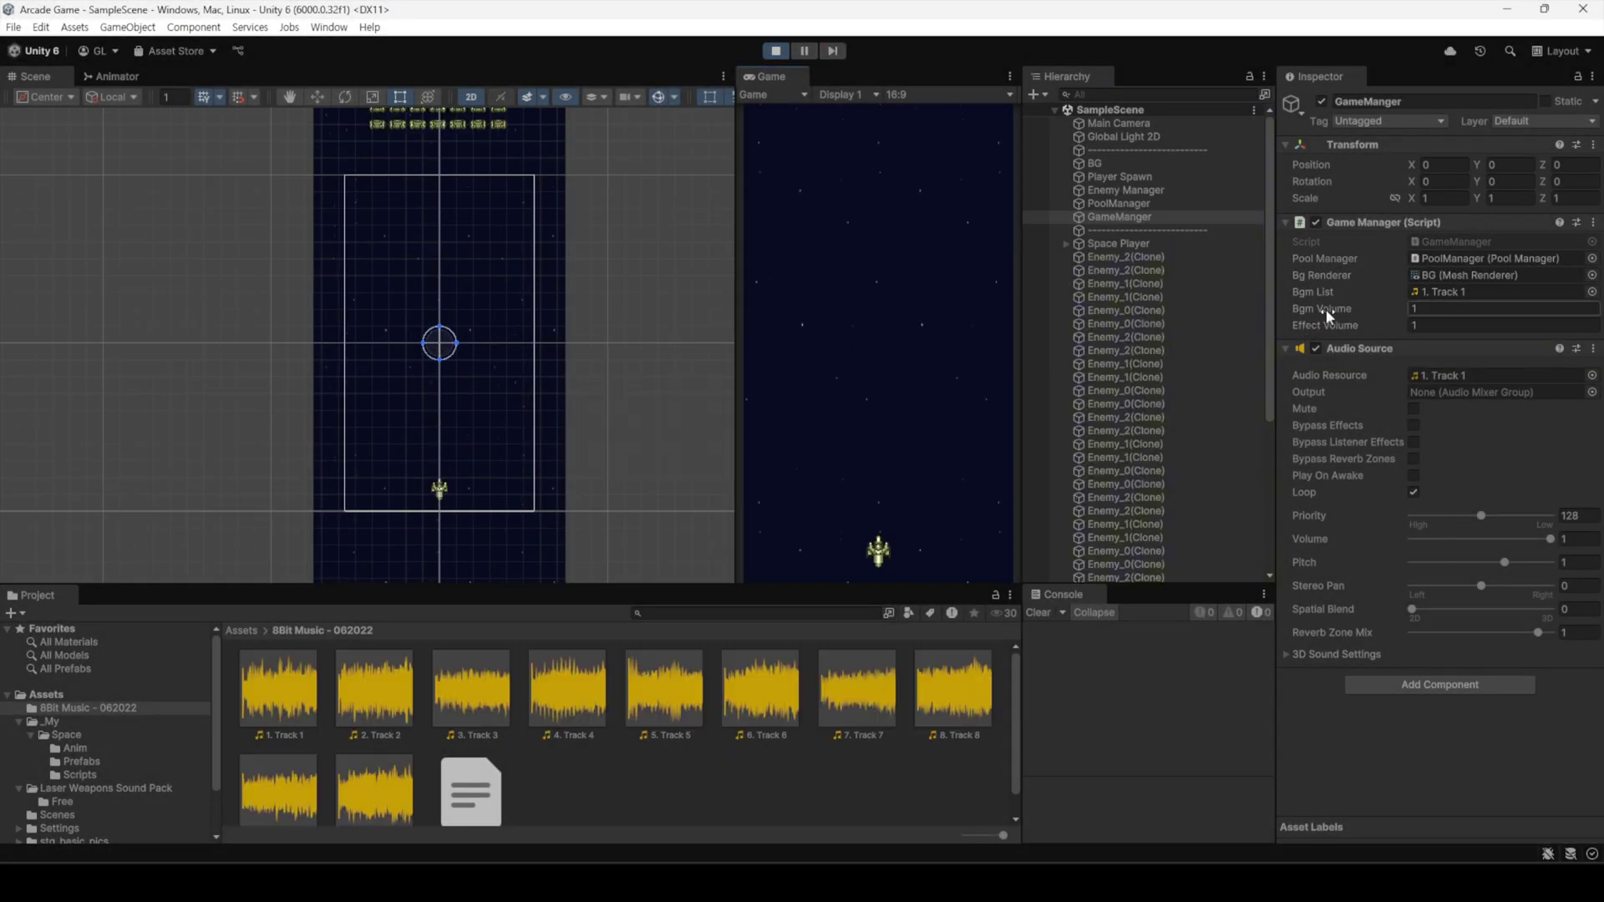
pyautogui.moveTo(1330, 308); pyautogui.dragTo(1306, 309)
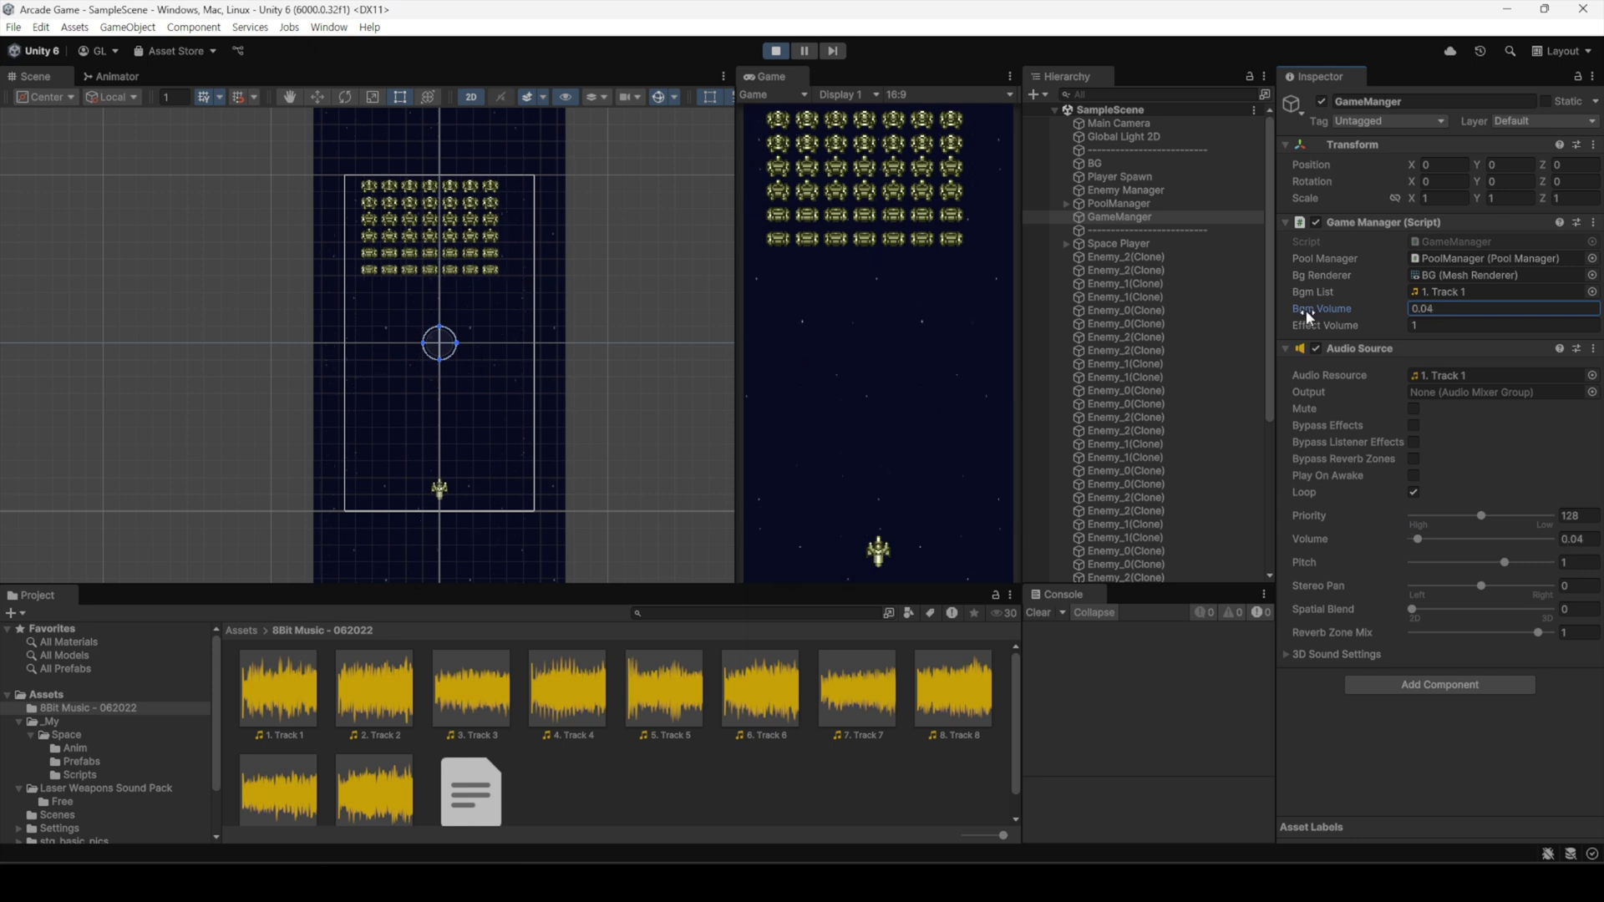
pyautogui.moveTo(1307, 311)
pyautogui.mouseDown()
pyautogui.moveTo(1316, 327)
pyautogui.moveTo(1288, 324)
pyautogui.mouseUp()
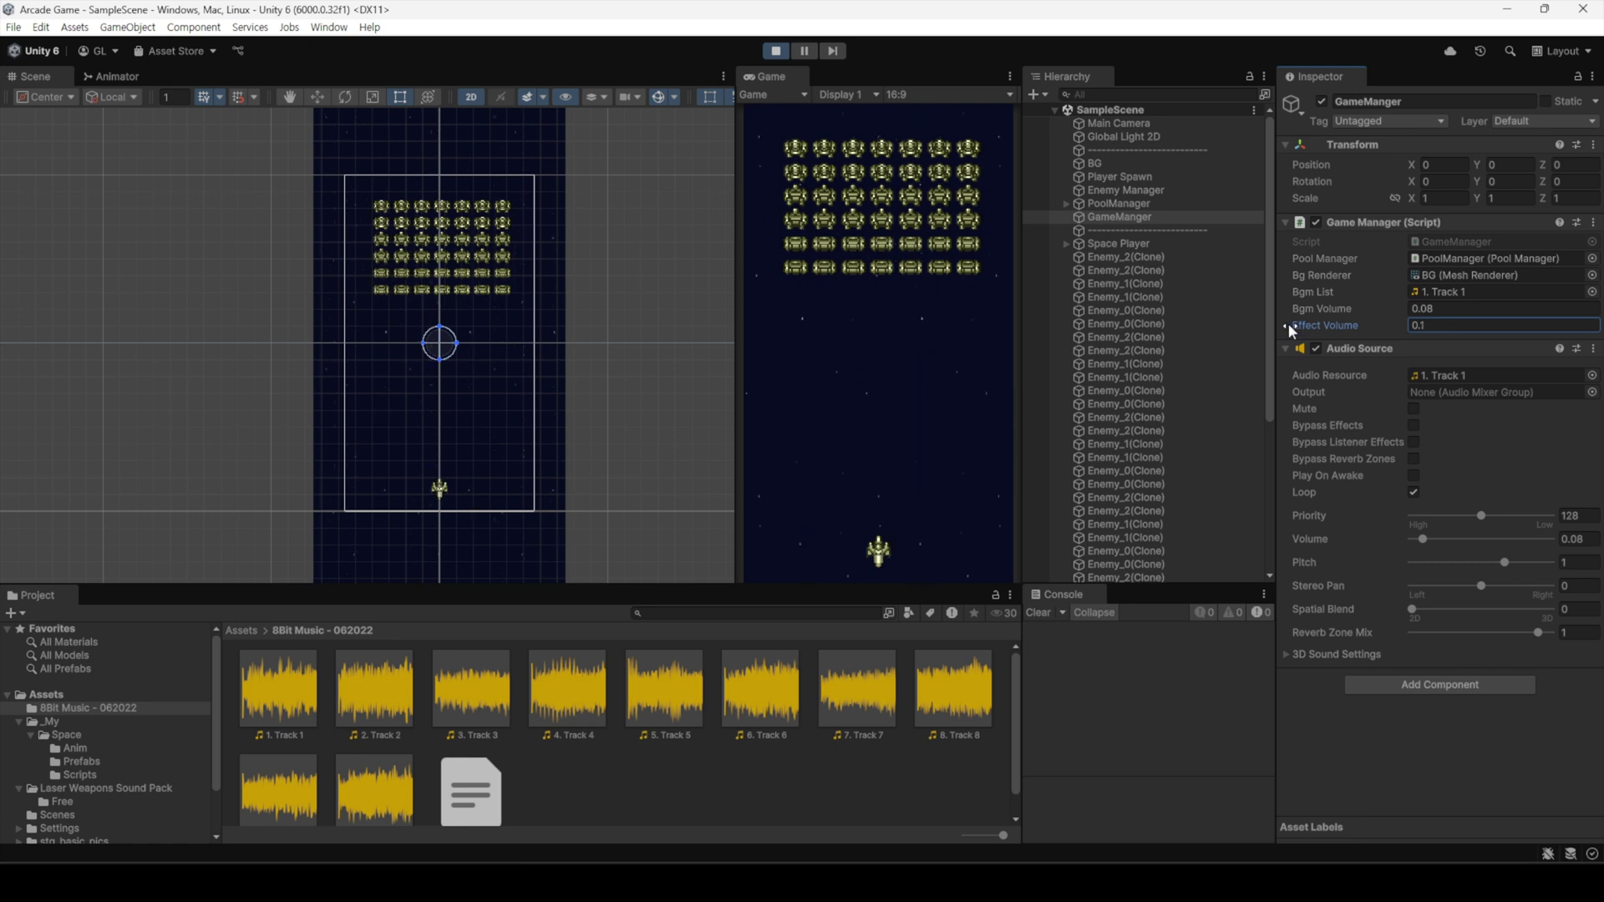
pyautogui.click(927, 499)
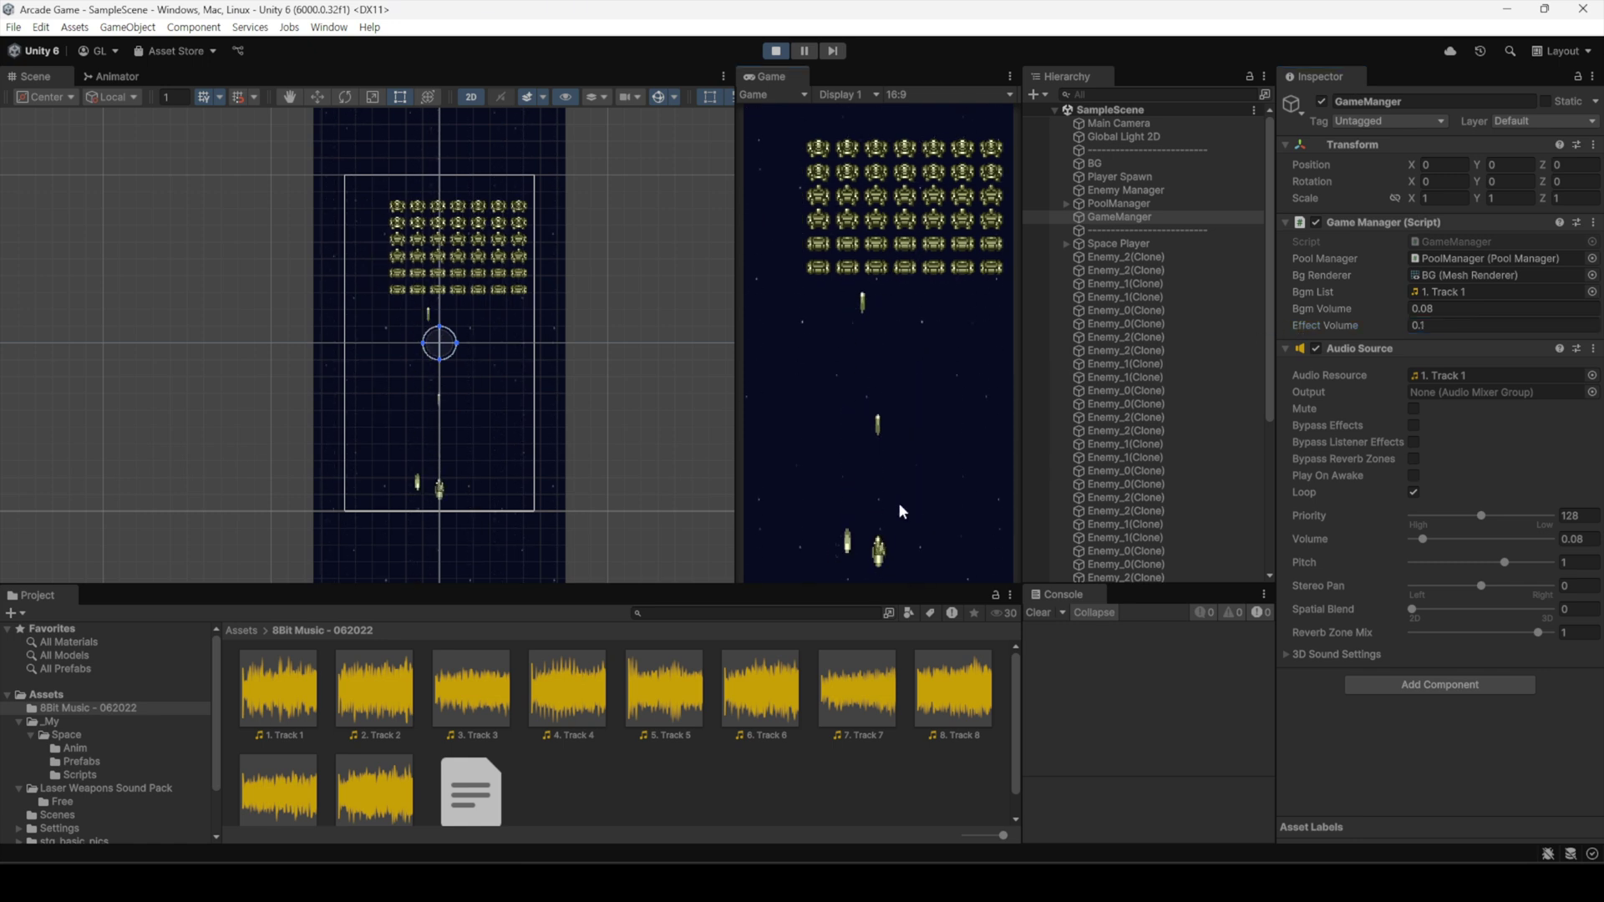
pyautogui.press('Right')
pyautogui.press('Left')
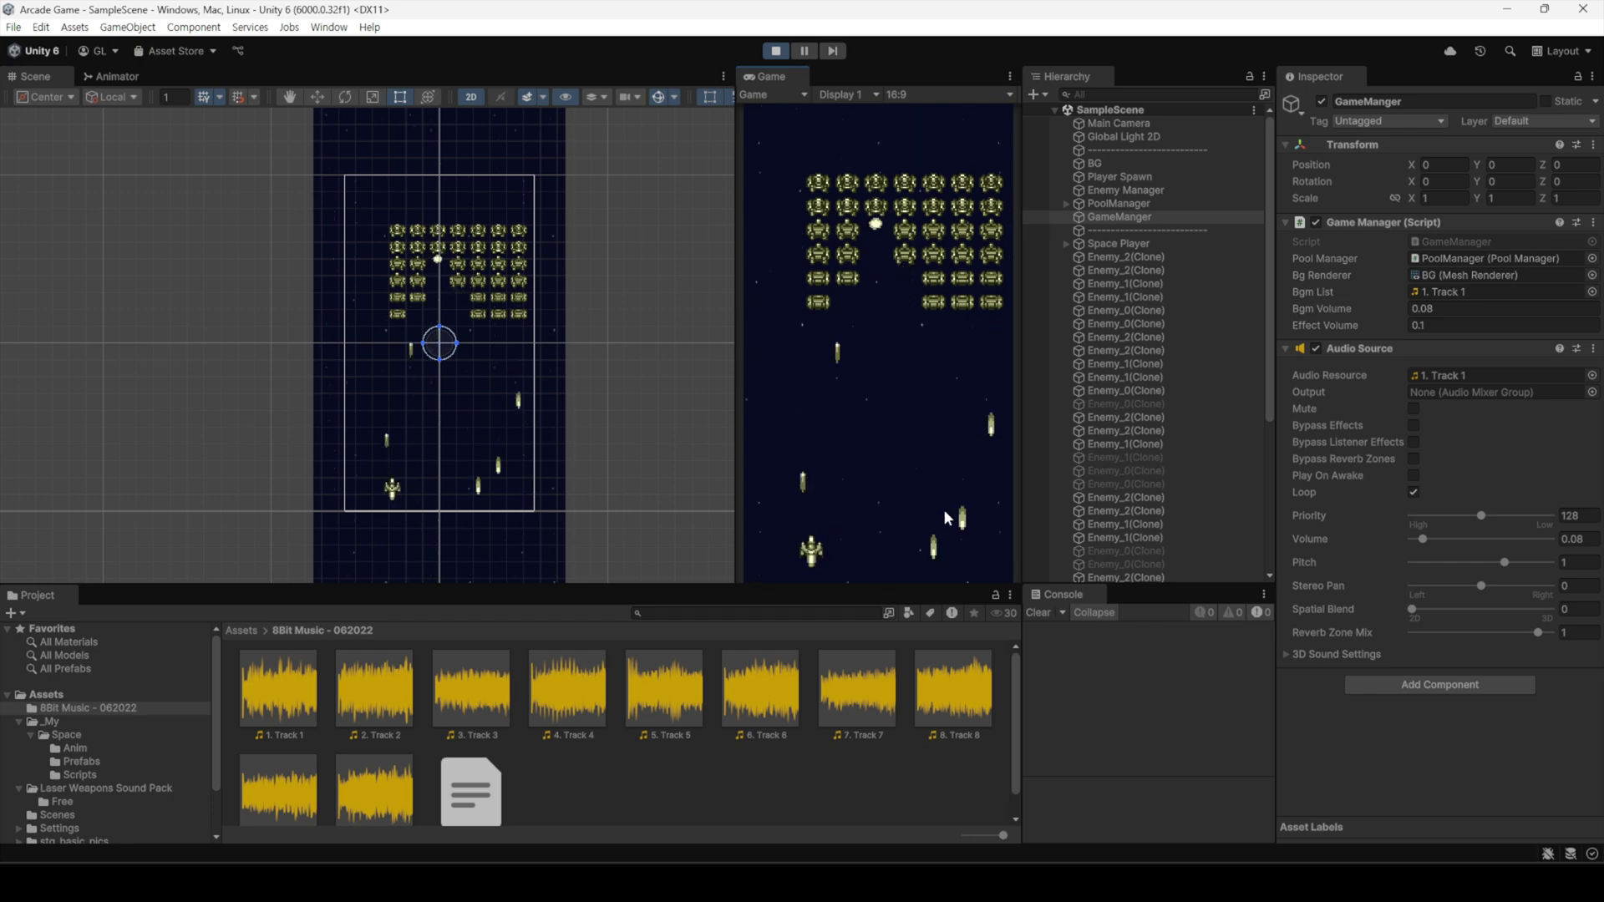